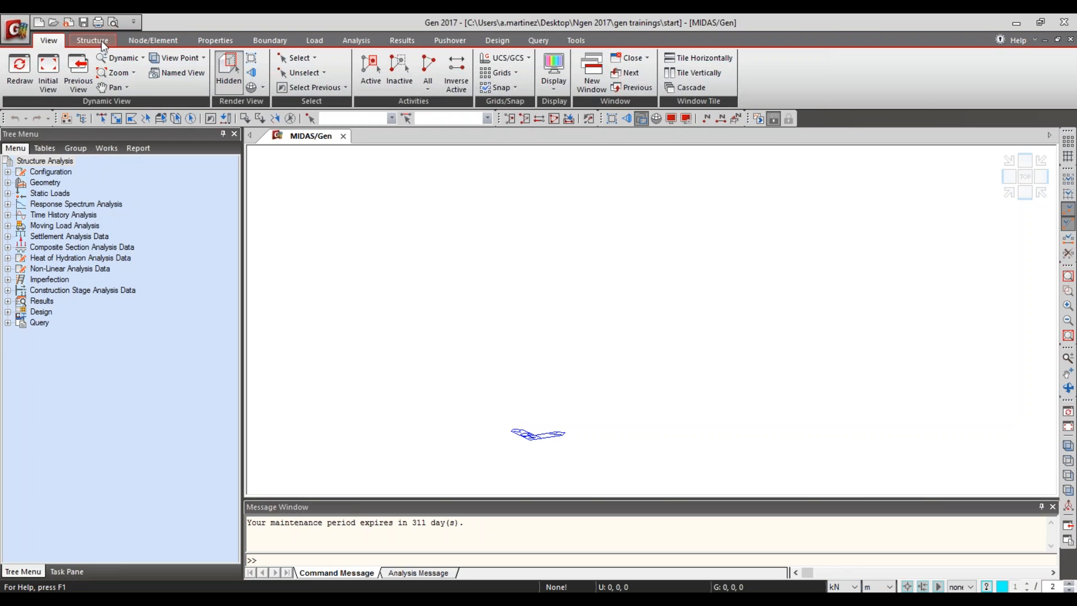
Step: Browse the command categories from structure to analysis and expand the Geometry branch of the structure tree
left_click(100, 41)
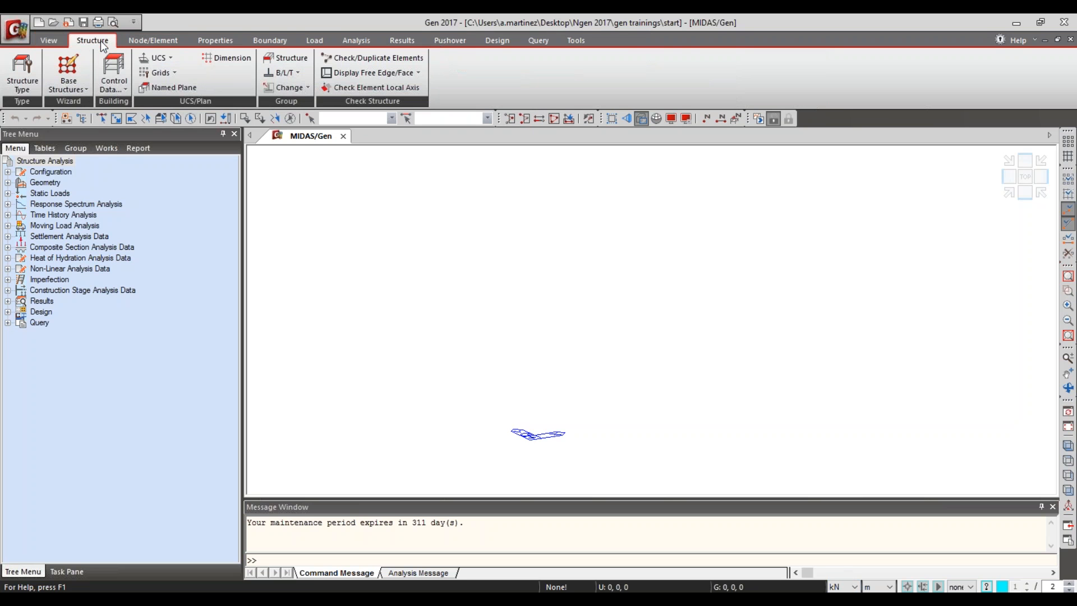
left_click(160, 43)
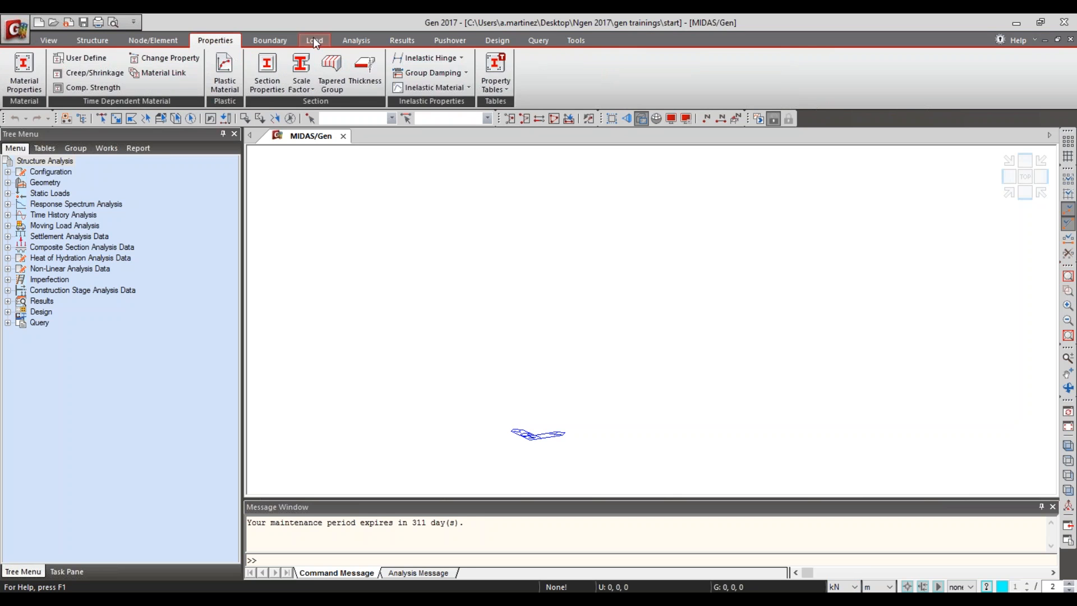
left_click(286, 41)
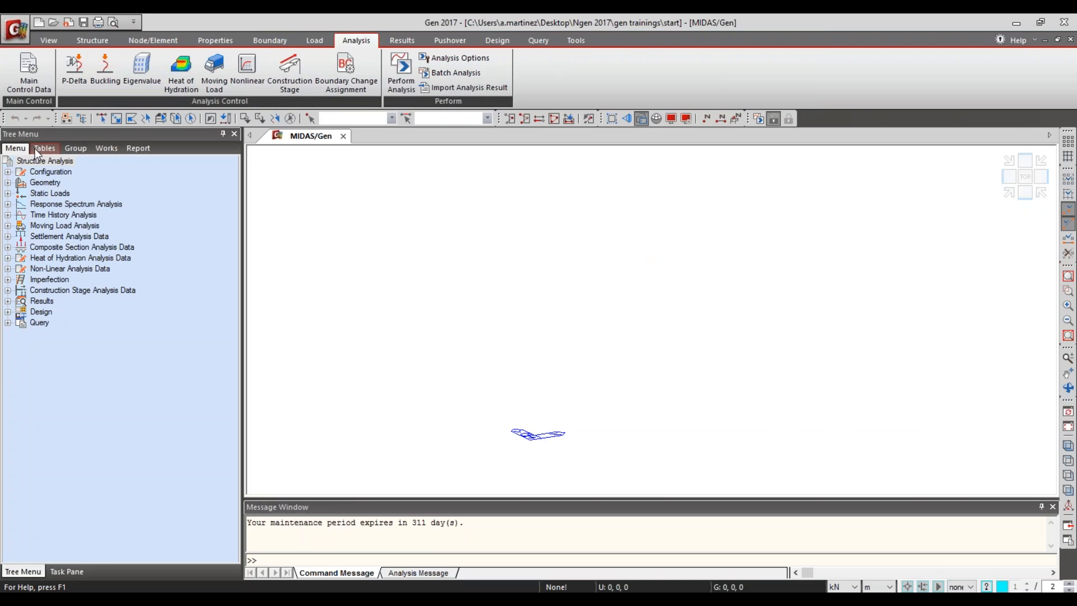
left_click(11, 183)
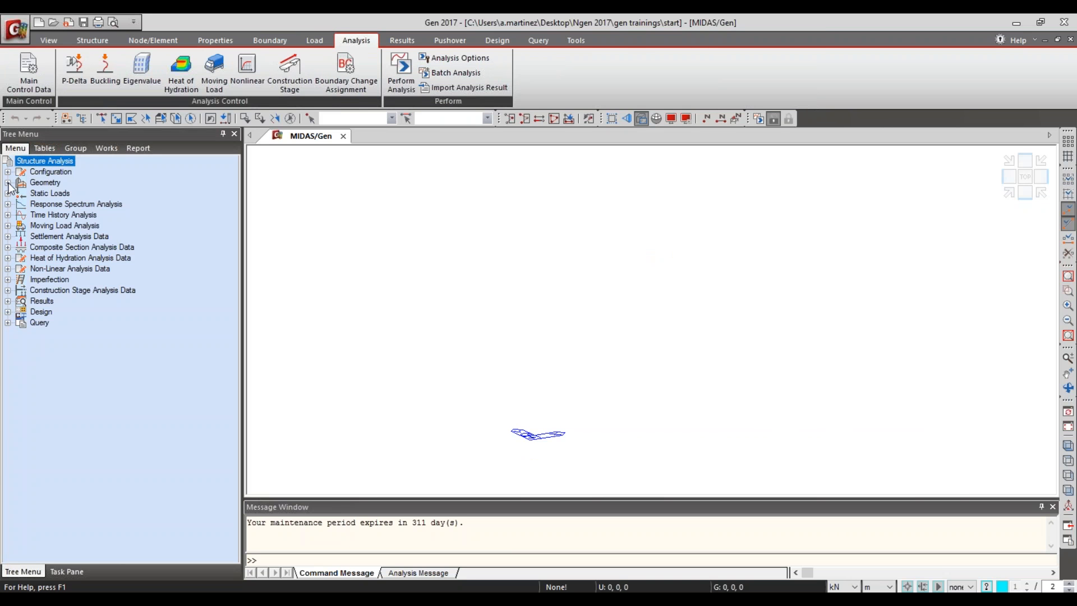
left_click(8, 183)
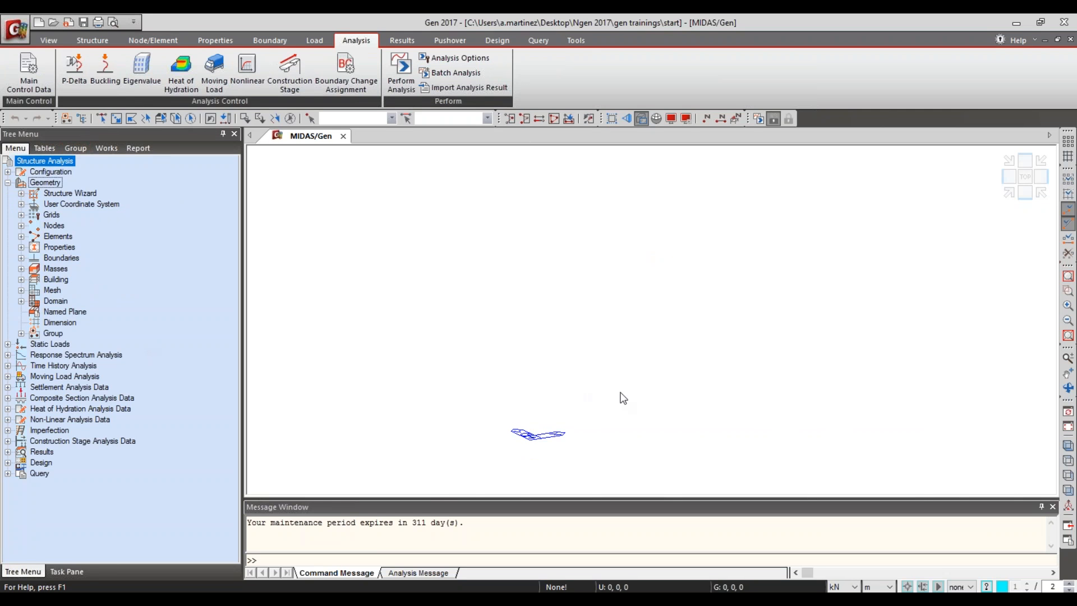
Step: Check the available force and length units for the model
left_click(852, 587)
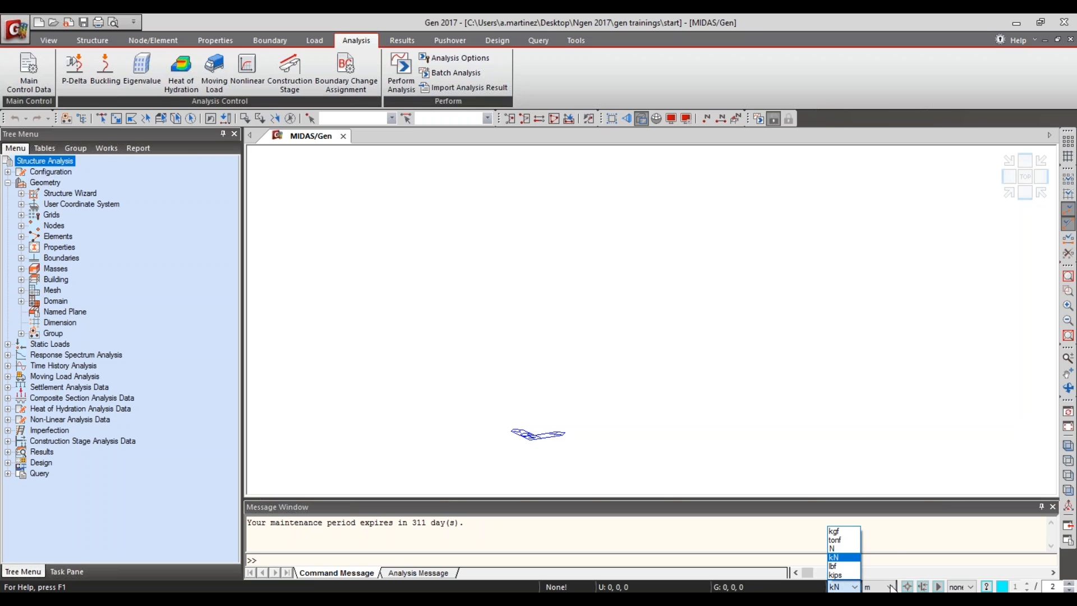
left_click(852, 587)
left_click(889, 586)
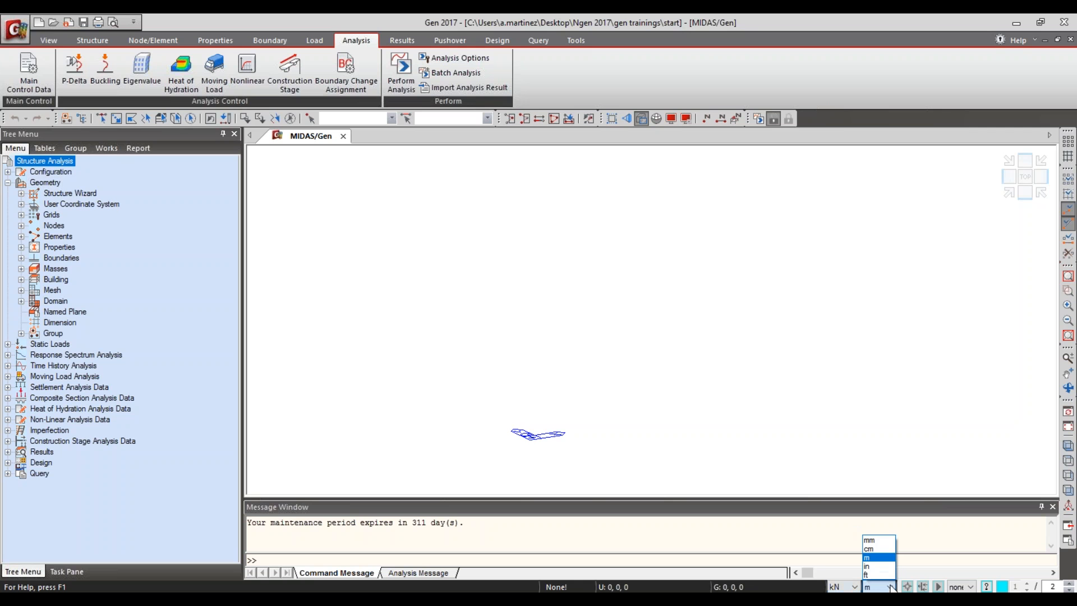
left_click(956, 384)
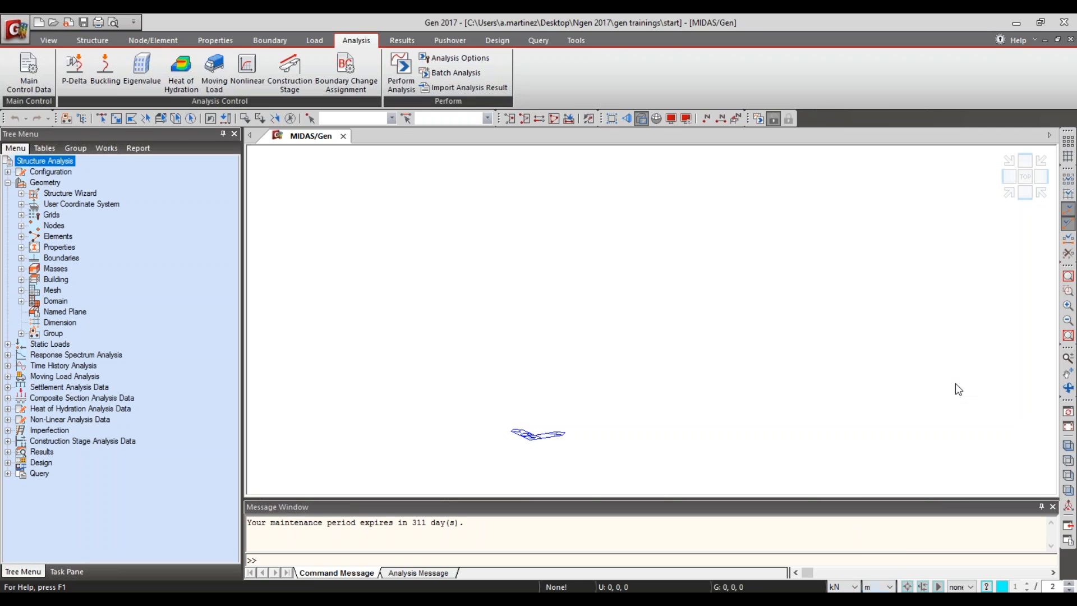
Step: Open the material properties and start defining a new material
left_click(53, 38)
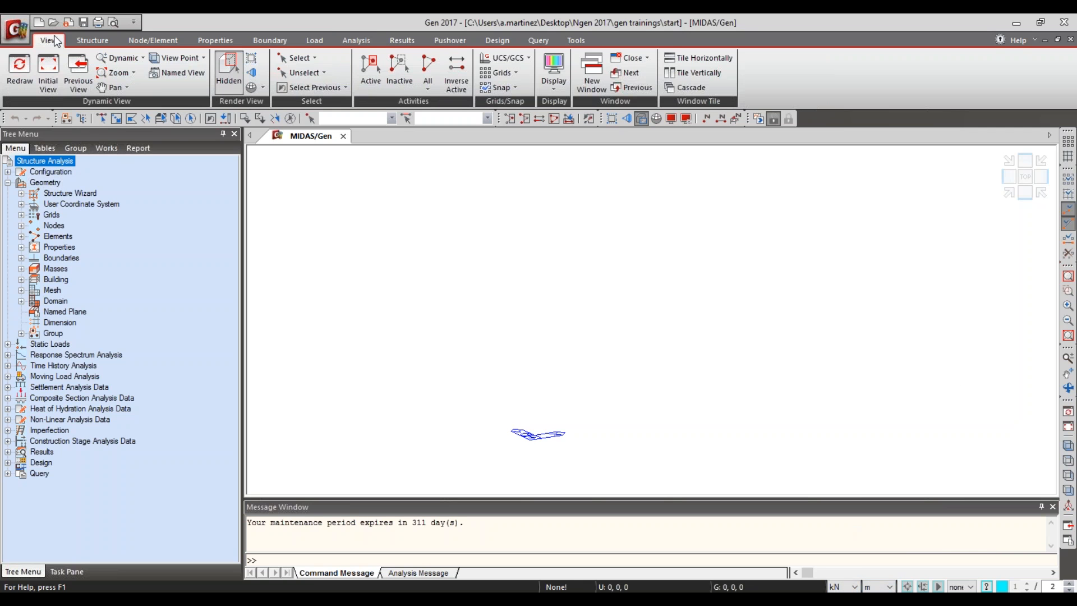
left_click(84, 41)
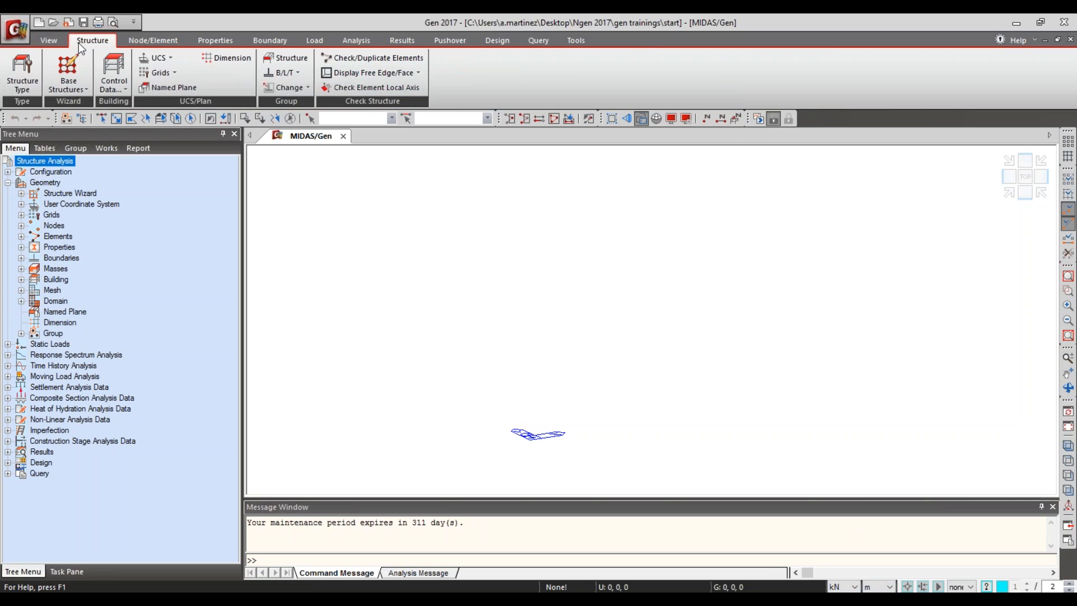
left_click(213, 41)
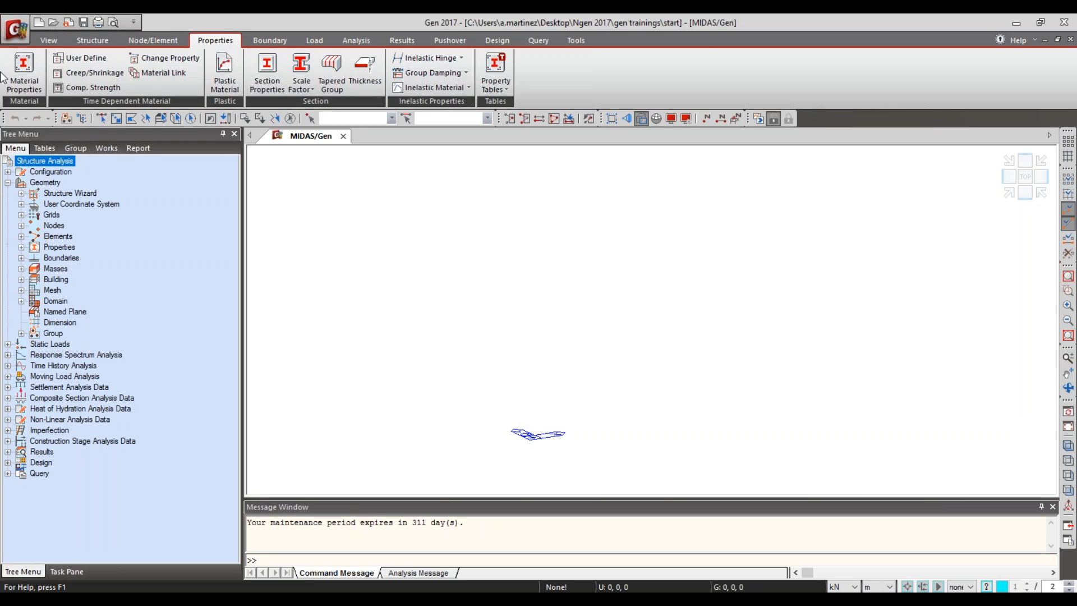
left_click(29, 69)
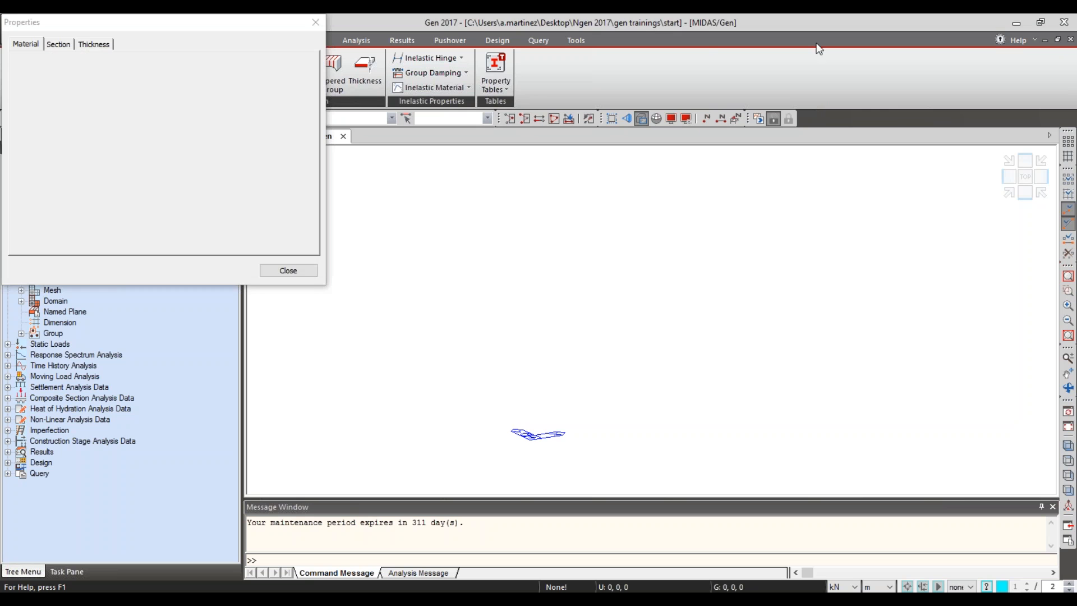
left_click_drag(240, 25, 465, 98)
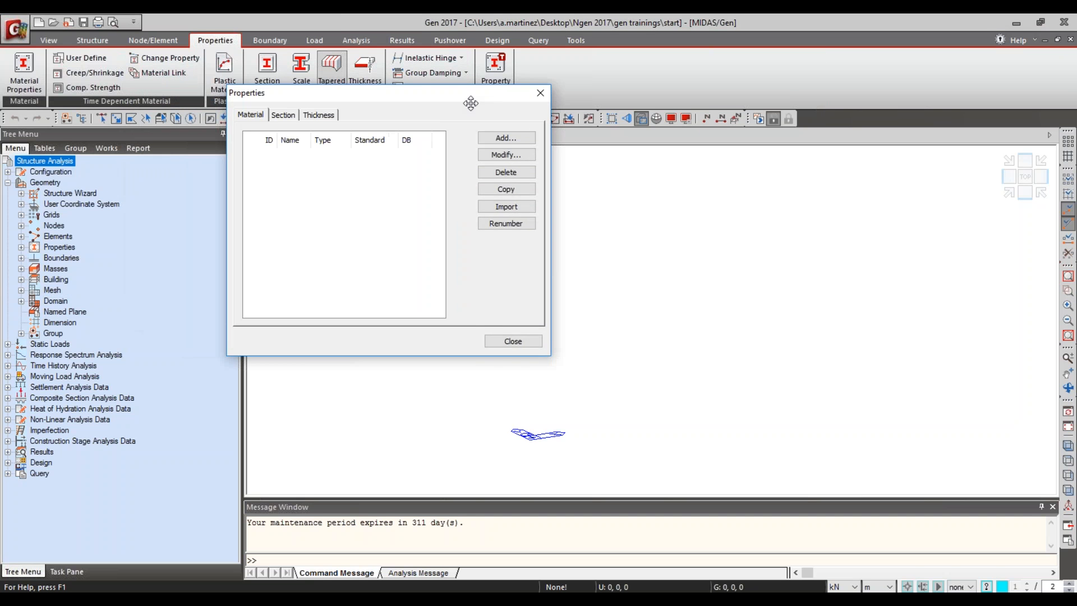
left_click(510, 138)
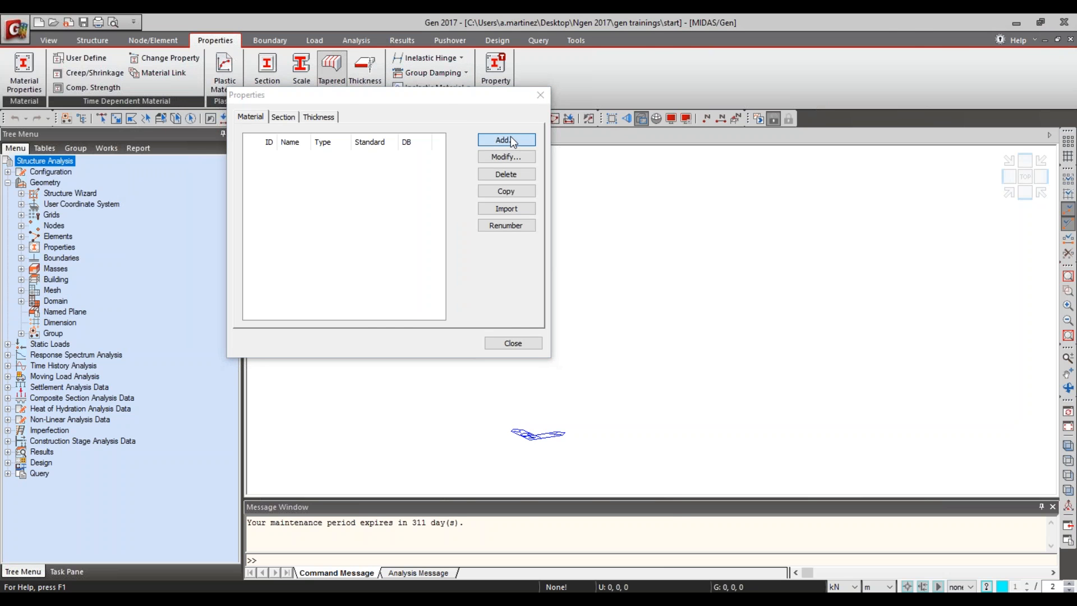
left_click_drag(988, 38, 417, 43)
Step: Set the steel material's standard to ASTM09(S) and its database grade to A36
left_click(618, 123)
scroll(605, 149, "up", 5)
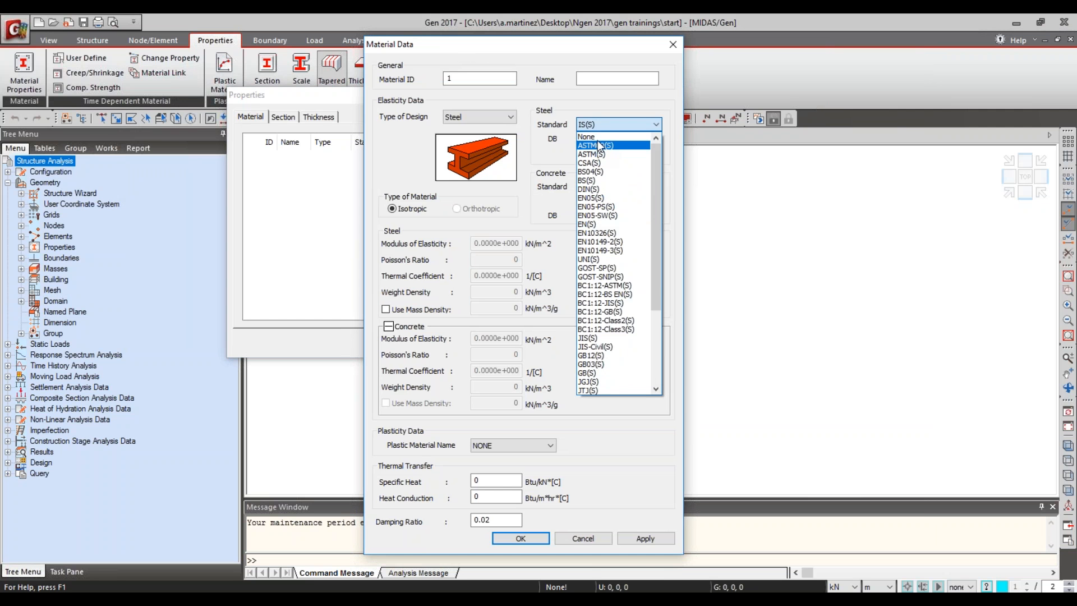
left_click(593, 145)
left_click(651, 140)
left_click(629, 154)
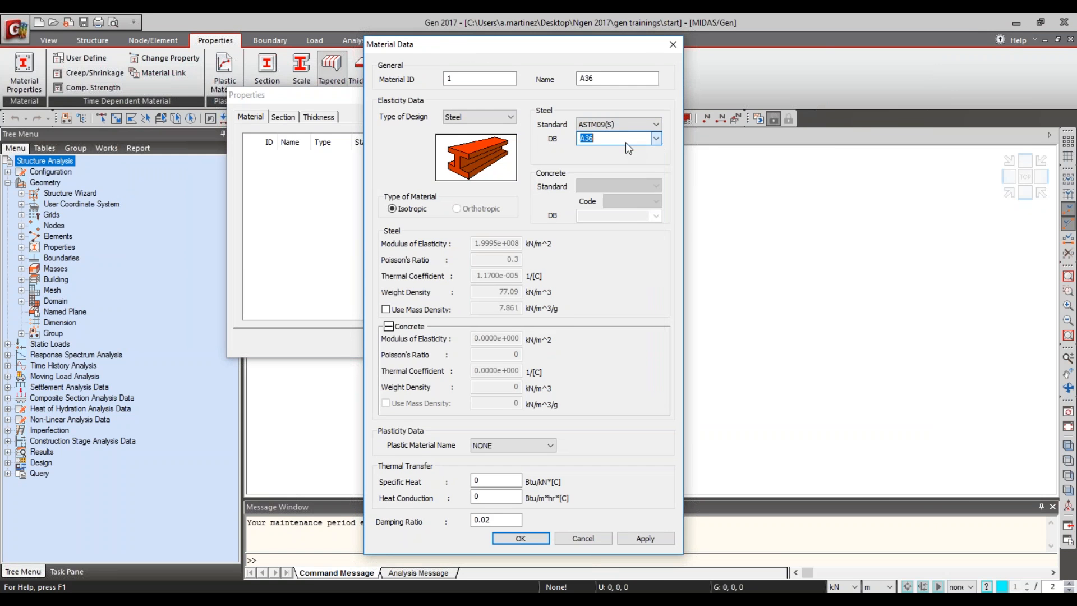
left_click(599, 138)
Step: Try the Concrete, SRC and User Defined design types for the material, and return the type to Steel
left_click(510, 117)
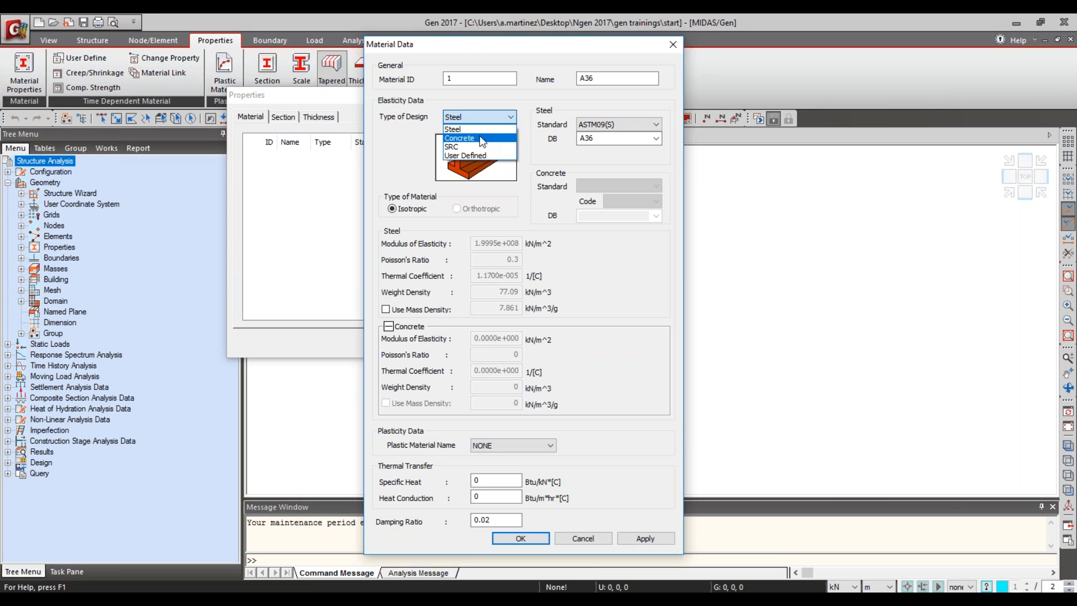
left_click(479, 138)
left_click(481, 116)
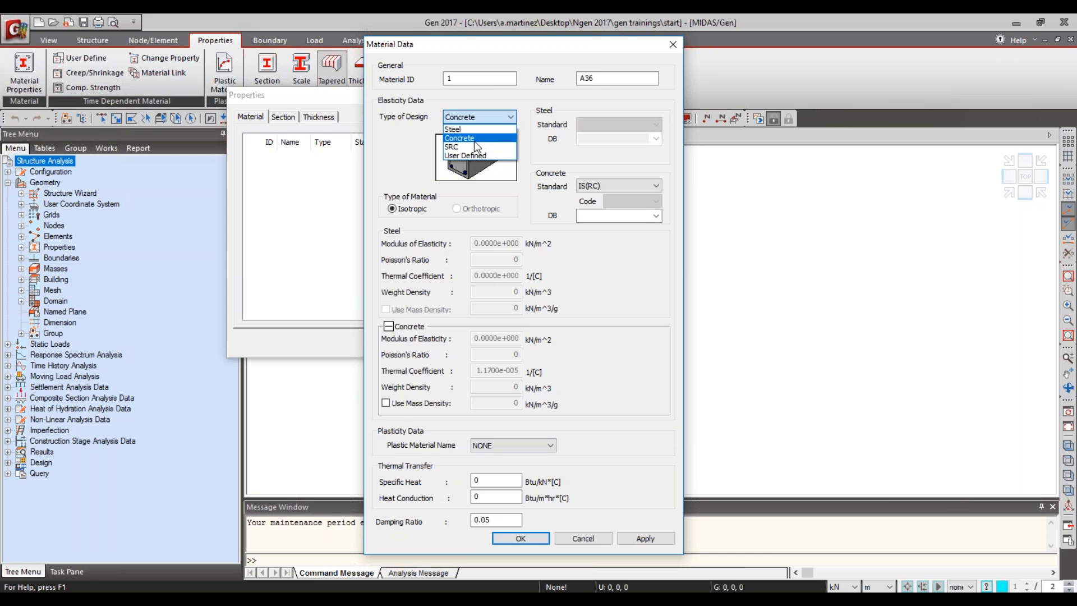
left_click(475, 147)
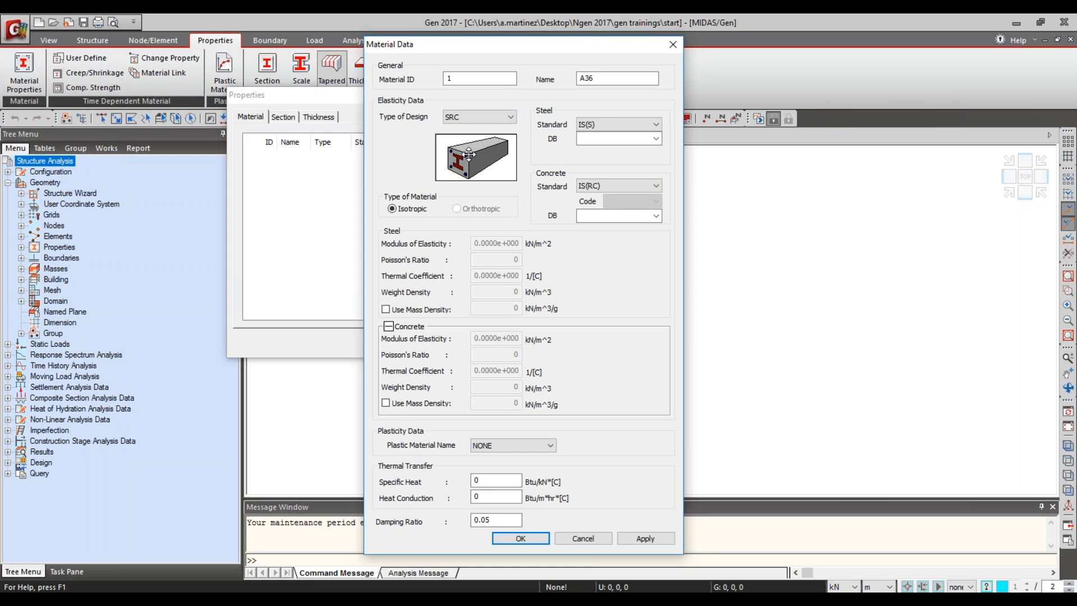
left_click(593, 123)
left_click(561, 107)
left_click(494, 116)
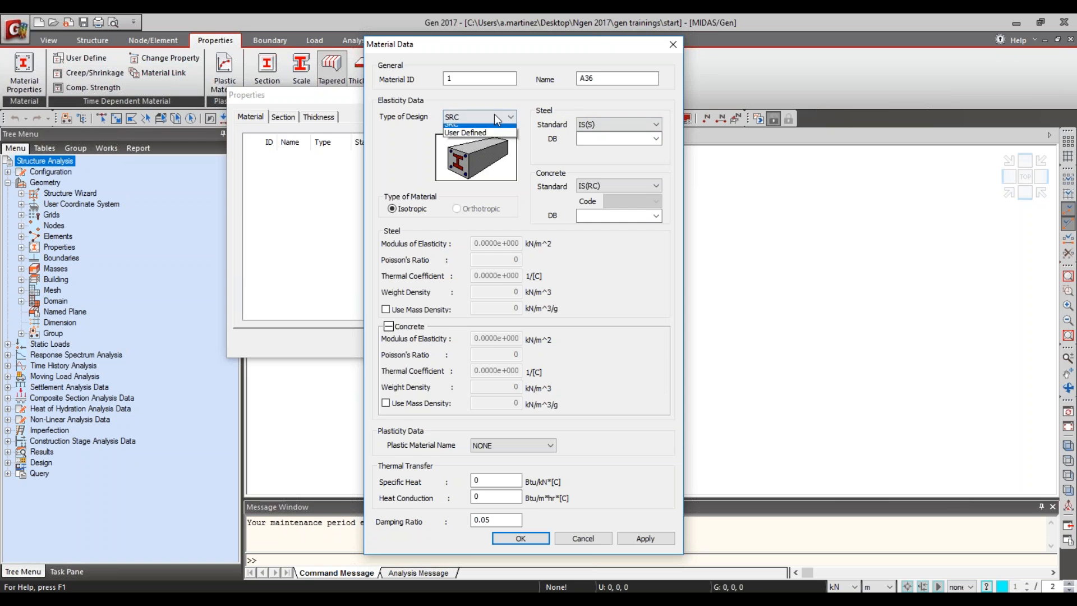
left_click(477, 156)
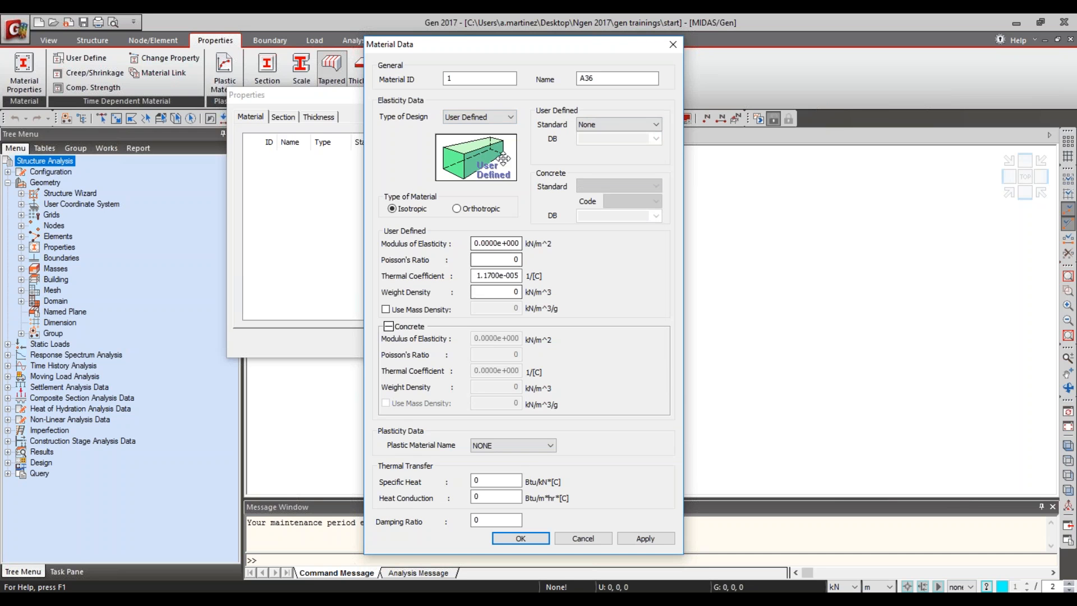
left_click(502, 117)
left_click(481, 128)
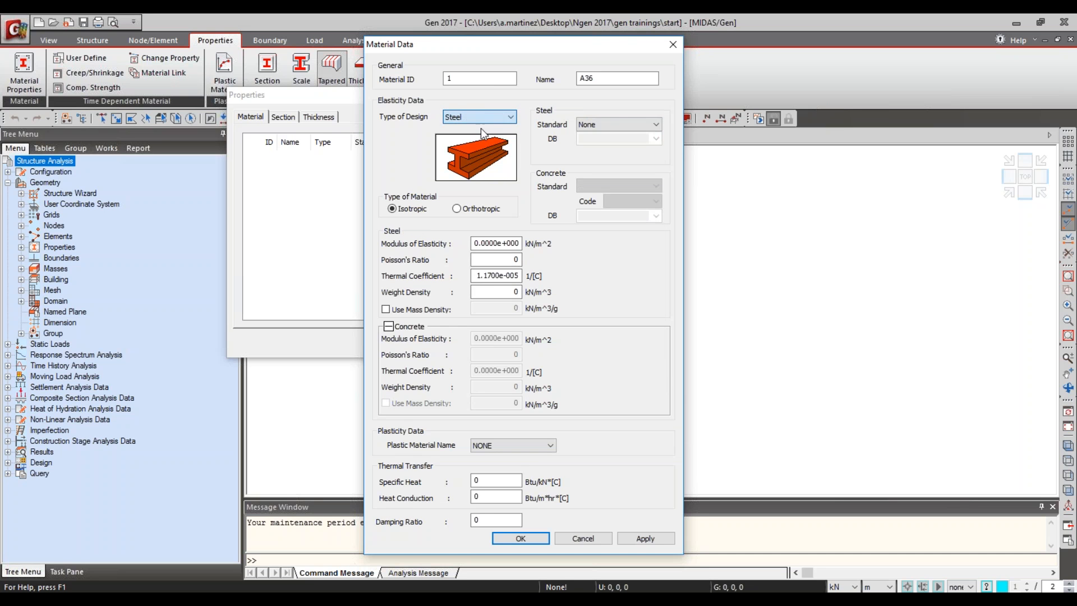
Step: Add the steel material using the ASTM09(S) standard and the A36 database grade
scroll(615, 122, "down", 20)
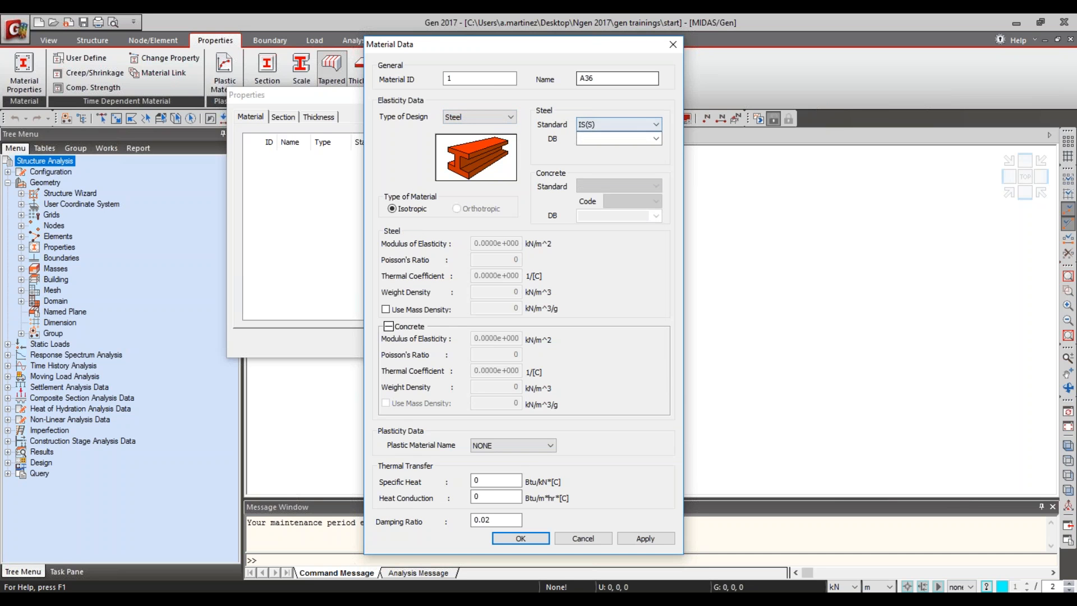
left_click(609, 124)
scroll(613, 143, "up", 5)
left_click(612, 146)
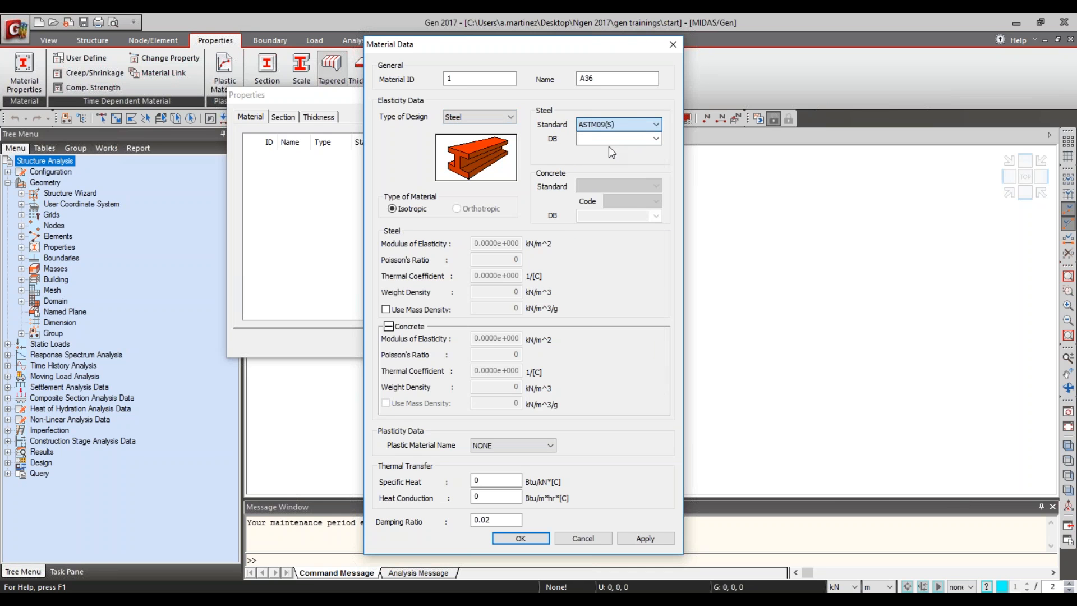
left_click(654, 138)
left_click(629, 149)
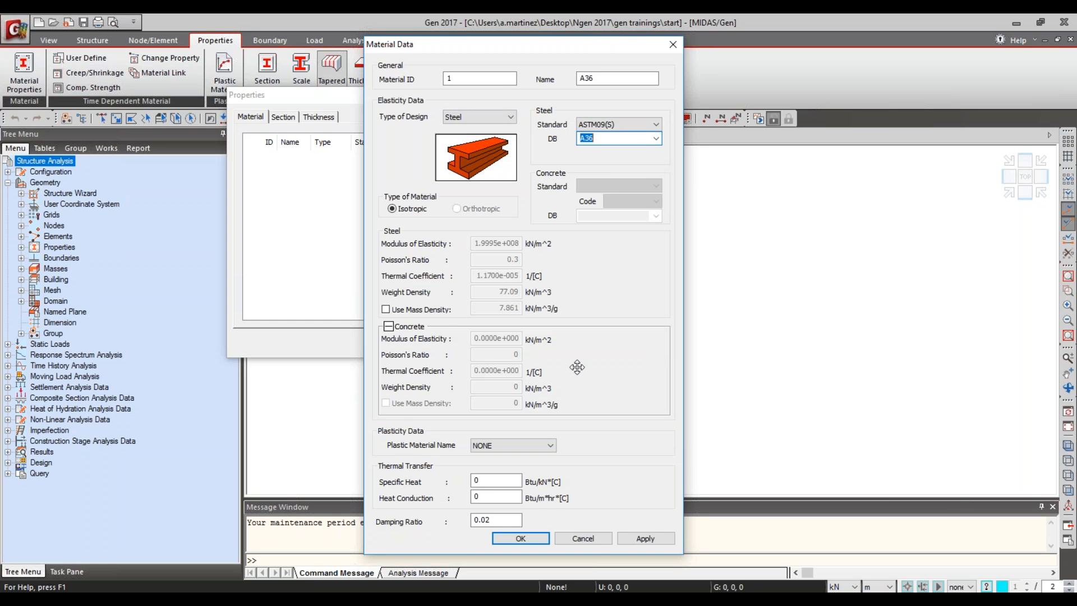
left_click(521, 539)
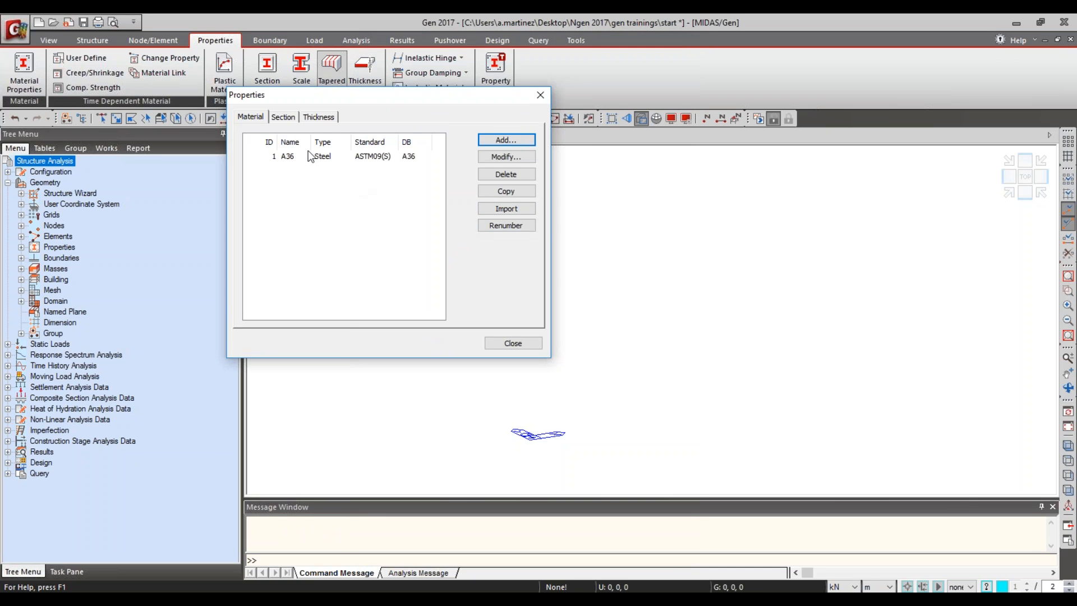
Step: Start defining a new section and review the available section shapes, keeping I-Section
left_click(281, 117)
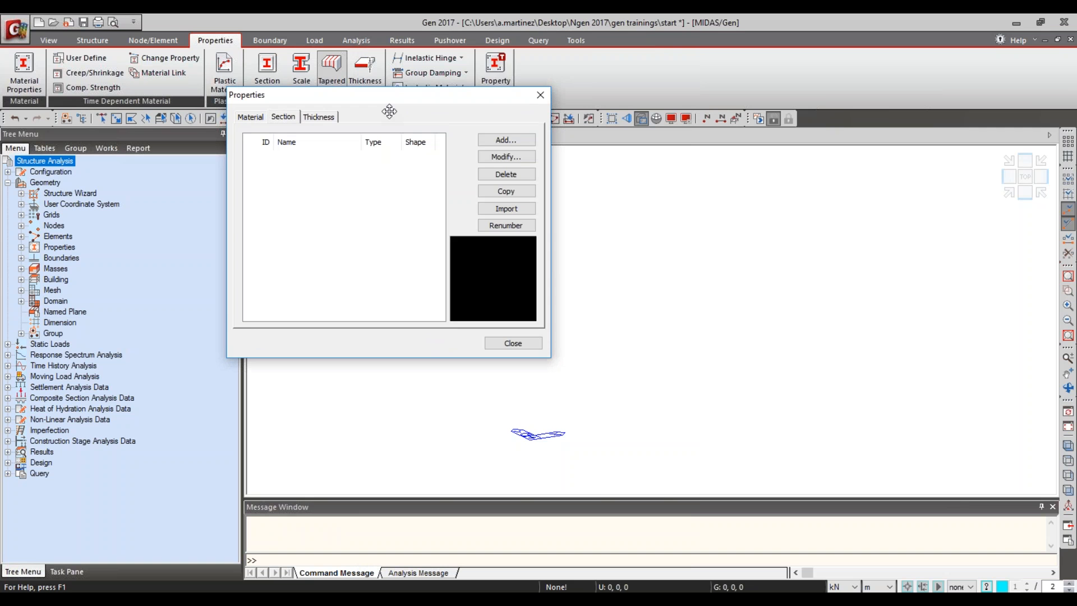
left_click(512, 139)
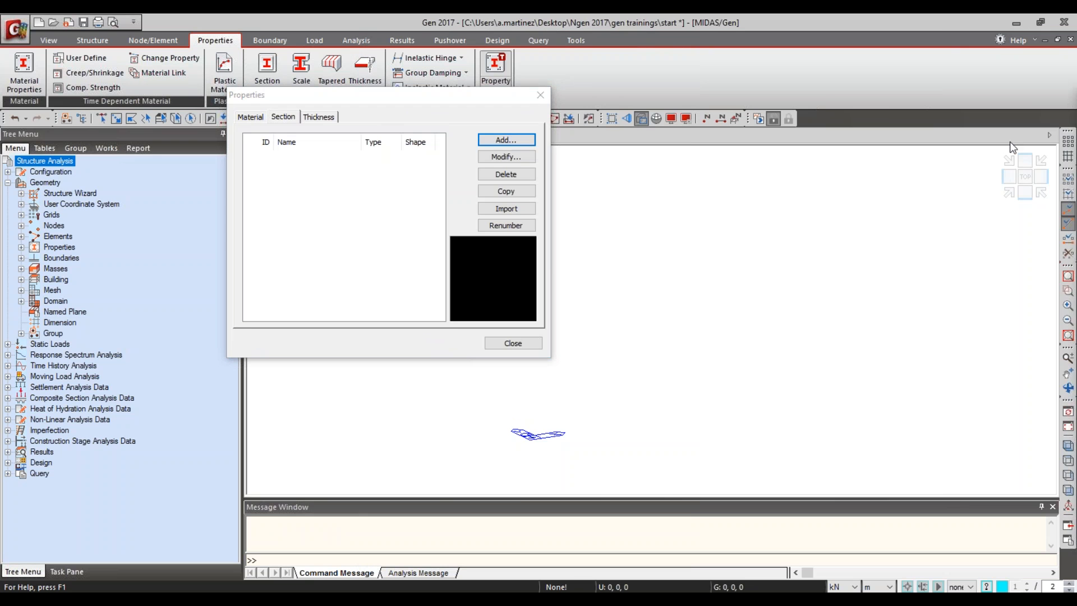
left_click_drag(884, 60, 778, 68)
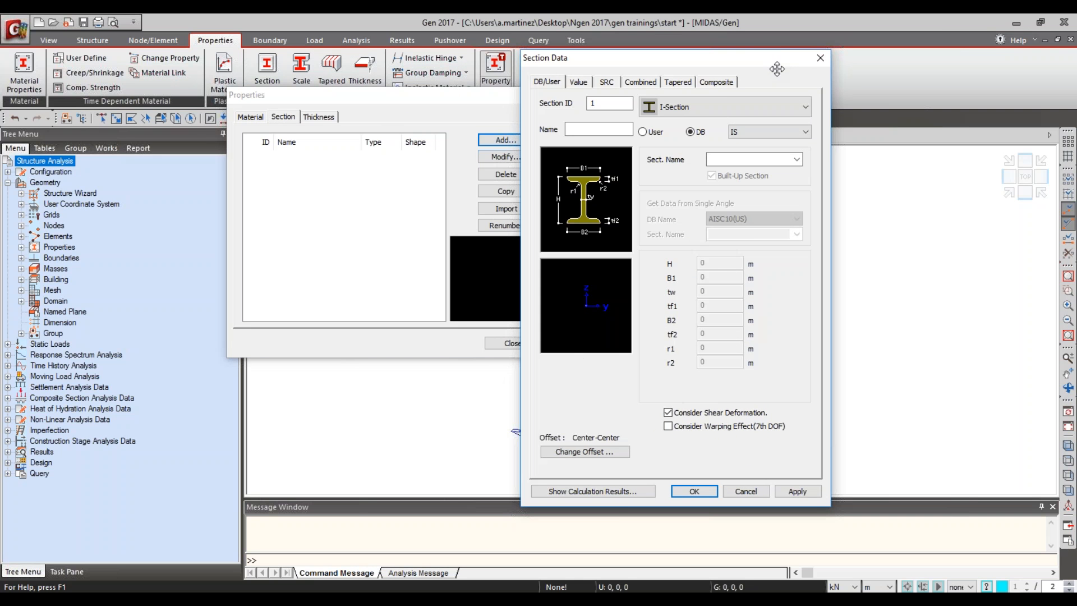
left_click(717, 102)
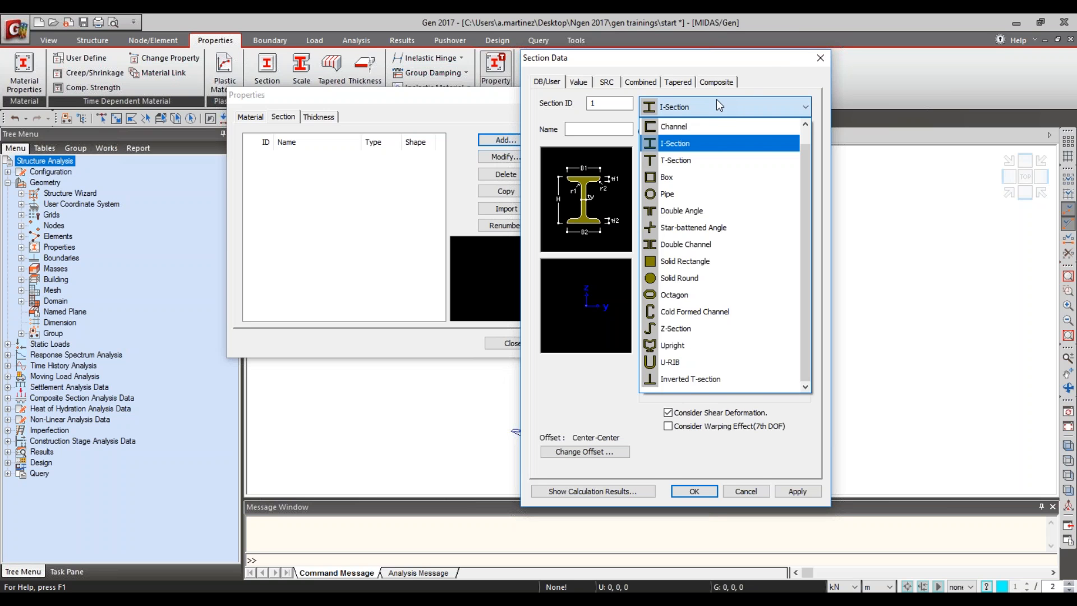
left_click(717, 100)
Step: Choose the AISC10(SI) database for the I-section and switch the section to user-defined dimensions
left_click(765, 134)
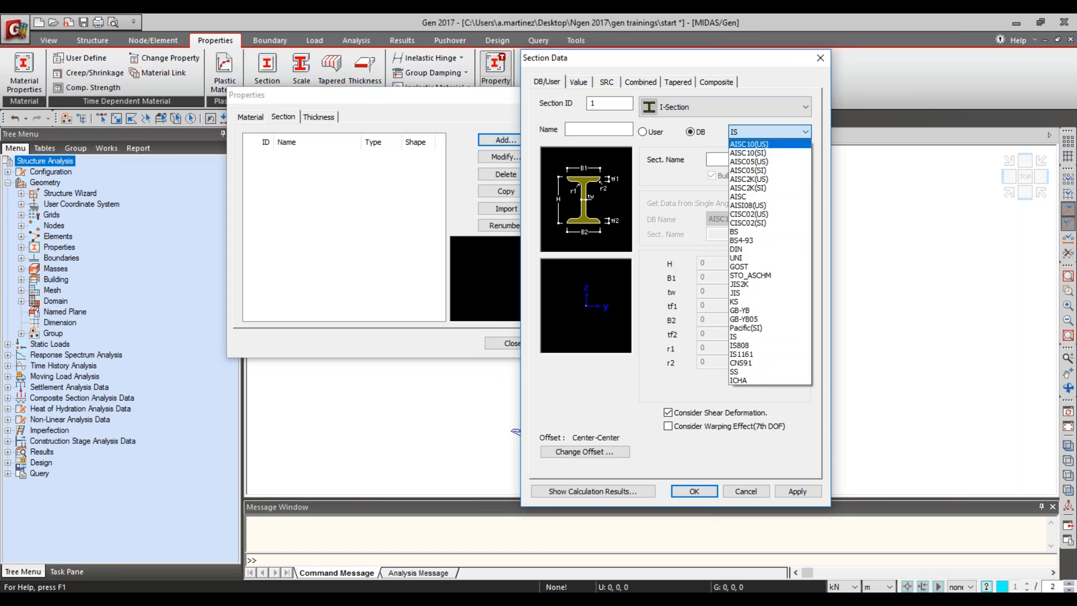
key("Escape")
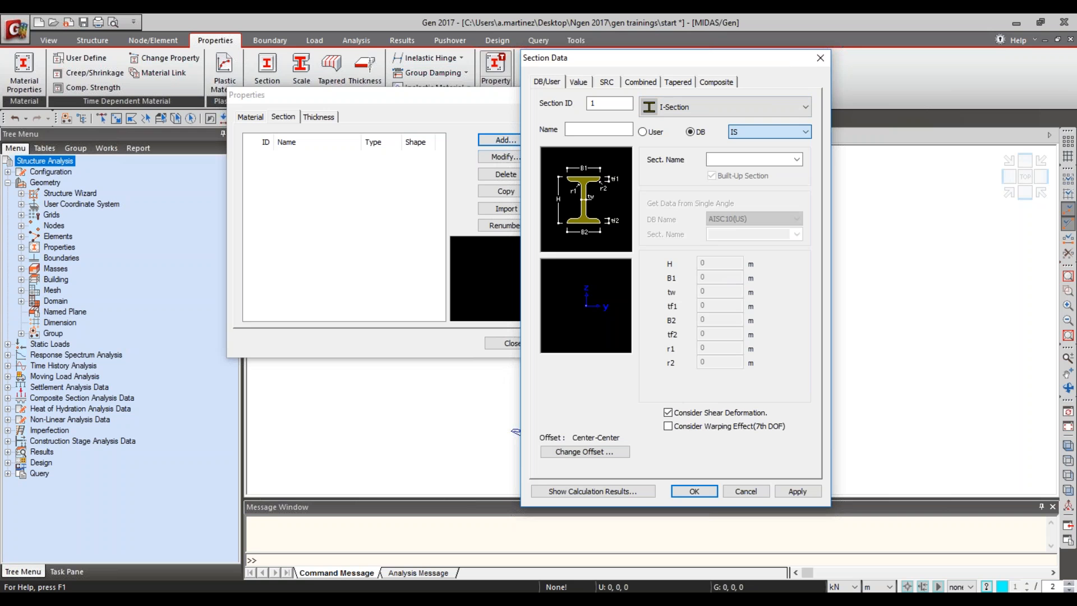
left_click(760, 129)
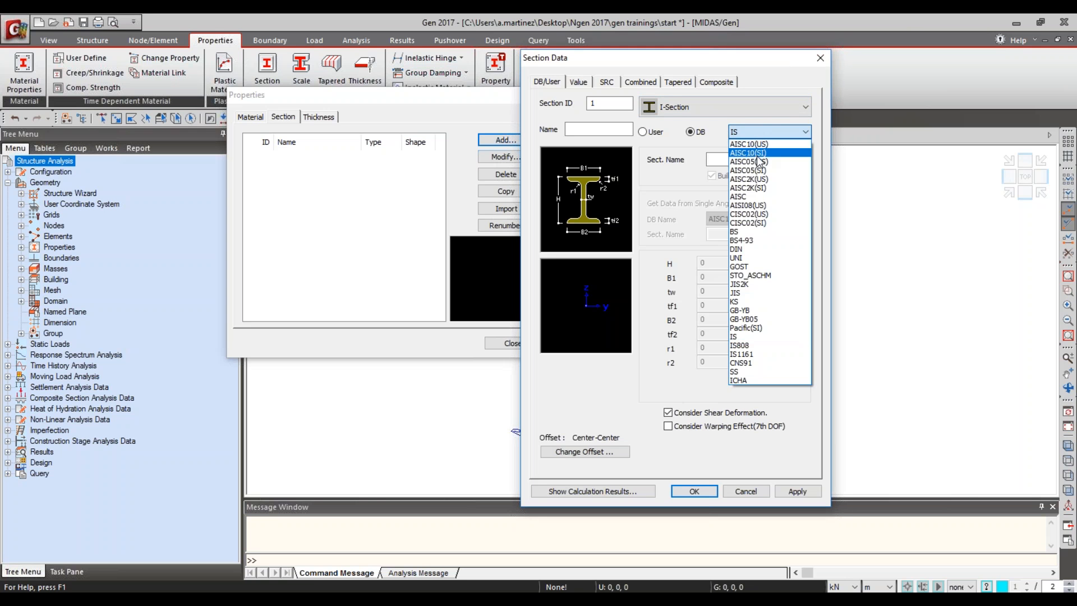
left_click(755, 154)
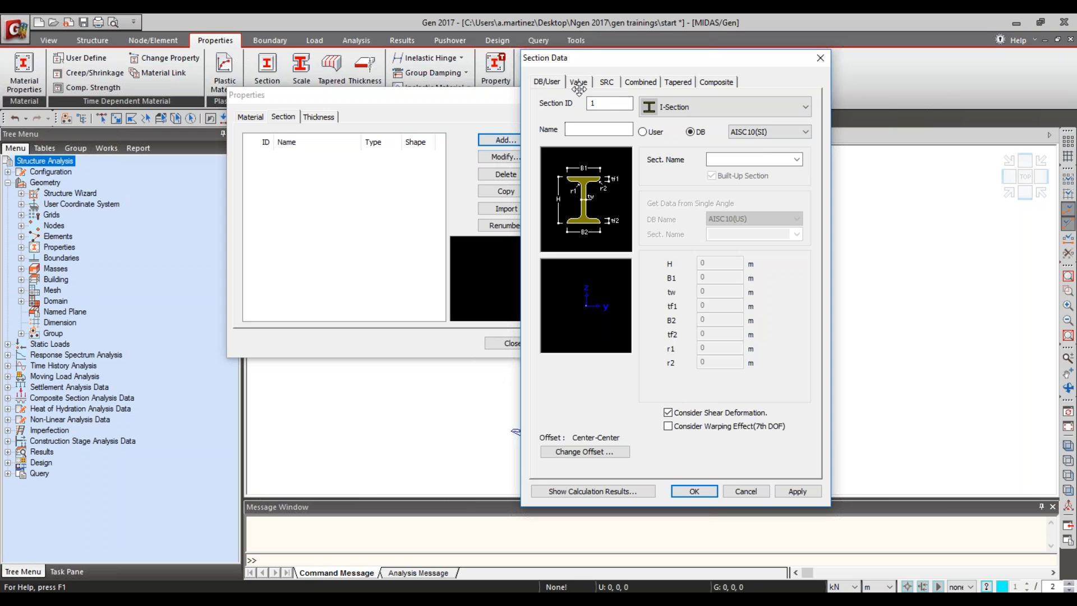
left_click(665, 136)
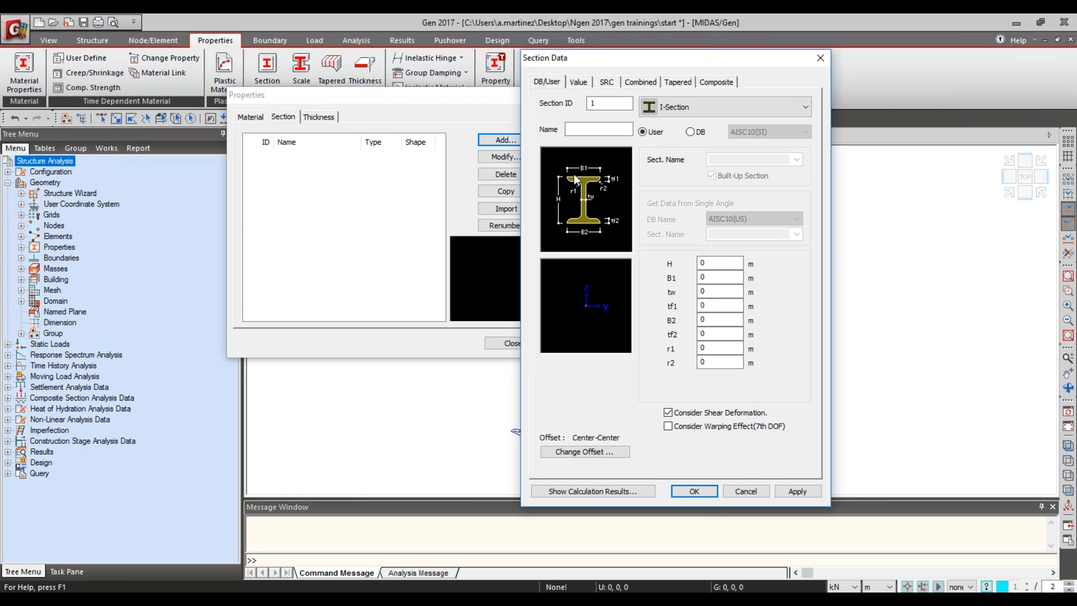
Step: Review the I-section's offset and center location options, and leave the offset settings without applying a change
left_click(608, 453)
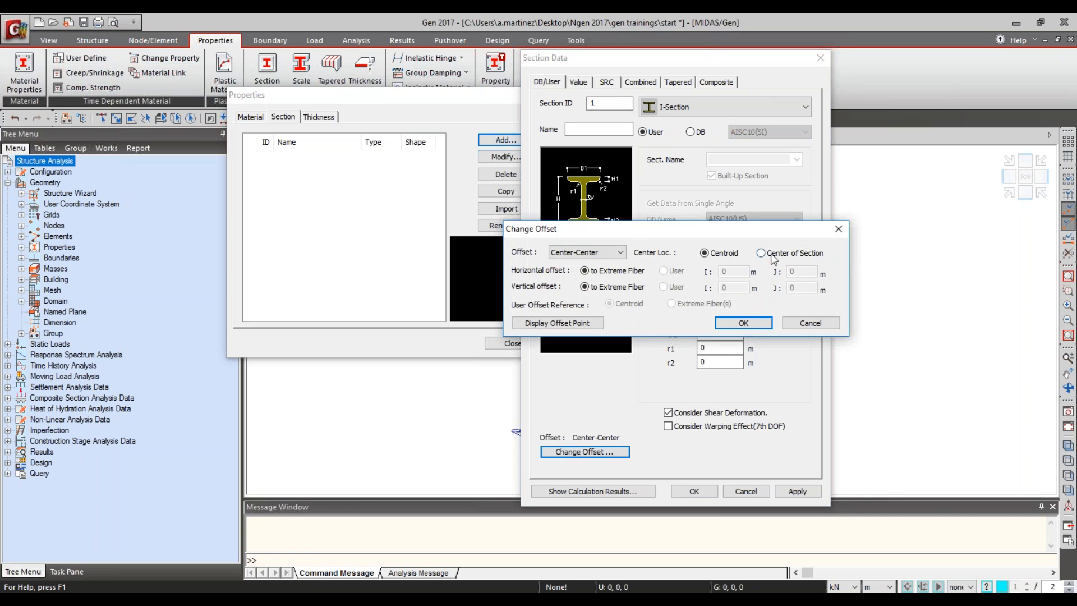
left_click(582, 256)
left_click(639, 240)
left_click(838, 229)
Step: Examine the Value, SRC, Combined, Tapered and Composite section definitions, and return to the DB/User definition
left_click(579, 82)
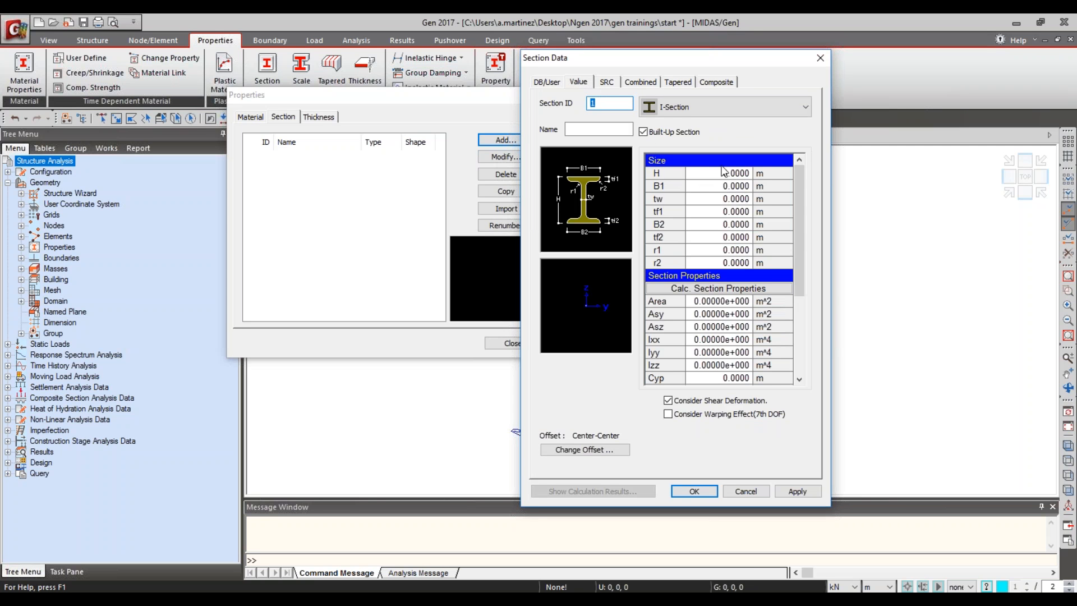
left_click(609, 82)
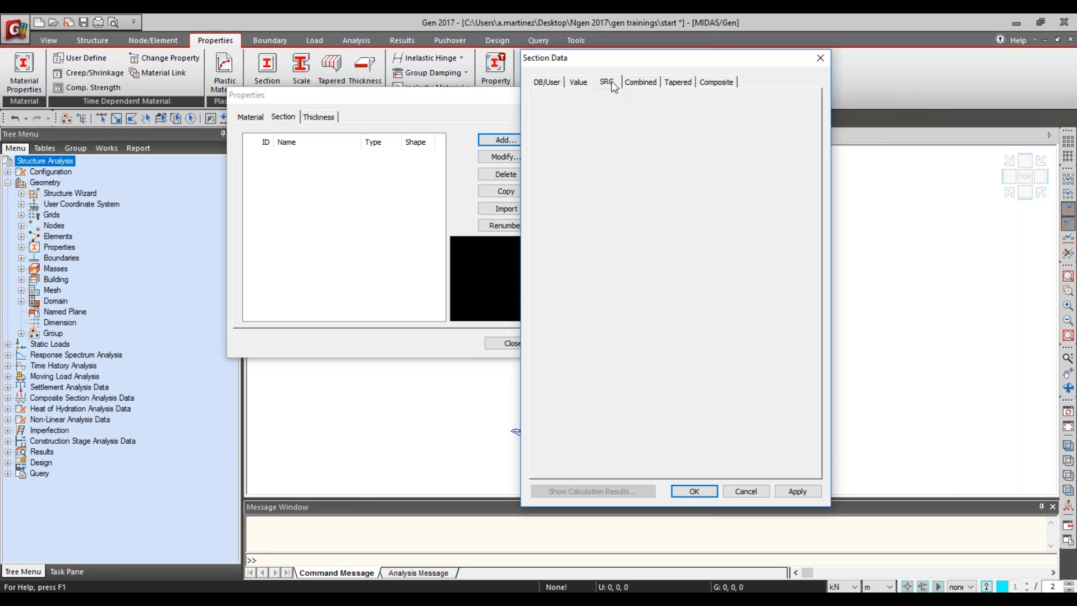
left_click(730, 107)
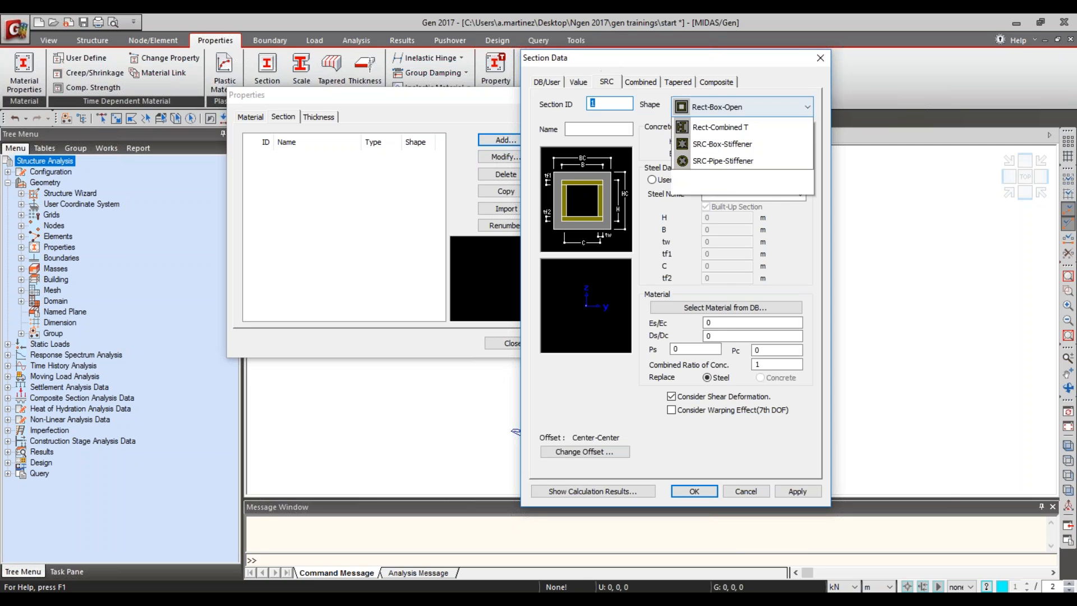
left_click(752, 68)
left_click(642, 82)
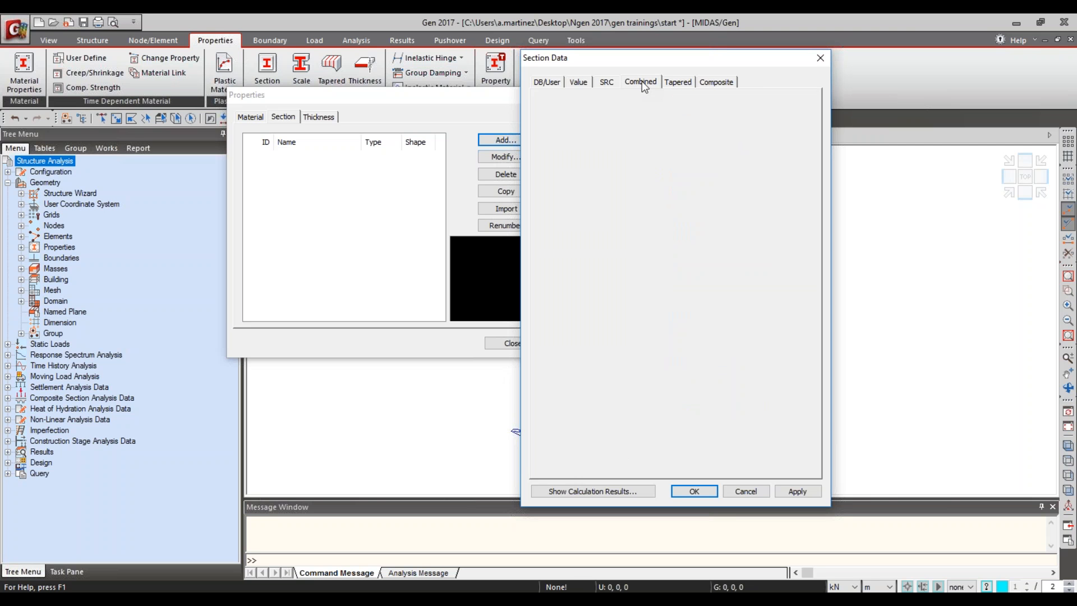
left_click(685, 106)
left_click(685, 86)
left_click(686, 84)
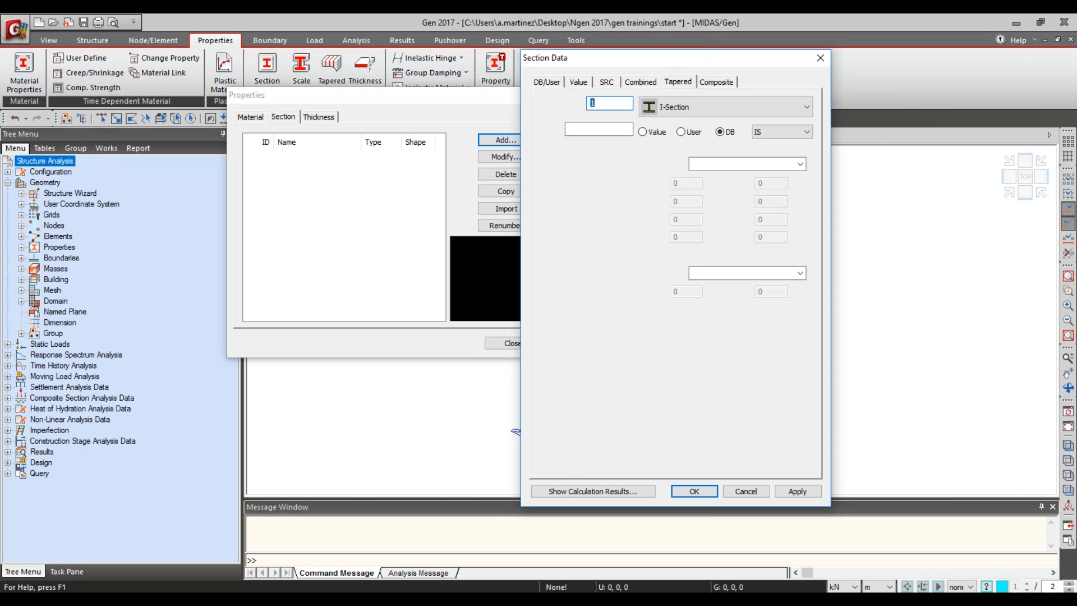
left_click(716, 83)
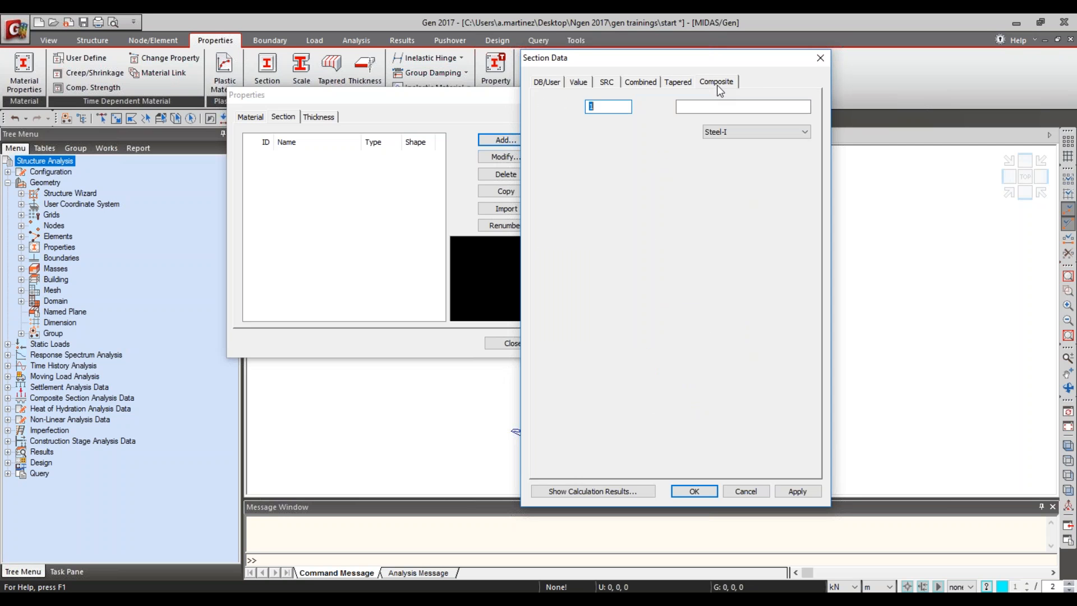
left_click(545, 83)
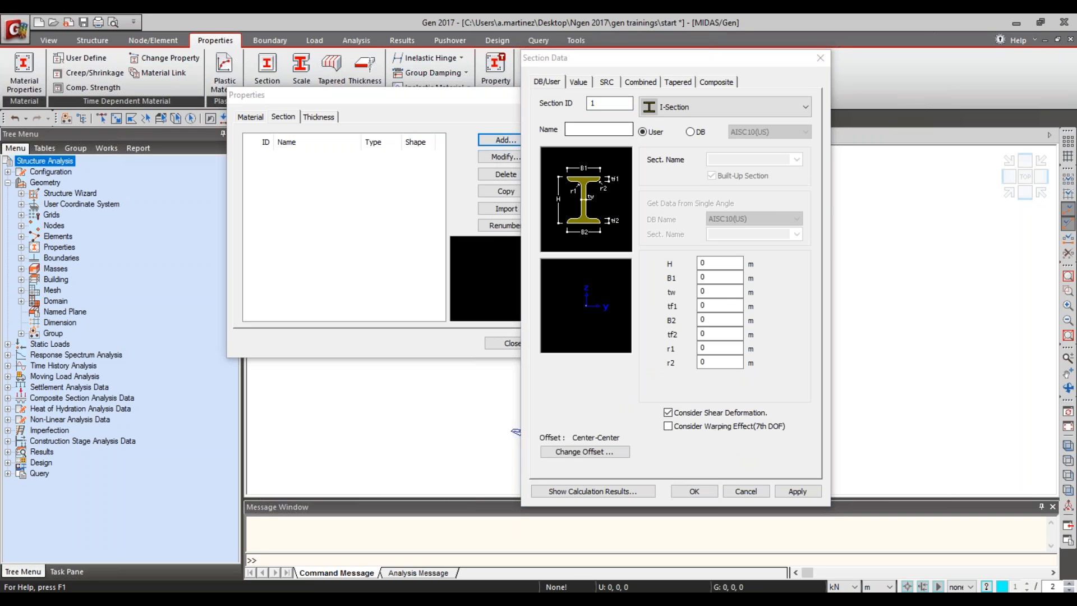
Step: Switch the I-section to database input, look through the AISC10(US) profiles, and set the database to AISC10(SI)
left_click(691, 133)
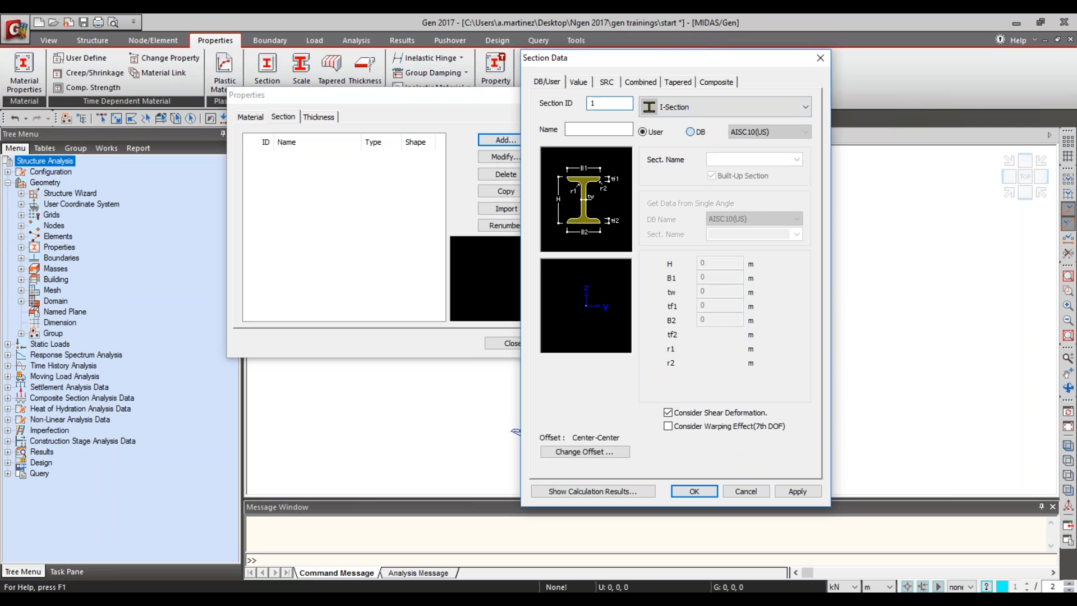
left_click(748, 133)
left_click(752, 140)
left_click(788, 159)
left_click(797, 159)
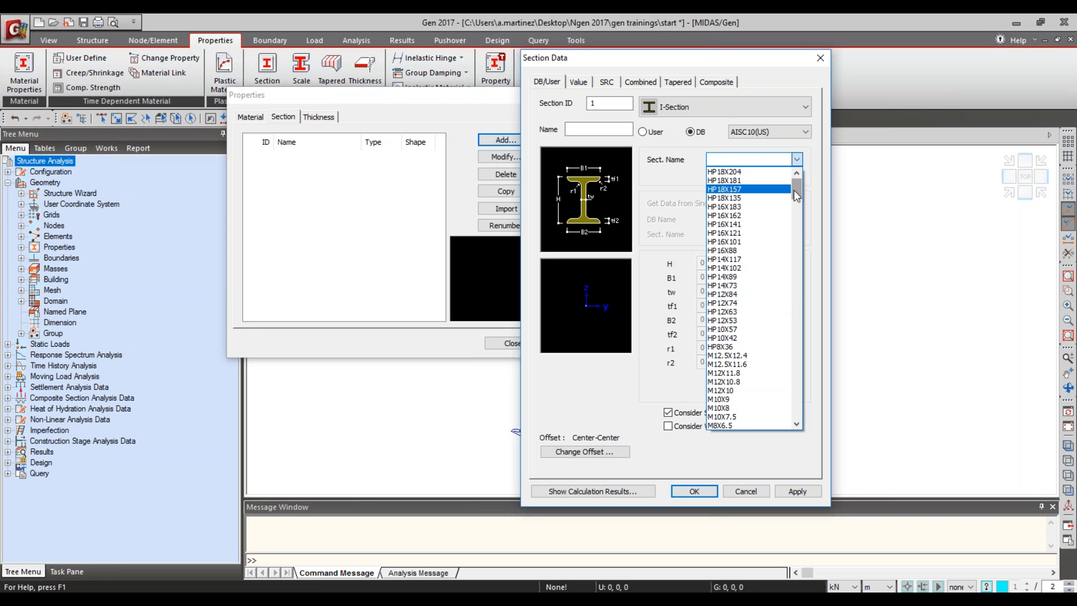
left_click(797, 159)
left_click(797, 131)
left_click(775, 159)
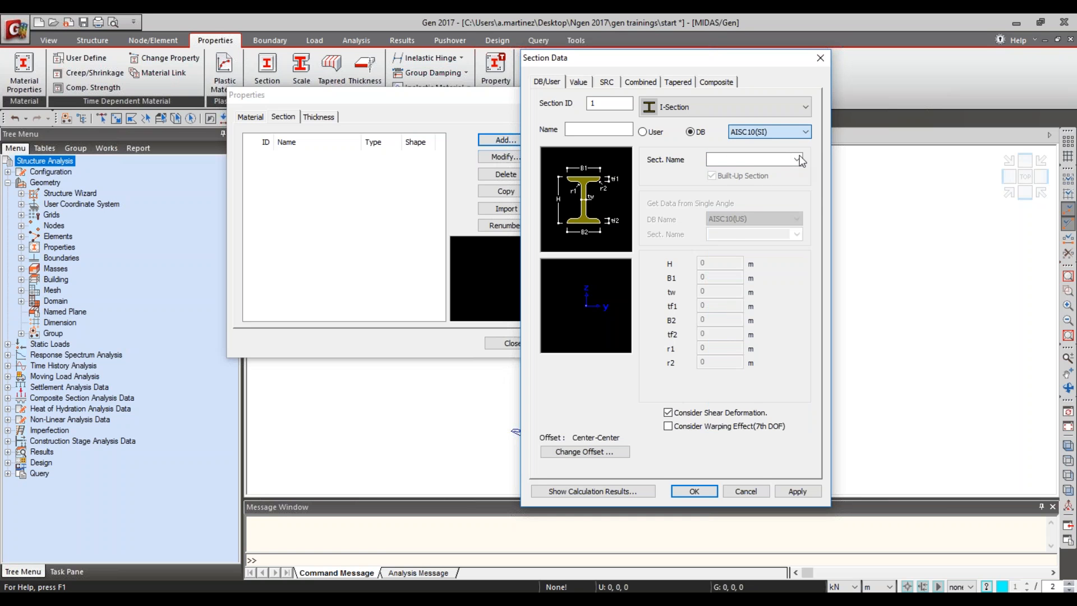
Step: Add the HP360X108 profile as section 1 with the name "column HP360X108", keeping the dialog open for more sections
left_click(799, 156)
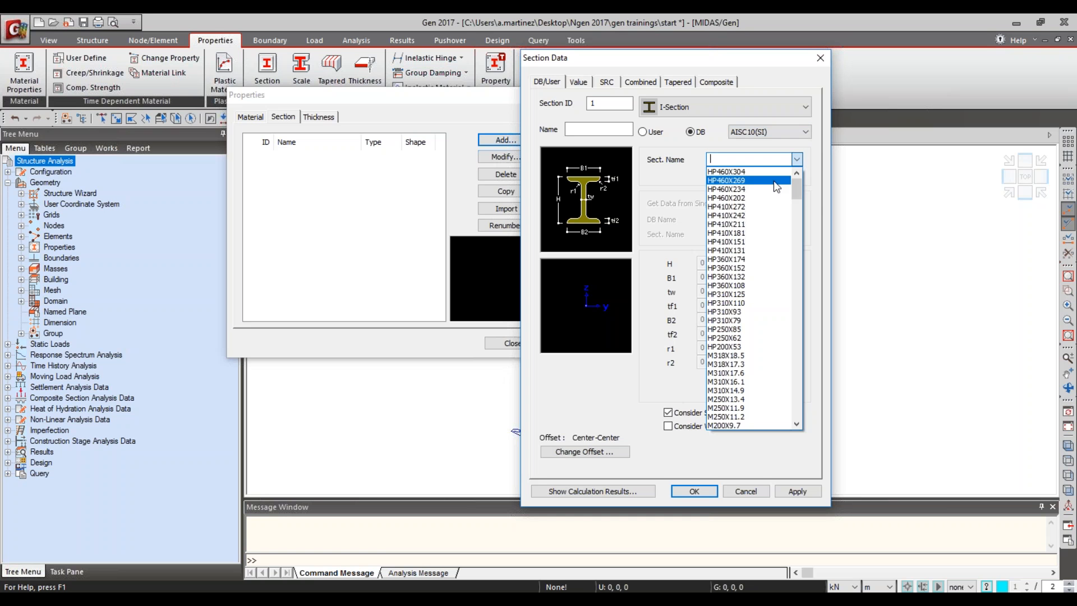
left_click(744, 285)
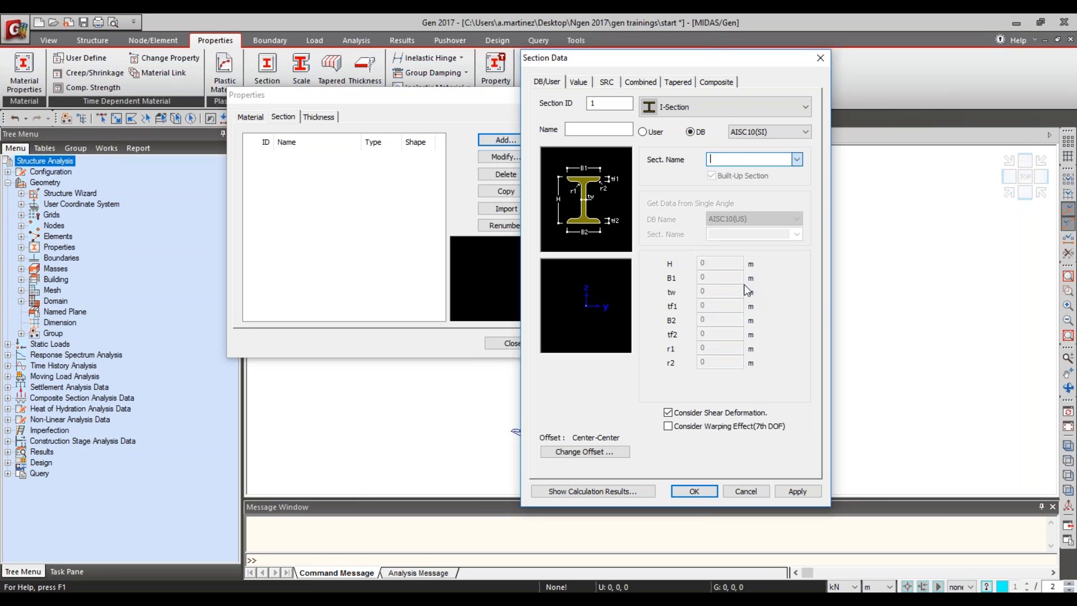
left_click(568, 128)
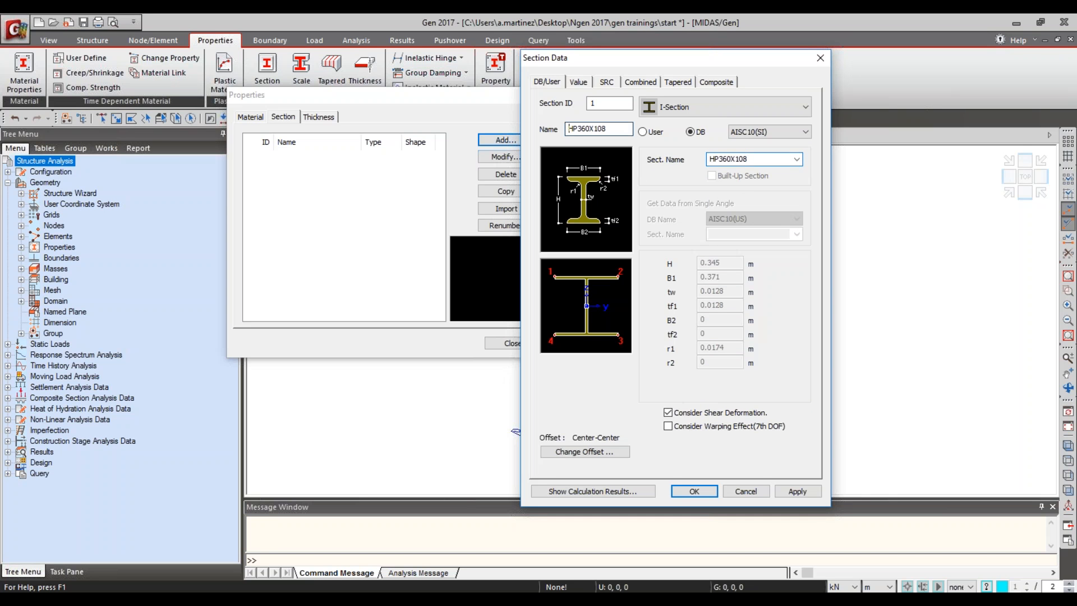
type("column")
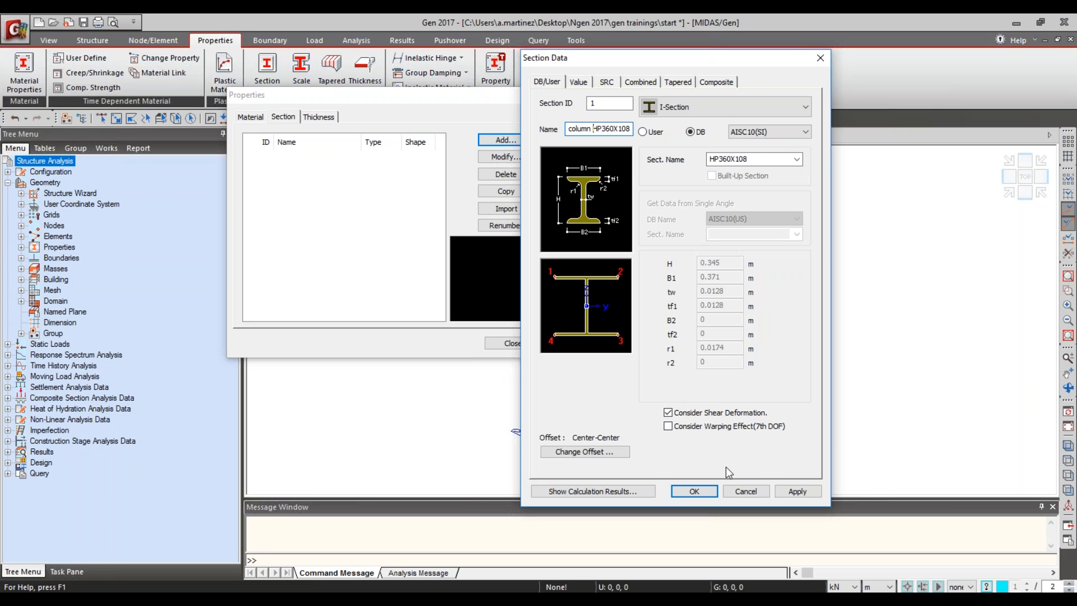
left_click(797, 491)
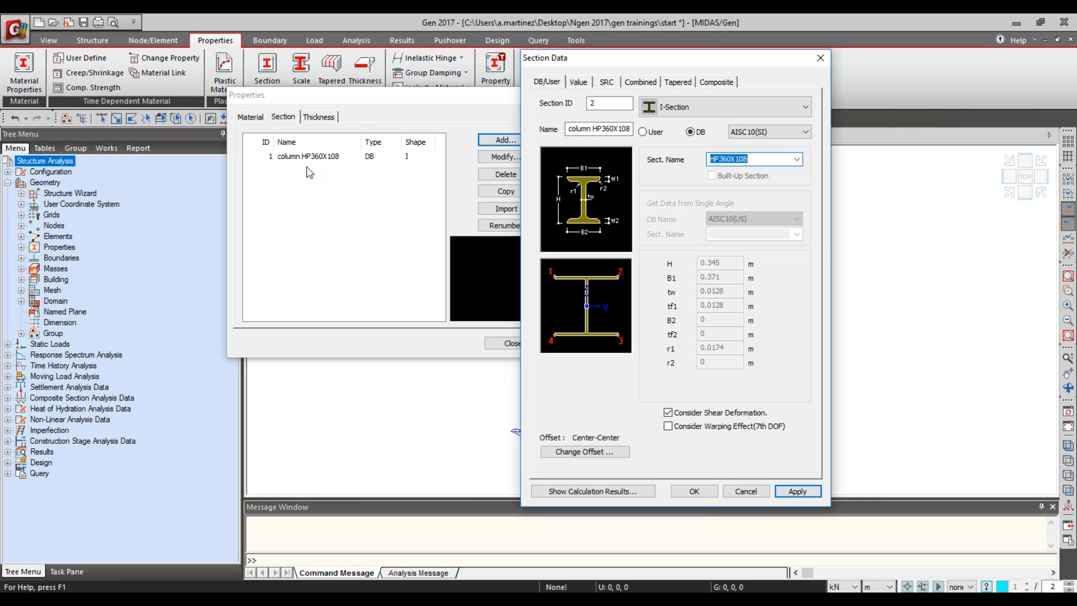
Step: Add the W250X167 profile as section 2 with the name "top beam"
left_click(796, 160)
left_click_drag(797, 199, 797, 236)
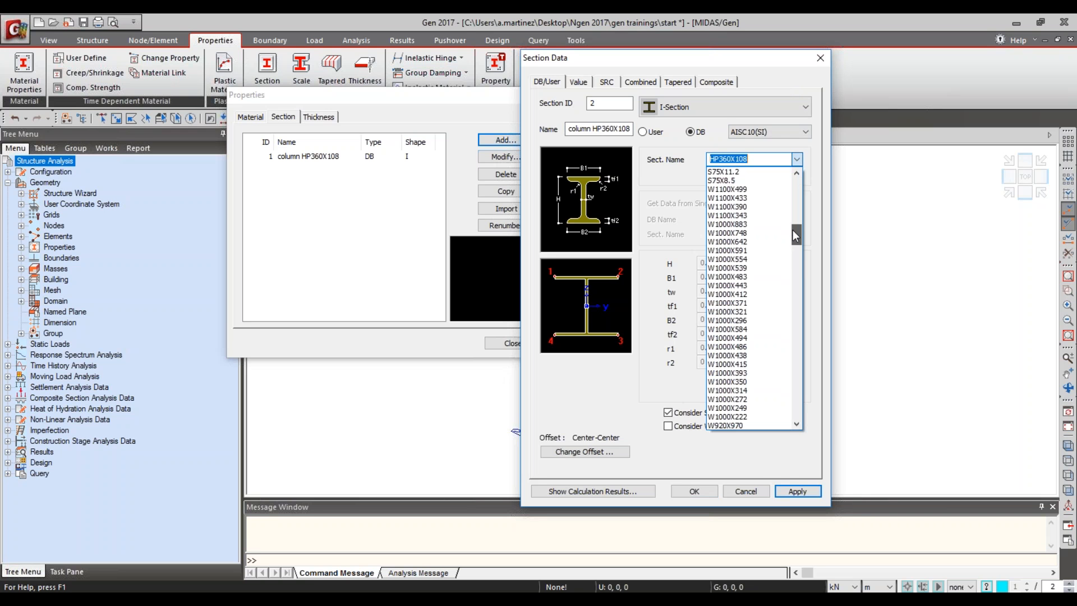
left_click_drag(796, 236, 785, 399)
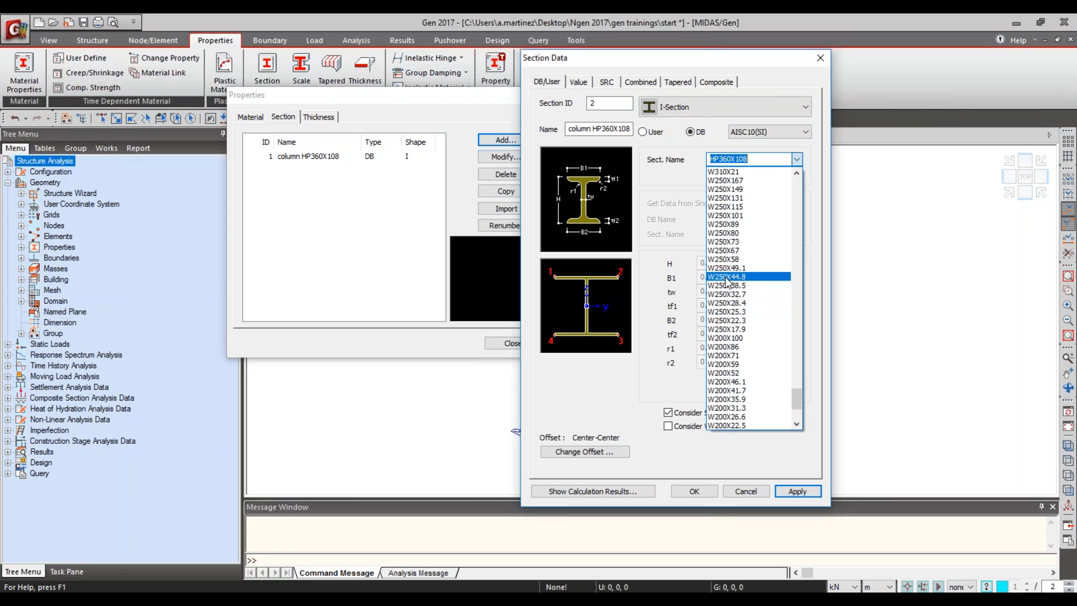
left_click(735, 180)
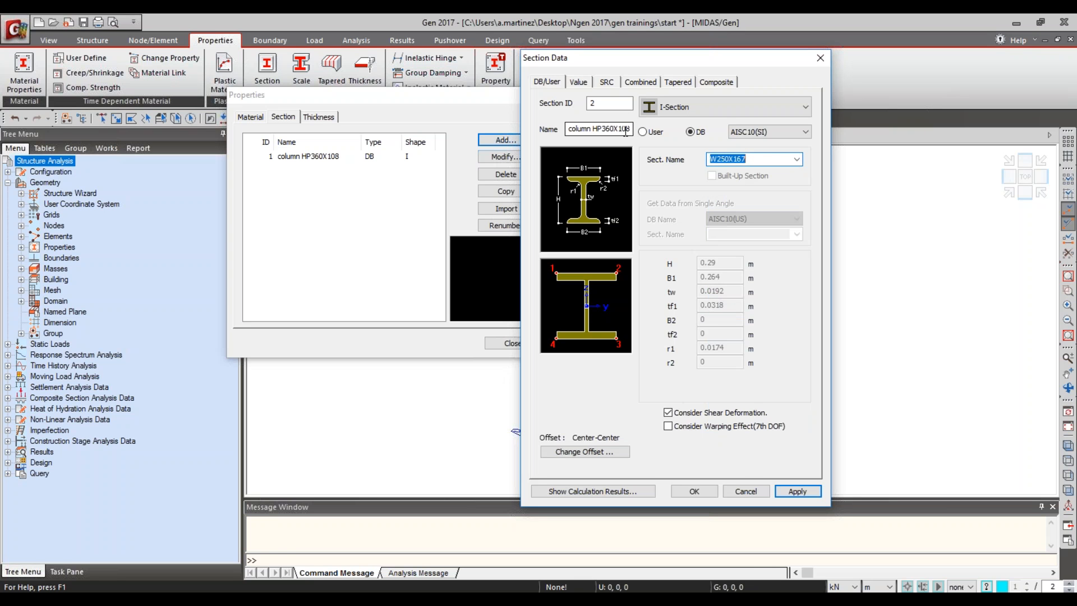
left_click_drag(569, 133, 651, 133)
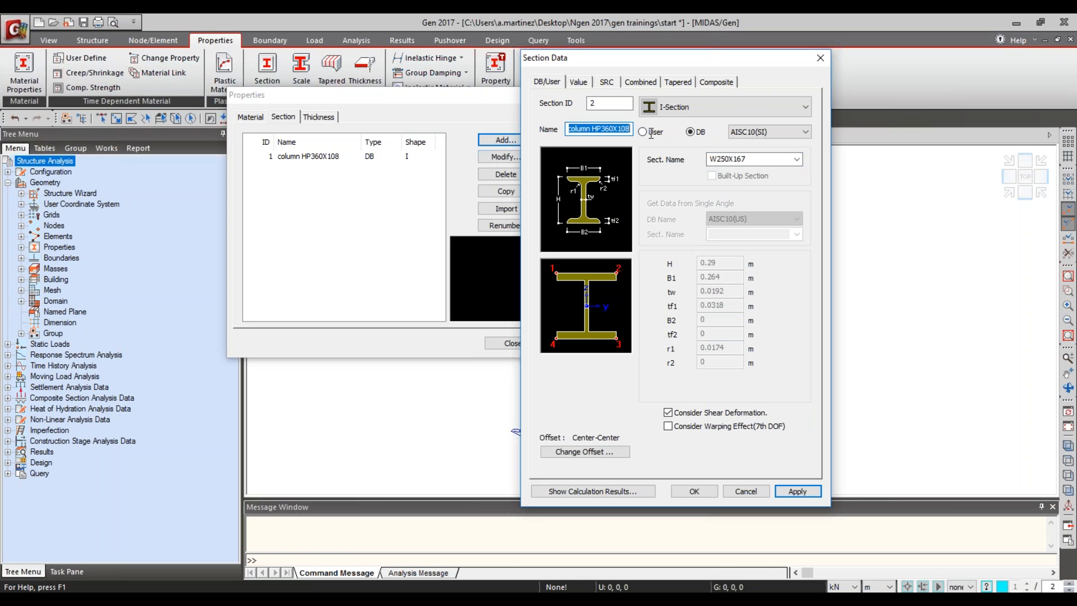
type("top beam")
left_click(798, 491)
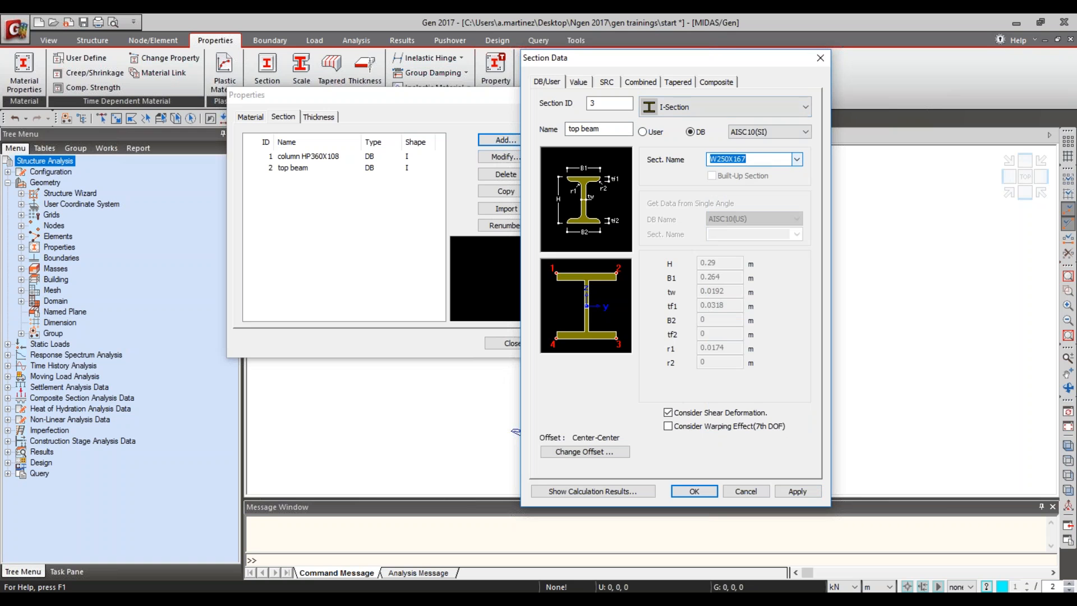
Step: Add the W250X89 profile as section 3 with the name "mid beam"
left_click(797, 159)
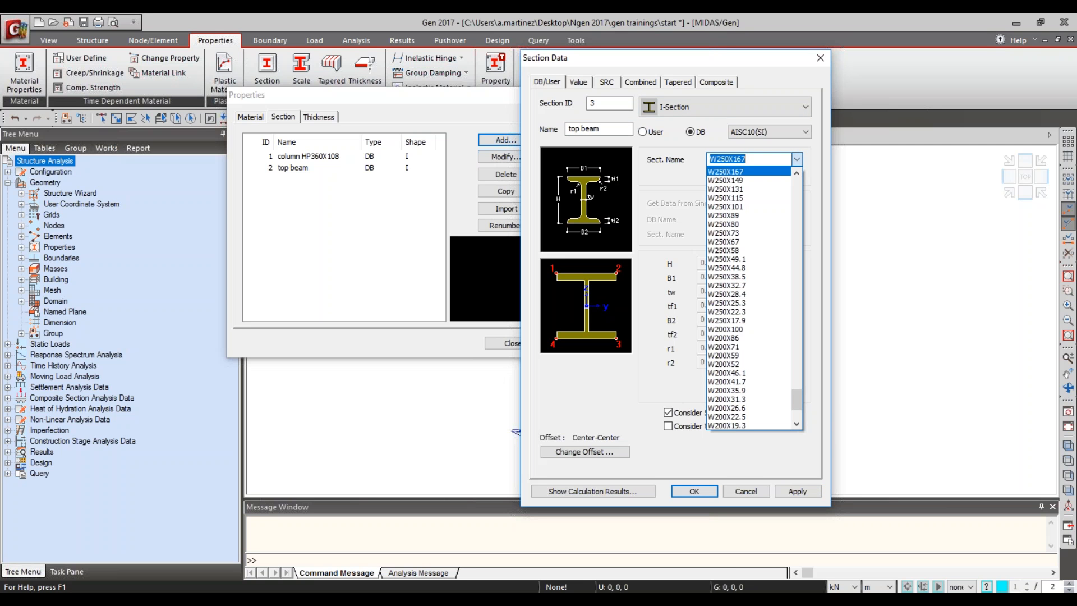
left_click(732, 215)
mouse_move(581, 129)
left_mouse_down()
mouse_move(566, 129)
mouse_move(582, 131)
left_mouse_up()
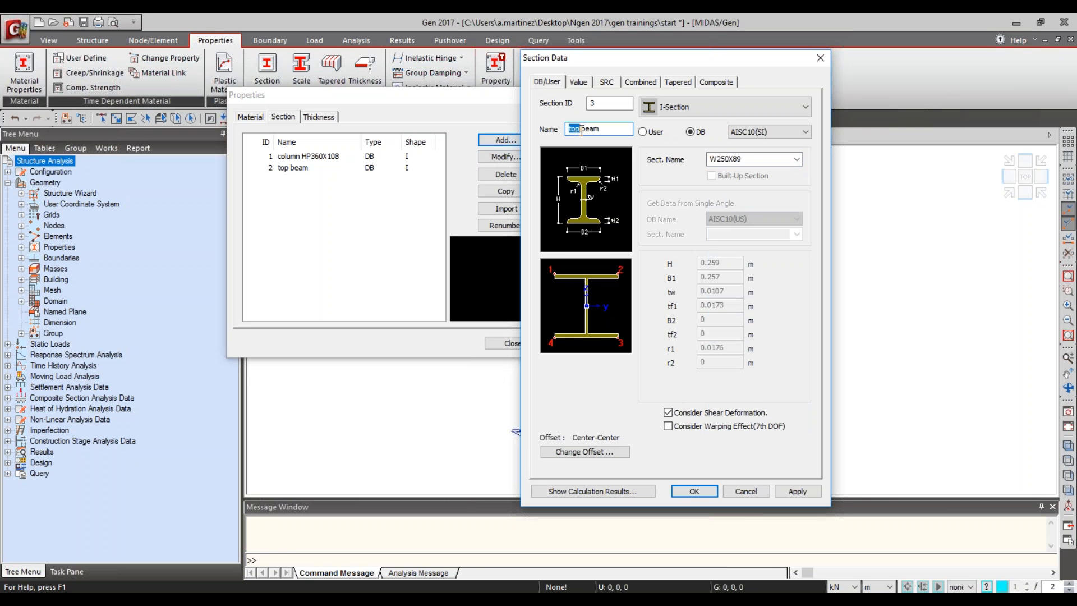
type("mid")
left_click(797, 491)
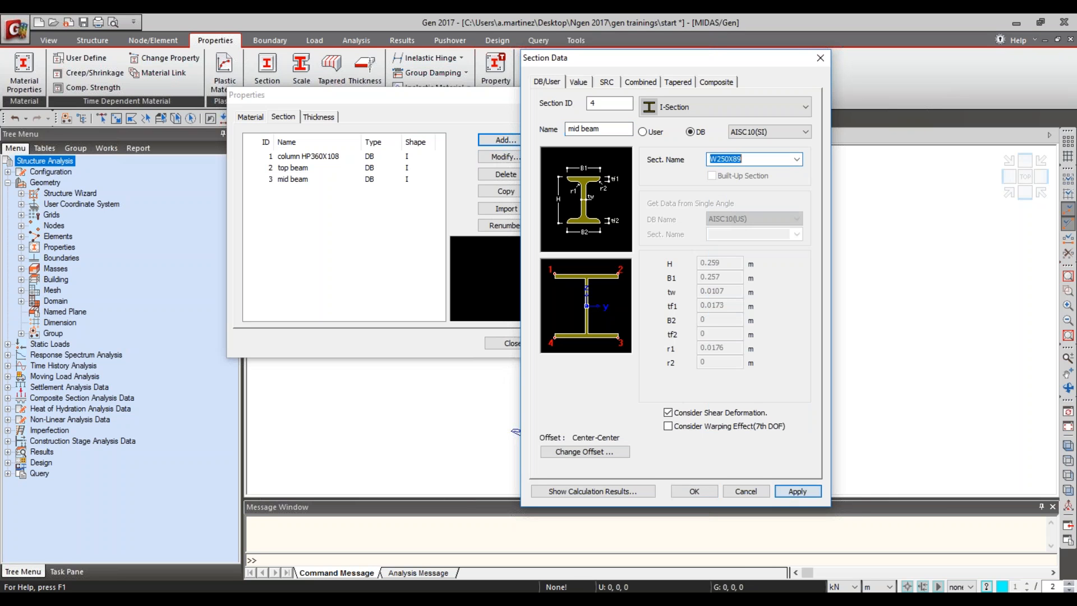
Step: Add an Angle section with the L102X102X11.1 profile as section 4, name it "brace", and finish the section definitions
left_click(754, 102)
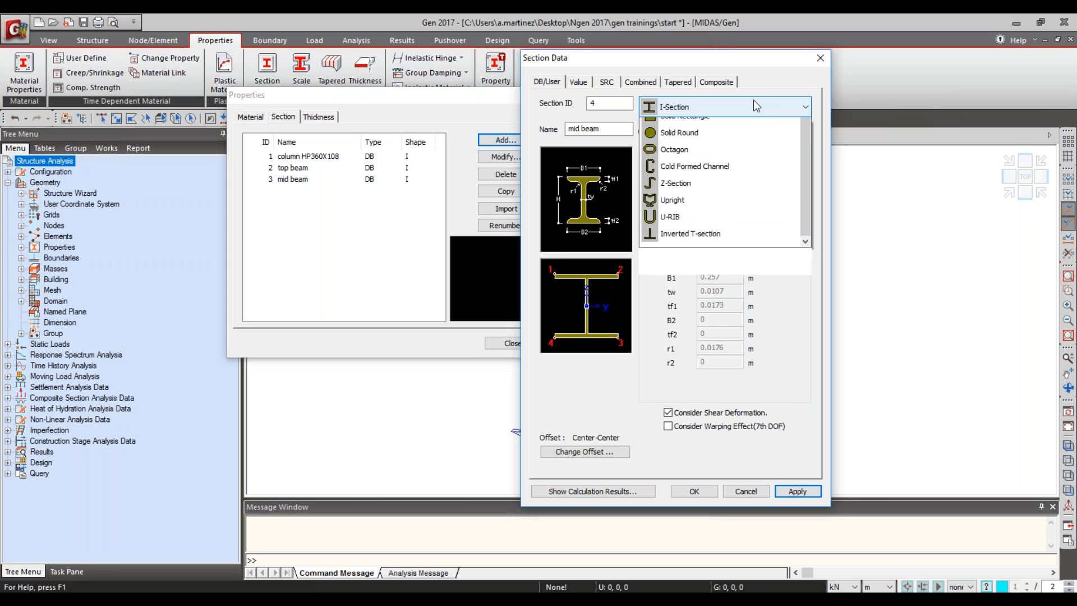
scroll(741, 147, "up", 1)
left_click(693, 123)
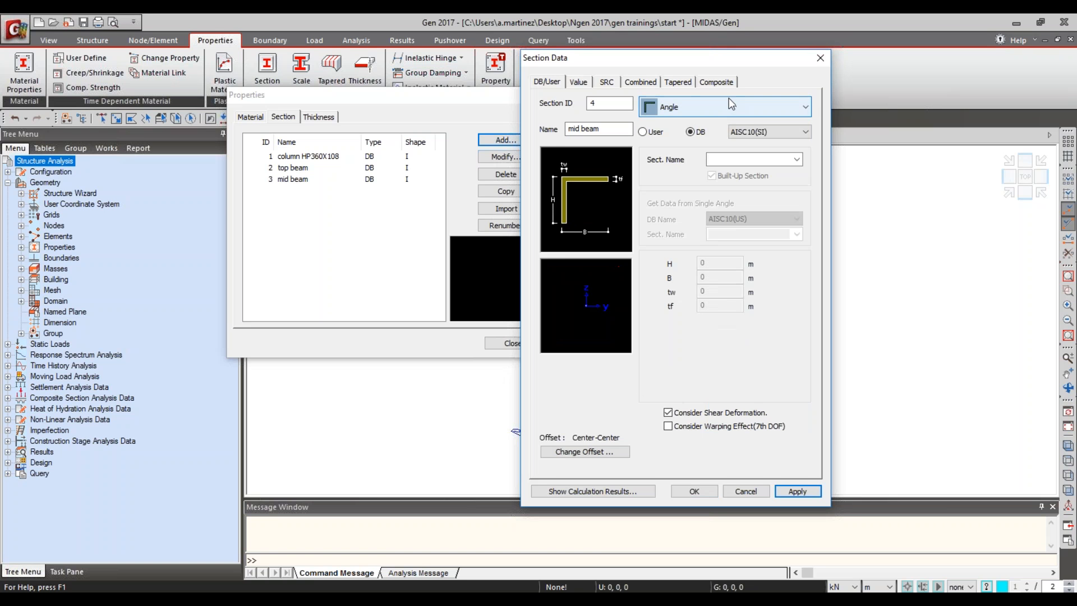
left_click(797, 163)
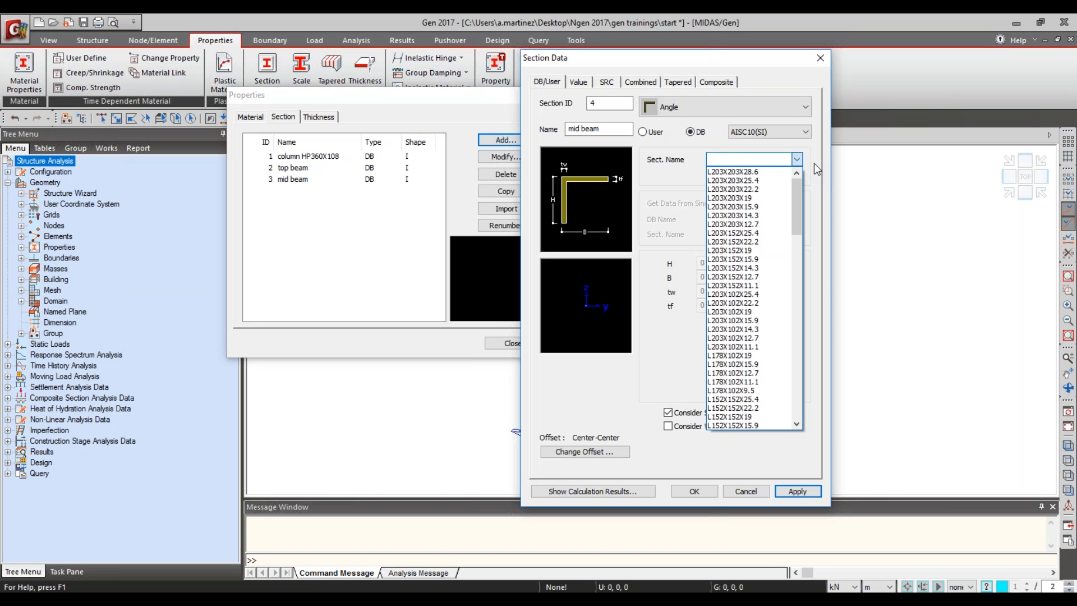
left_click_drag(797, 203, 792, 335)
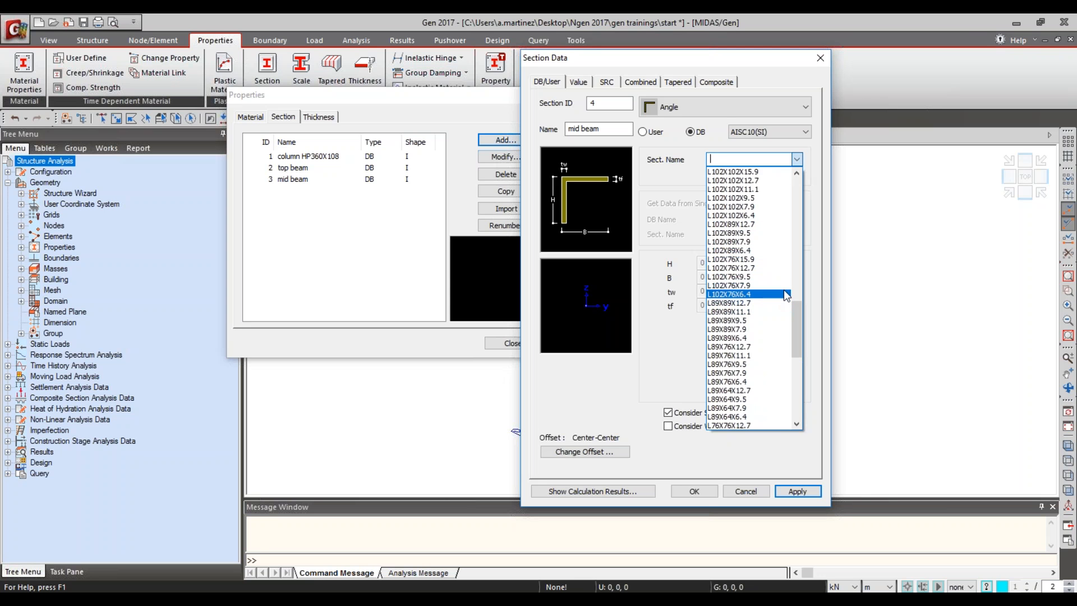
left_click(757, 189)
left_click_drag(568, 129, 604, 130)
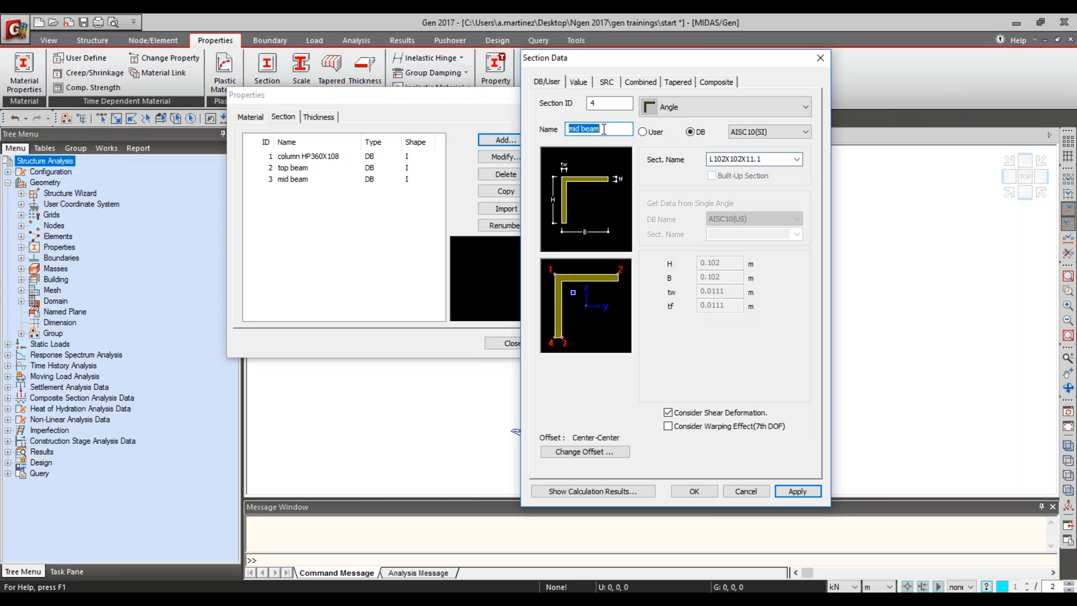
type("brace")
left_click(695, 492)
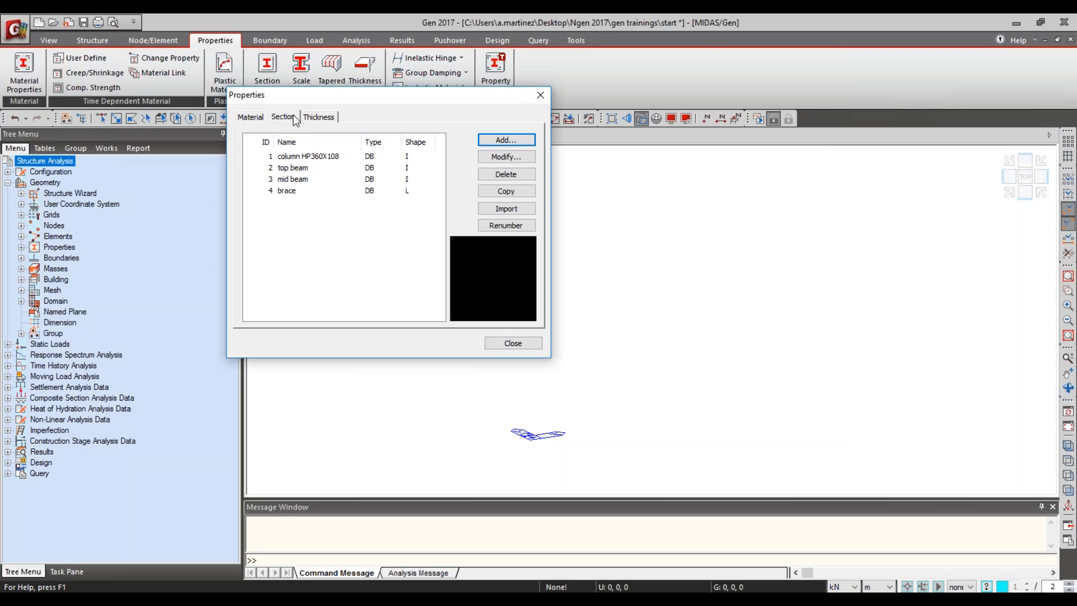
Step: Look at the thickness definitions and close the Properties dialog
left_click(312, 118)
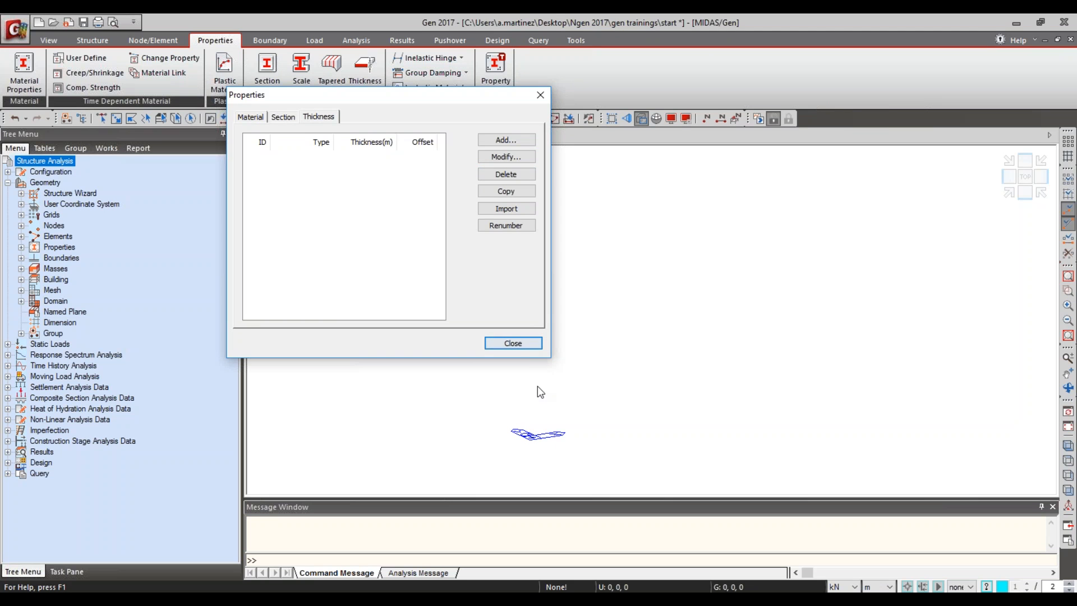
left_click(532, 346)
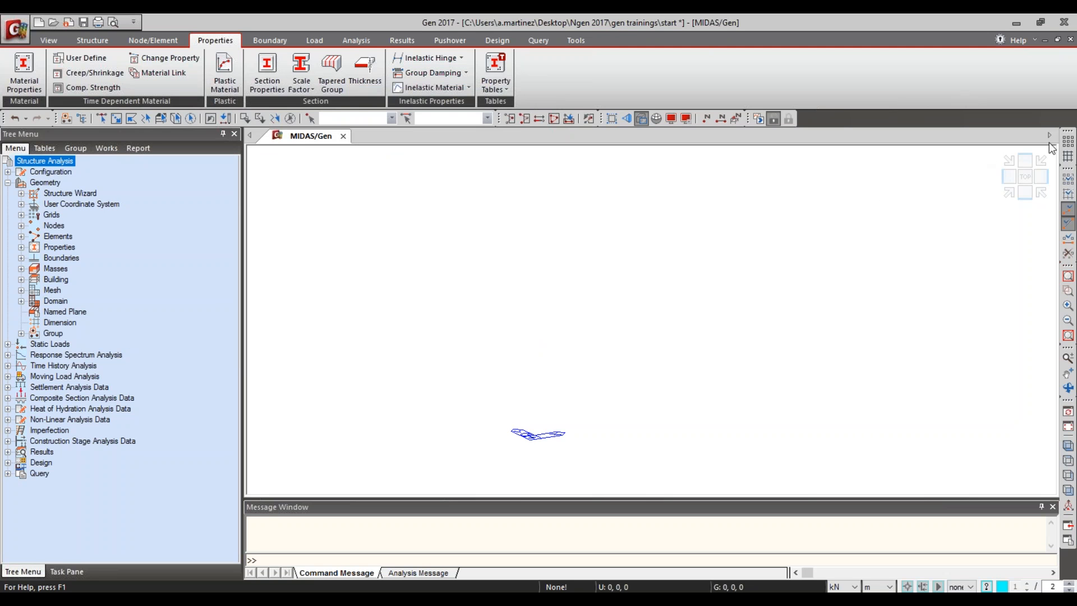
Step: Turn on the point grid in the model view and bring up the Structure commands
left_click(1069, 143)
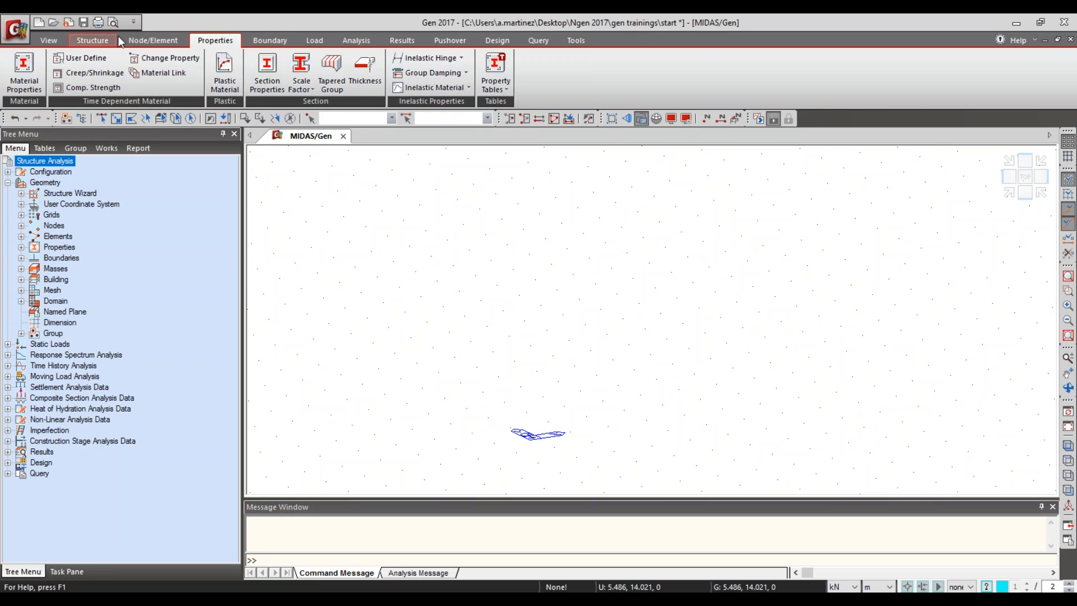
left_click(151, 37)
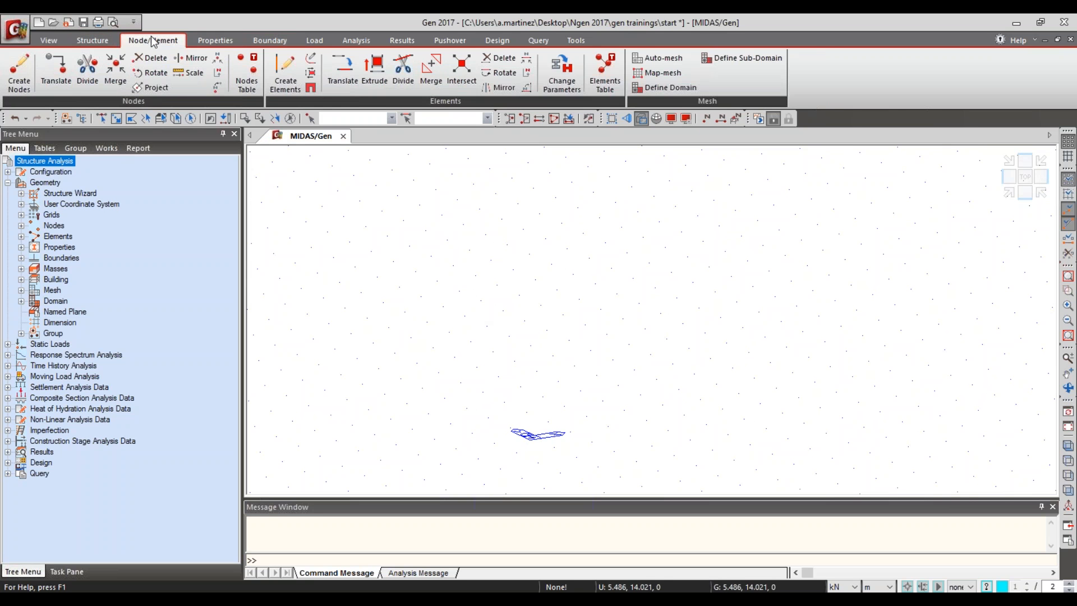
left_click(99, 40)
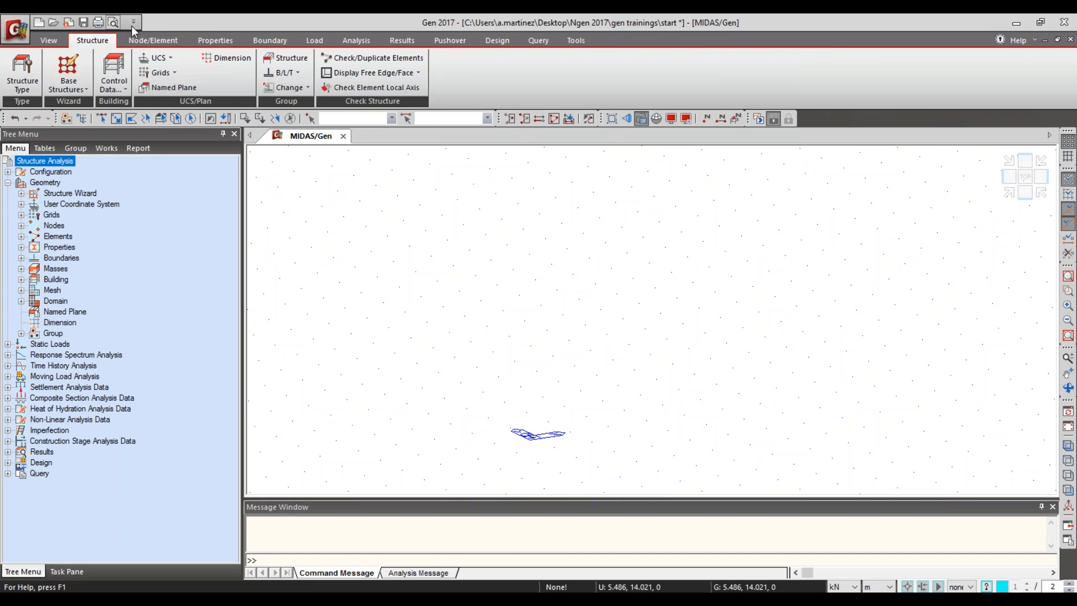
Step: Set the point grid spacing to 0.5 m for both dx and dy
left_click(174, 72)
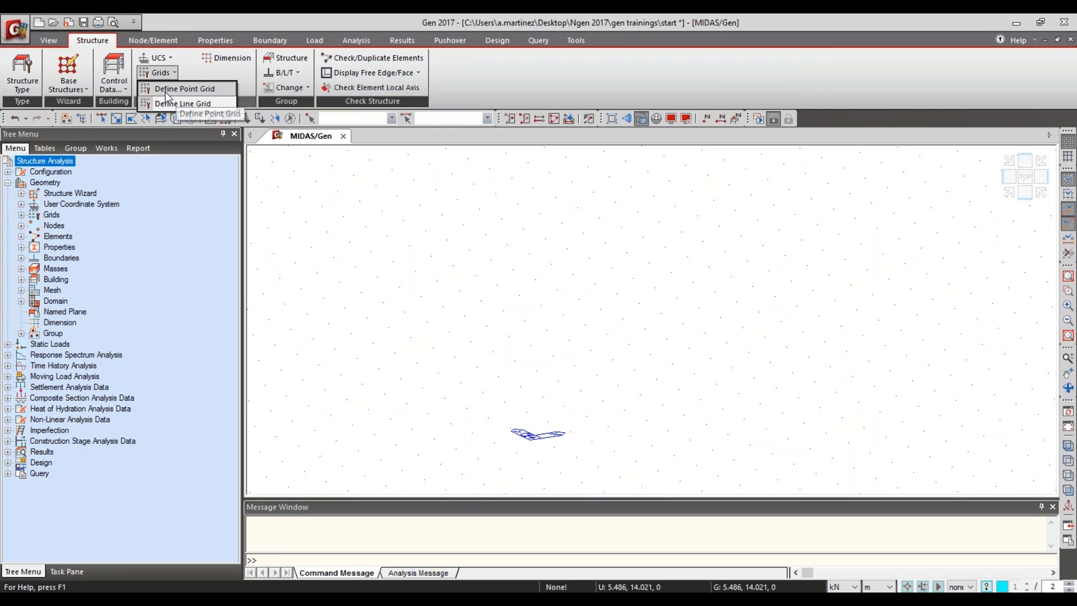
left_click(165, 90)
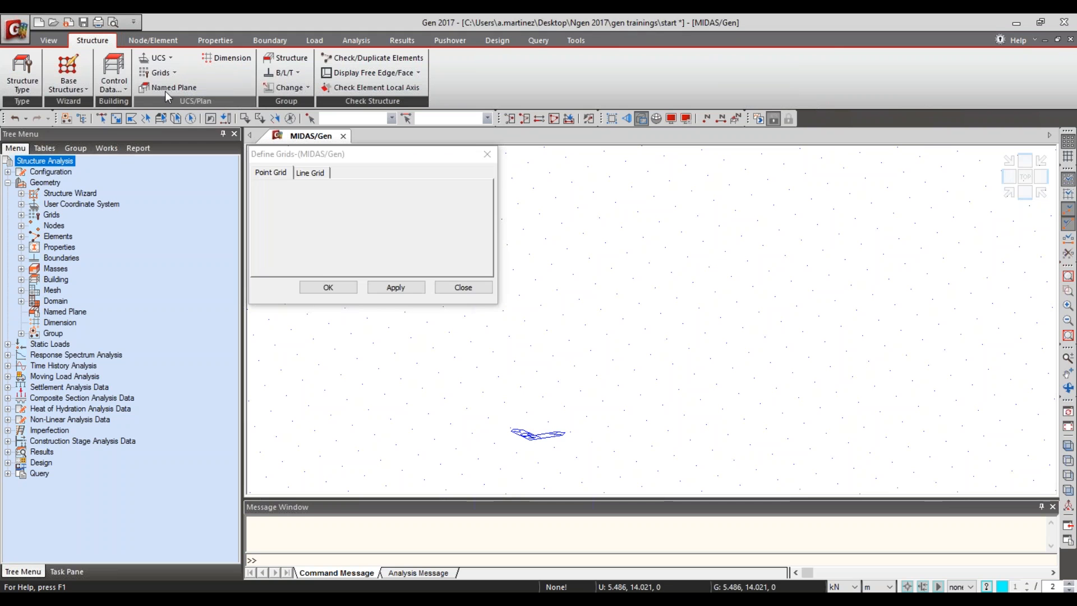
left_click(379, 206)
left_click_drag(379, 206, 364, 207)
type("5")
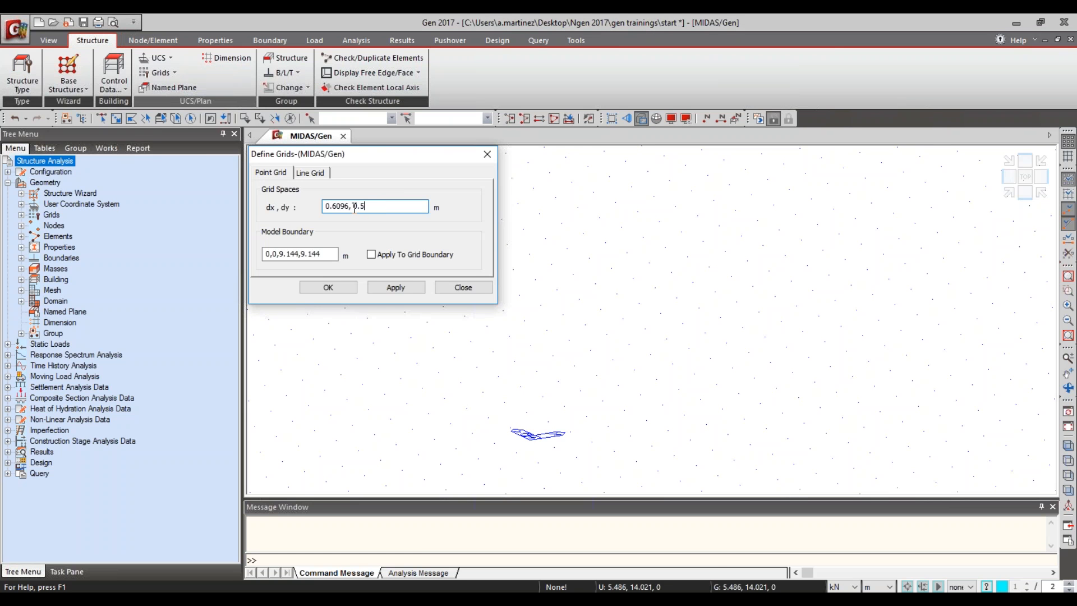
left_click_drag(351, 206, 332, 206)
type("5")
left_click(349, 289)
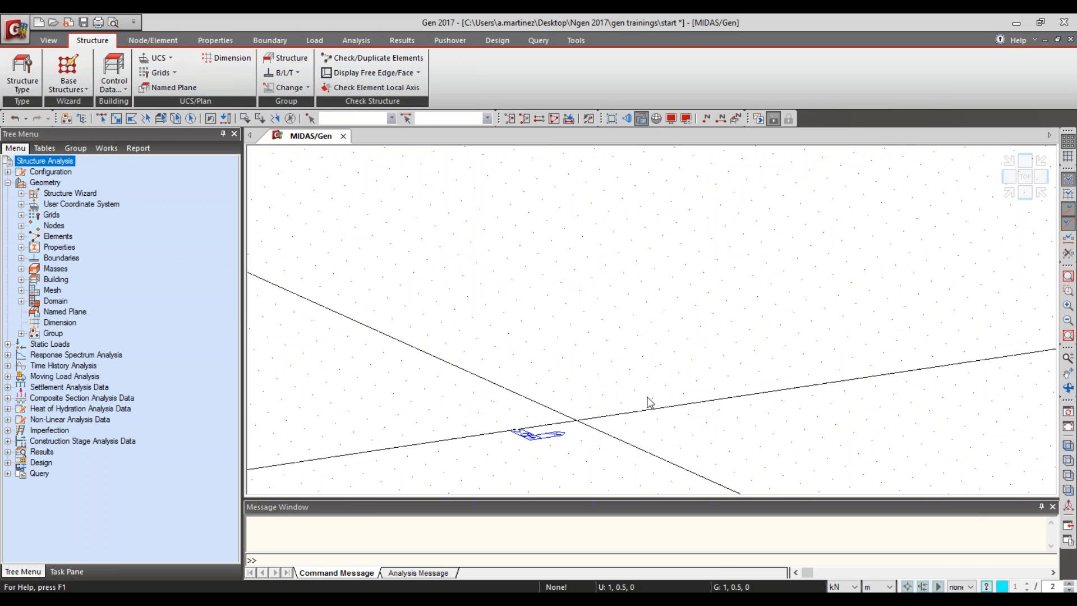
Step: Set the user coordinate system to the Y-Z plane at origin 0, 0, 0 and show that plane in the right view
left_click(1068, 446)
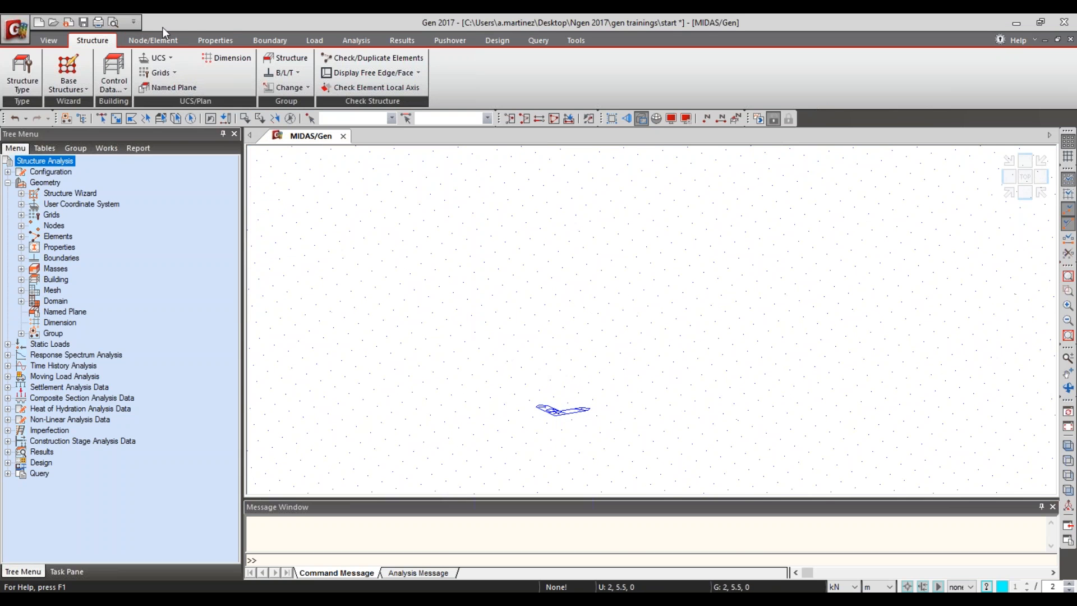
left_click(170, 58)
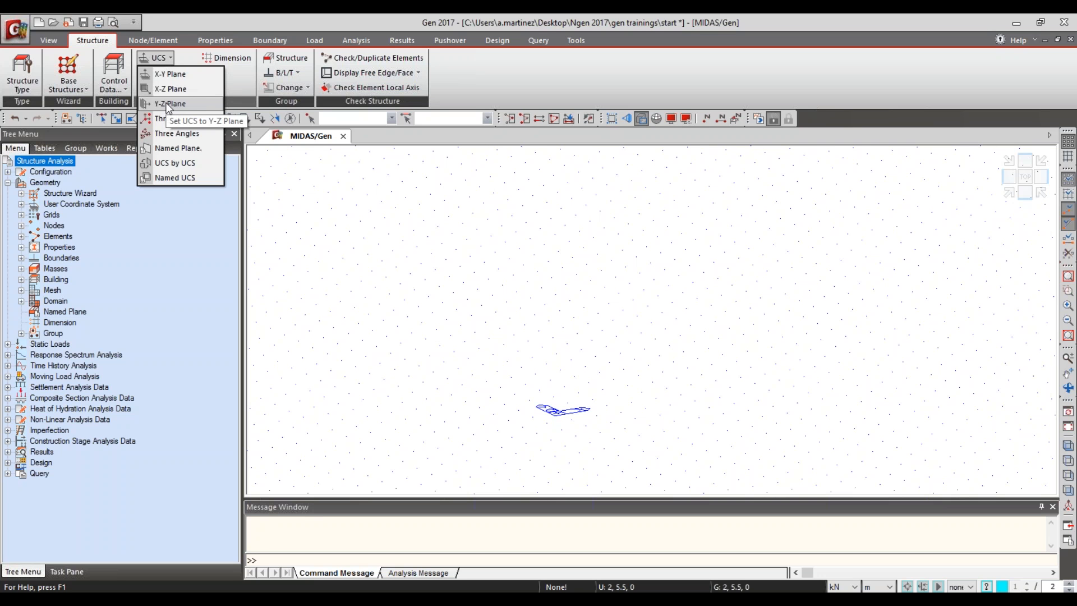
left_click(167, 103)
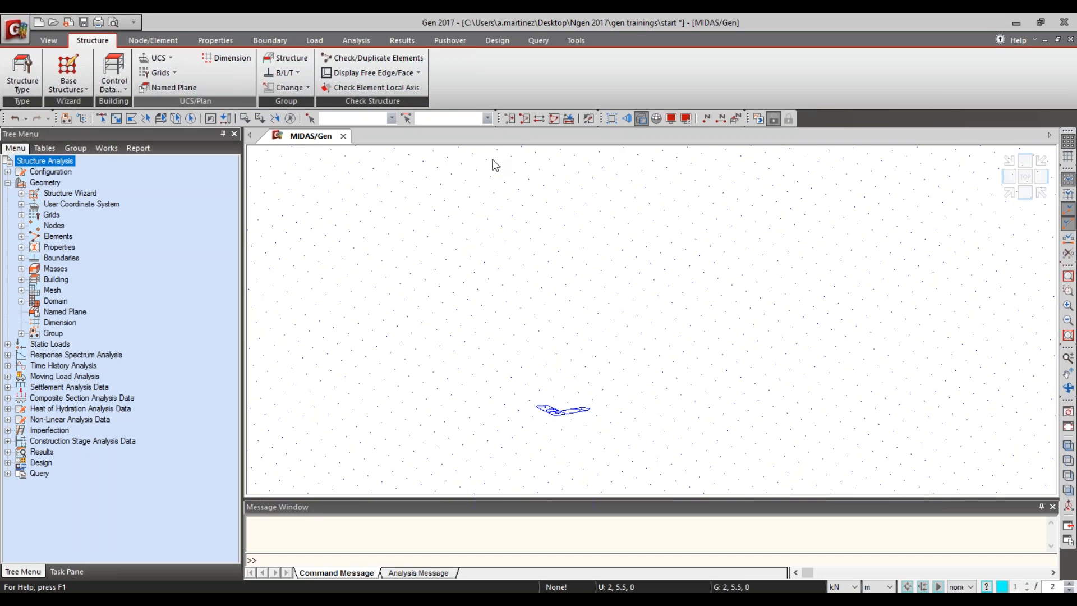
left_click(414, 323)
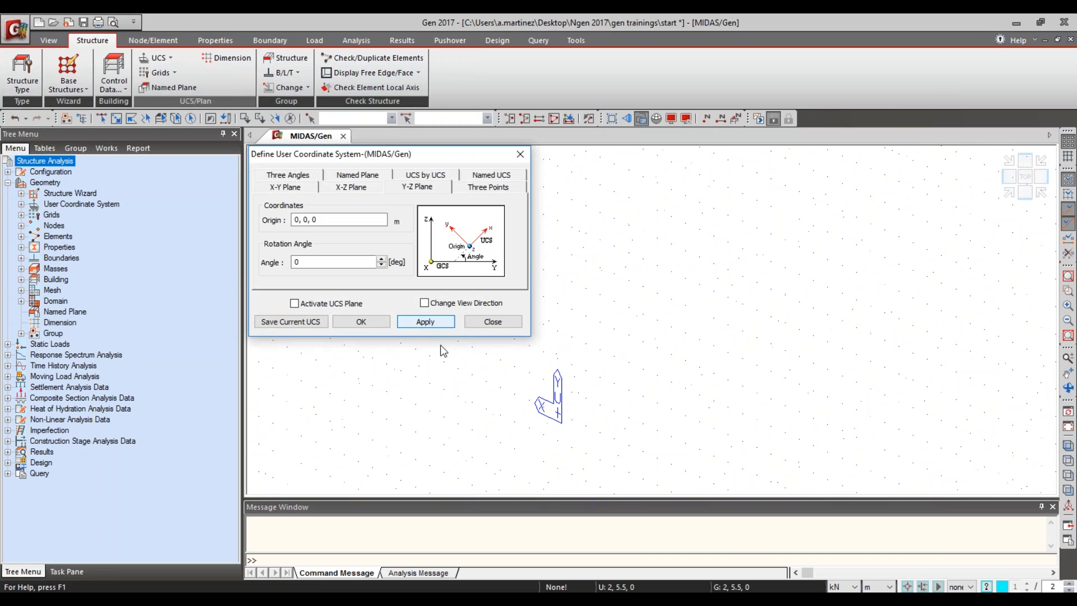
left_click(521, 154)
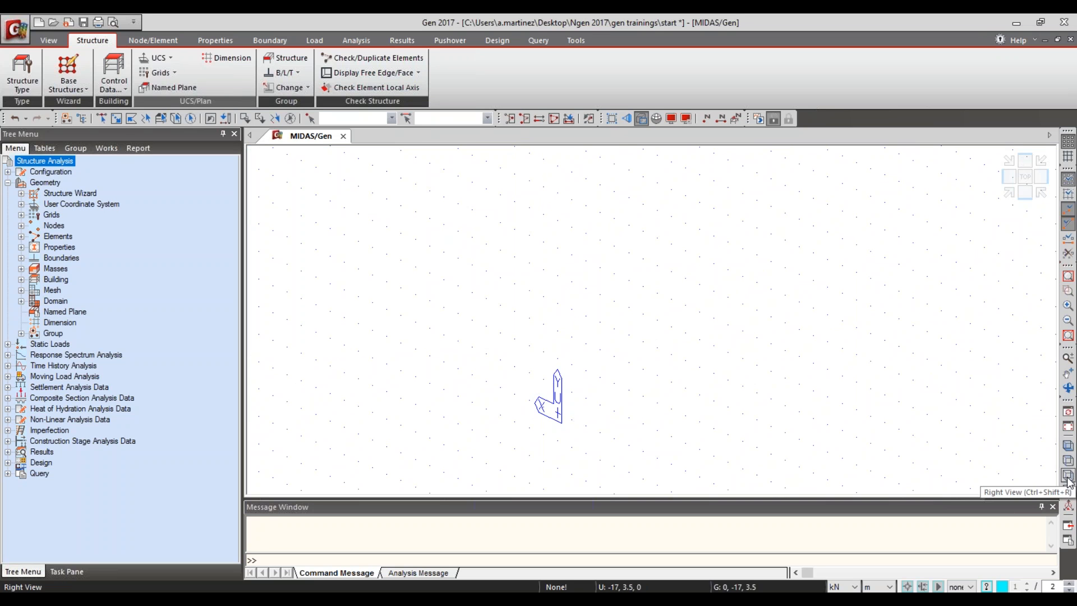
left_click(1068, 481)
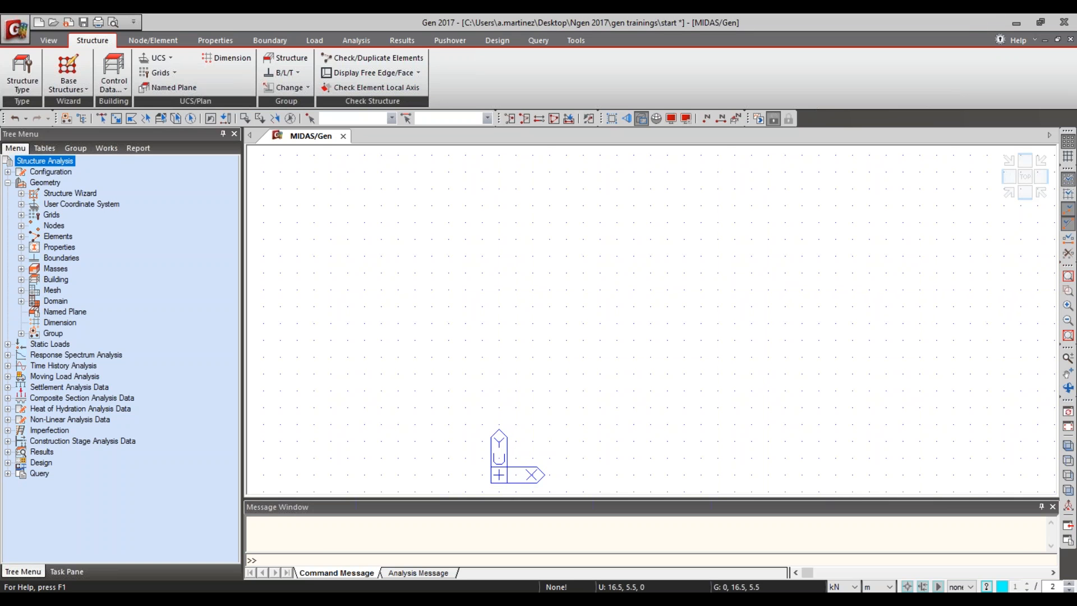
left_click(162, 60)
left_click(537, 81)
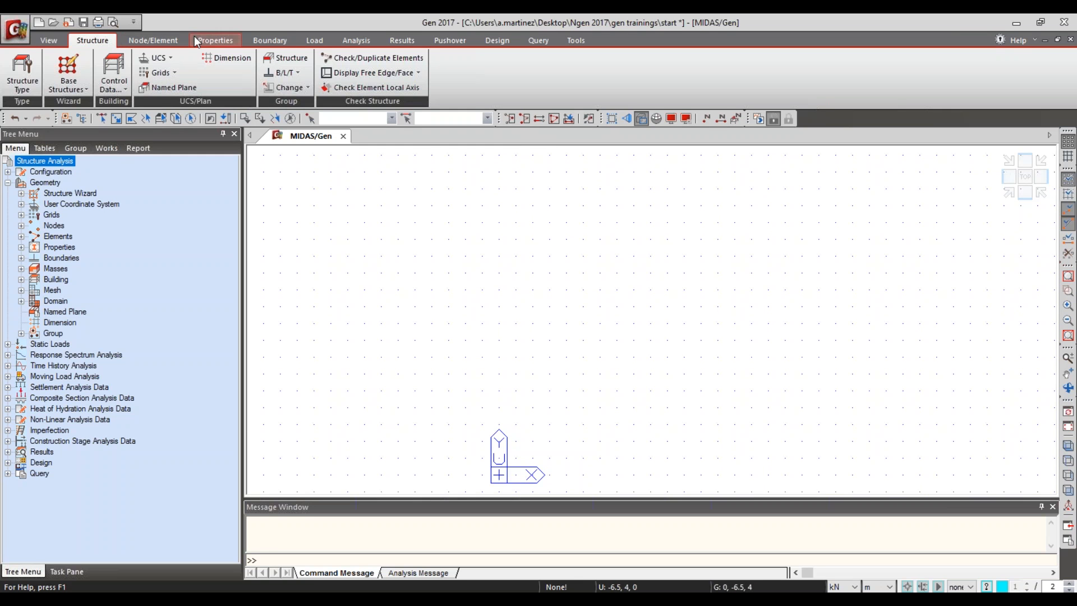
Step: Bring up the Create Elements settings and look through the available element types and defined sections
left_click(173, 40)
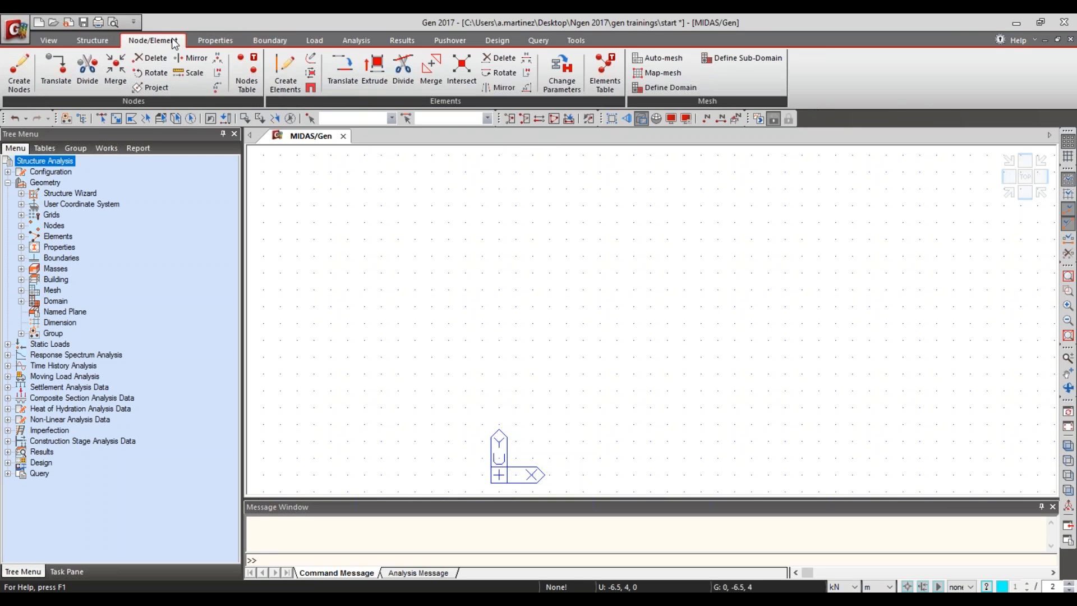
left_click(278, 67)
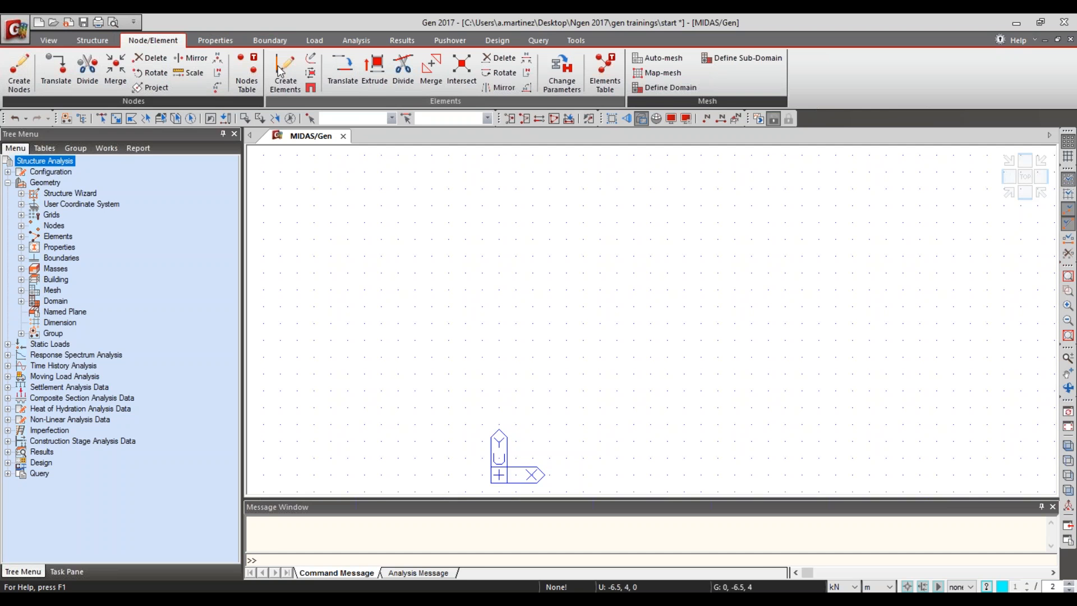
left_click(278, 66)
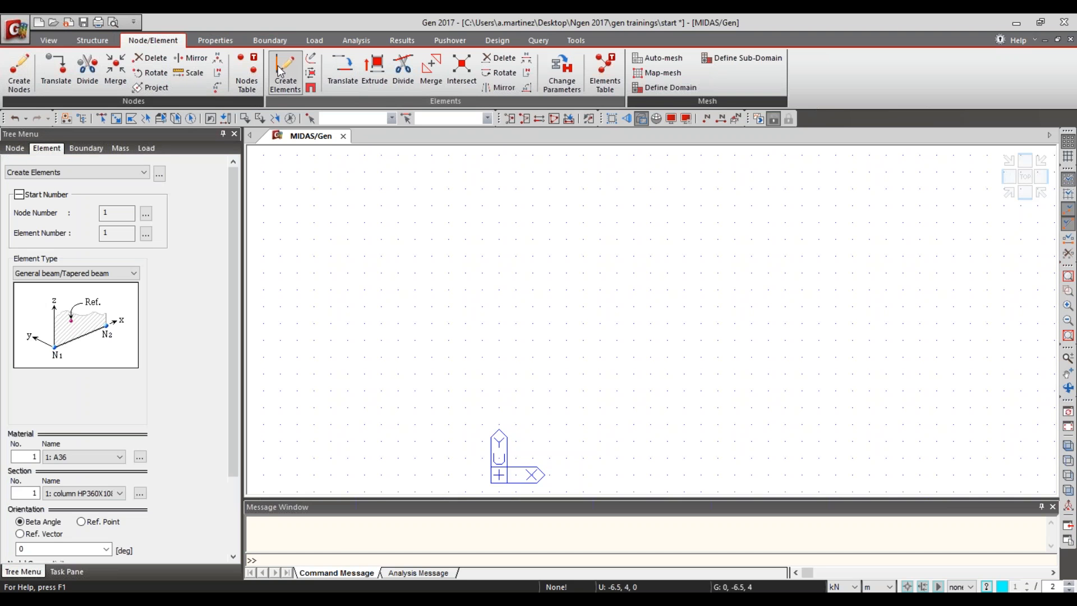
scroll(233, 263, "down", 1)
scroll(234, 270, "down", 1)
left_click(135, 248)
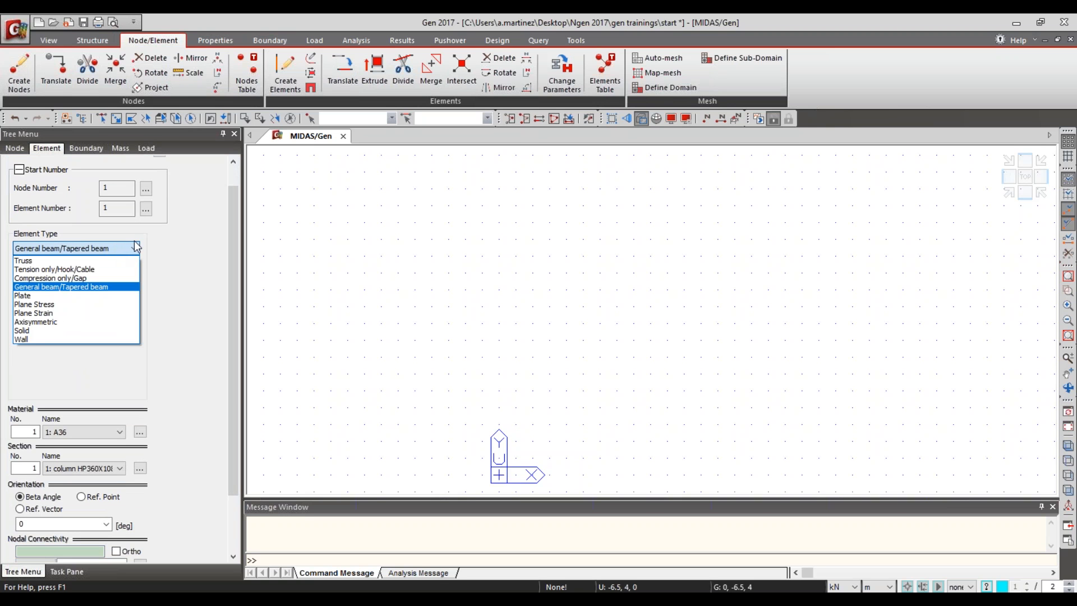
left_click(171, 235)
scroll(238, 246, "down", 2)
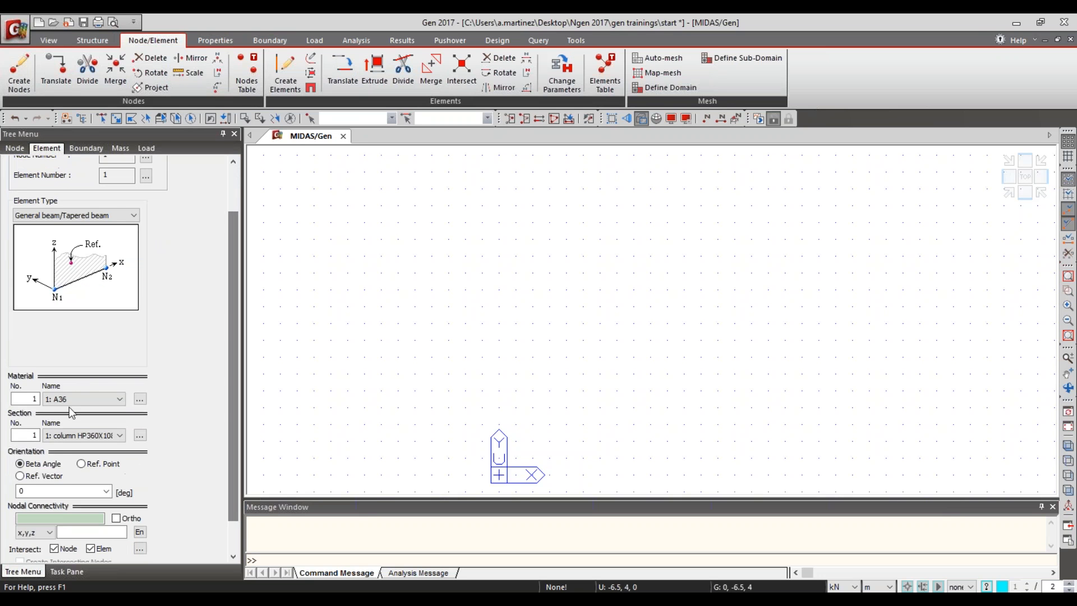
left_click(84, 435)
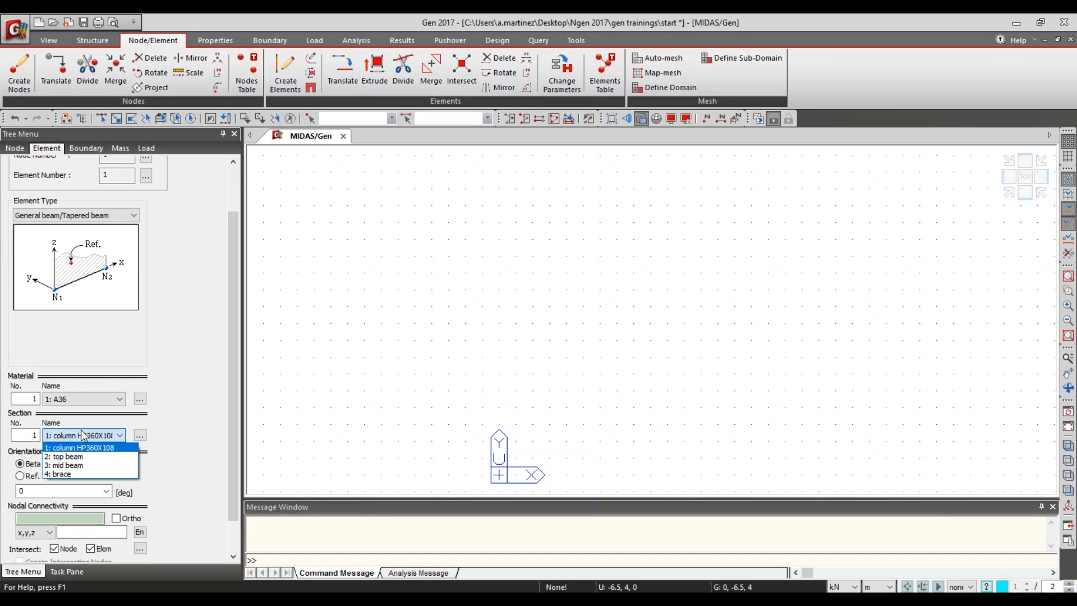
left_click(140, 328)
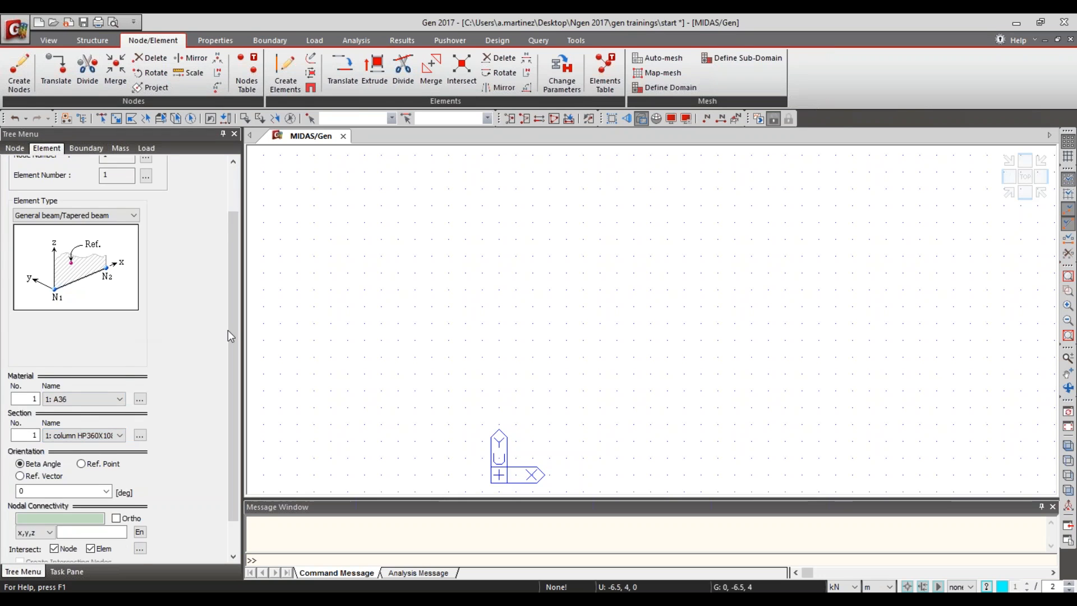
Step: Create an 8.5 m column from the origin and a 9.5 m column at 5 m along the UCS x-axis, using the HP360X108 column section
scroll(229, 332, "down", 2)
left_click(62, 480)
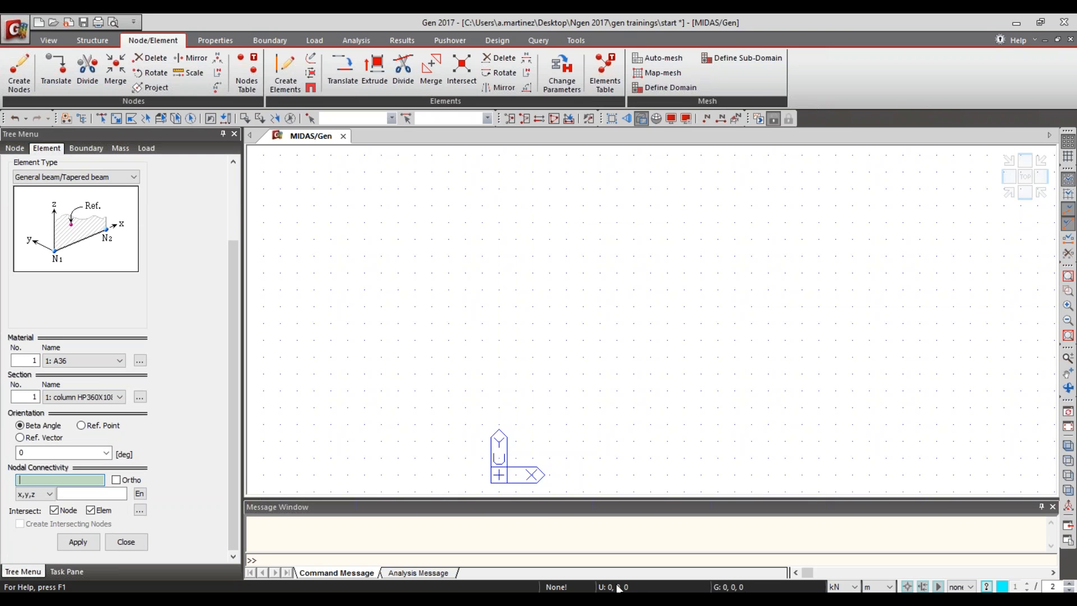
left_click(499, 475)
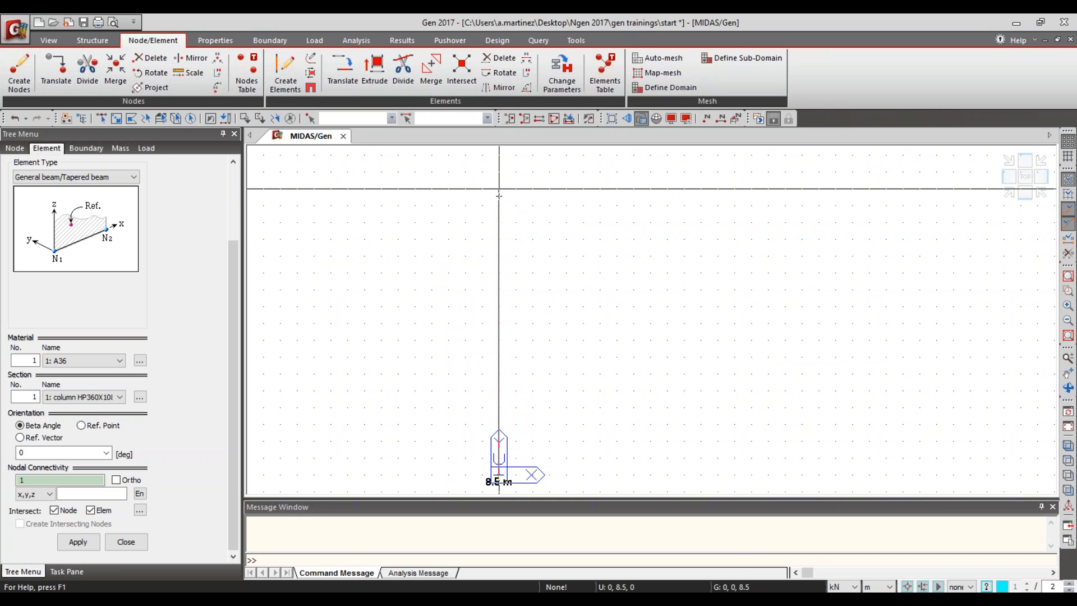
left_click(500, 192)
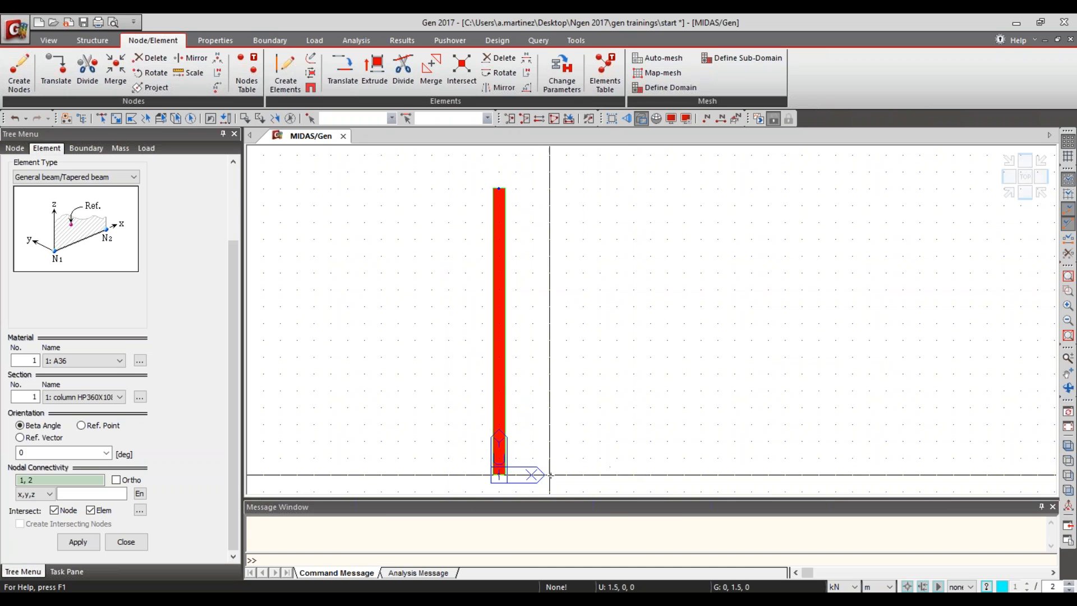
left_click(665, 472)
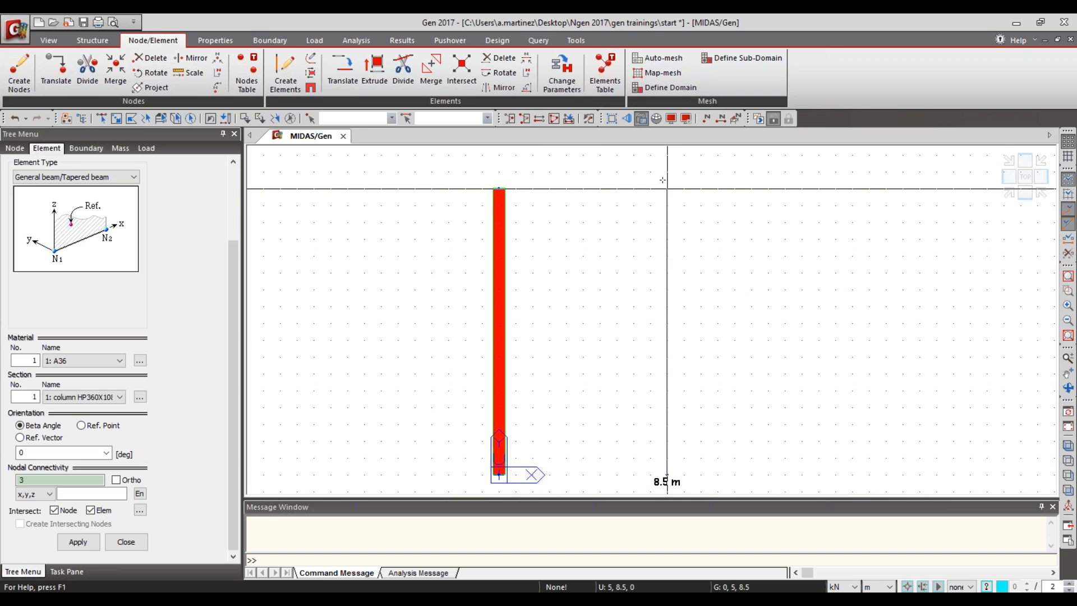
left_click(668, 153)
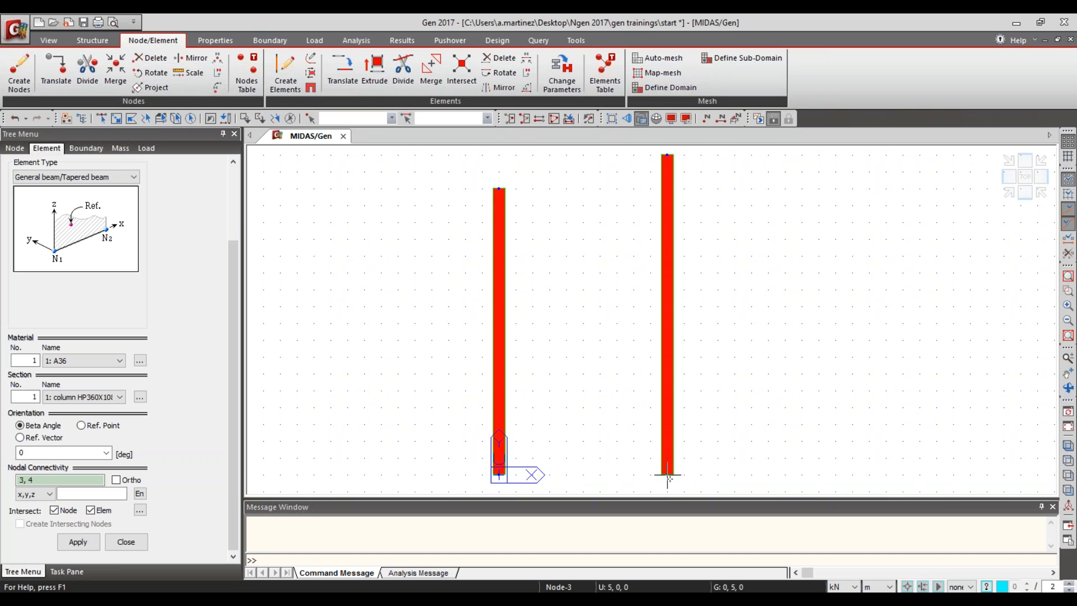
Step: Create a 9.5 m column at 10 m and an 8.5 m column at 15 m along the UCS x-axis
left_click(838, 470)
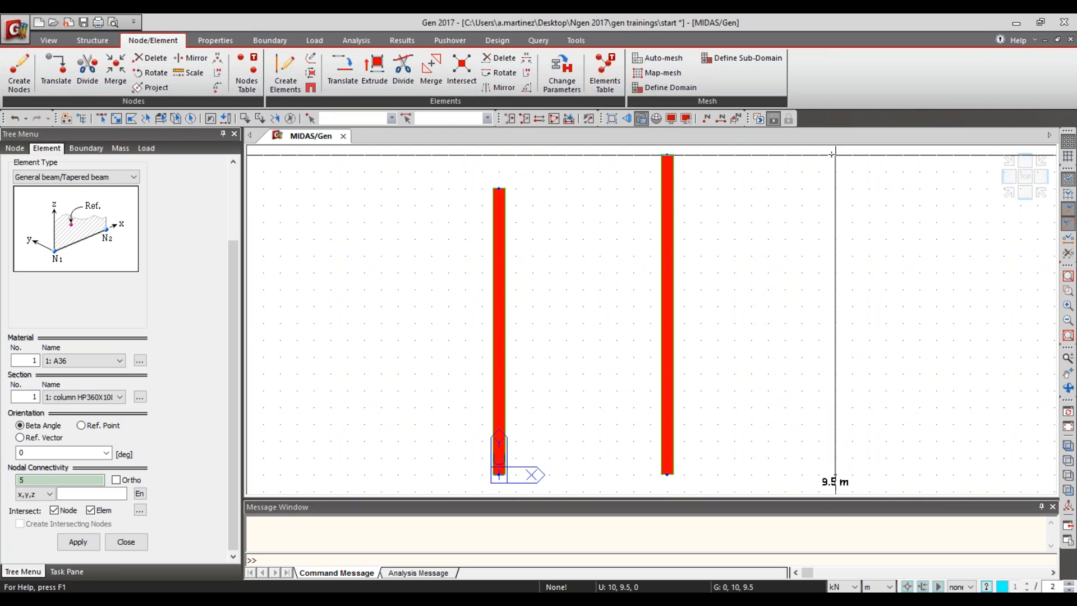
left_click(833, 154)
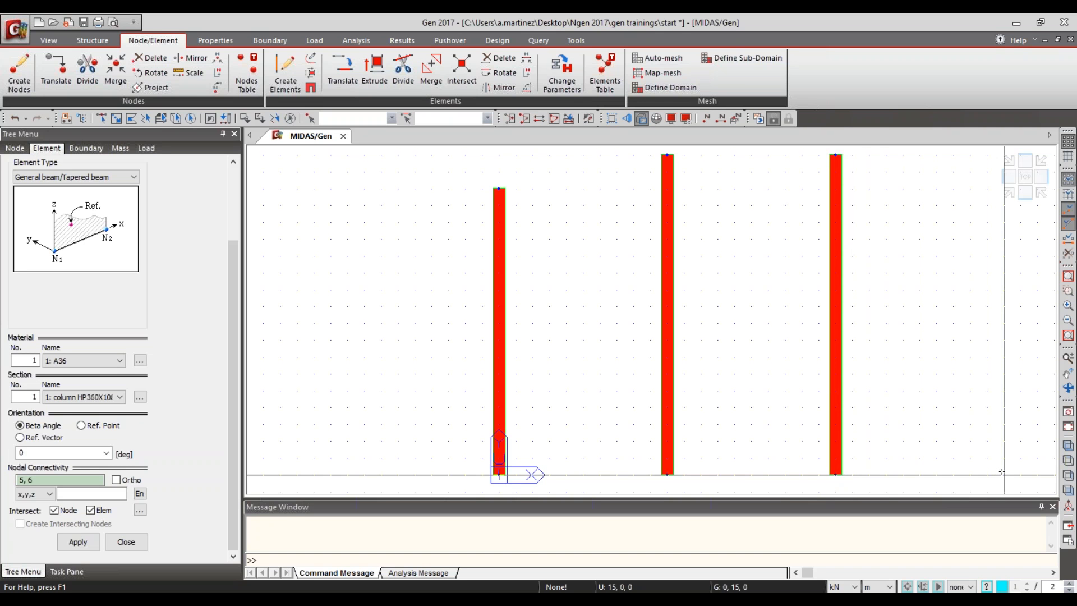
left_click(1002, 473)
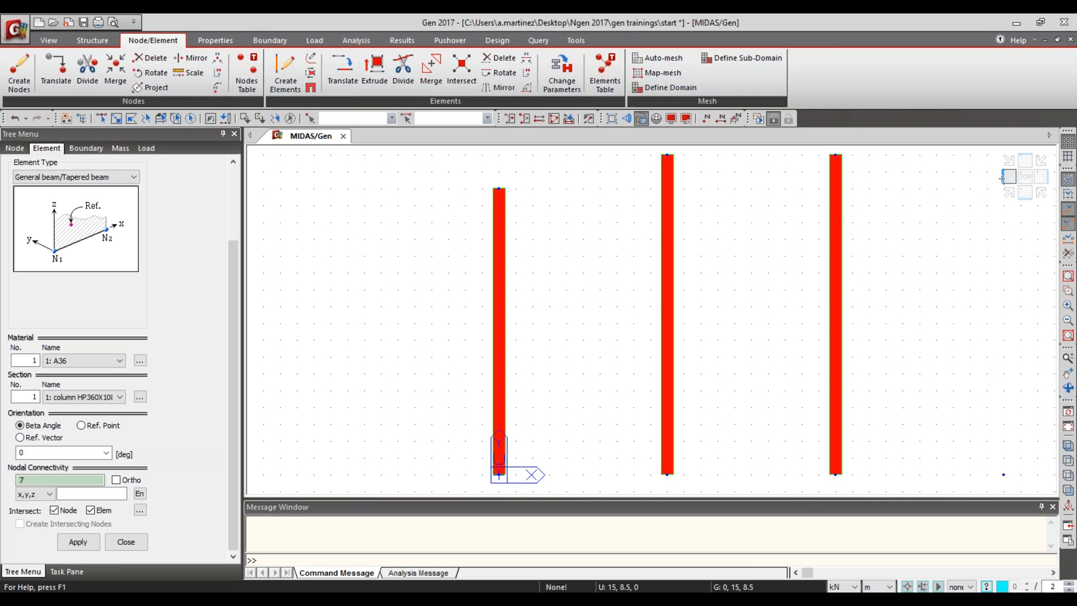
scroll(1003, 181, "down", 3)
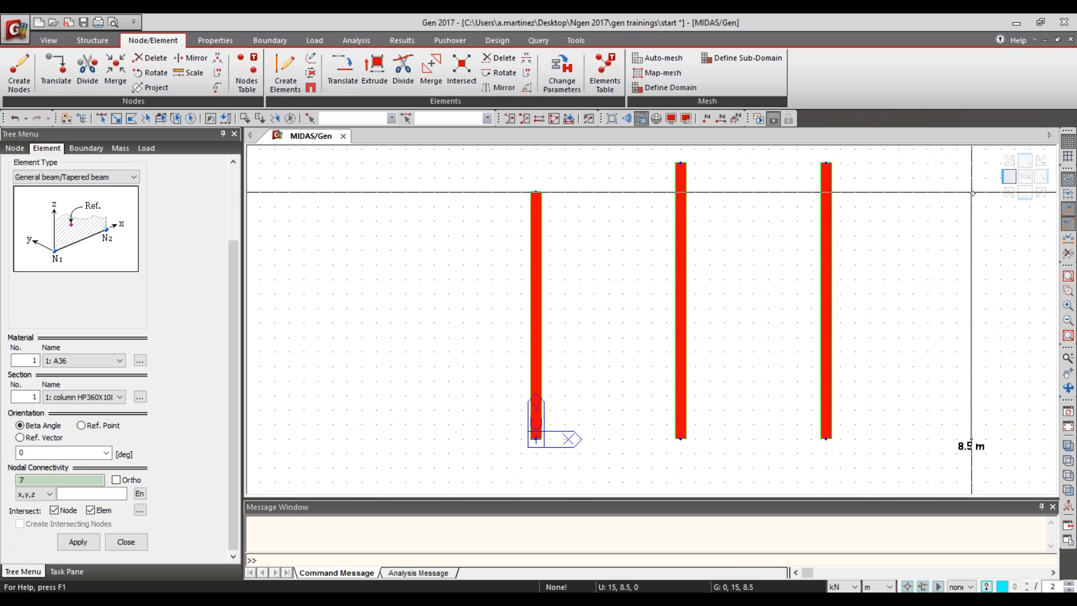
left_click(972, 193)
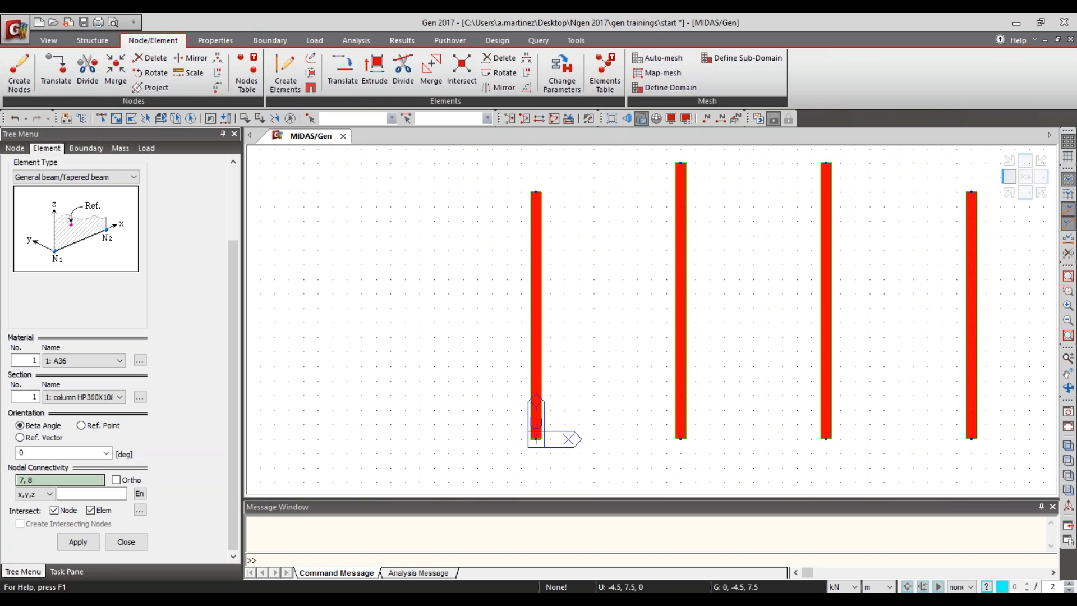
left_click(1069, 445)
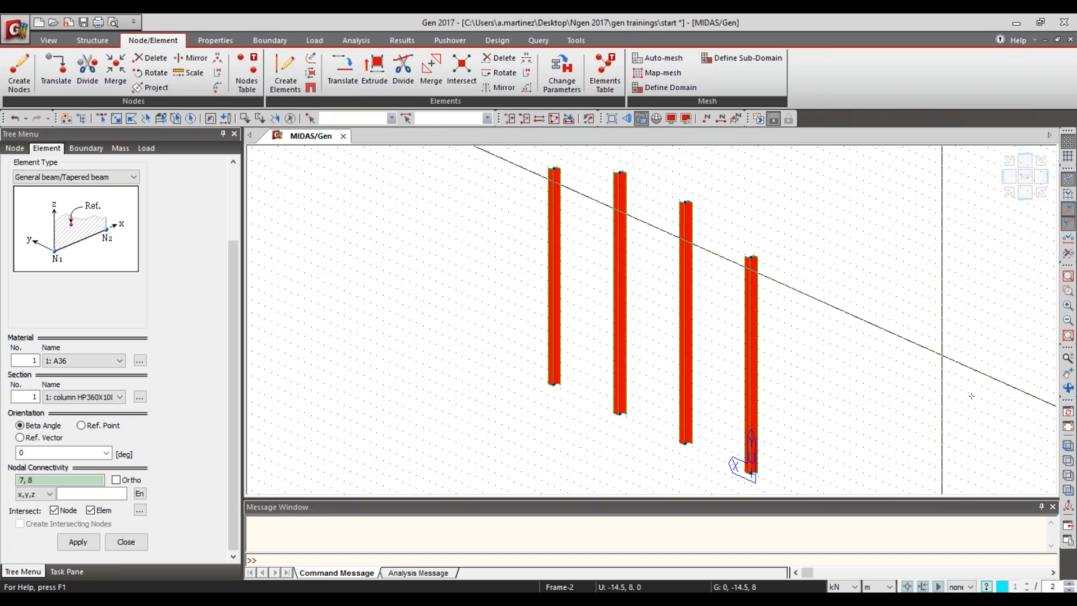
left_click(1068, 475)
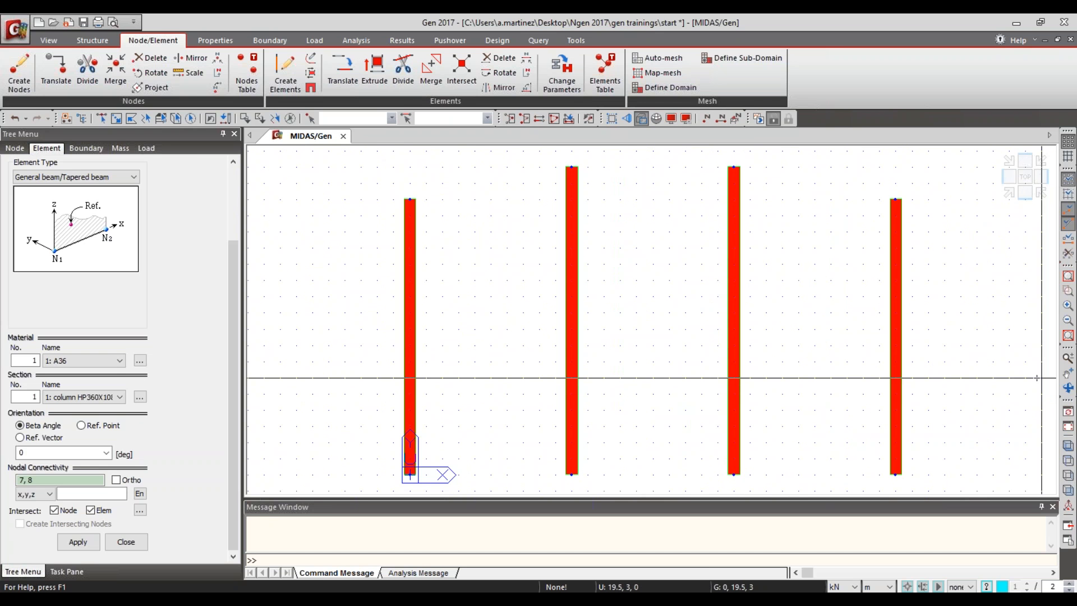
Step: Using the top beam section, create sloping beams joining each outer column's top to the top of its neighbouring inner column
left_click(101, 398)
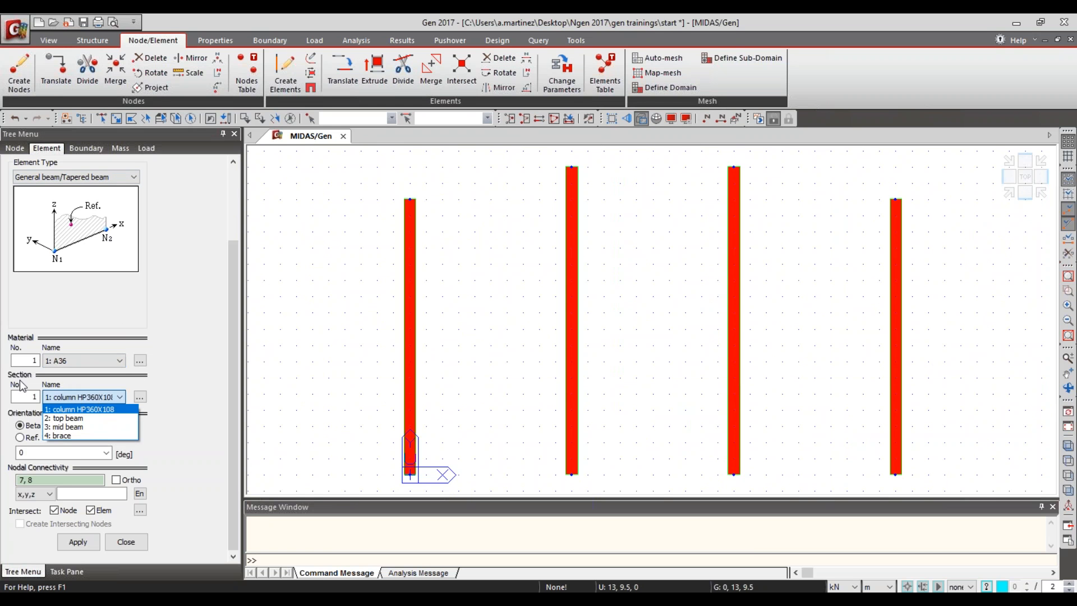
left_click(67, 418)
left_click(60, 480)
key("BackSpace")
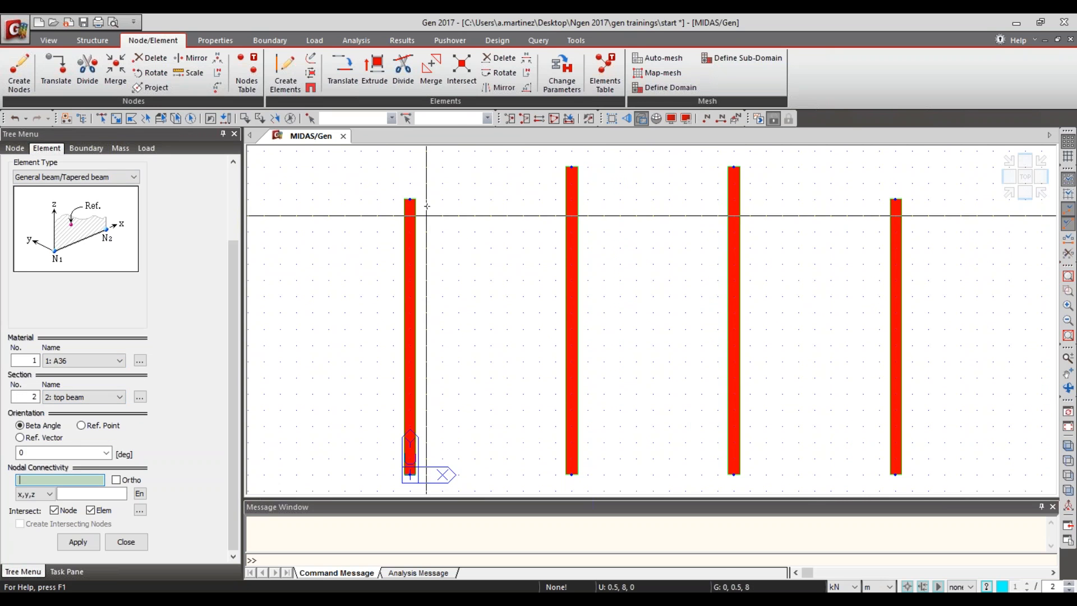
left_click(411, 199)
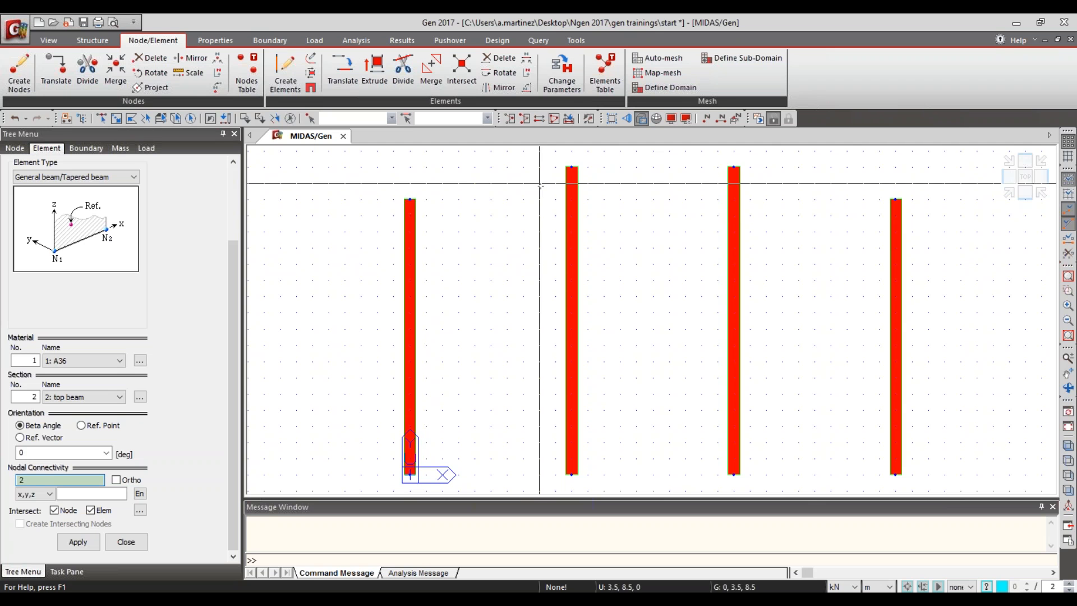
left_click(571, 168)
left_click(896, 199)
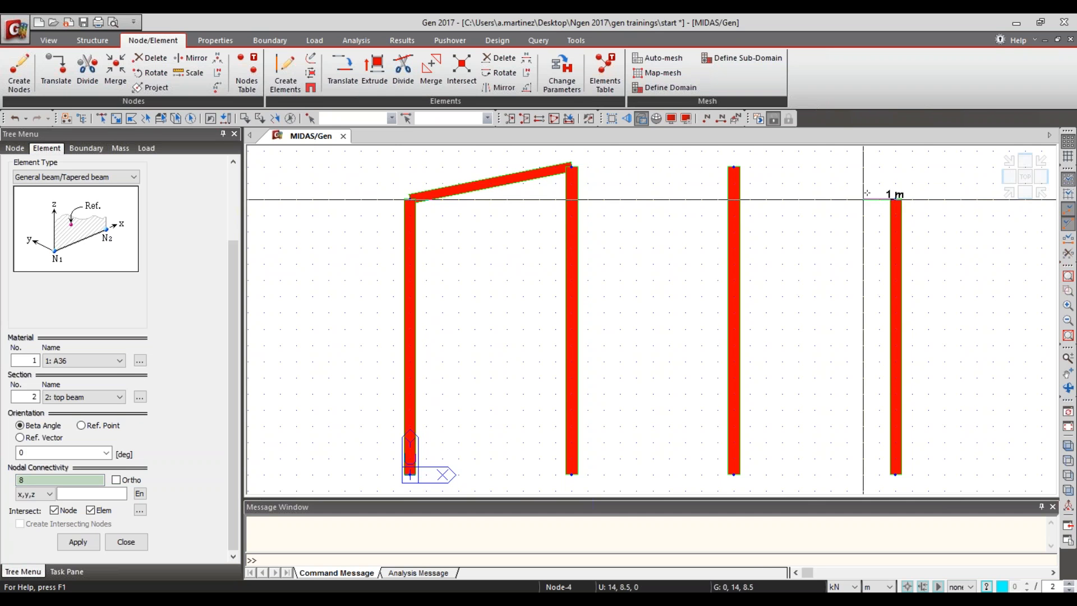
left_click(734, 168)
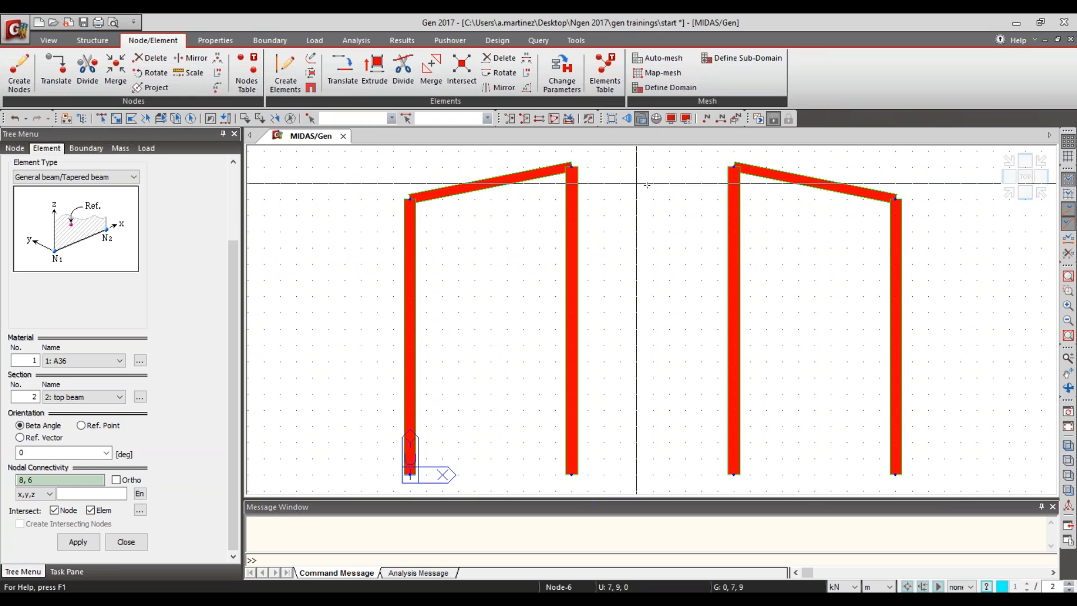
Step: Create two sloping top beams joining each inner column's top to a ridge point at 7.5 m along the UCS x-axis and 10 m high
middle_click_drag(629, 207, 617, 279)
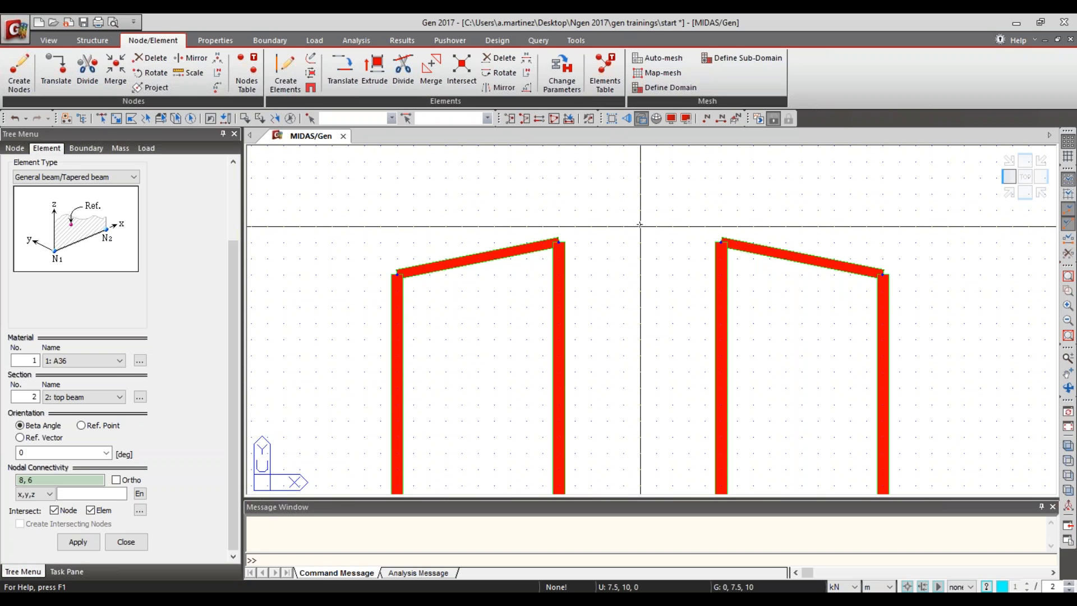
left_click(640, 225)
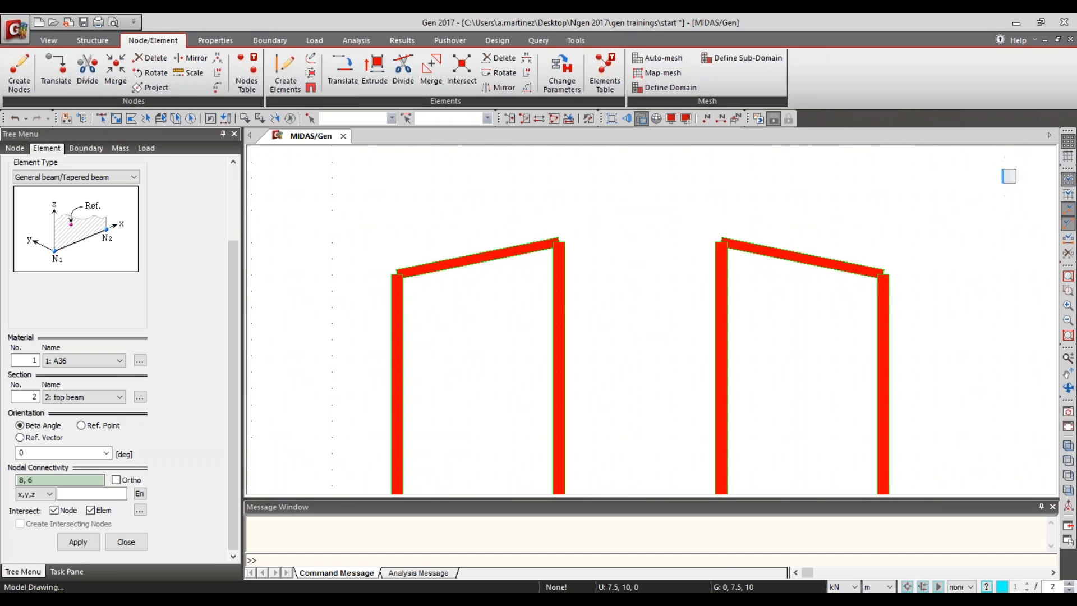
left_click(558, 240)
left_click(640, 224)
left_click(722, 243)
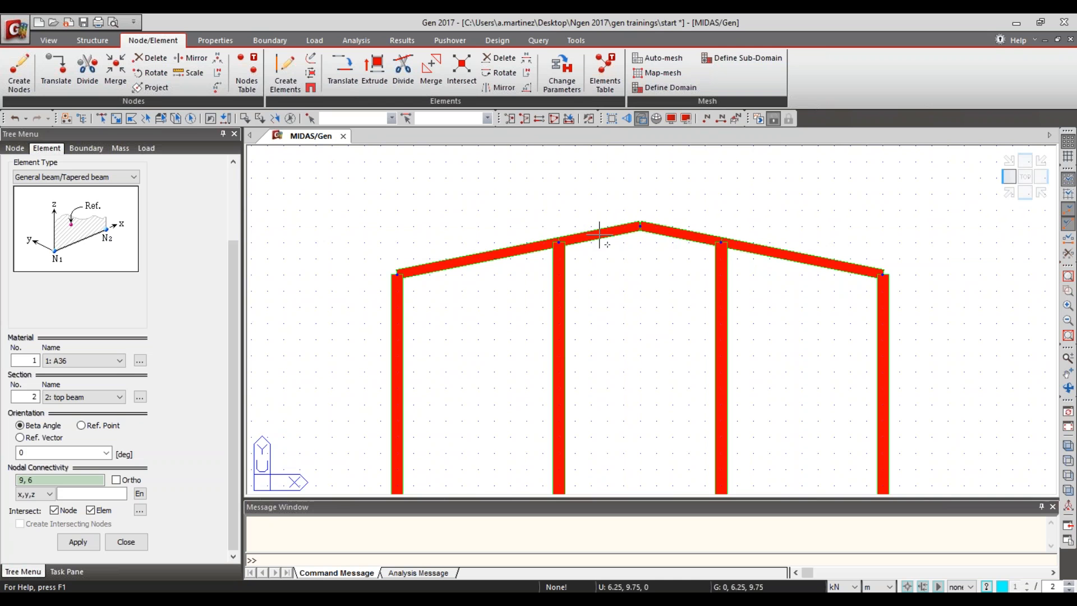
Step: Using the mid beam section, create beams from each outer column at 4 m height to its neighbouring inner column at 4.5 m height
left_click_drag(740, 295, 853, 329, "ctrl")
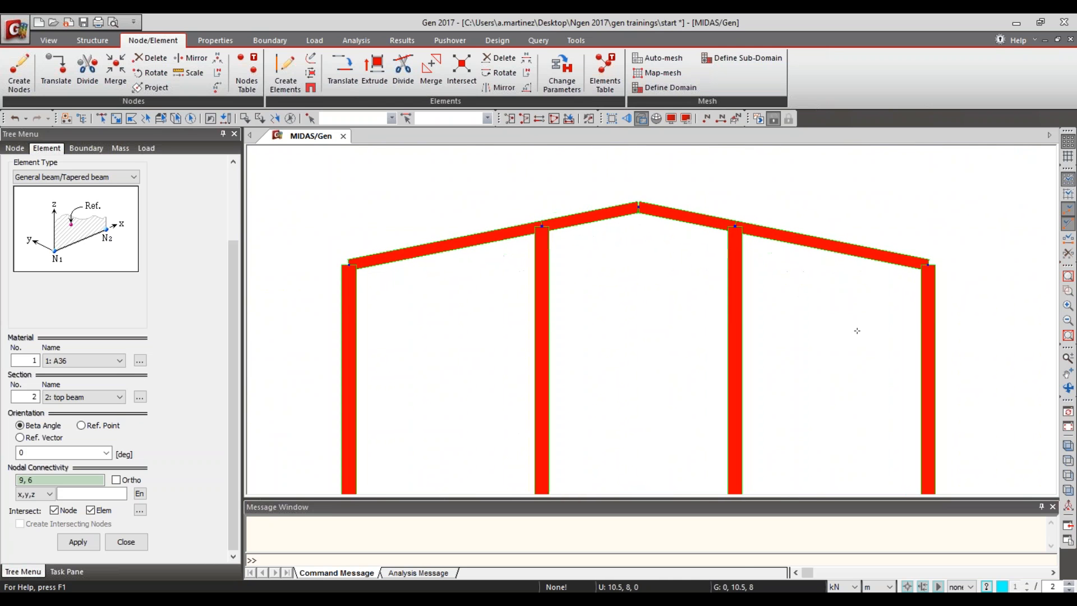
left_click(1066, 448)
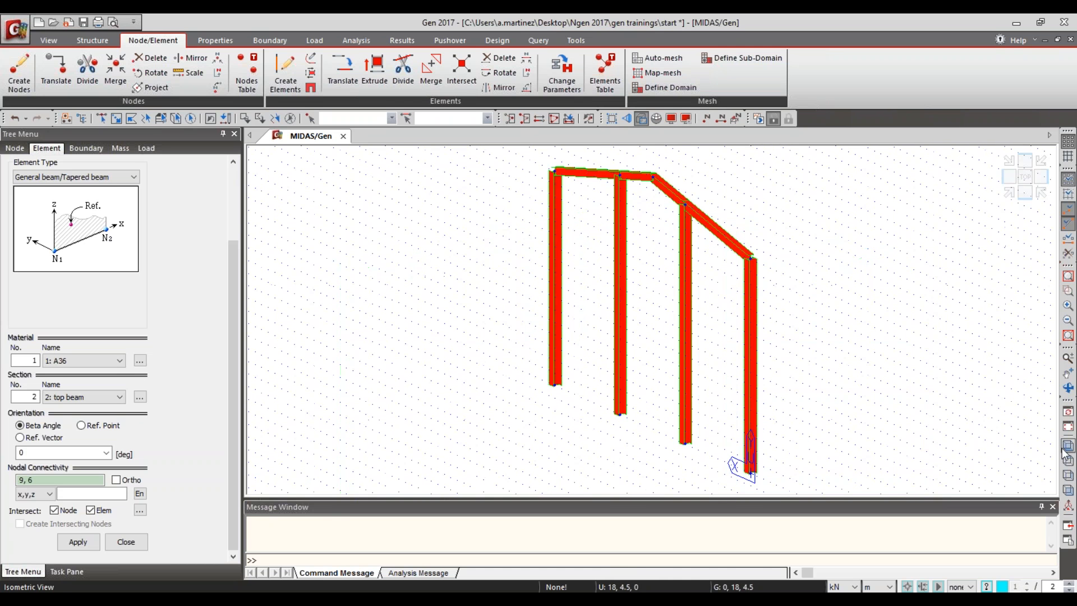
left_click(1068, 489)
left_click(1068, 475)
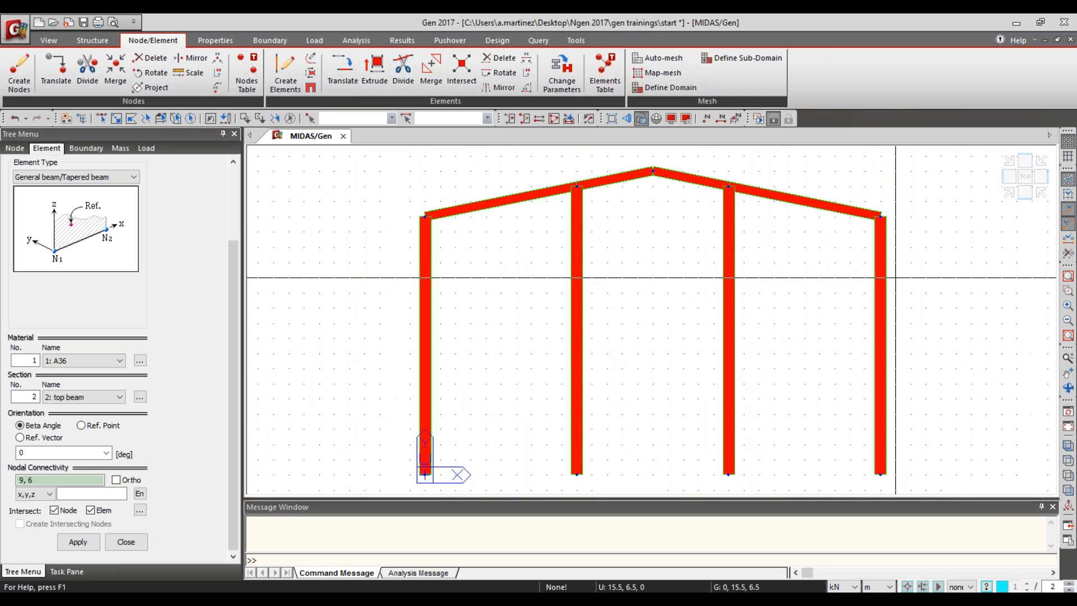
left_click(102, 397)
left_click(93, 429)
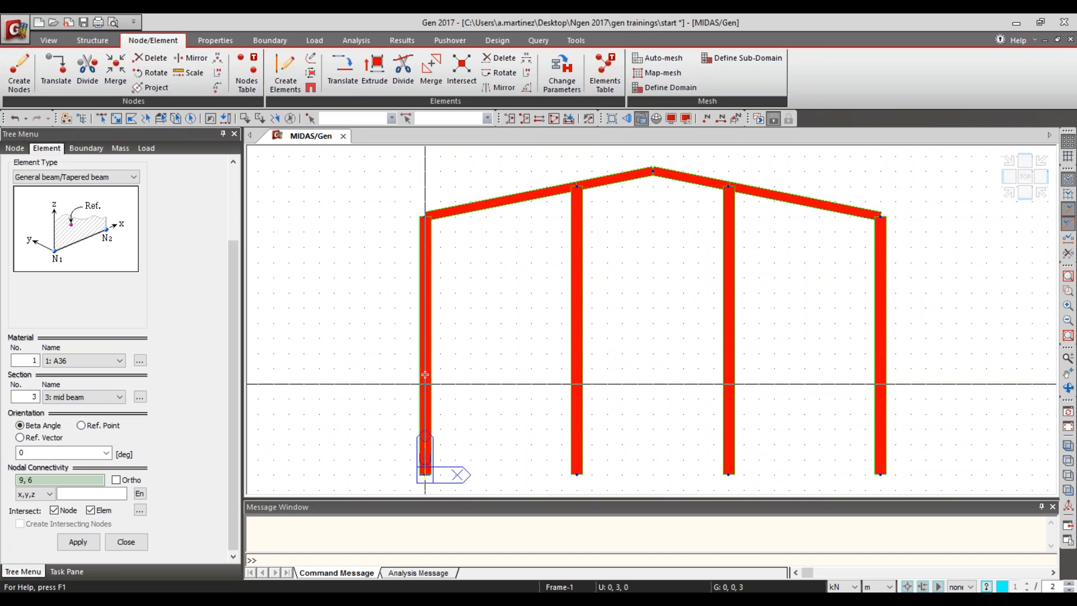
left_click(425, 353)
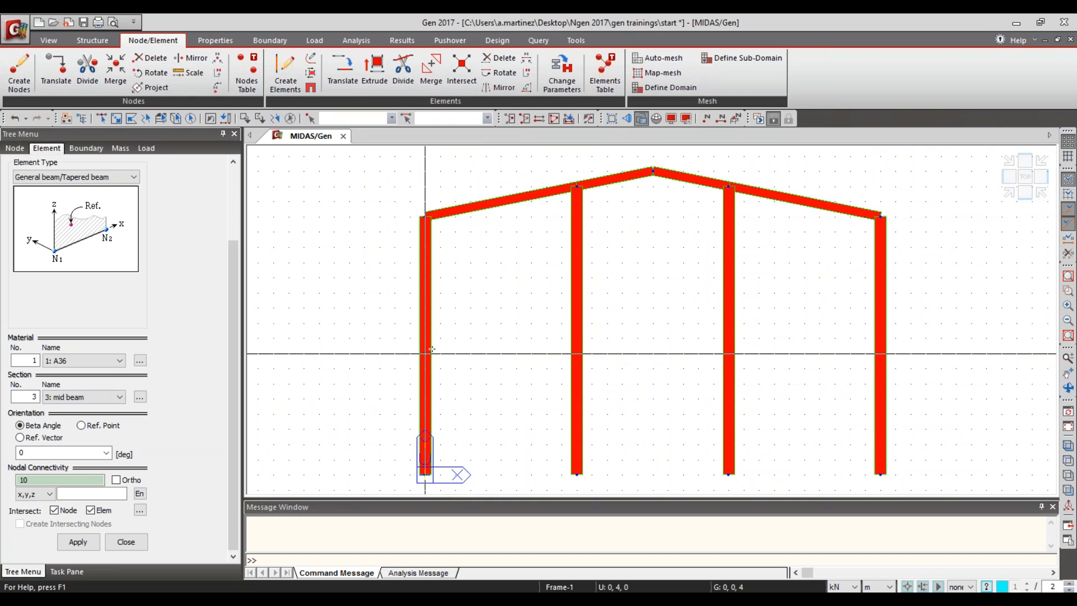
left_click(577, 338)
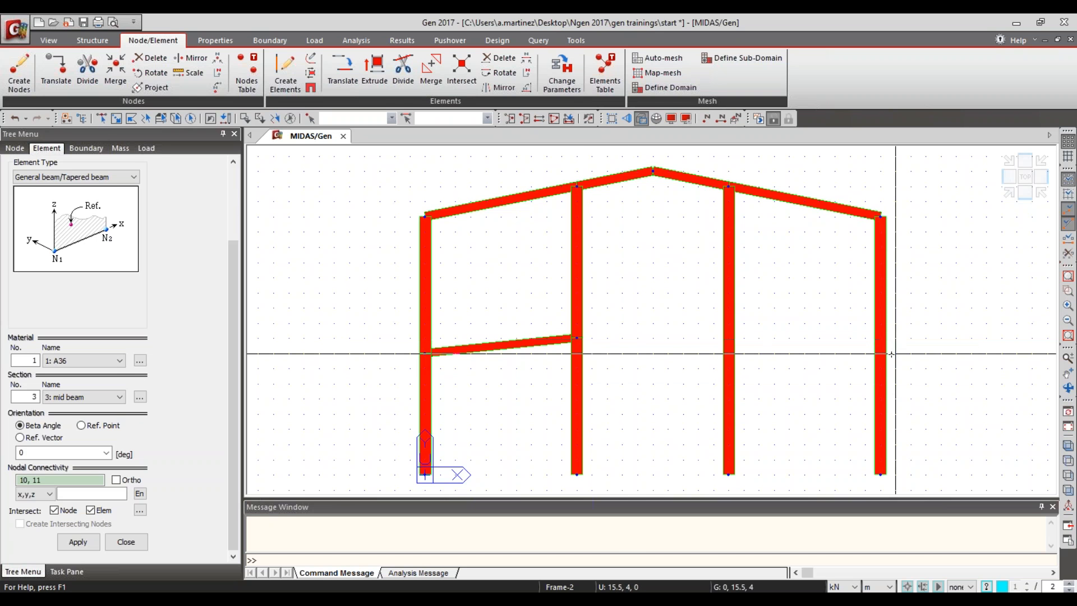
left_click(878, 354)
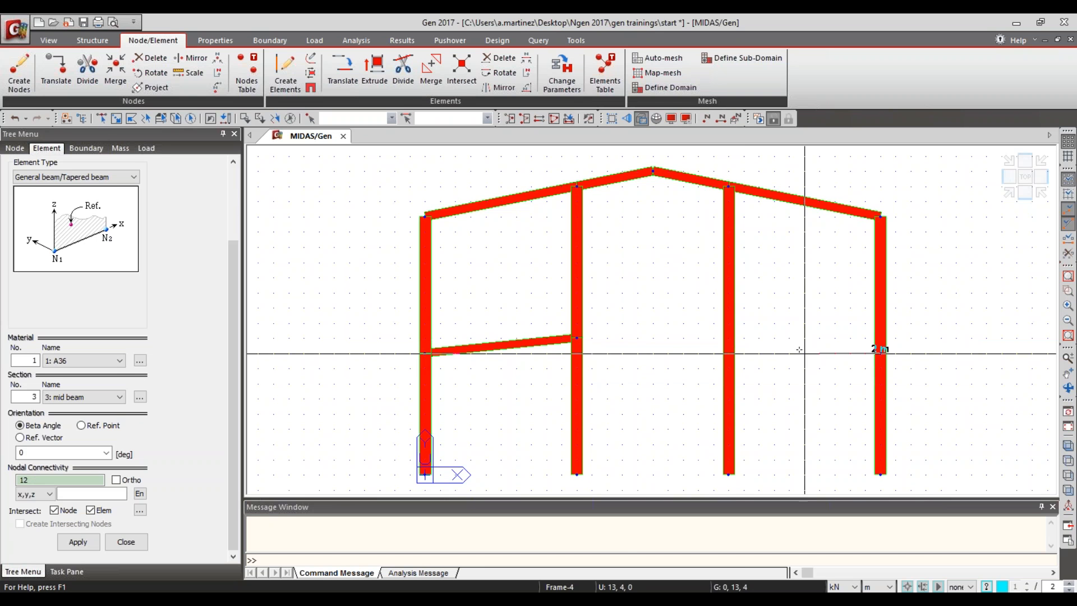
left_click(732, 341)
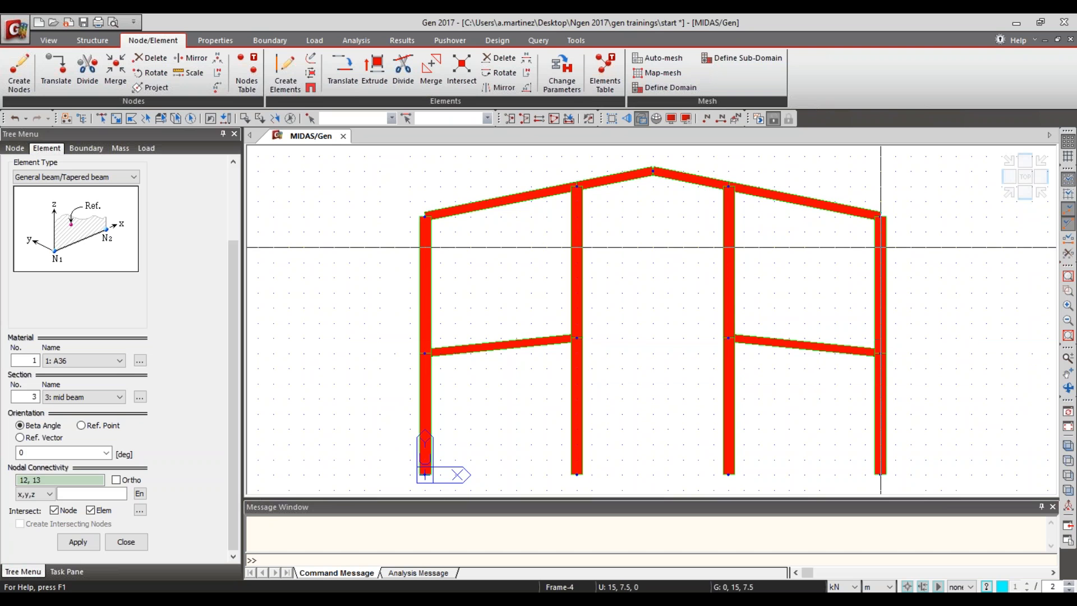
Step: Set new elements to the Truss type with the brace section, and turn off node and element intersection
left_click(1069, 446)
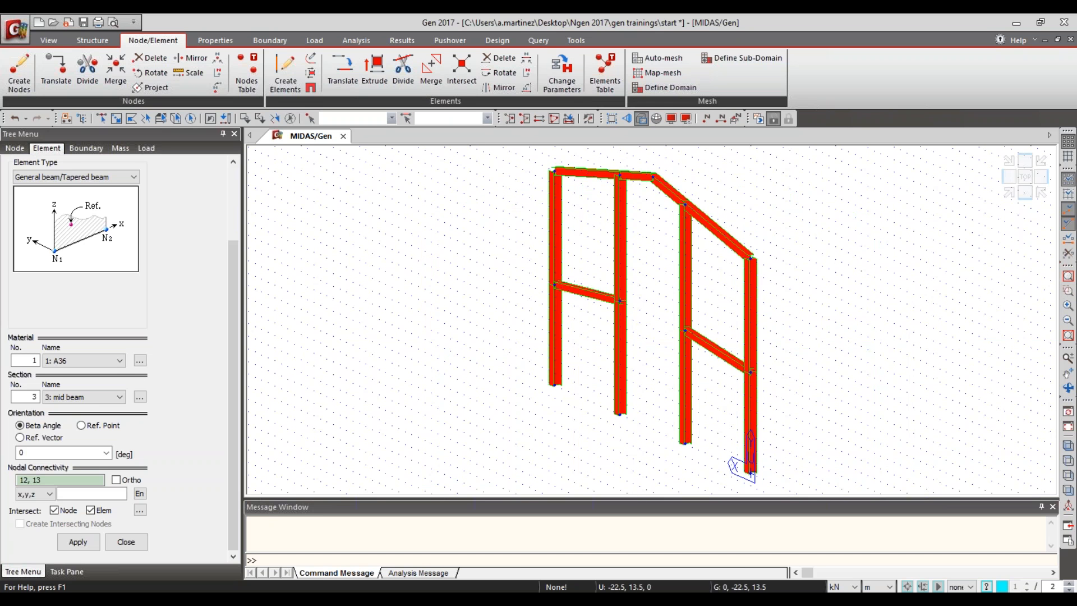
left_click(1068, 477)
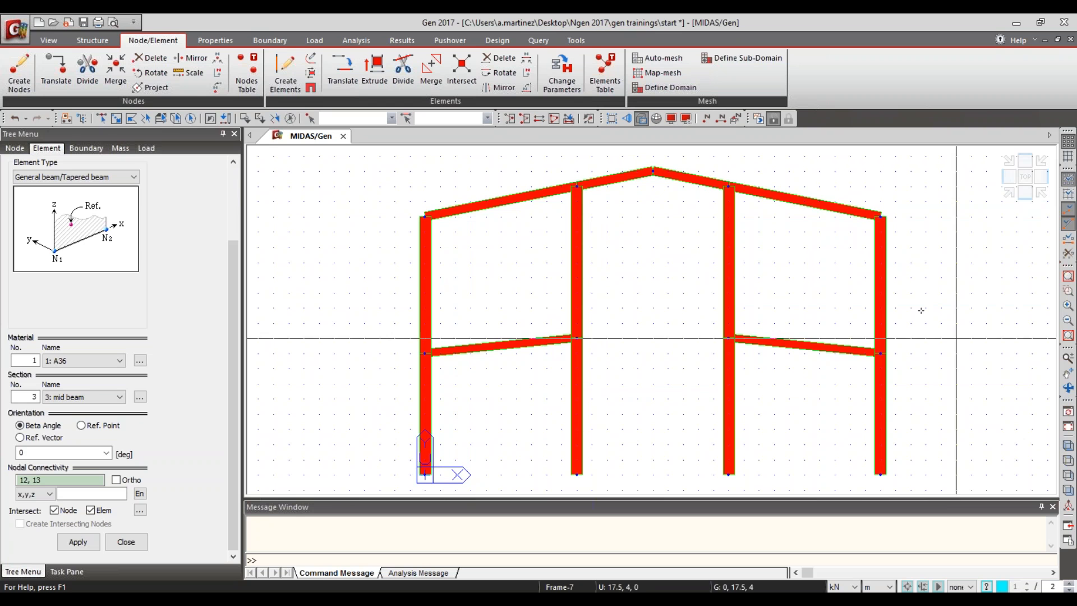
left_click(61, 177)
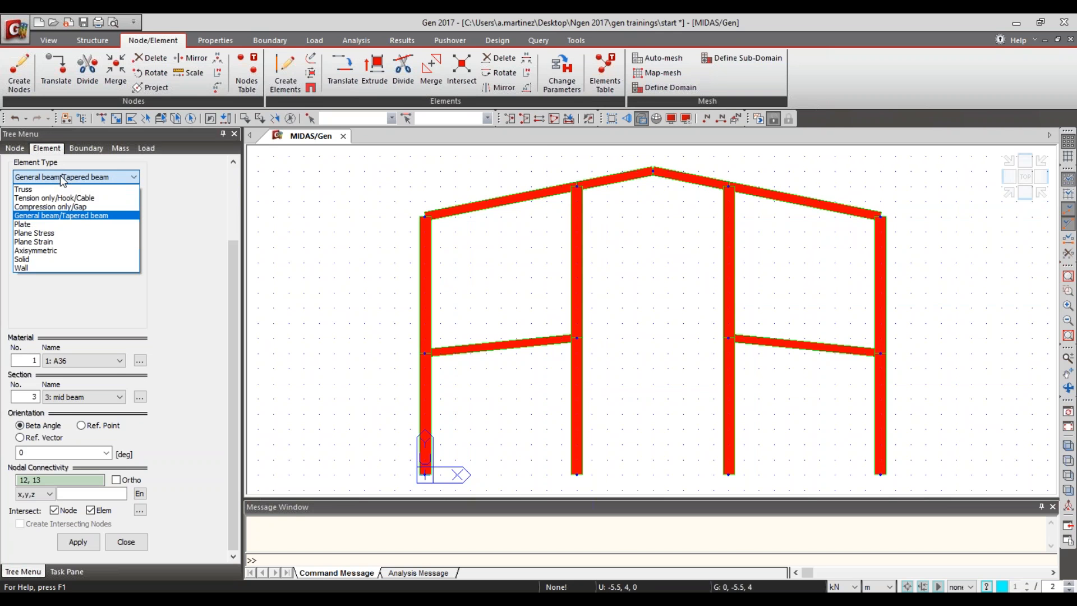
left_click(36, 192)
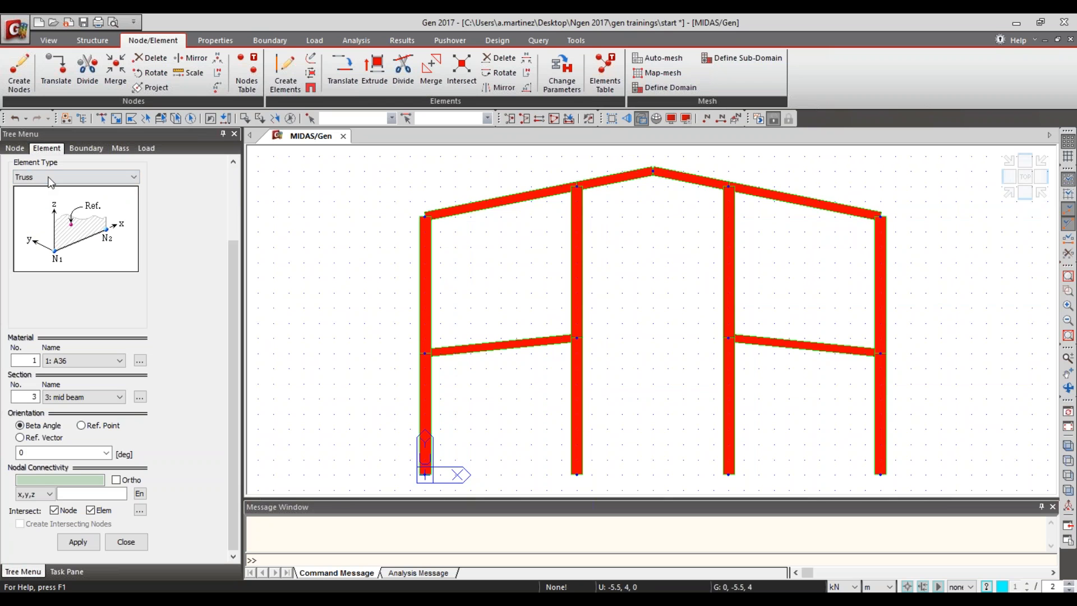
left_click(64, 398)
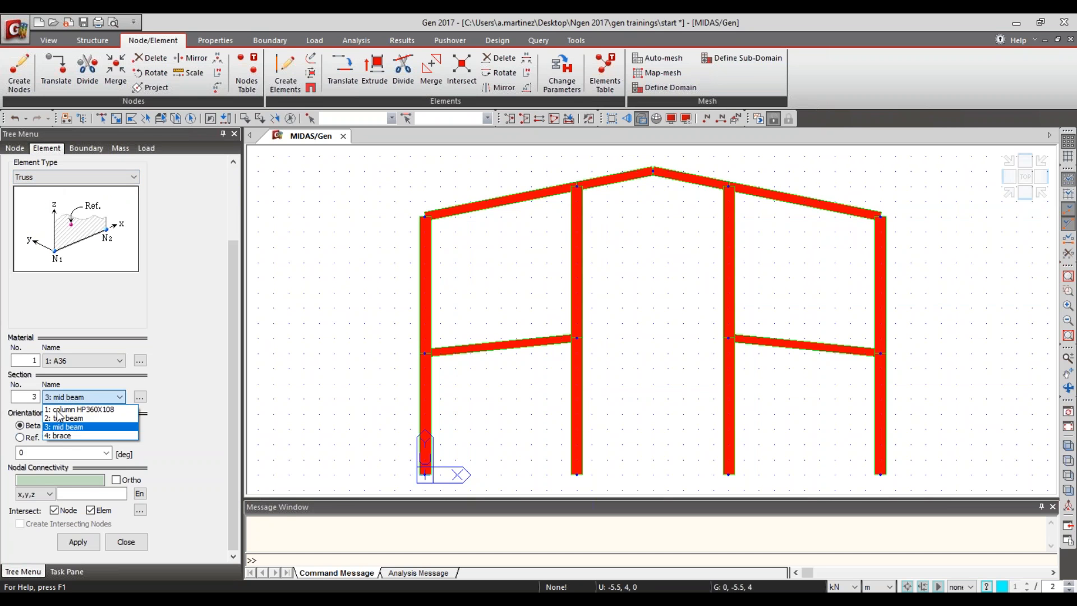
left_click(64, 436)
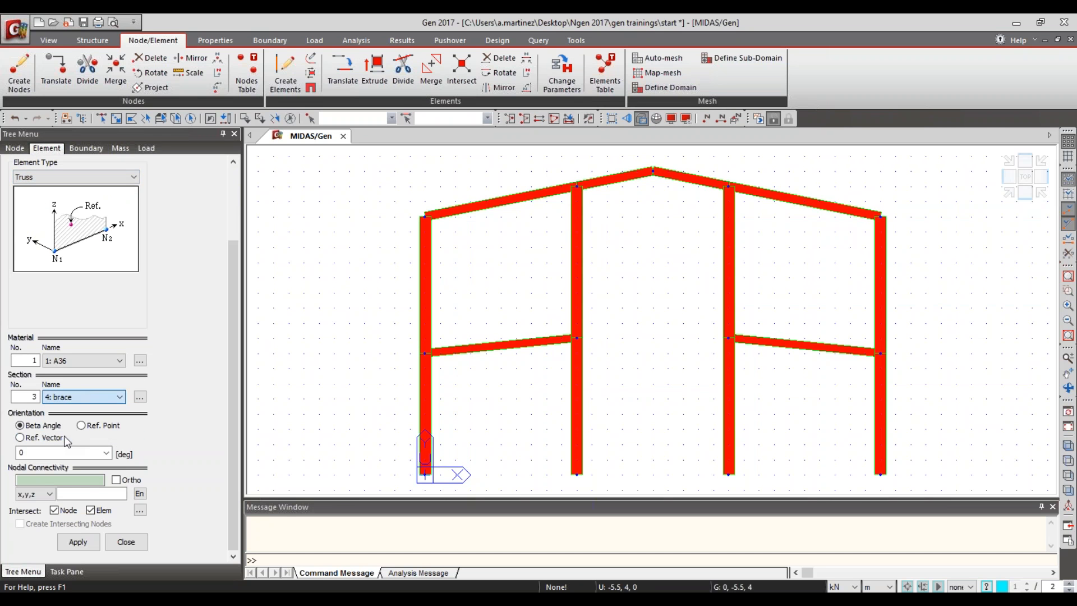
left_click(53, 511)
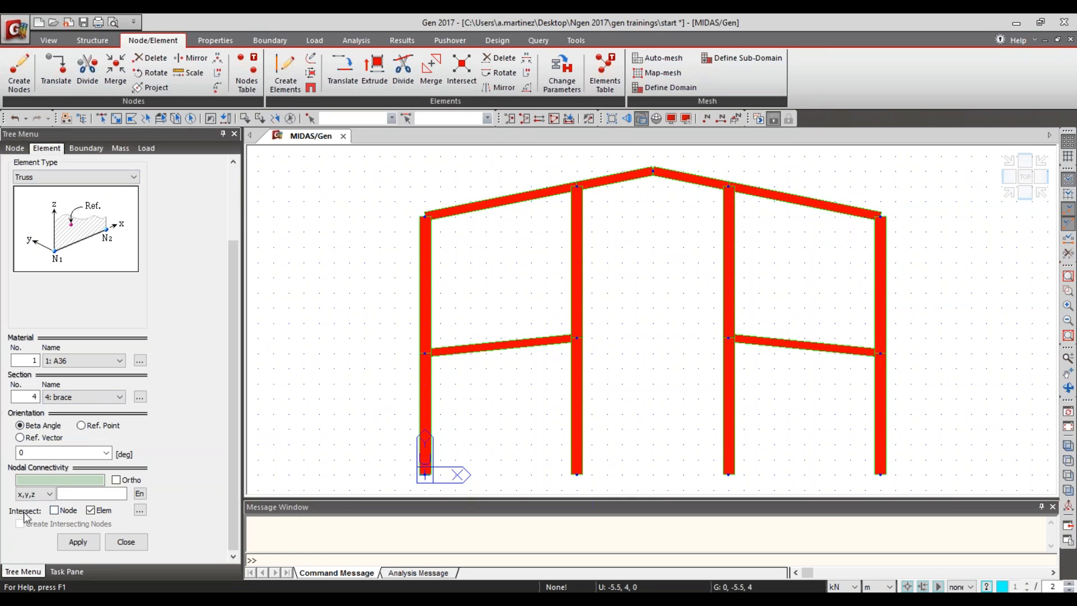
left_click(90, 510)
left_click(88, 481)
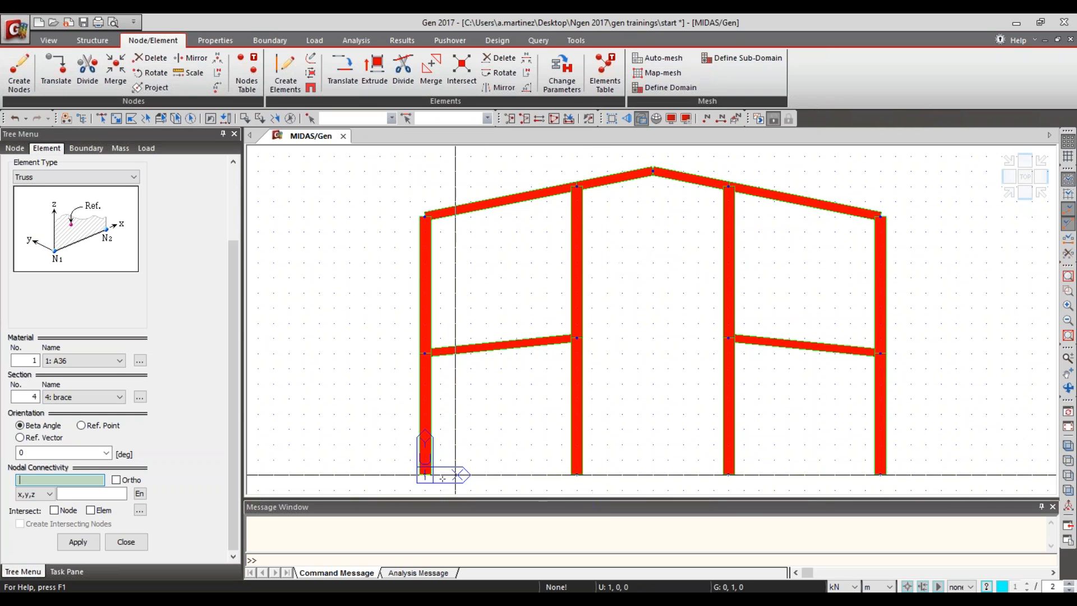
Step: Create crossing diagonal braces below and above the mid beam in the outer bay beside the origin
left_click(426, 475)
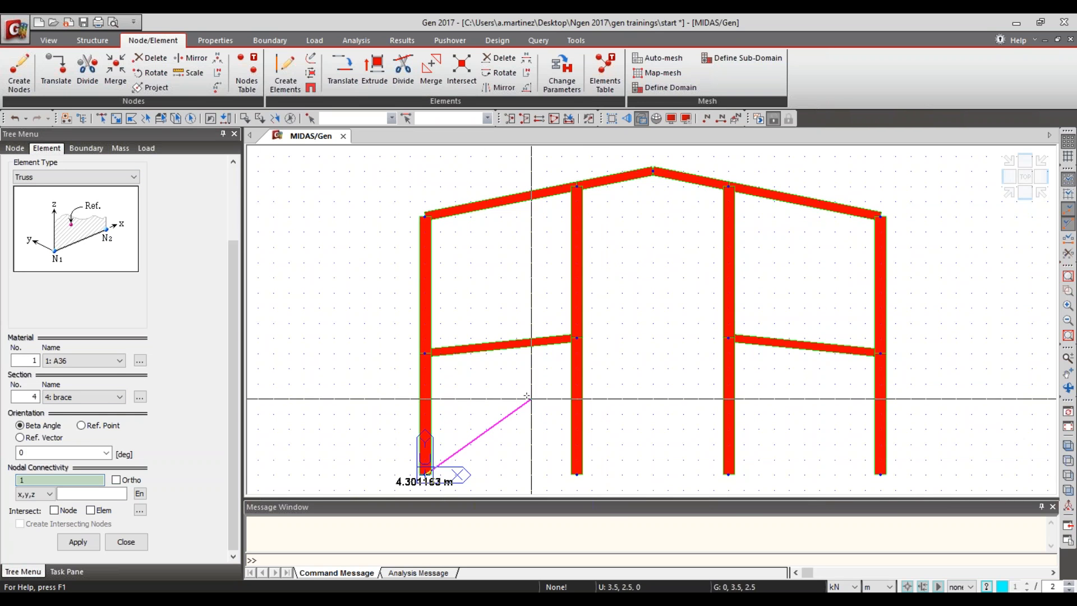
left_click(577, 339)
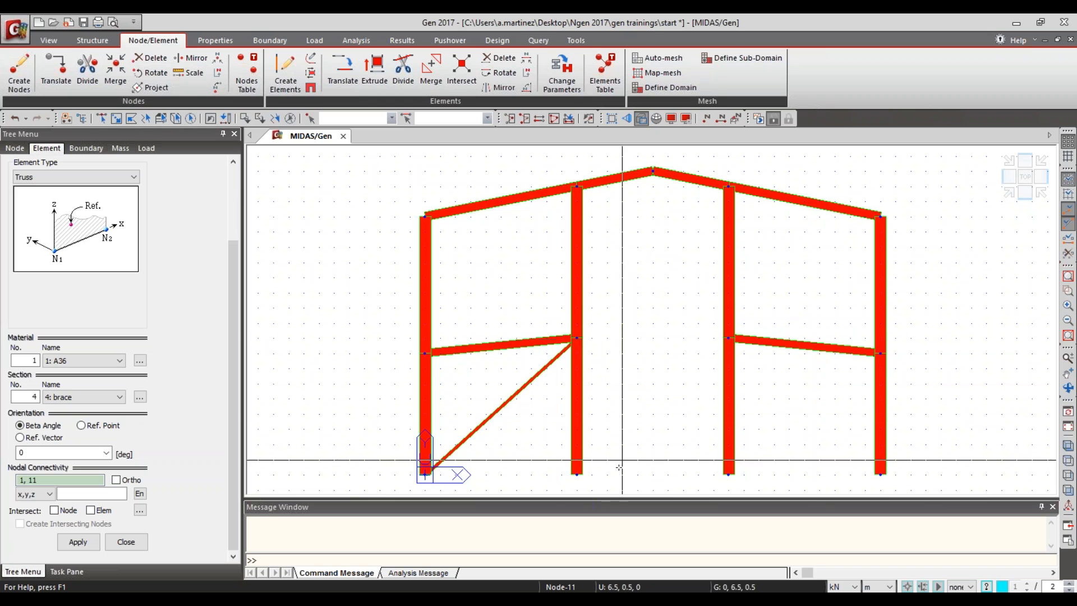
left_click(578, 475)
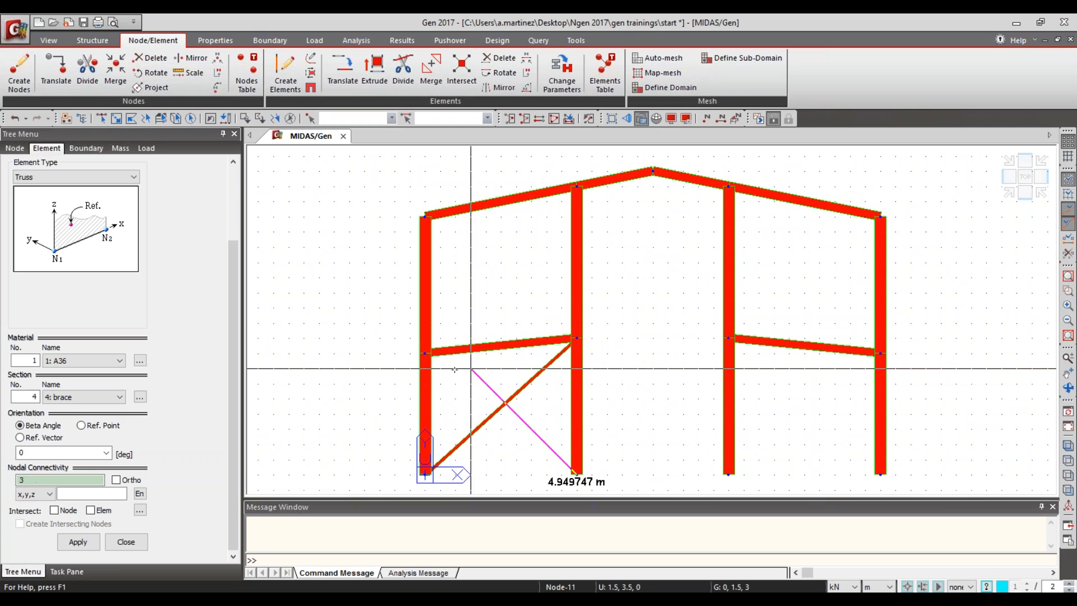
left_click(426, 354)
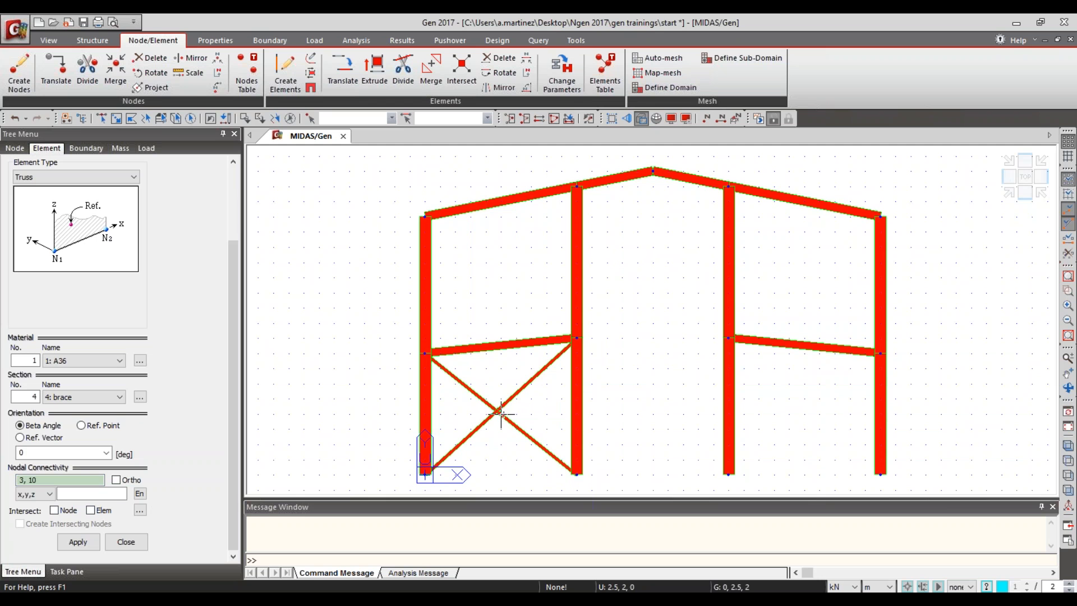
left_click(425, 355)
left_click(577, 185)
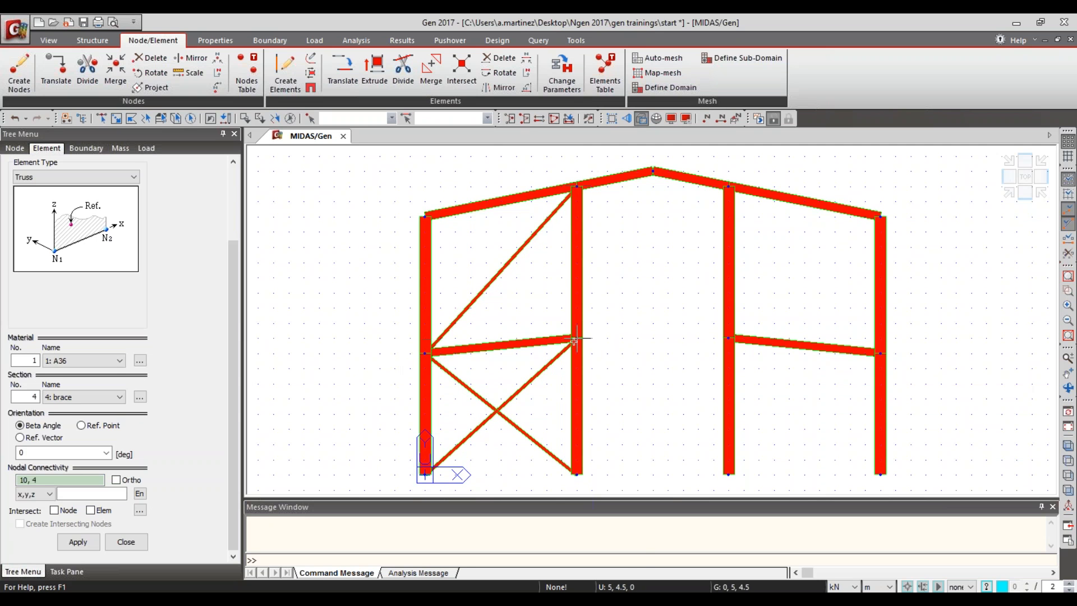
left_click(577, 337)
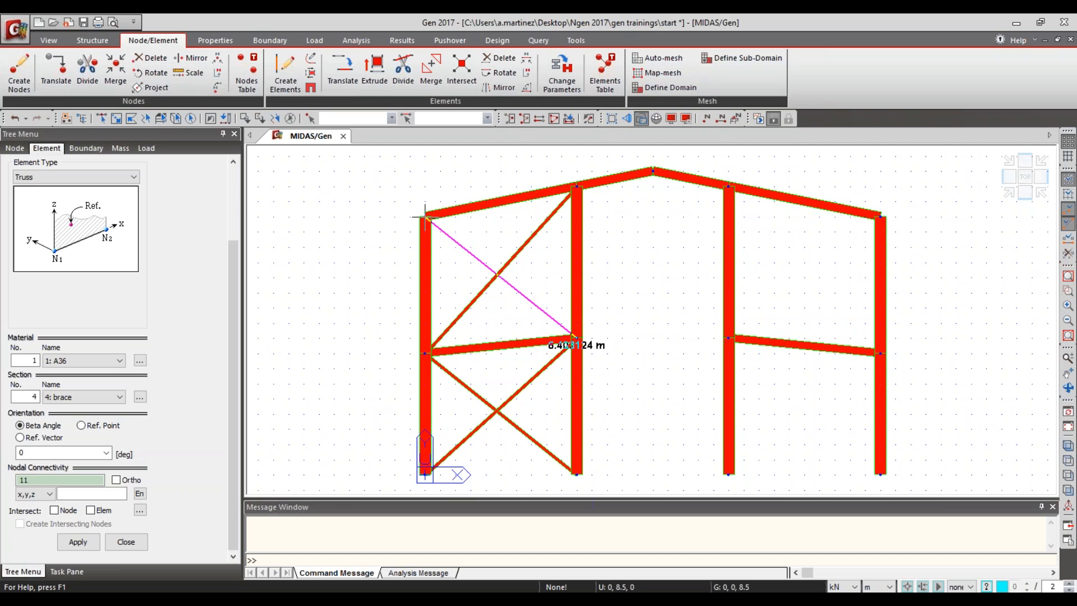
left_click(425, 216)
Step: Create crossing diagonal braces above and below the mid beam in the opposite outer bay, then finish creating elements
left_click(729, 338)
left_click(881, 216)
left_click(880, 353)
left_click(728, 187)
left_click(728, 475)
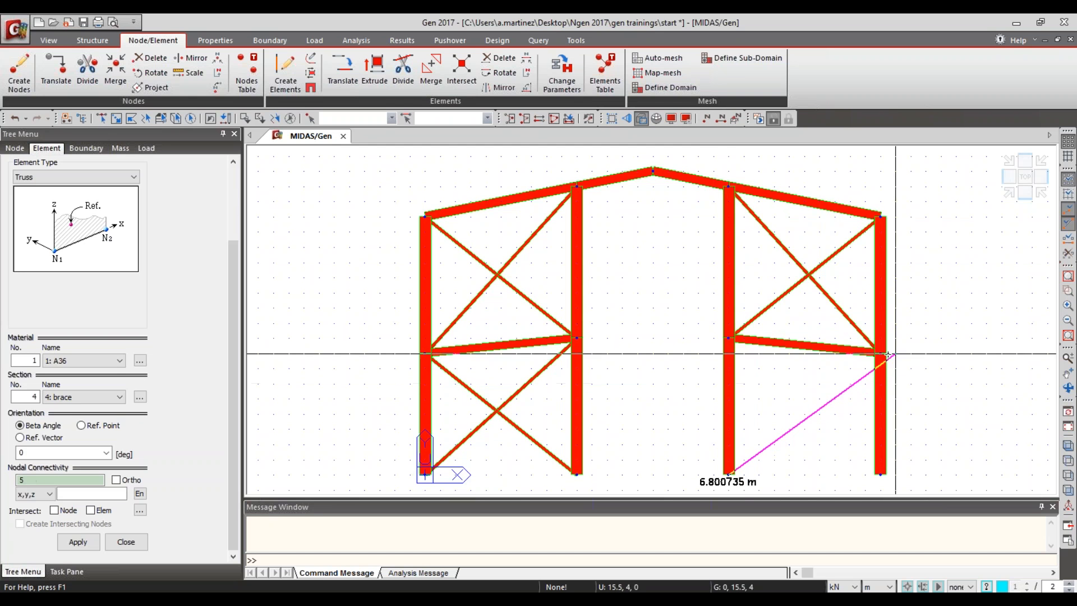
left_click(881, 353)
left_click(879, 475)
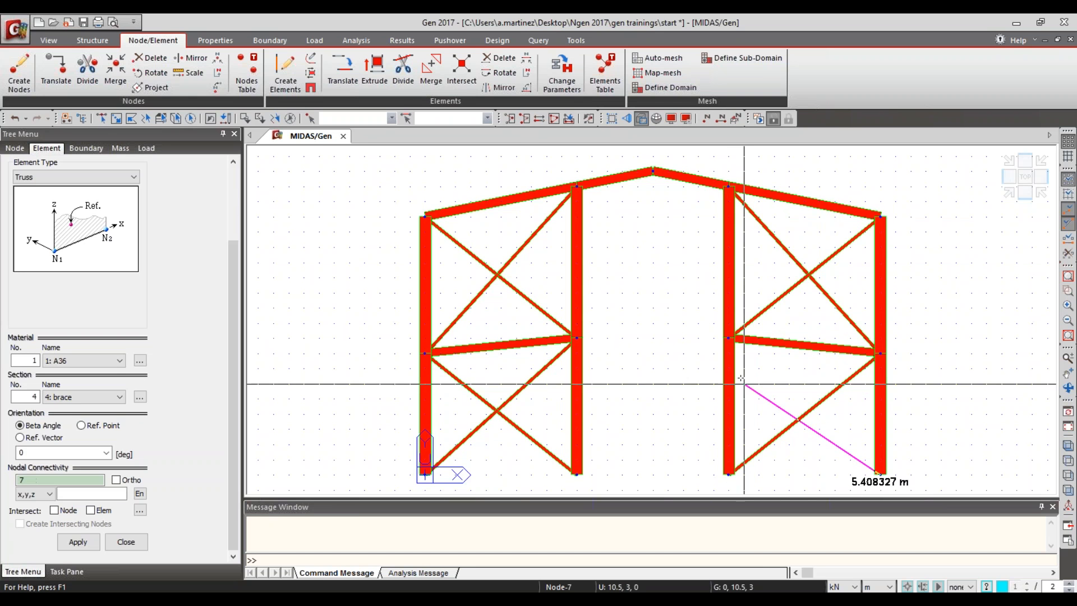
left_click(728, 338)
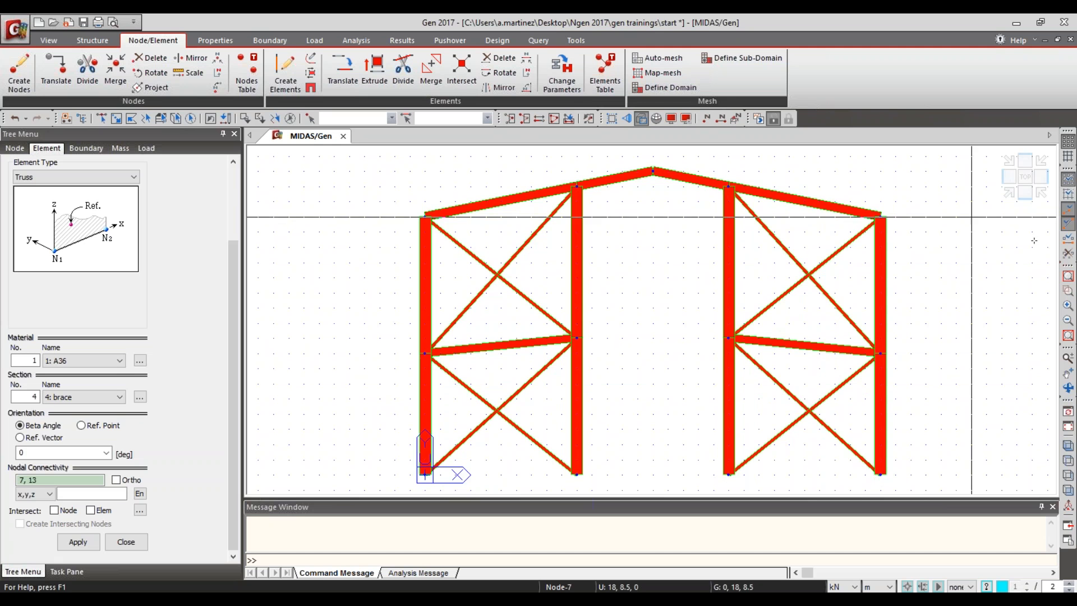
left_click(1069, 445)
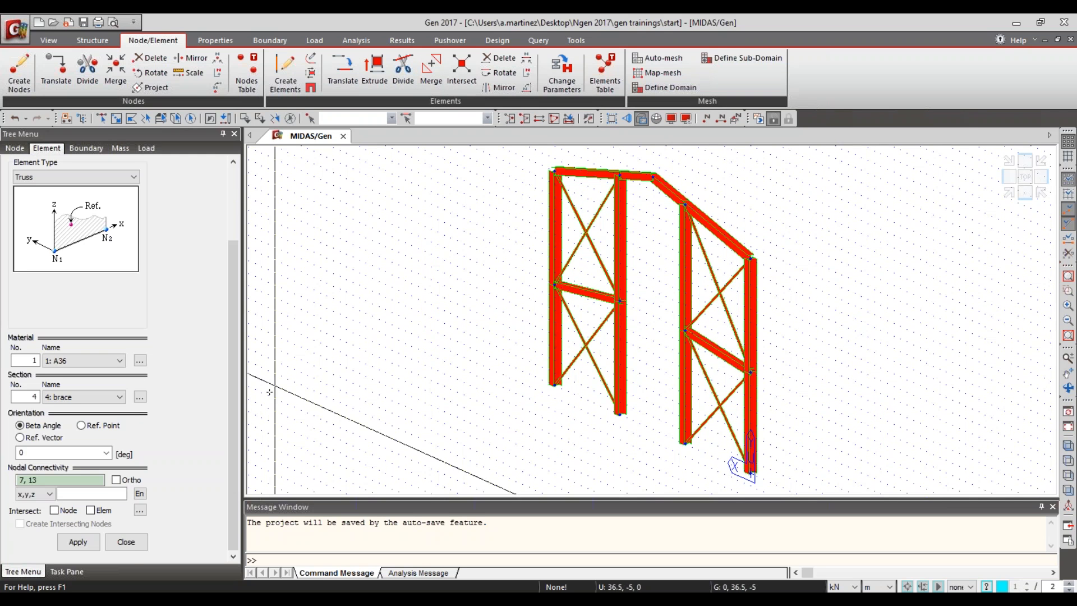
left_click(128, 548)
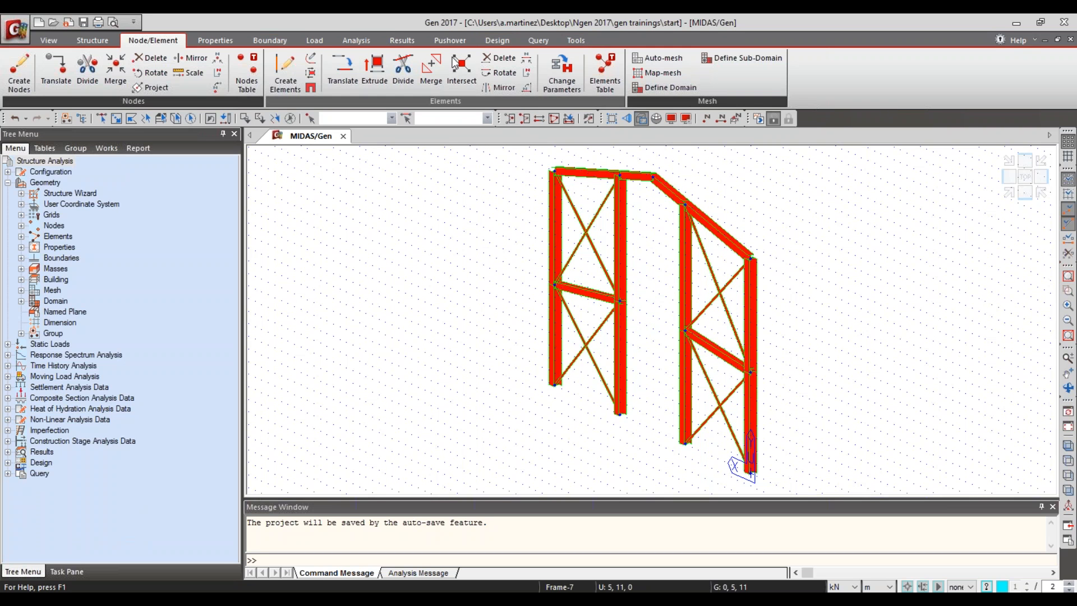
Step: Apply random element colors by section/thickness in the display options for drawing
left_click(686, 118)
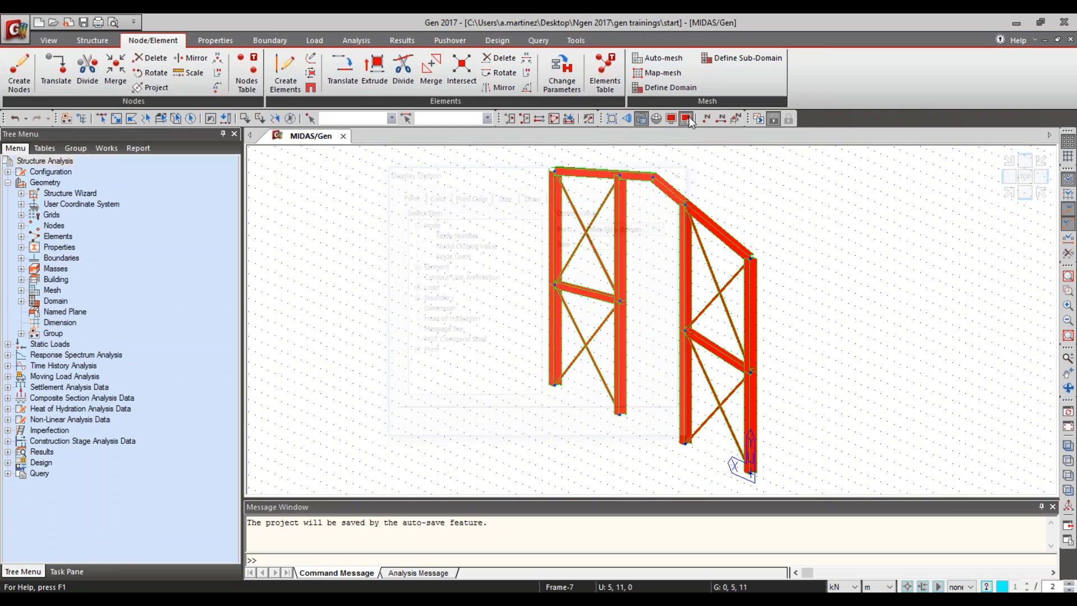
left_click(543, 196)
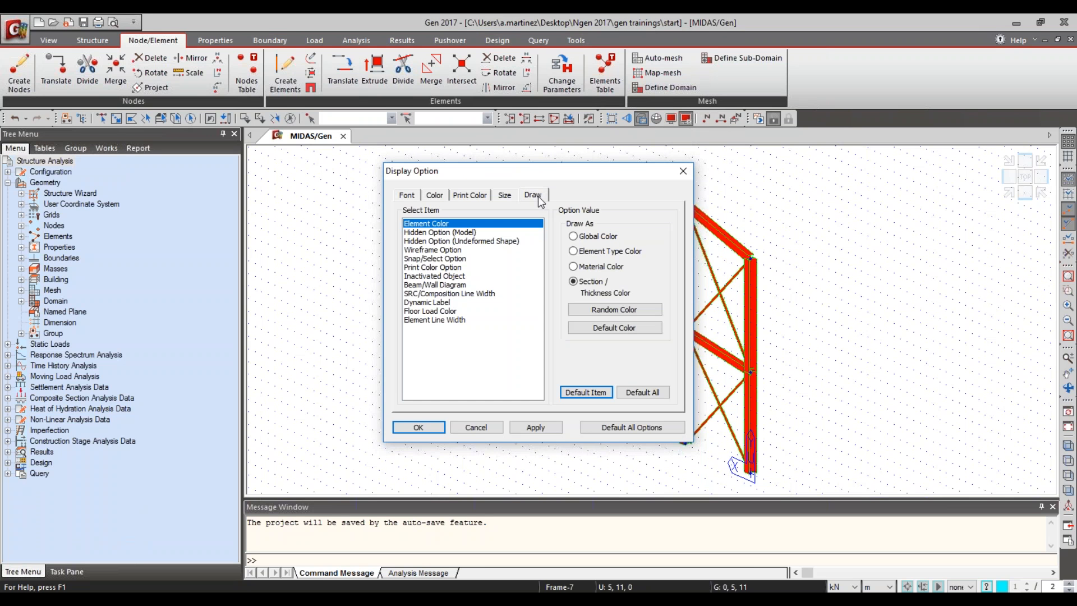
left_click(614, 314)
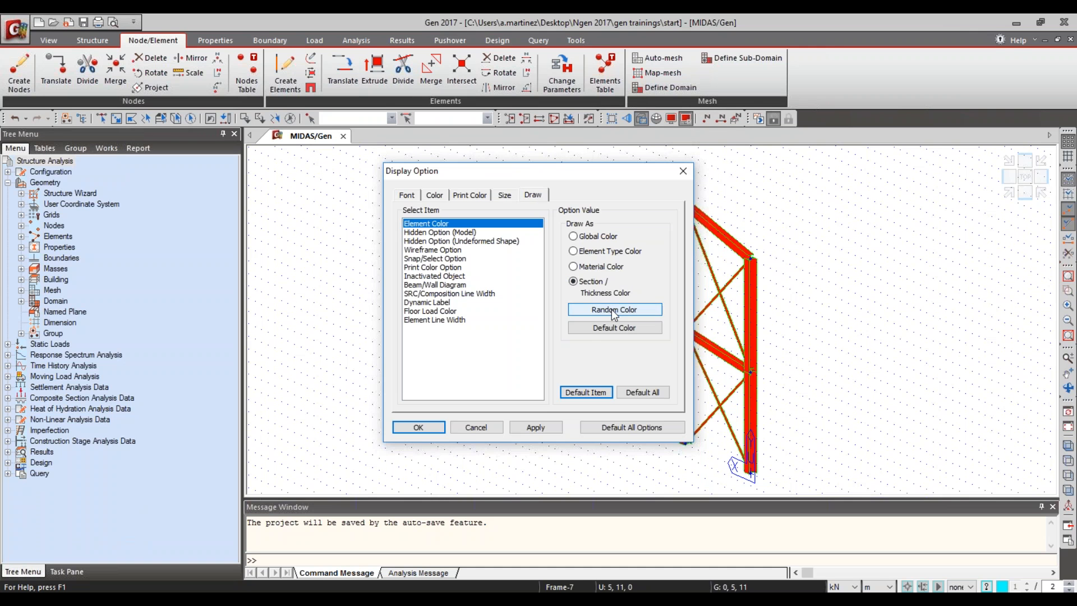
left_click(536, 428)
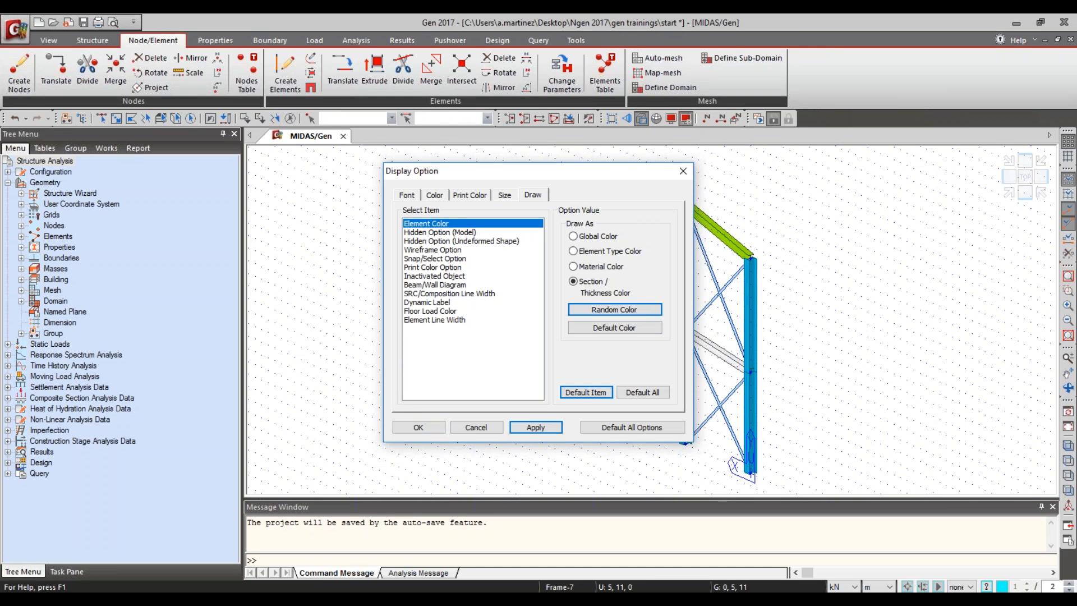
left_click(683, 171)
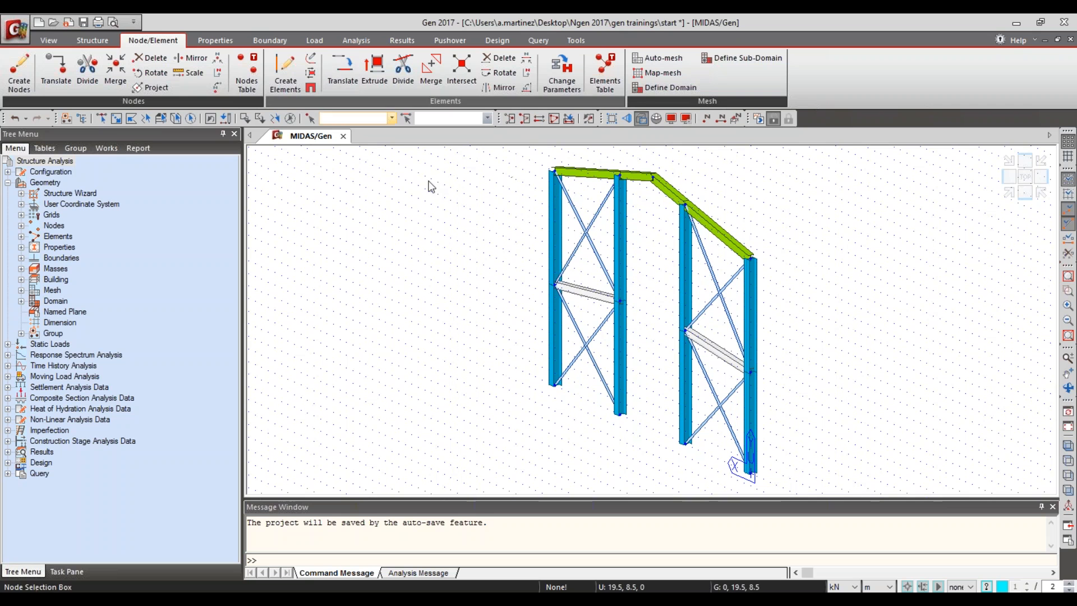
Step: Set the user coordinate system to the X-Y plane
left_click(109, 44)
left_click(156, 58)
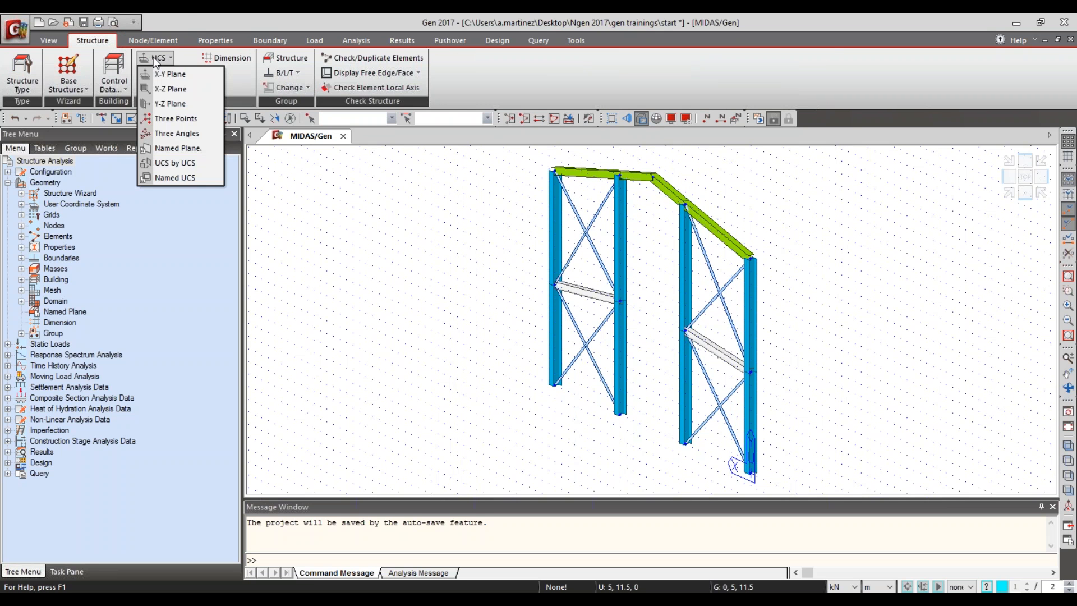
left_click(177, 77)
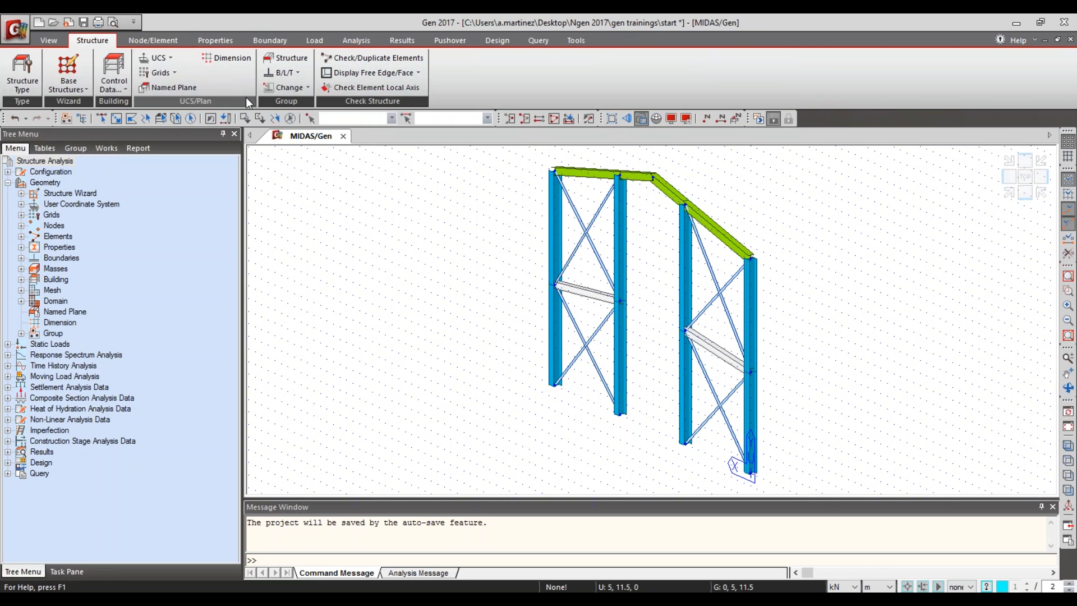
left_click(355, 321)
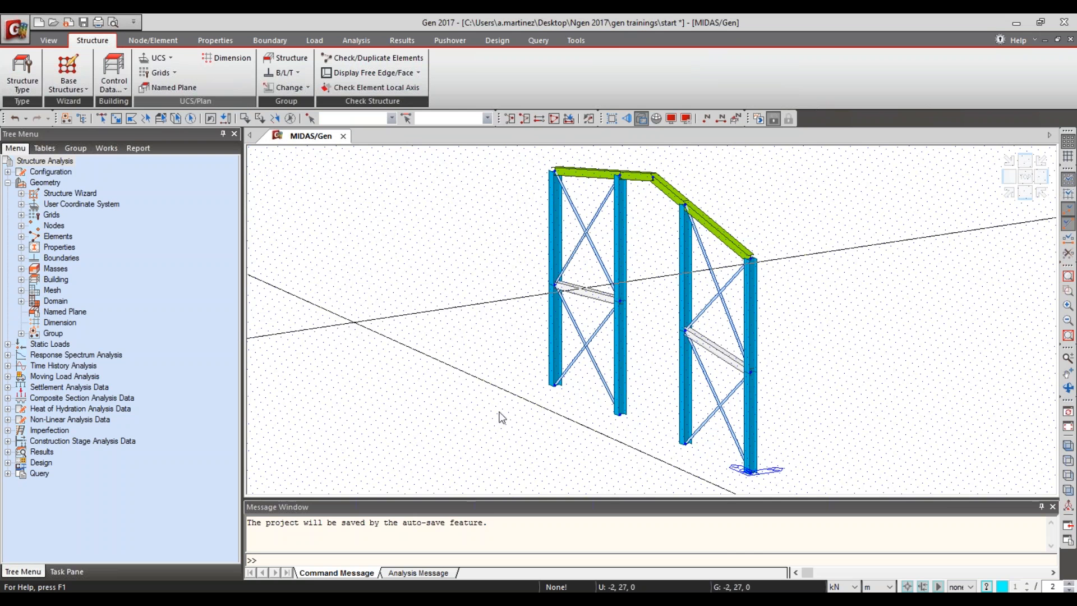
middle_click_drag(830, 286, 682, 284)
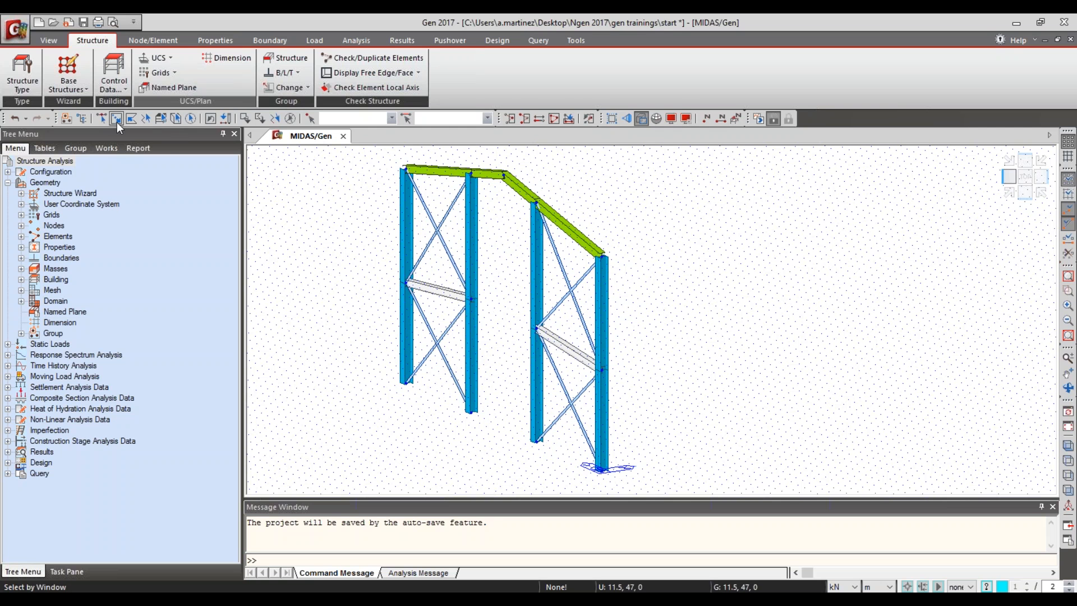
Step: Start translating elements and select the frame's two outermost columns and all of its top beams
left_click(180, 40)
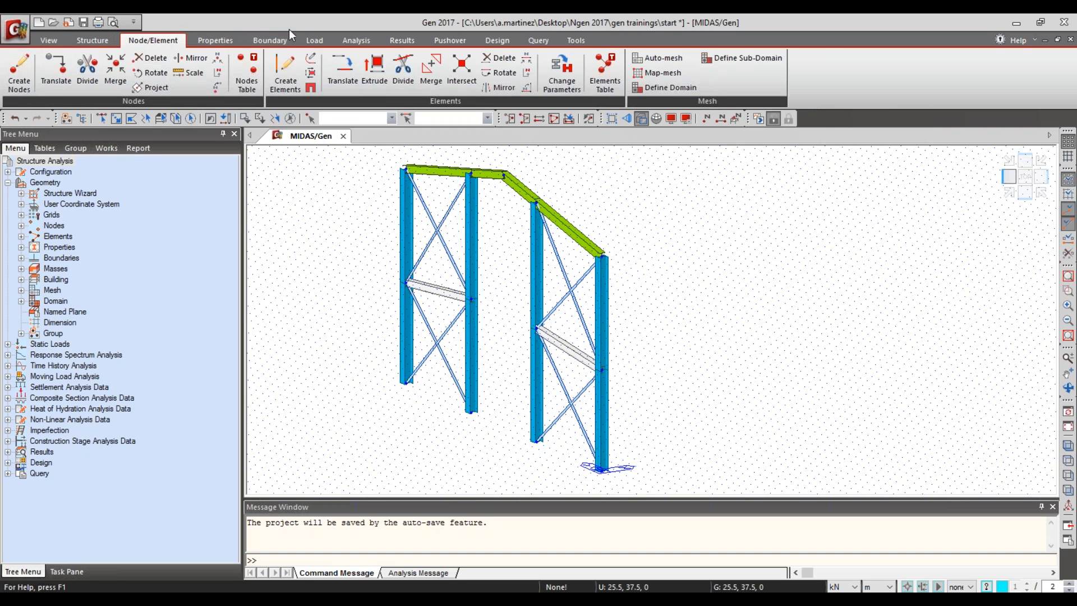
left_click(340, 68)
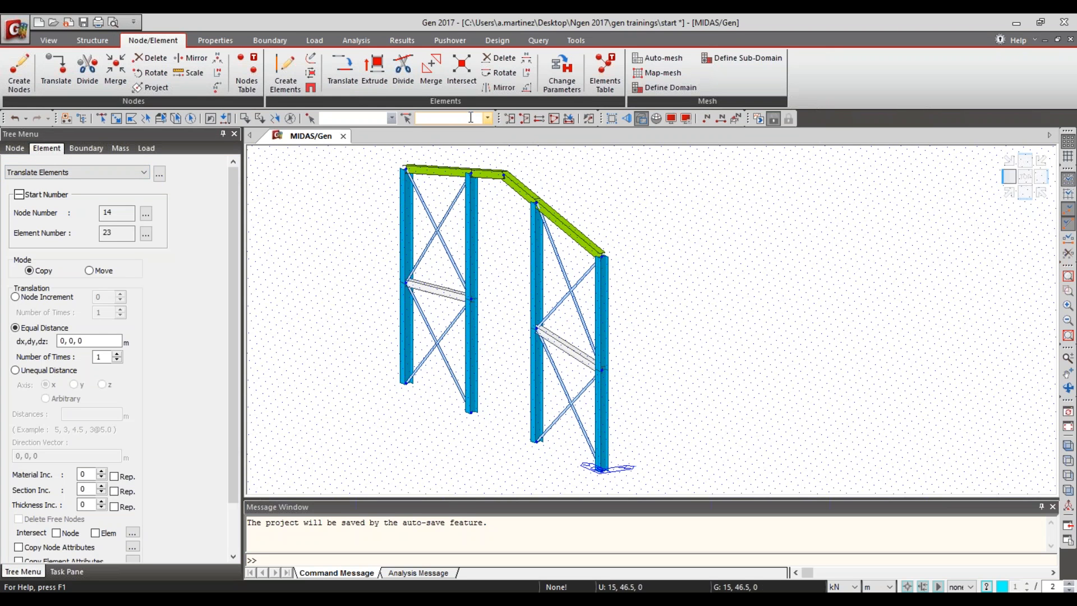
left_click(101, 118)
left_click_drag(382, 164, 421, 415)
left_click_drag(593, 226, 658, 494)
left_click(562, 230)
left_click(521, 188)
left_click(487, 174)
left_click(443, 176)
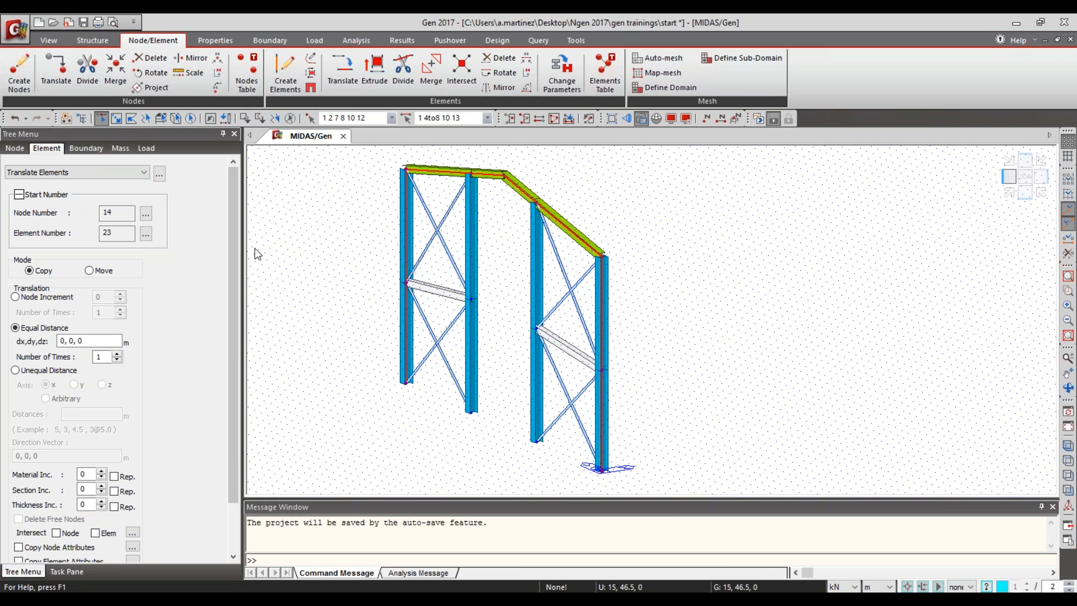
Step: Copy the selected columns and top beams 7 times at an equal distance of 5, 0, 0 m, and hide the point grid
left_click(67, 341)
double_click(64, 340)
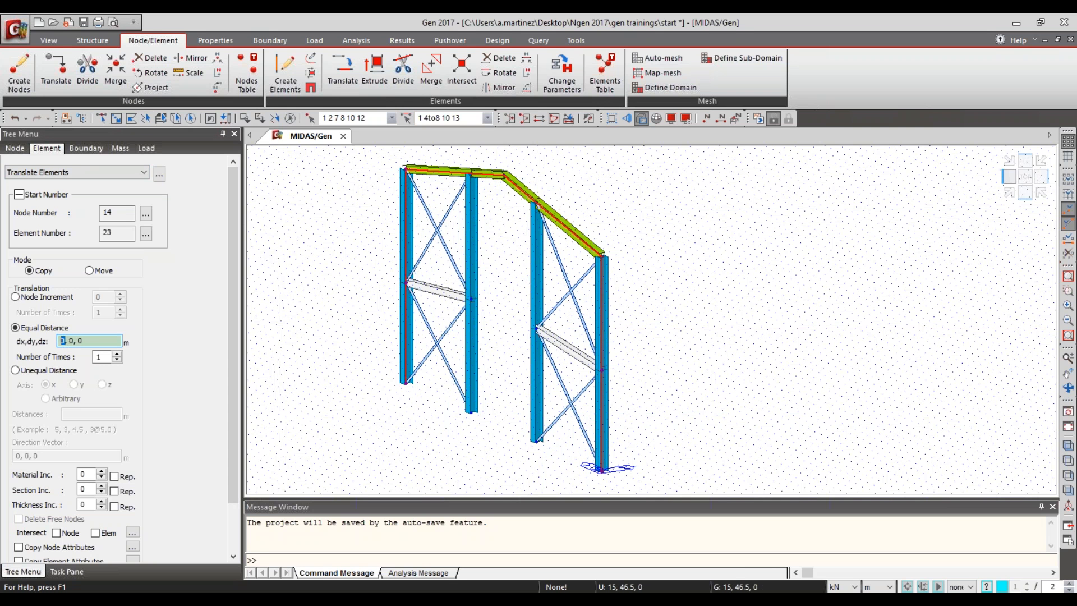
type("5")
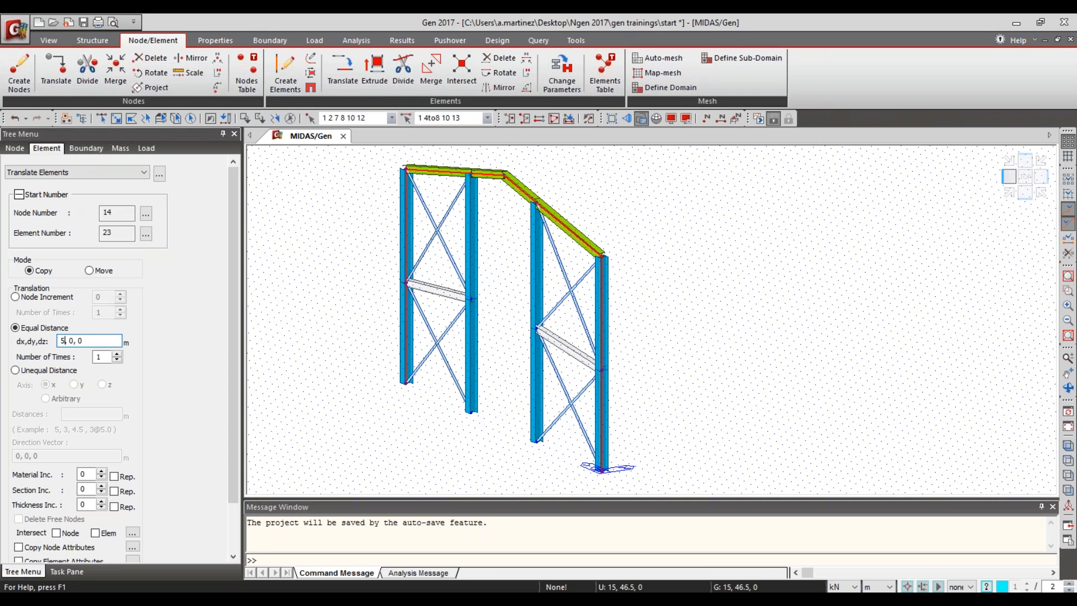
key("Tab")
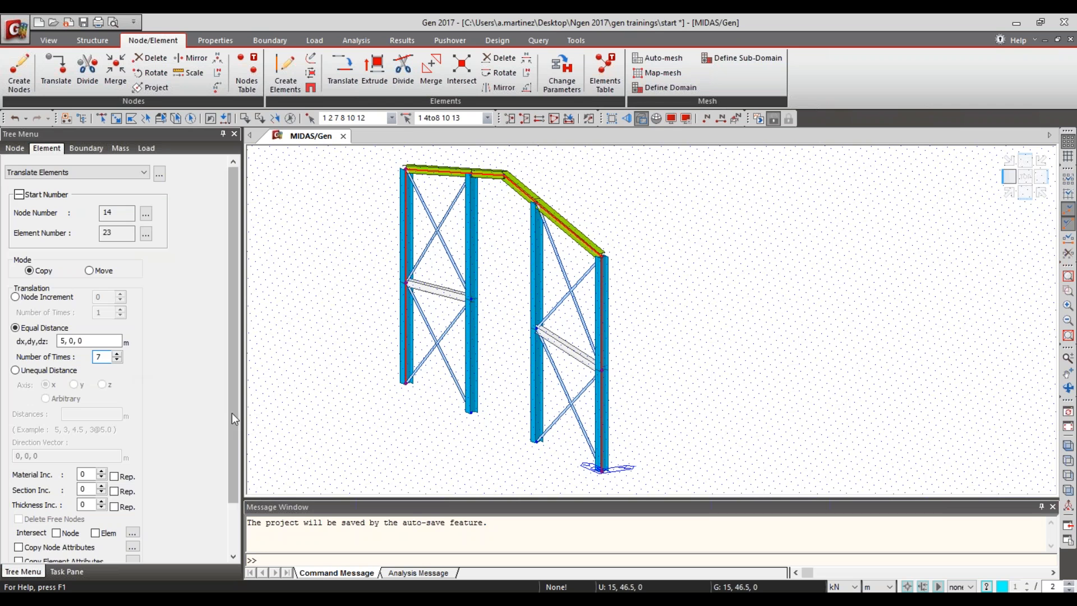
scroll(231, 441, "down", 3)
left_click(71, 541)
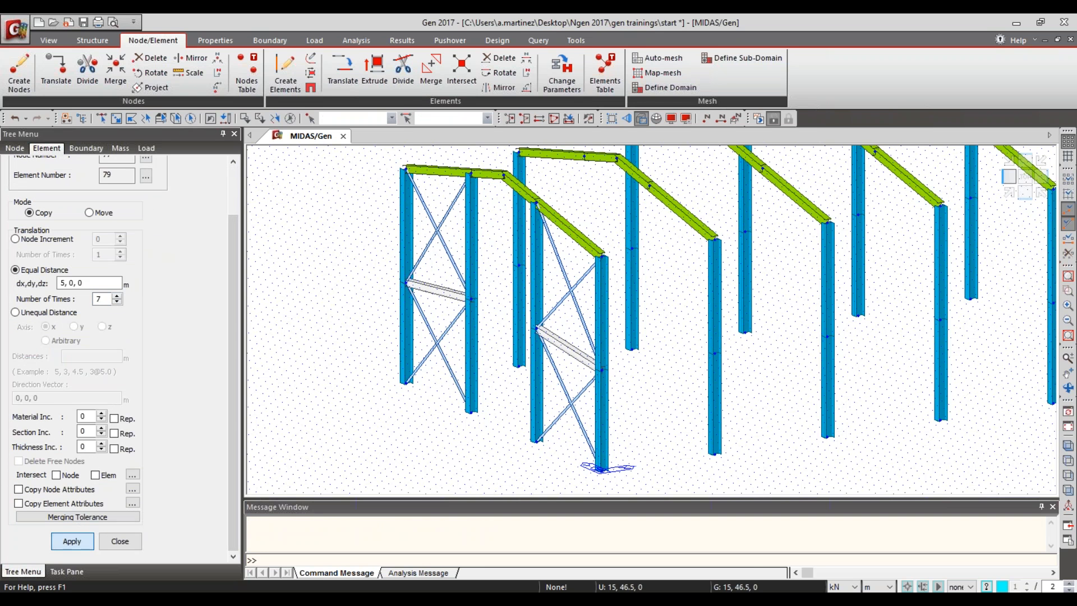
left_click(1070, 446)
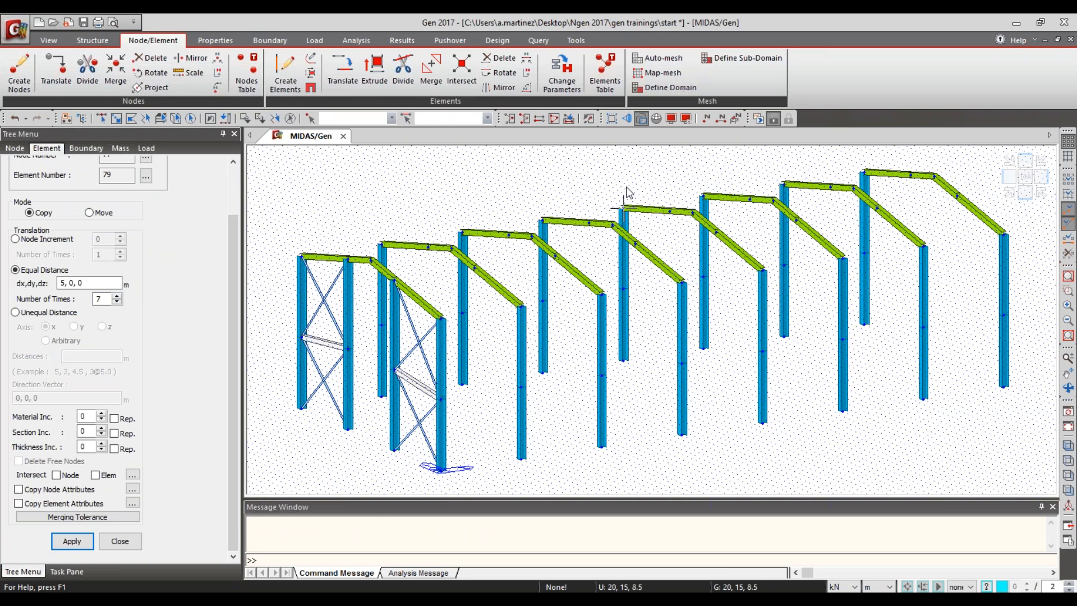
left_click(1067, 143)
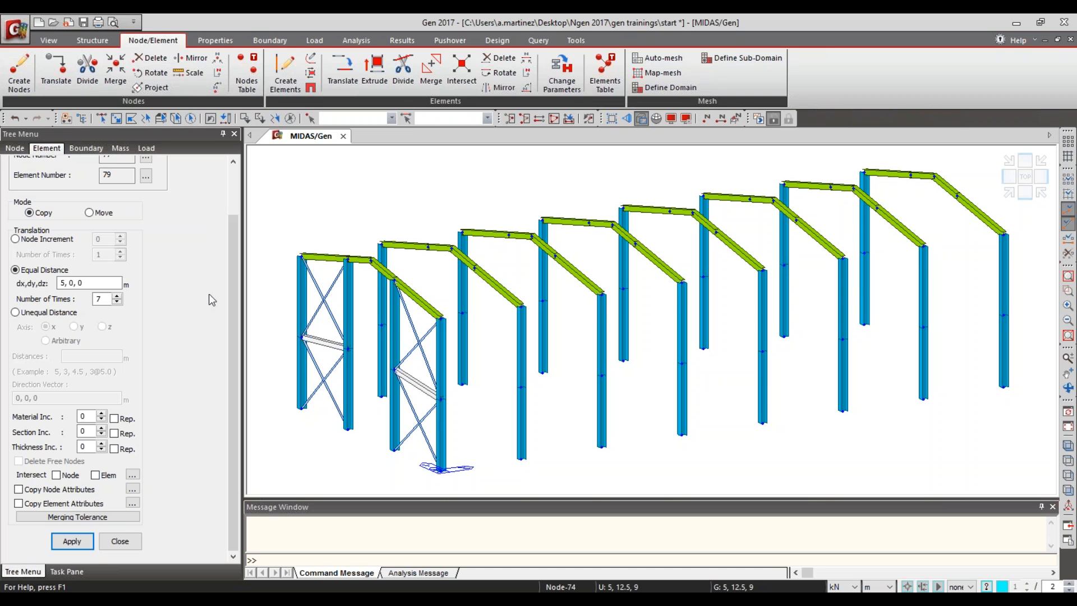
Step: Set up element creation for General beam/Tapered beam elements with the top beam section
left_click_drag(233, 300, 235, 201)
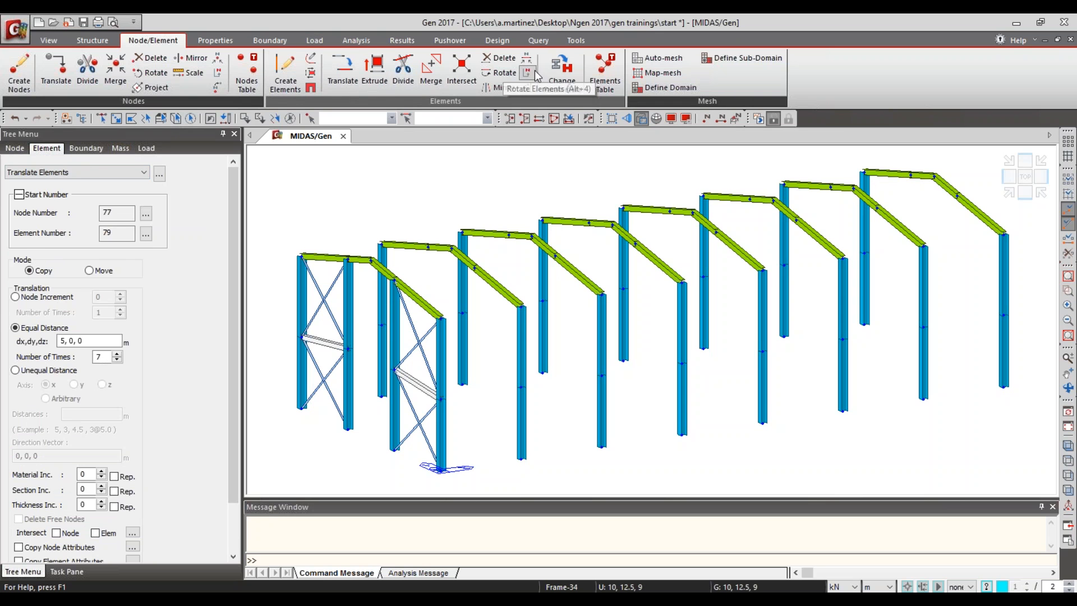
left_click(83, 171)
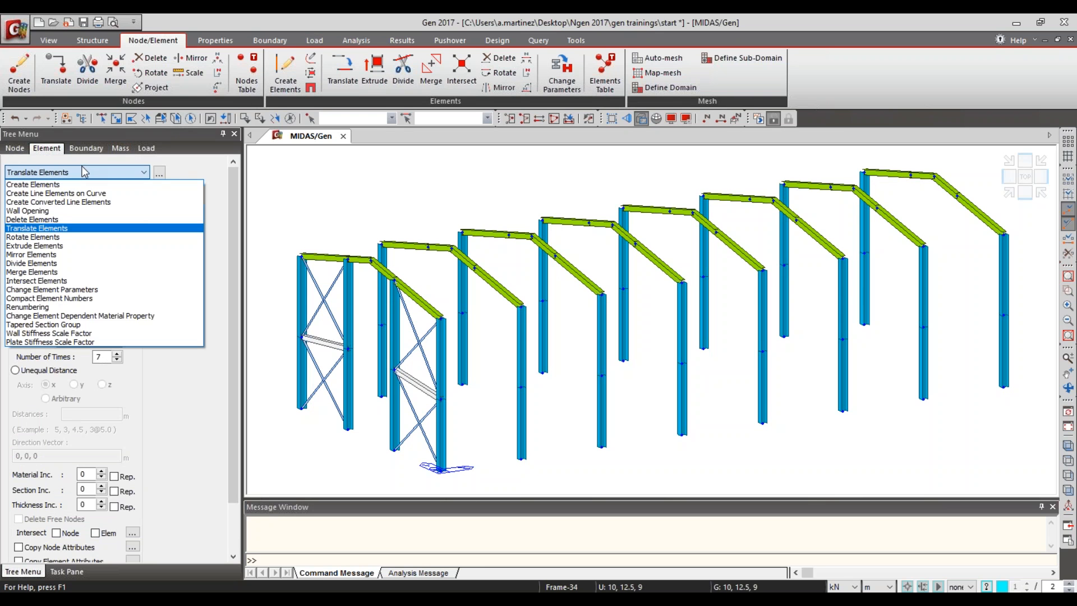
left_click(53, 184)
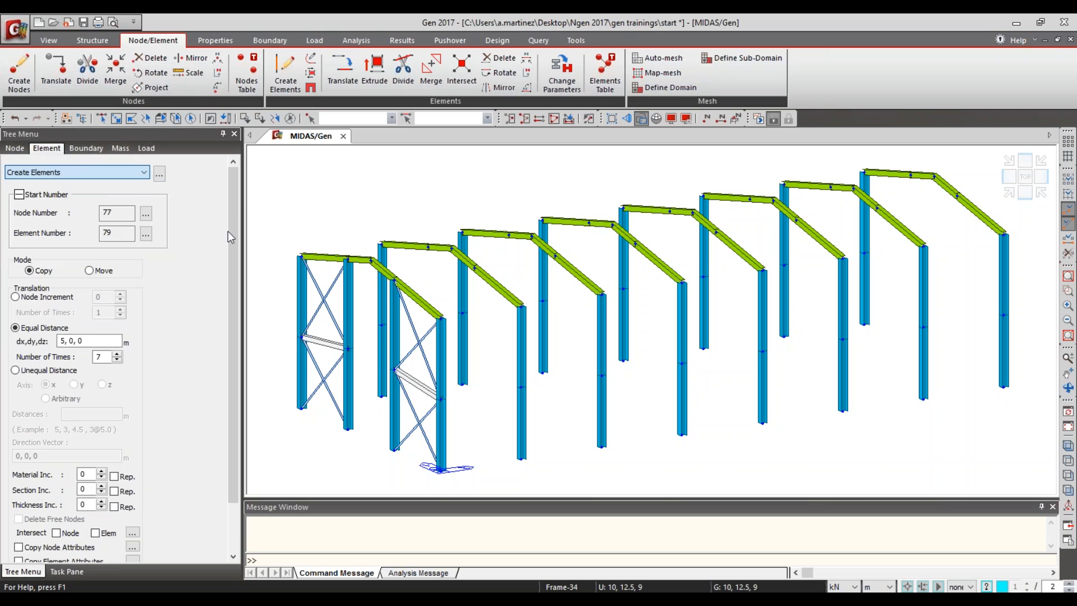
left_click_drag(231, 242, 235, 261)
left_click(66, 241)
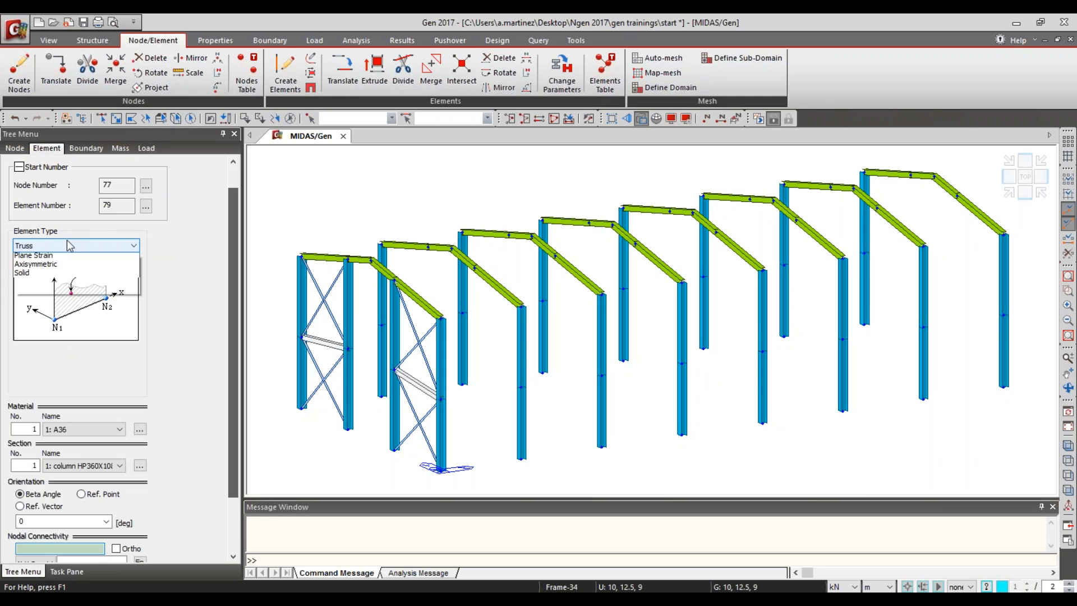
left_click(56, 281)
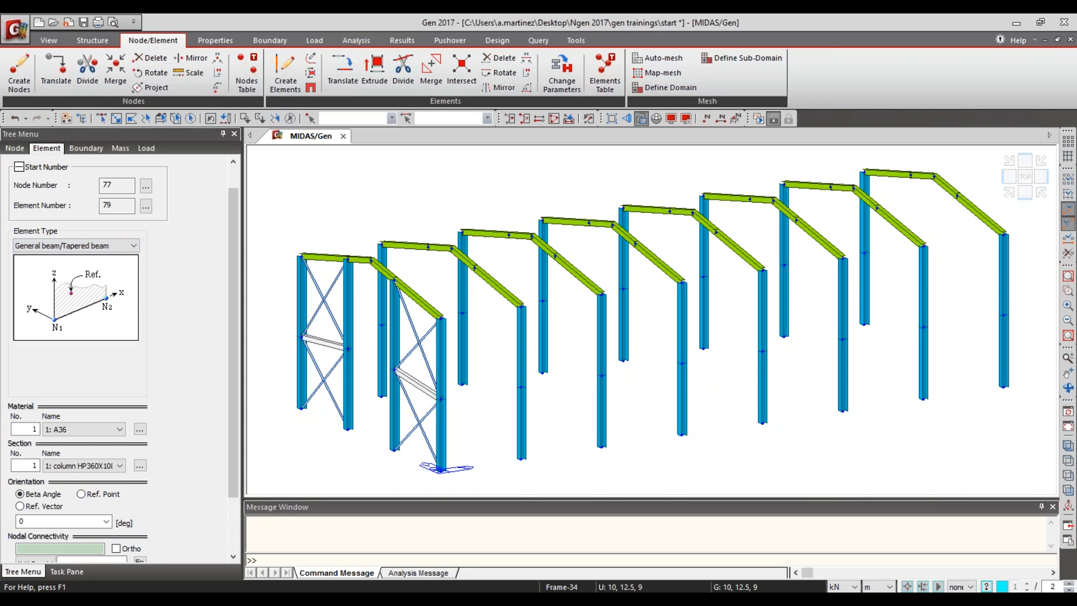
scroll(225, 293, "down", 3)
left_click(83, 396)
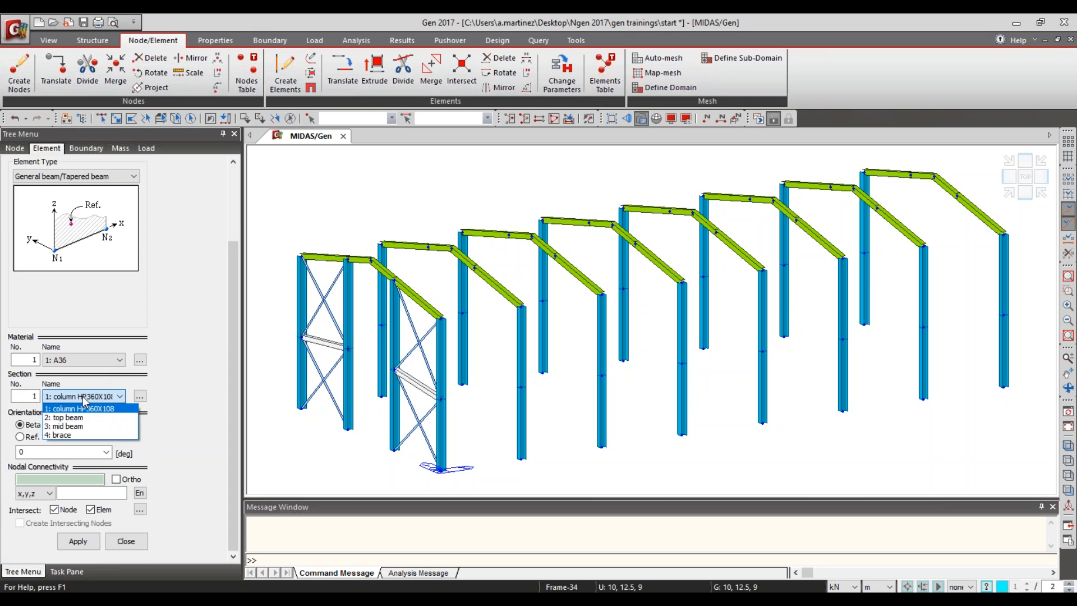
left_click(82, 418)
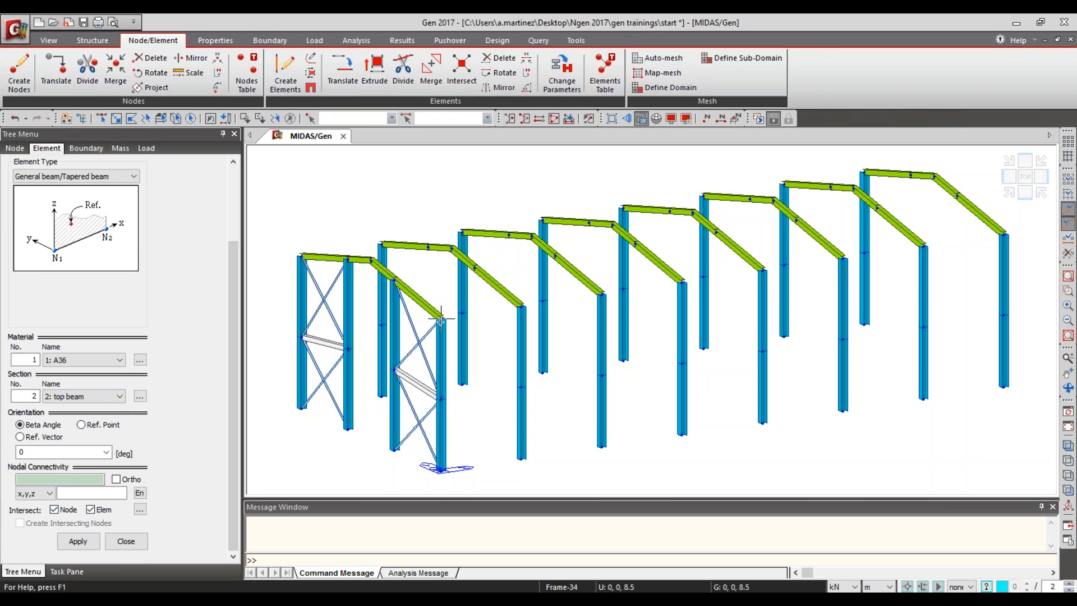
Step: Create longitudinal beams from the first to the last frame along both eaves, the ridge and the near inner column top
left_click(441, 319)
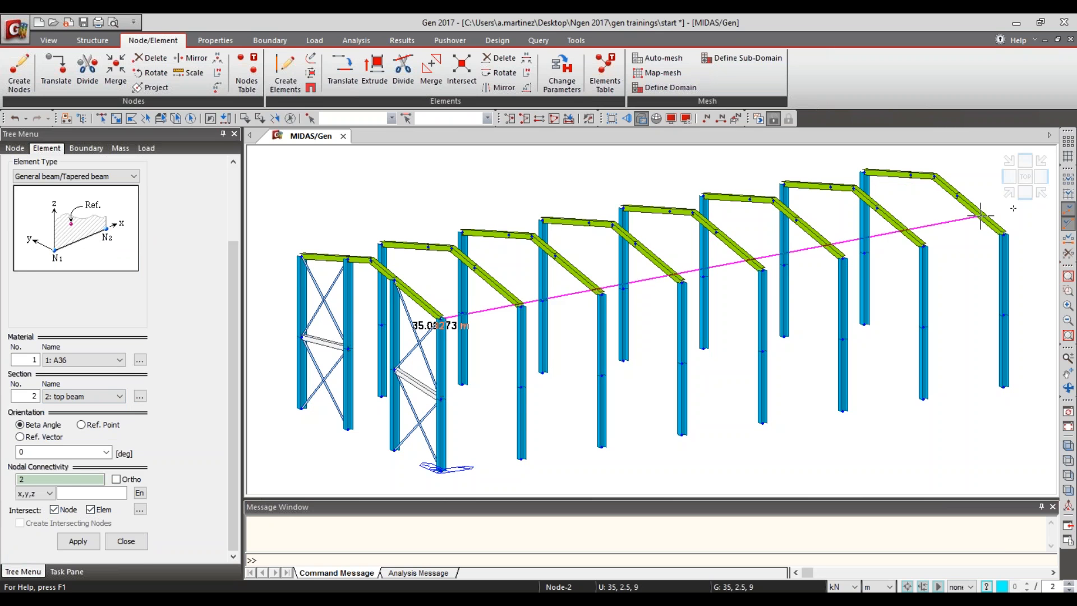
left_click(1004, 236)
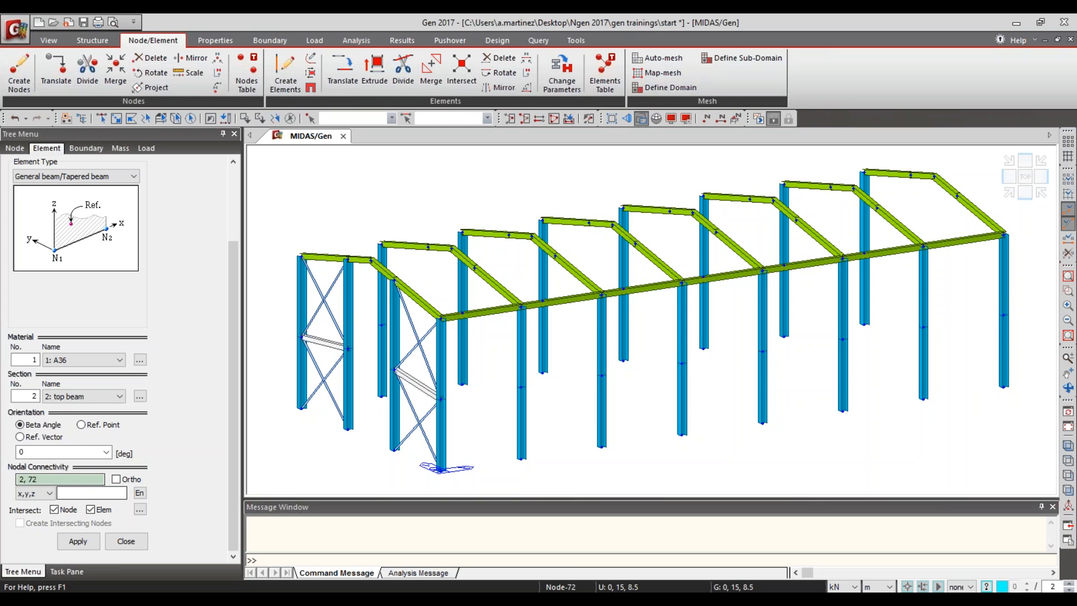
left_click(374, 260)
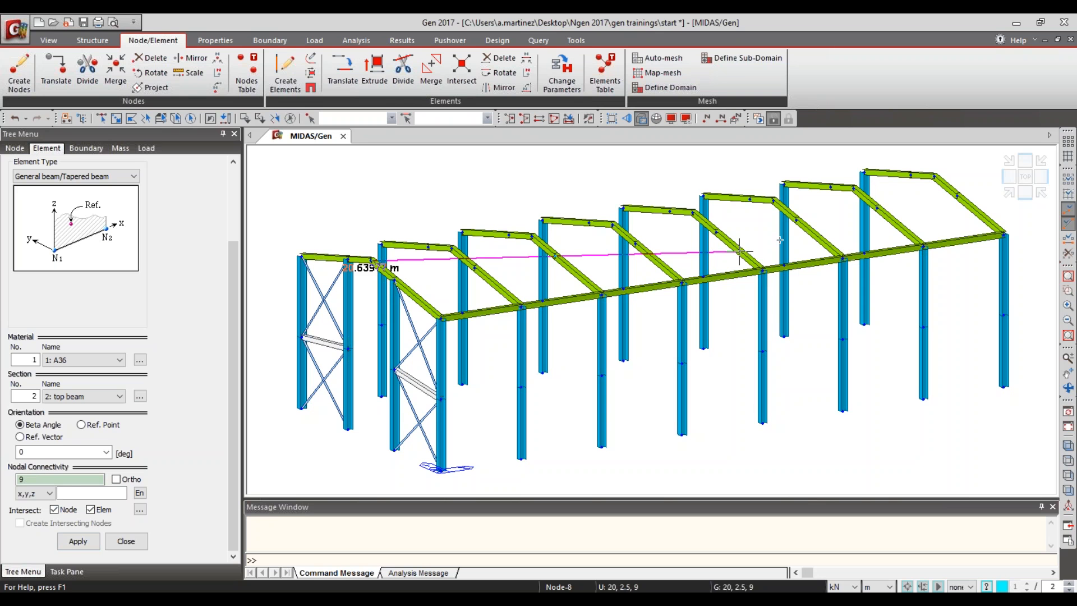
left_click(934, 176)
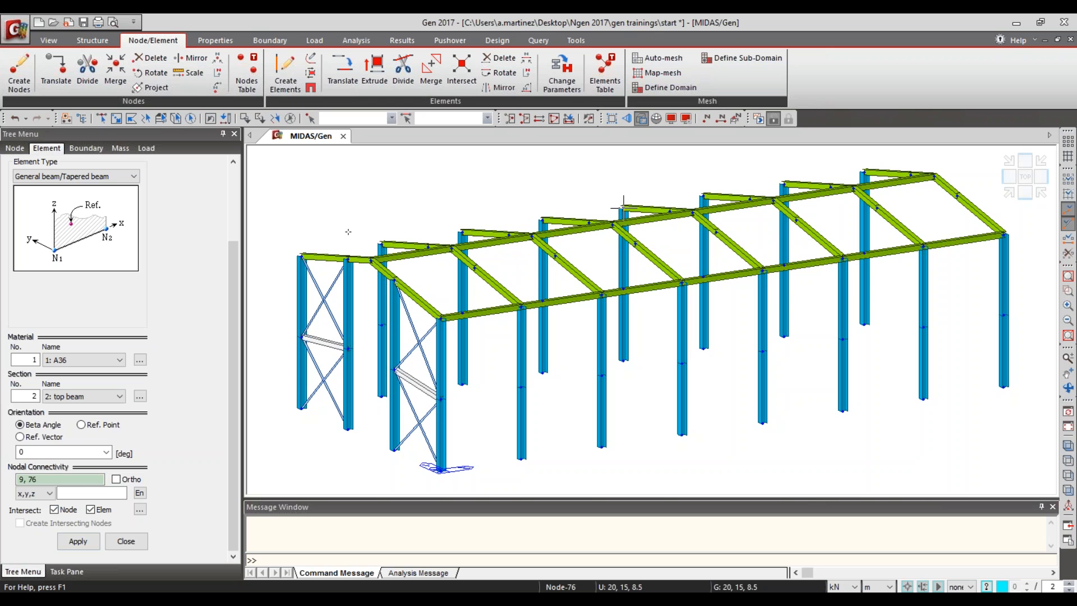
left_click(301, 257)
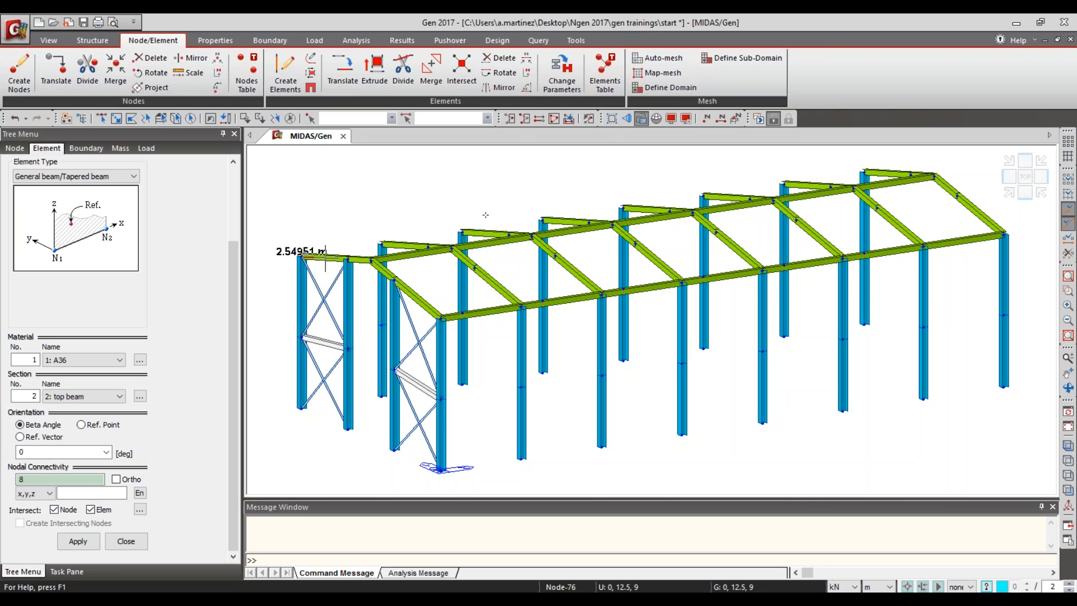
left_click(865, 169)
left_click(394, 280)
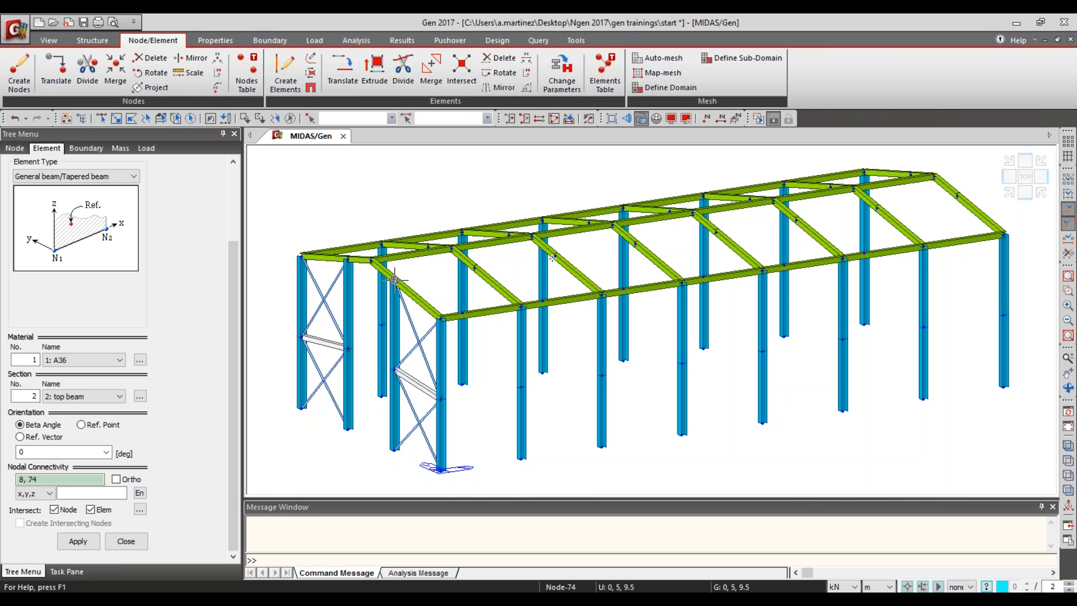
left_click(957, 194)
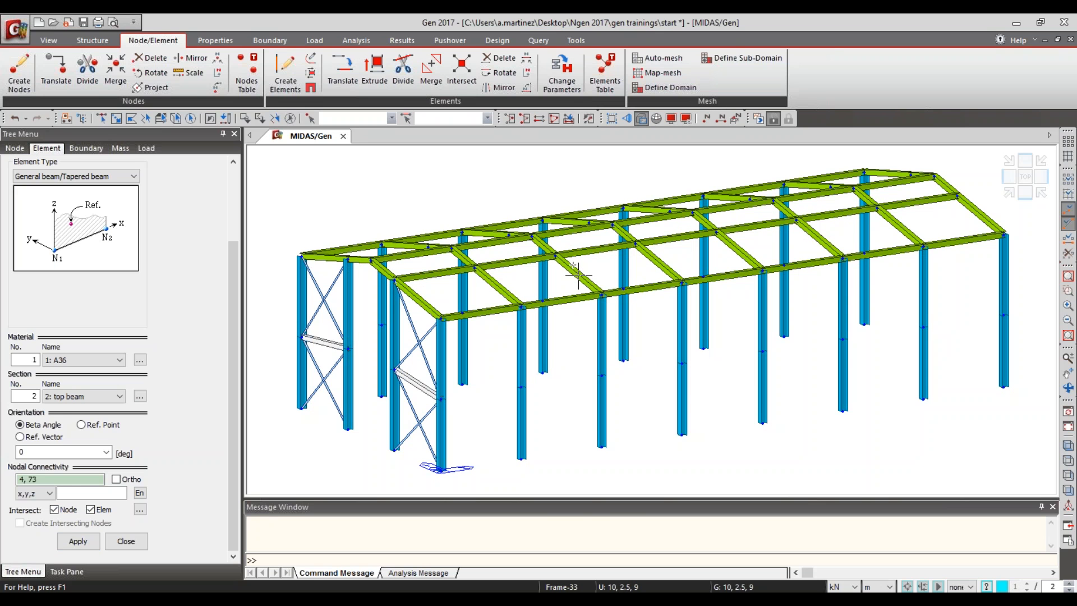
Step: Create longitudinal beams through the far inner column top and the middle of the outer rafter segment on each roof slope
middle_click_drag(700, 238, 678, 259, "ctrl")
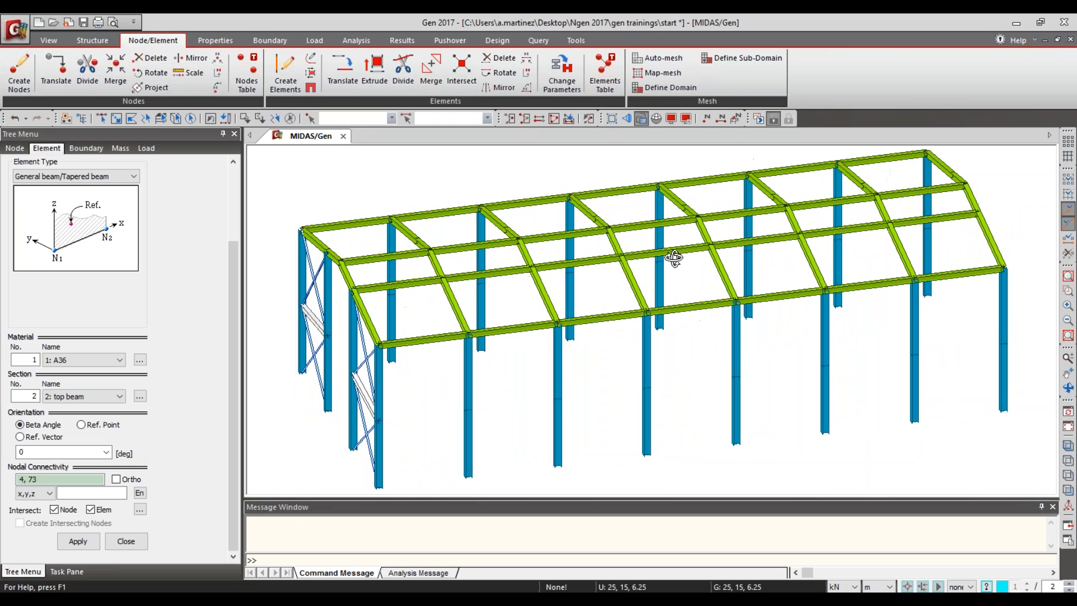
left_click(330, 253)
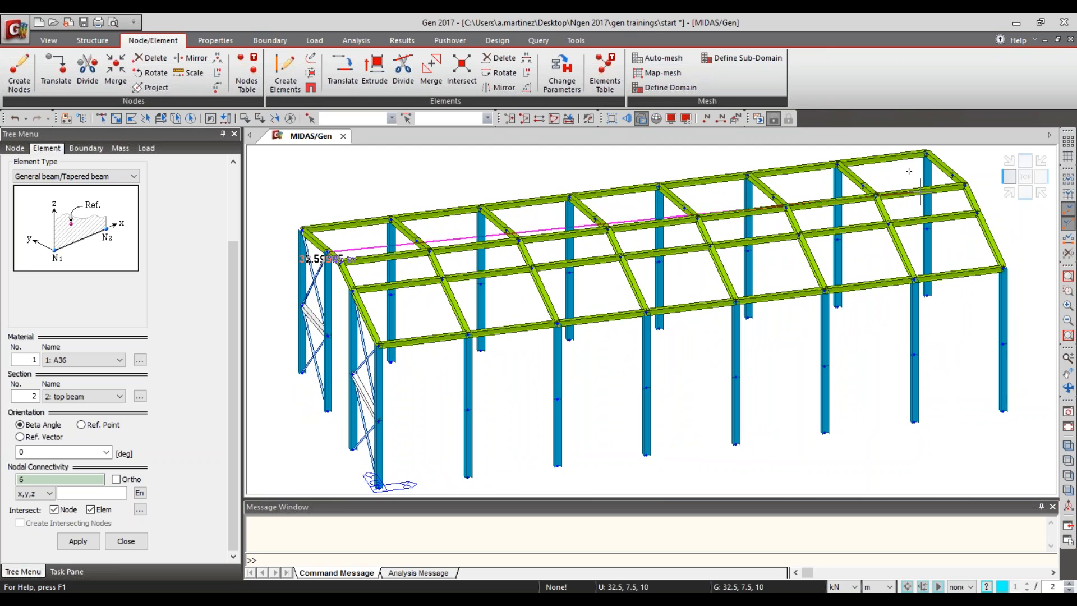
left_click(952, 175)
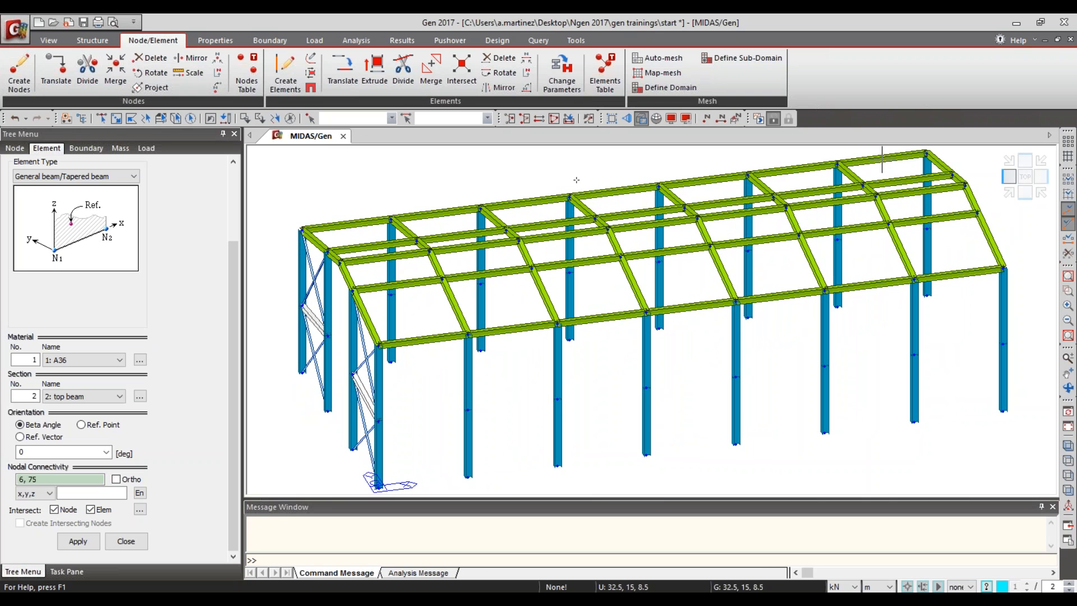
left_click(366, 318)
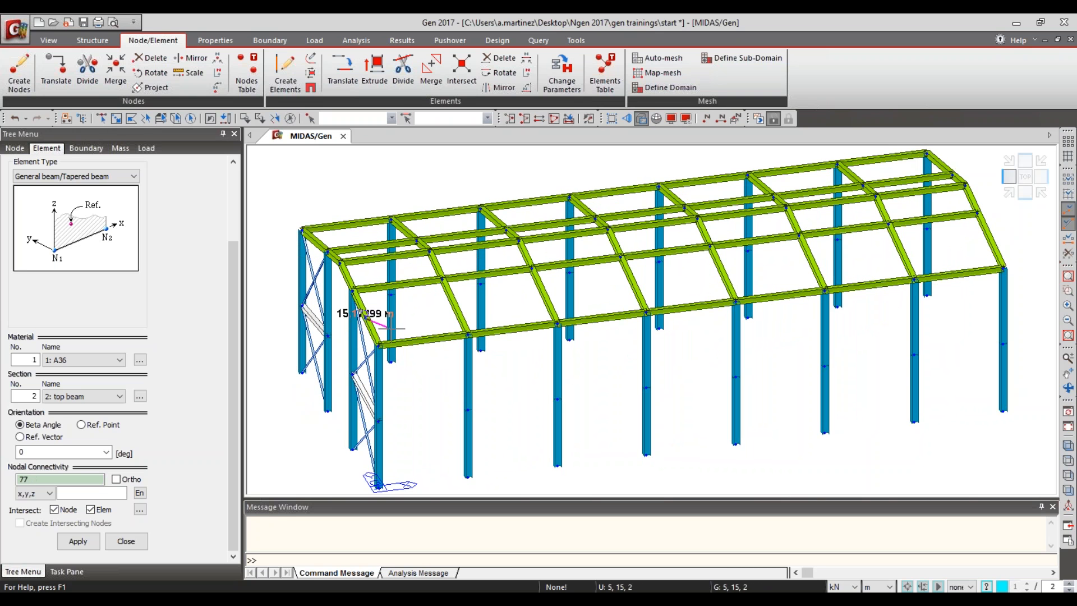
left_click(992, 241)
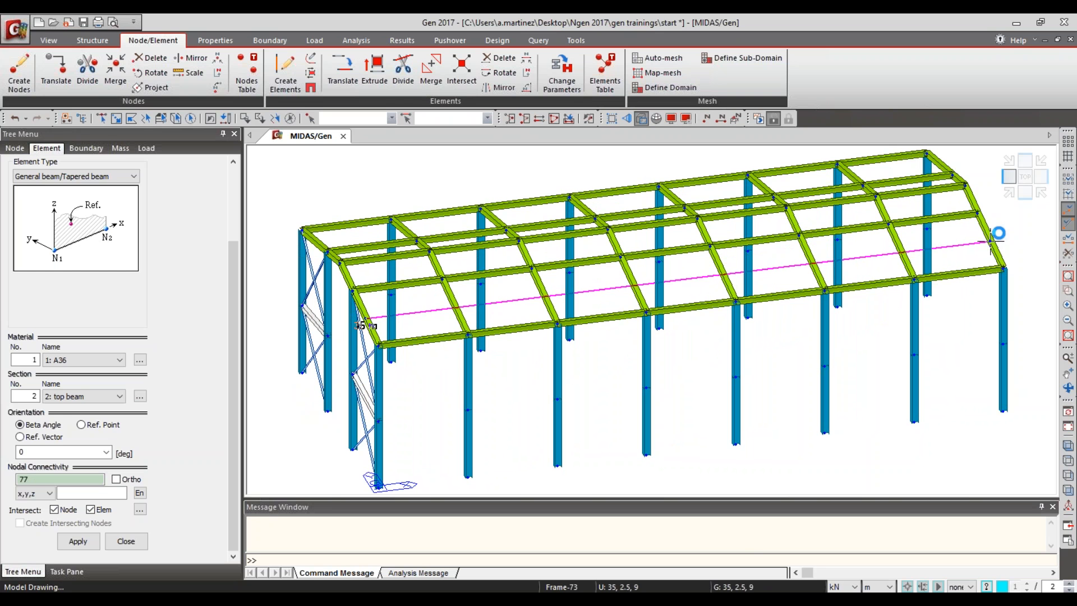
left_click(315, 241)
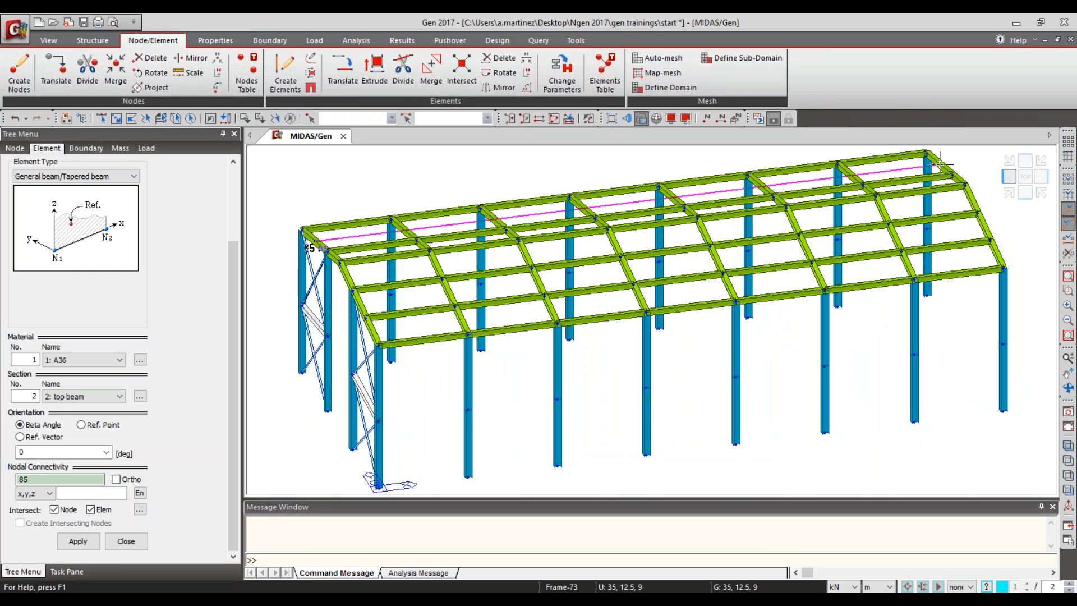
left_click(941, 164)
Step: Create a longitudinal beam with the mid beam section at mid-height of the near outer columns, from the first to the last frame
middle_click_drag(700, 240, 710, 298, "ctrl")
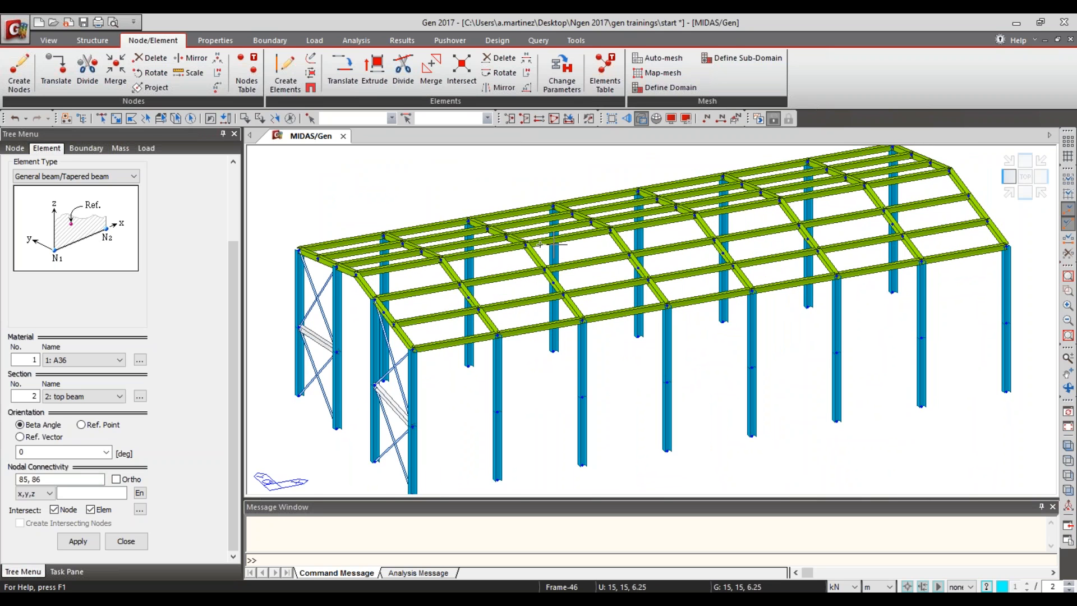
mouse_move(554, 245)
left_click(95, 396)
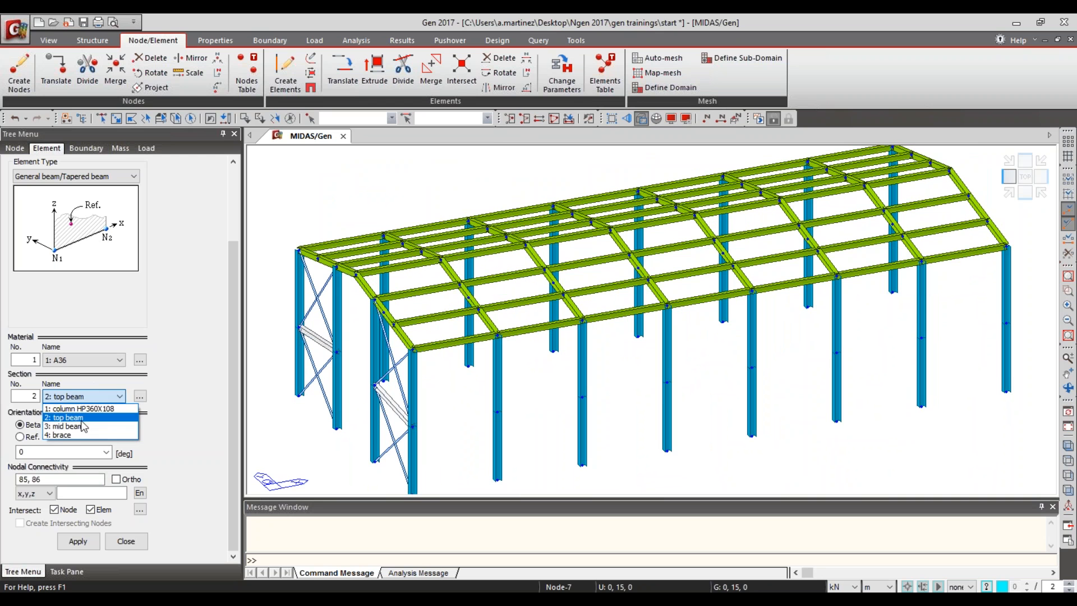
left_click(83, 426)
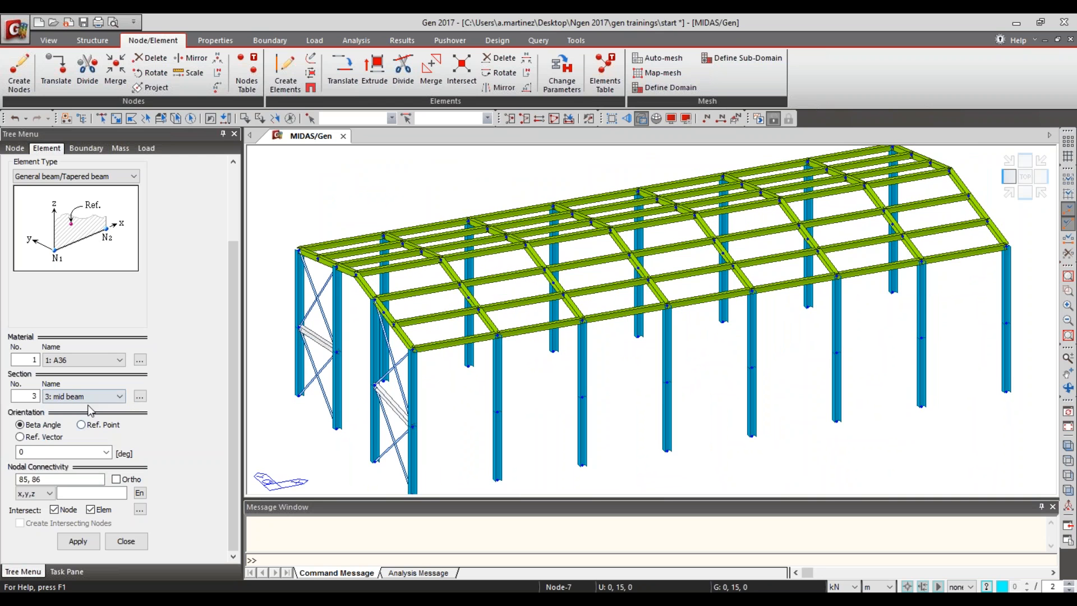
left_click(414, 426)
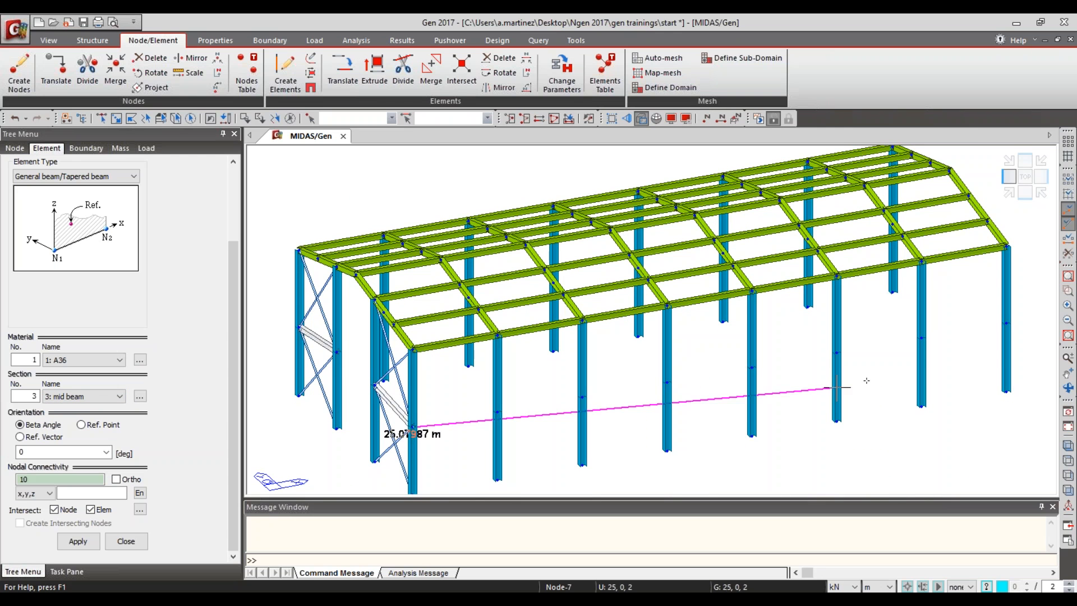
left_click(1006, 324)
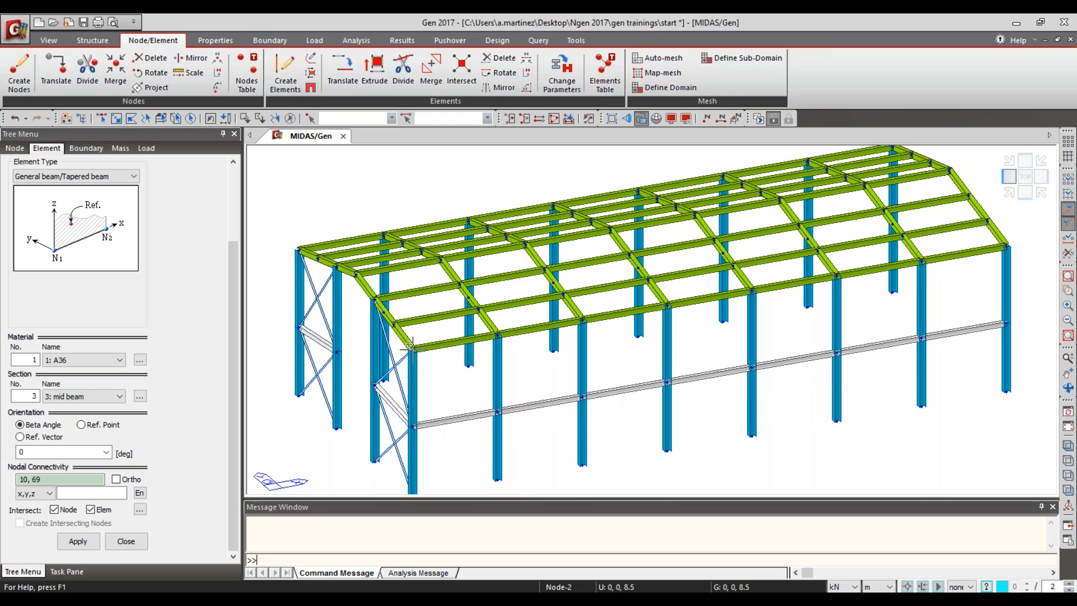
Step: Create the matching mid beam at mid-height of the outer columns on the opposite long side and return to the isometric view
middle_click_drag(410, 346, 572, 330, "ctrl")
left_click(853, 403)
left_click(304, 310)
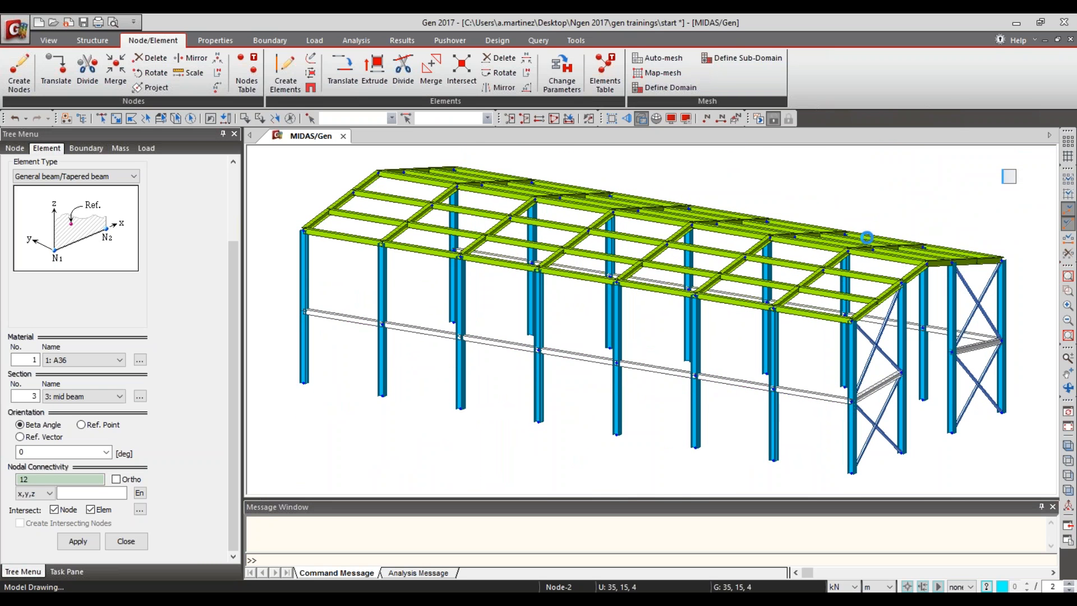
left_click(1068, 446)
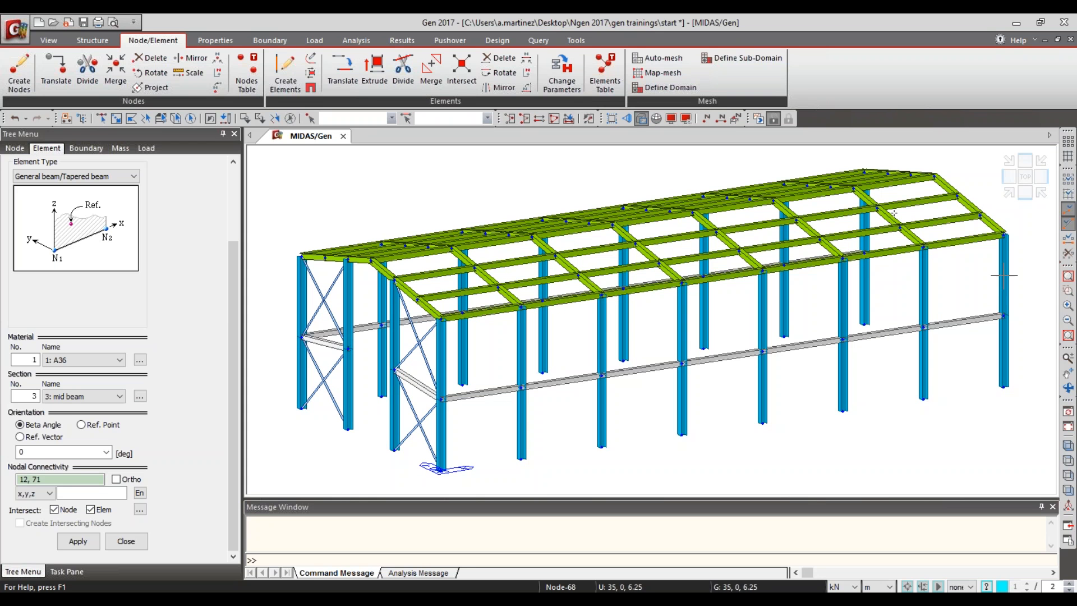
Step: Set up Translate Elements and select the first frame's inner columns, mid beams and cross braces
scroll(227, 247, "up", 2)
left_click(78, 172)
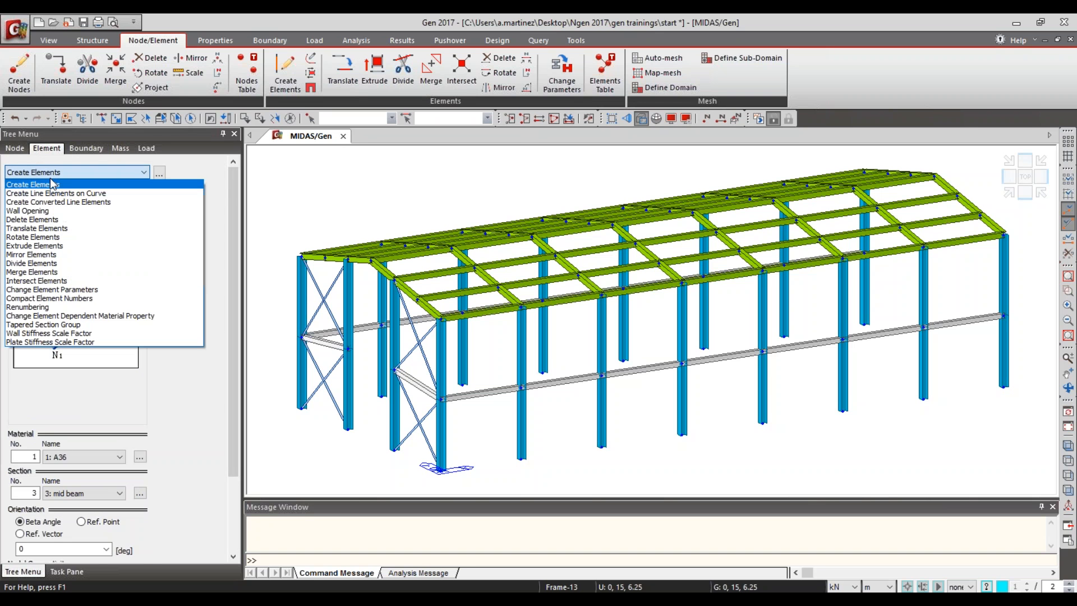
left_click(38, 228)
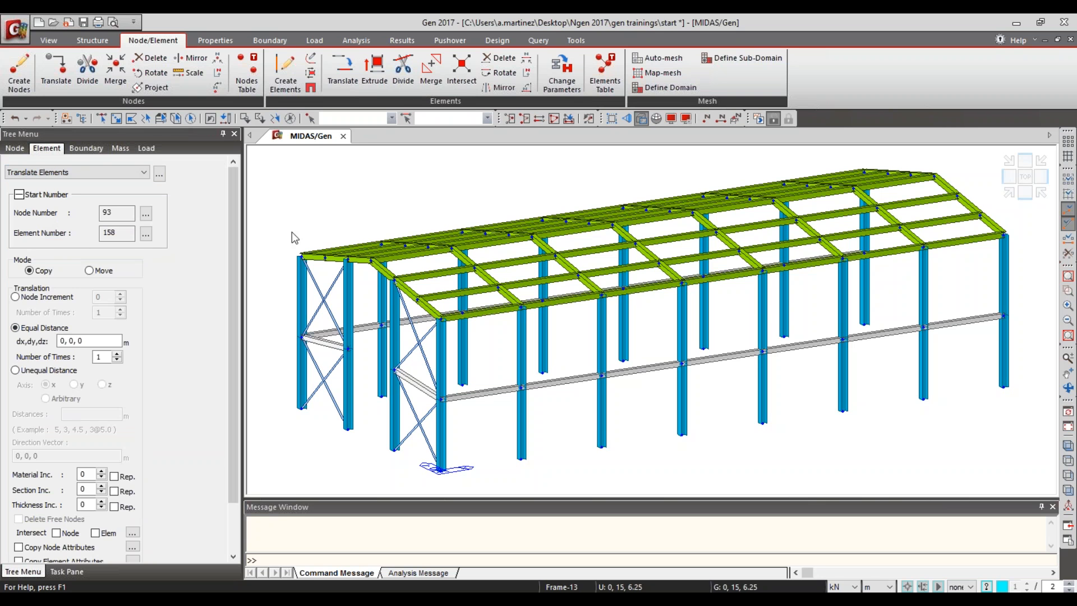
left_click(1068, 475)
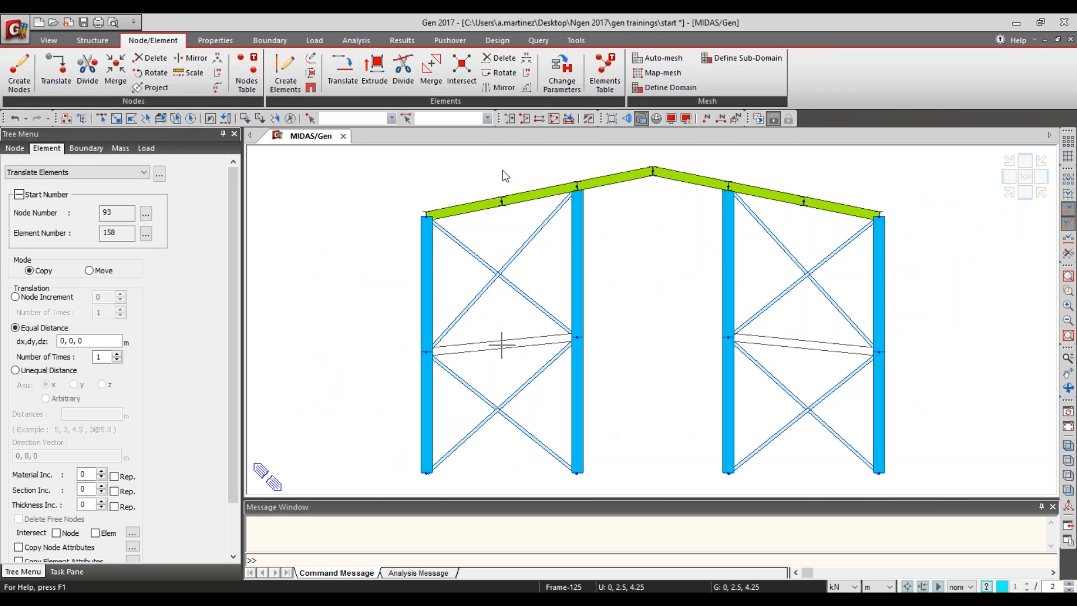
left_click(101, 119)
left_click_drag(857, 445, 783, 396)
left_click_drag(781, 475, 693, 188)
left_click_drag(639, 481, 494, 263)
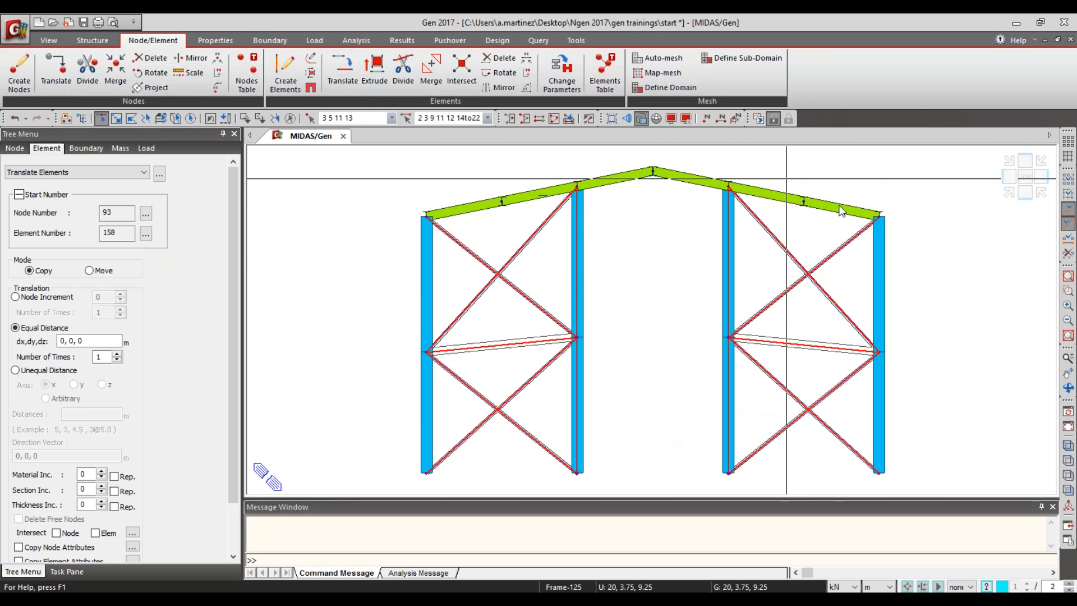
left_click(1068, 445)
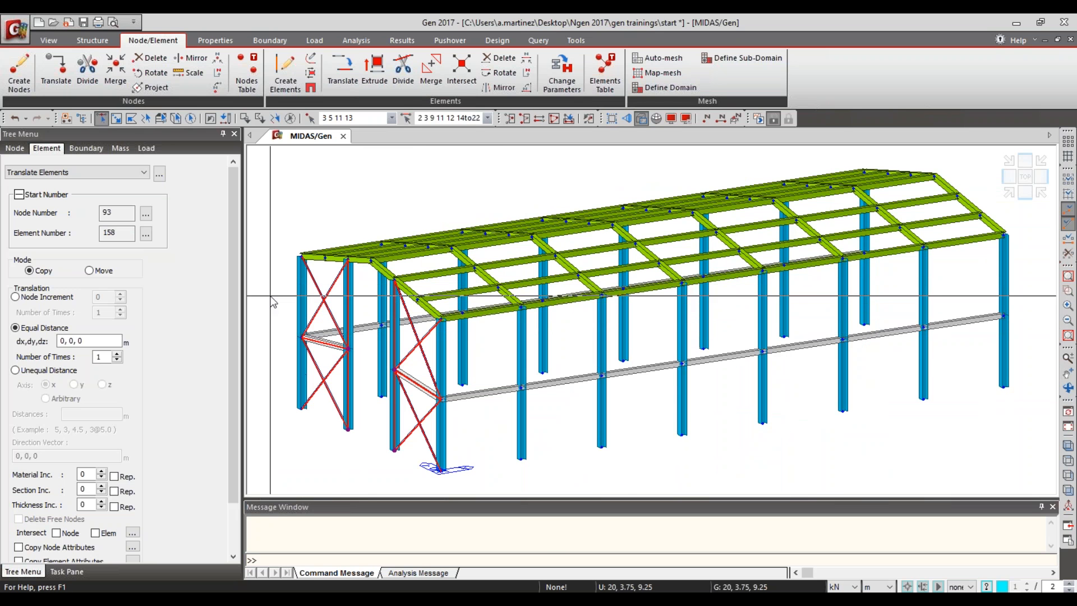
Step: Copy the selected elements once at an equal distance of 35, 0, 0 m to the last frame
left_click(64, 341)
double_click(62, 341)
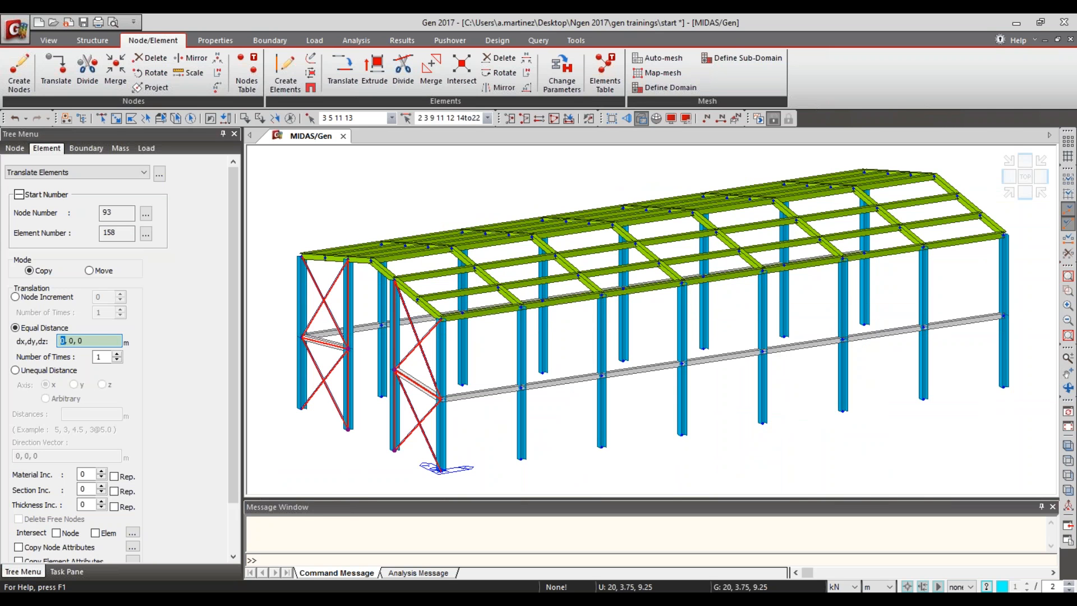
type("35")
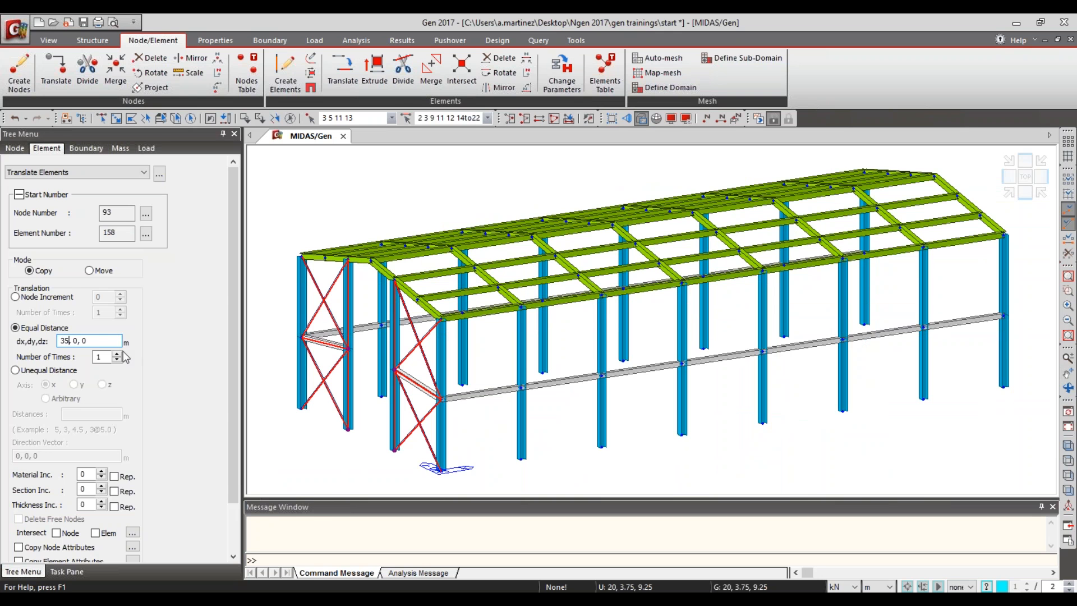
scroll(233, 382, "down", 2)
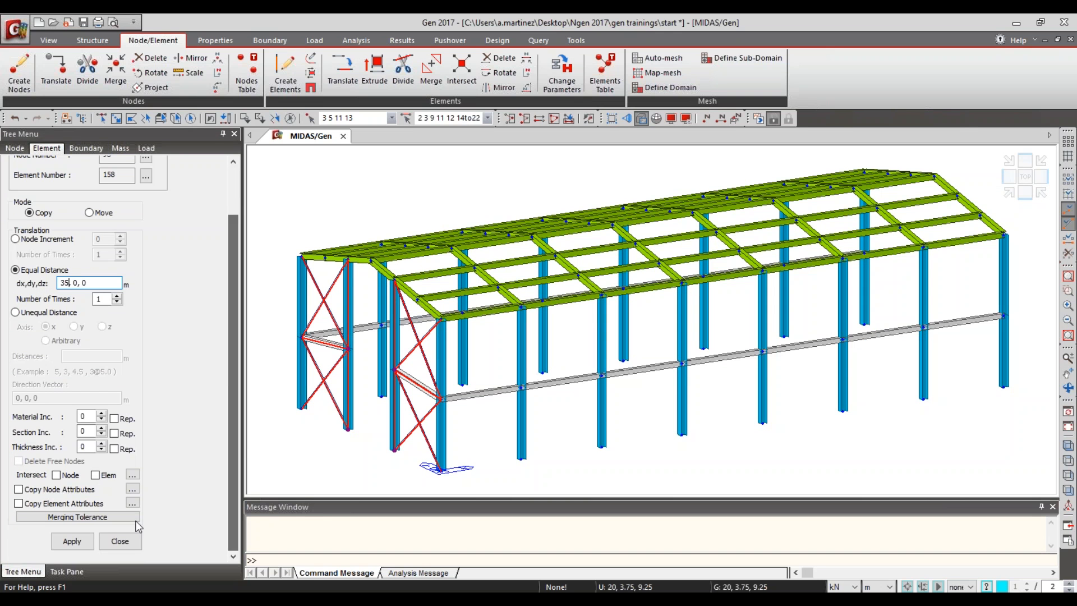
left_click(72, 541)
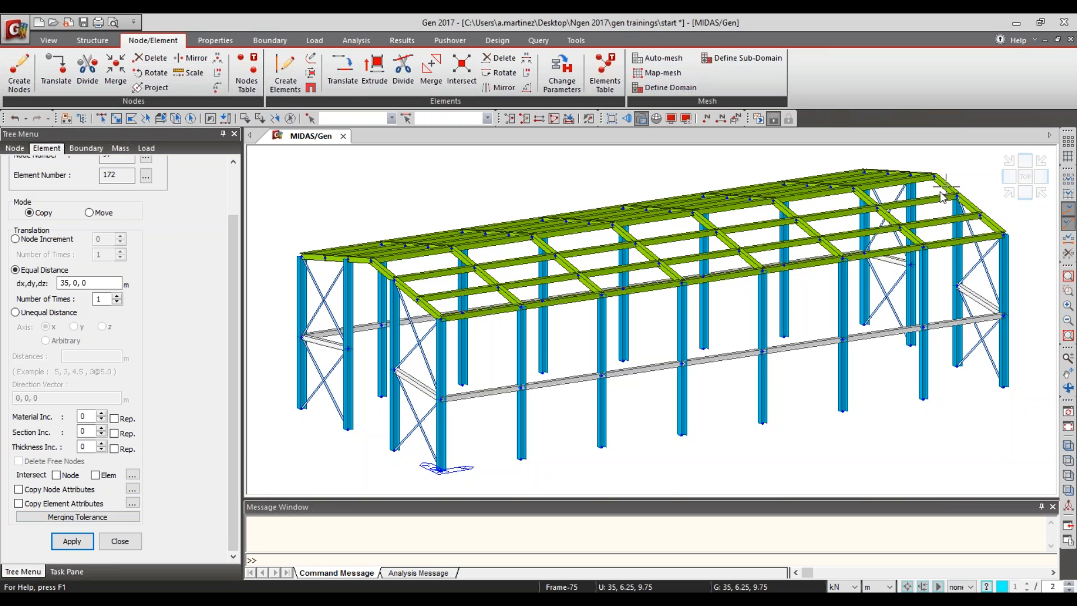
mouse_move(943, 196)
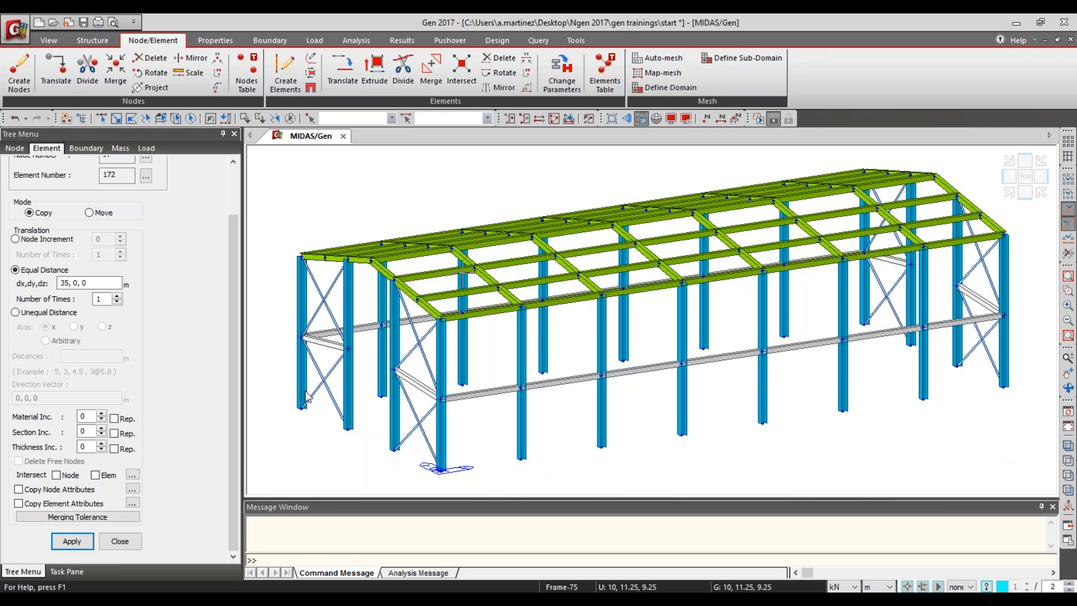
left_click(120, 542)
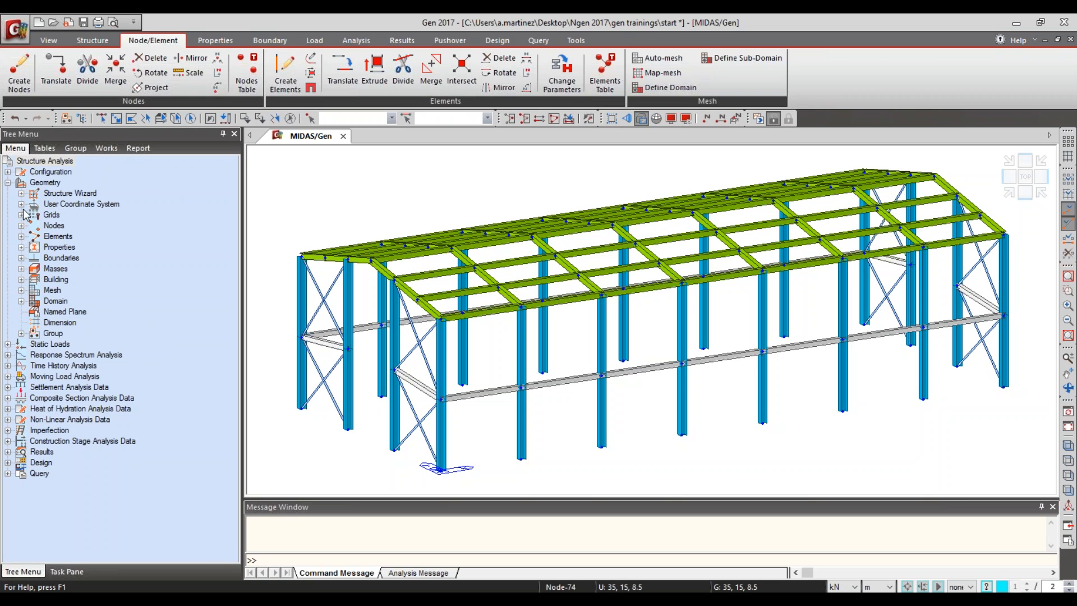
Step: Activate only the elements with the top beam section and show the roof in top view
left_click(21, 248)
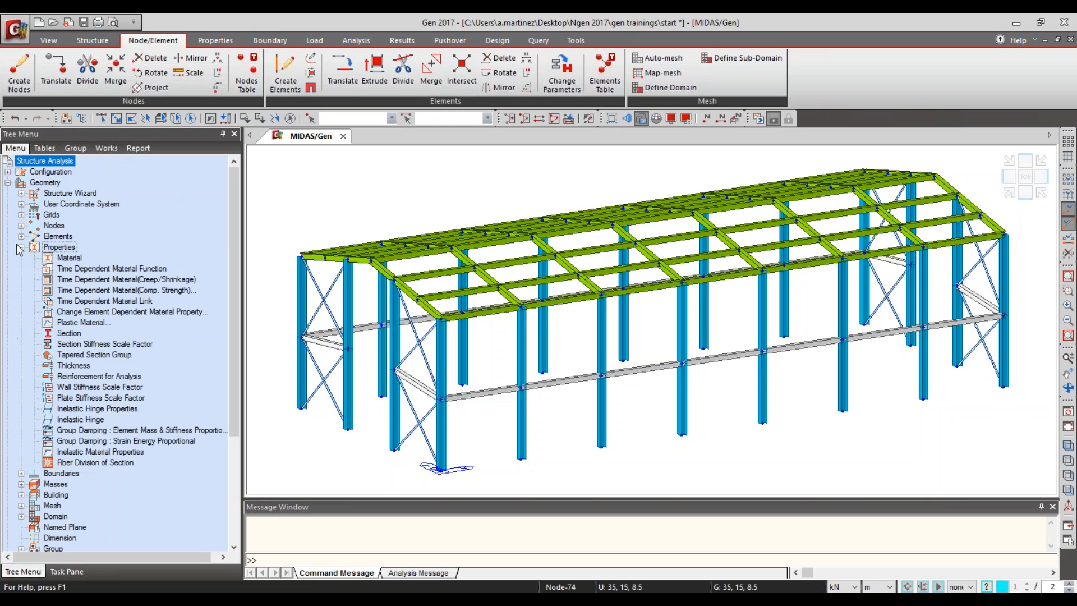
left_click(22, 248)
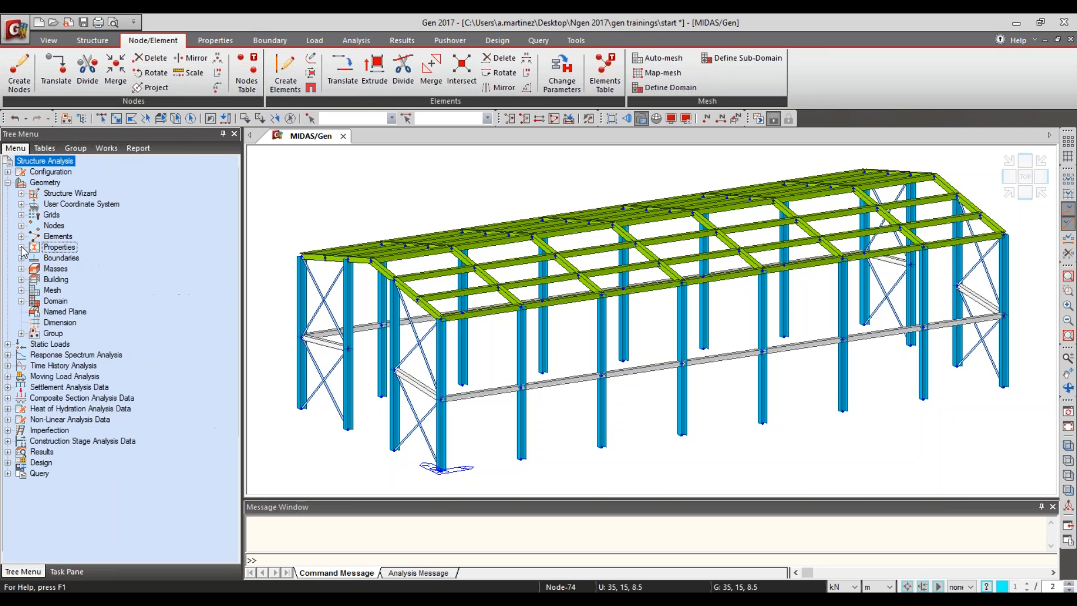
left_click(105, 148)
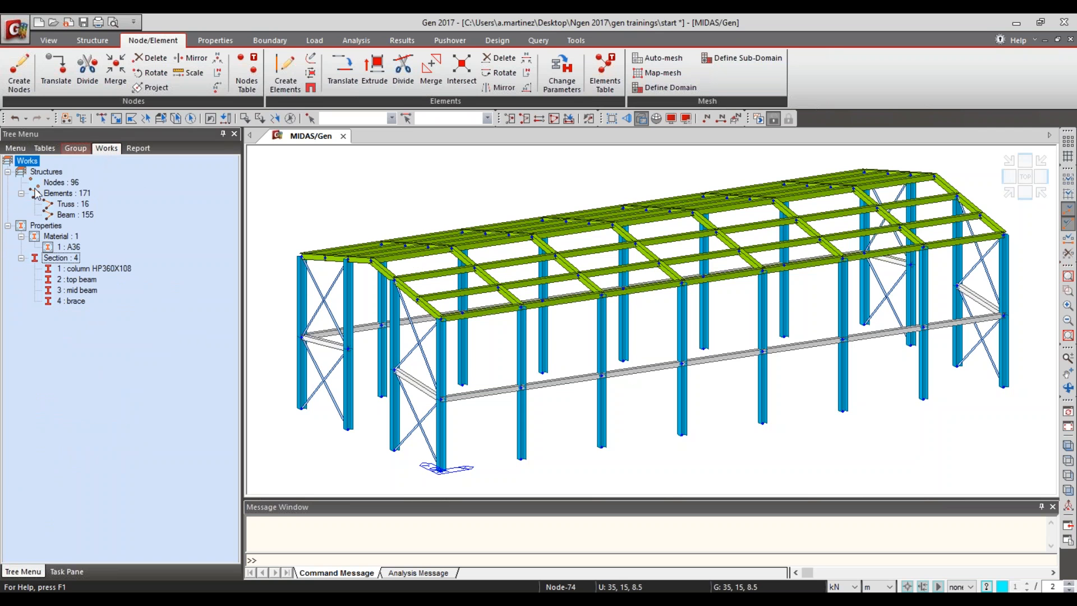
left_click(83, 281)
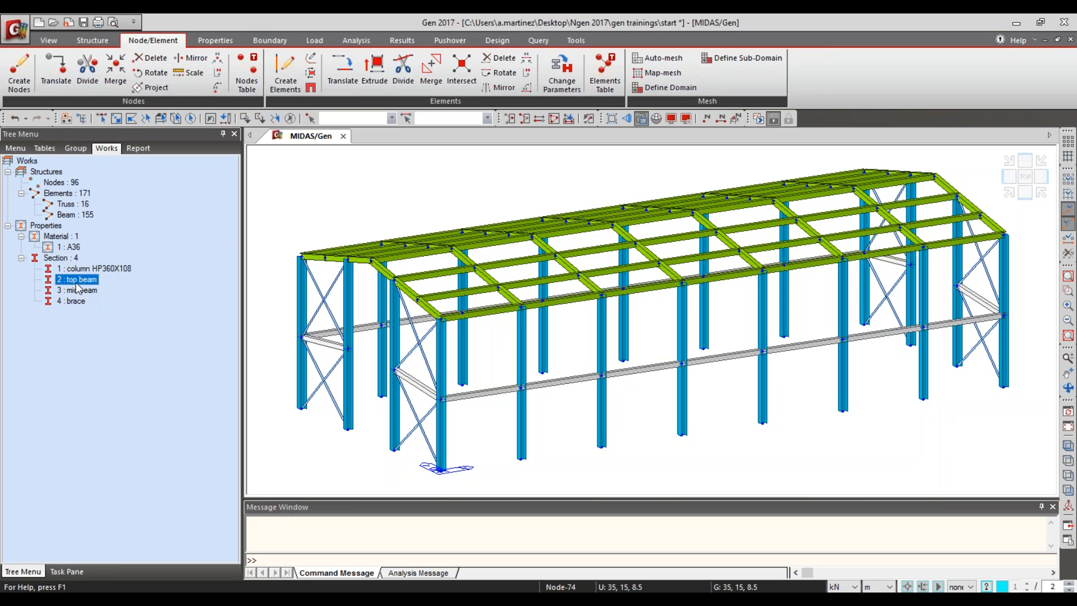
right_click(76, 284)
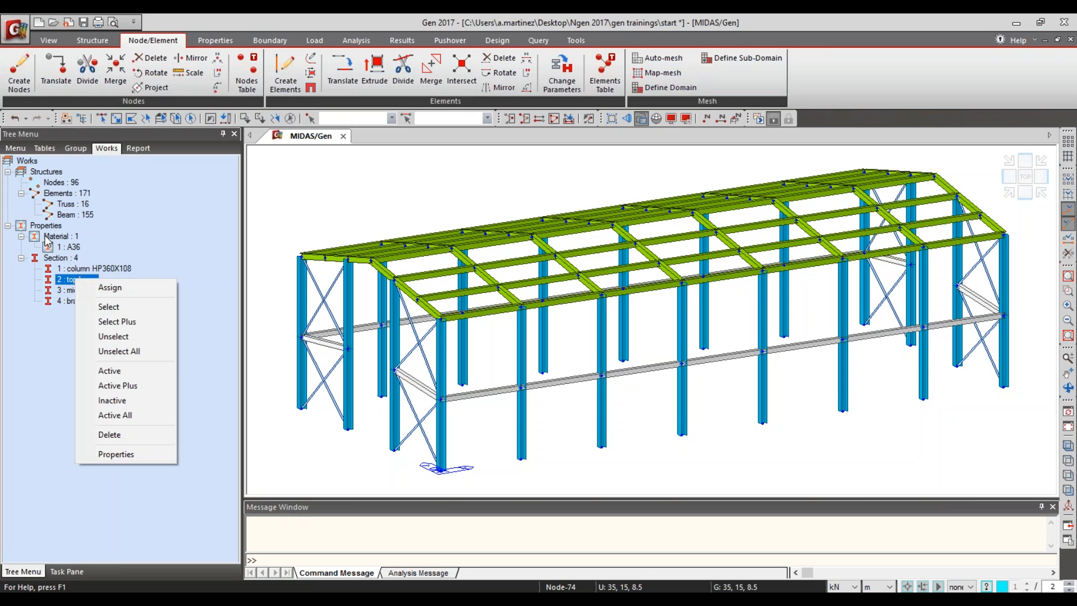
left_click(135, 370)
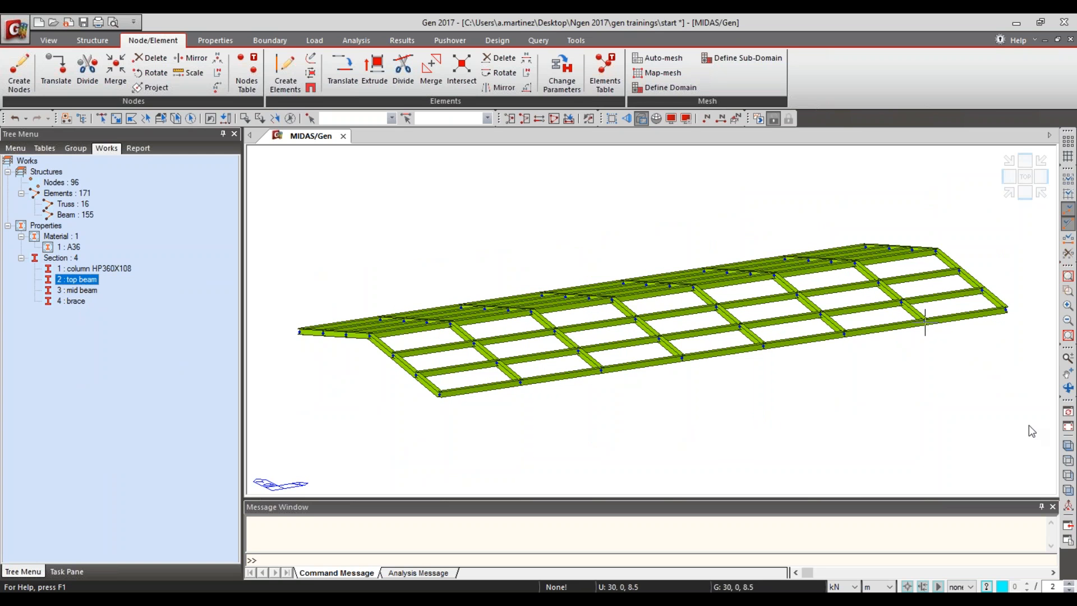
left_click(1068, 460)
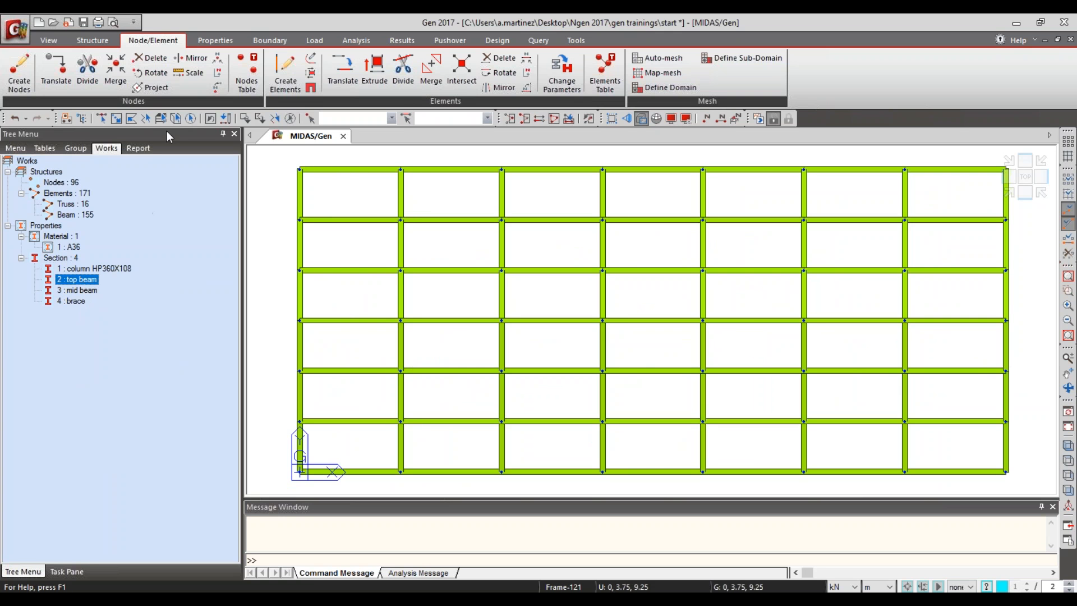
Step: Set up element creation for Truss elements with the brace section, with node and element intersection turned off
left_click(292, 64)
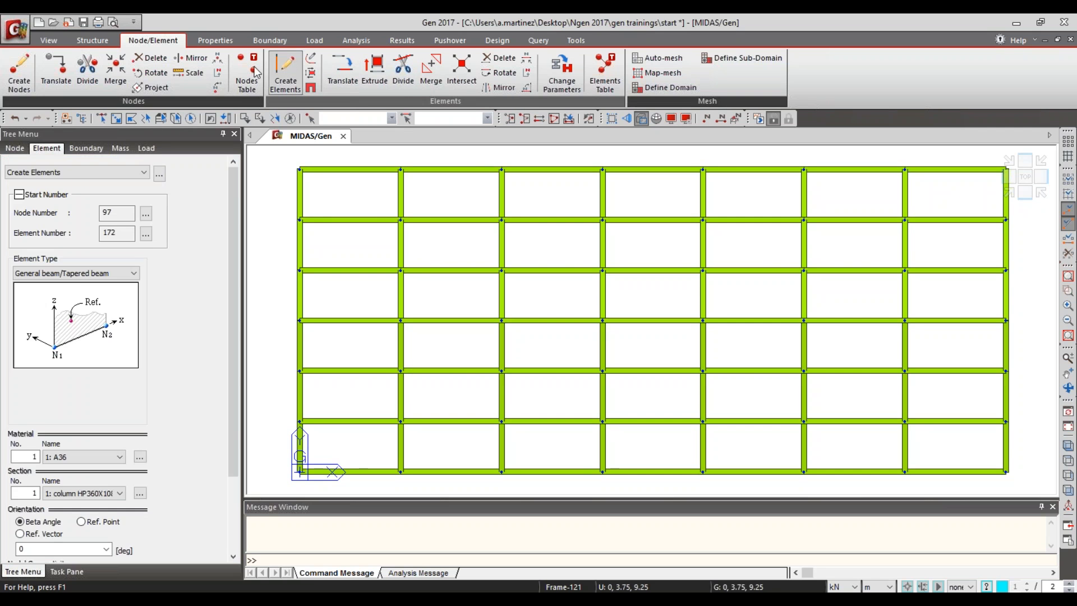
left_click(34, 274)
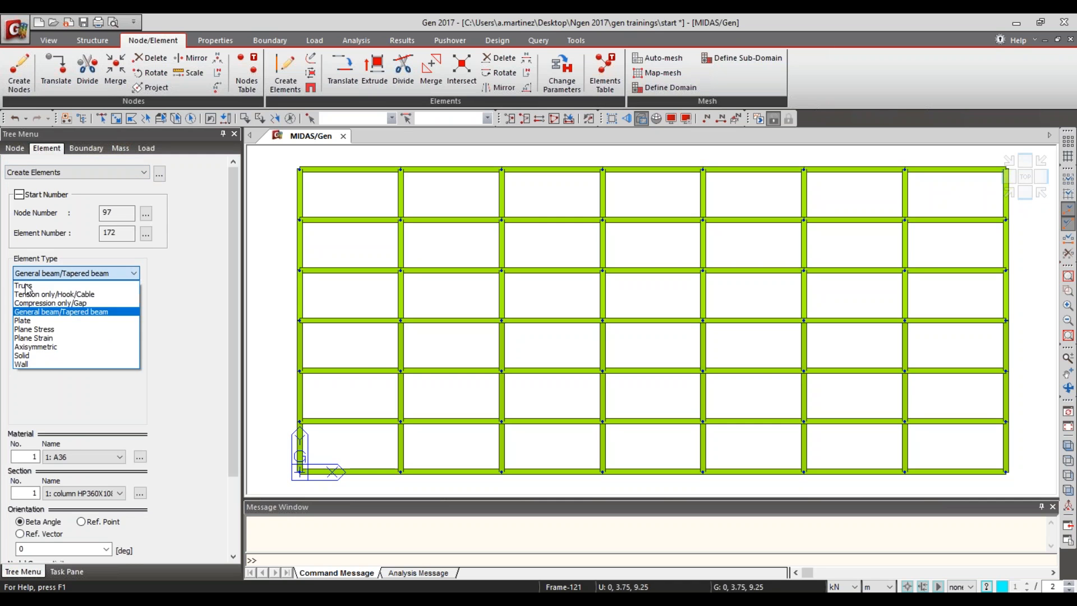
left_click(25, 287)
left_click_drag(231, 257, 224, 375)
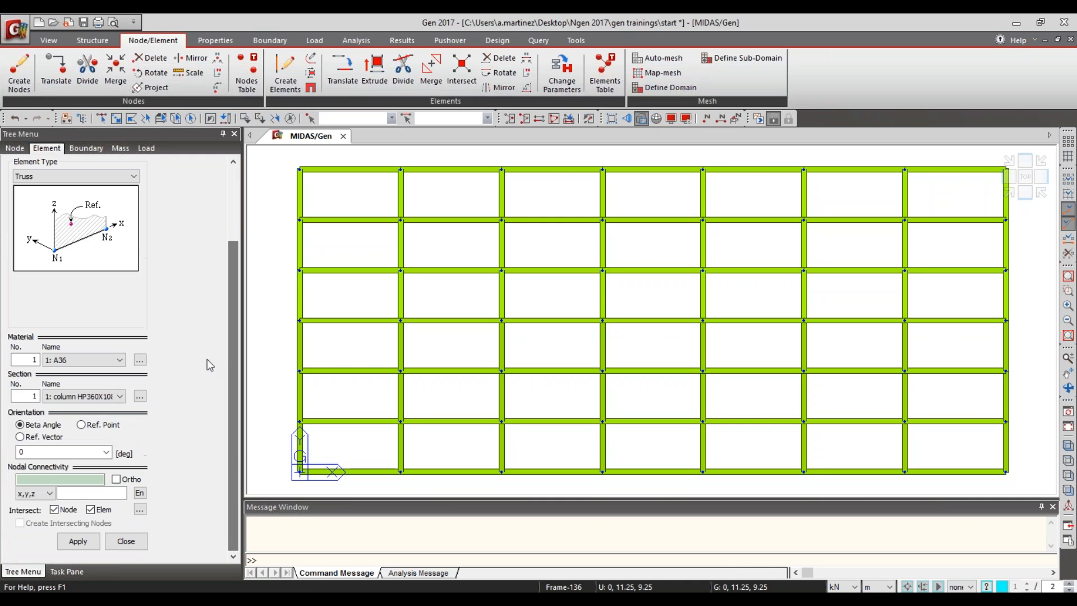
left_click(120, 397)
left_click(62, 437)
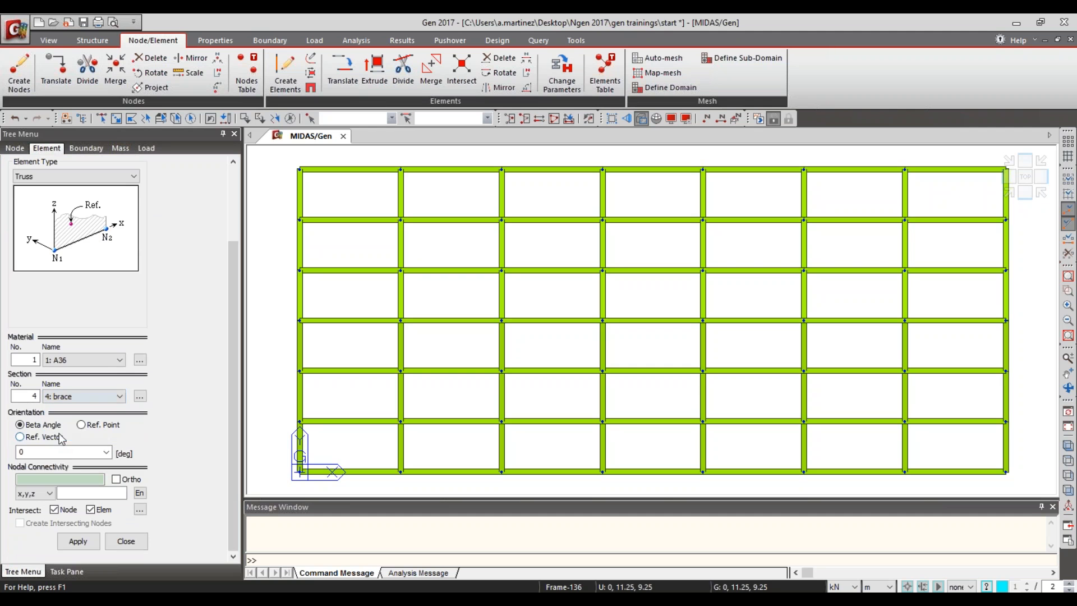
left_click(54, 509)
left_click(91, 510)
left_click(88, 482)
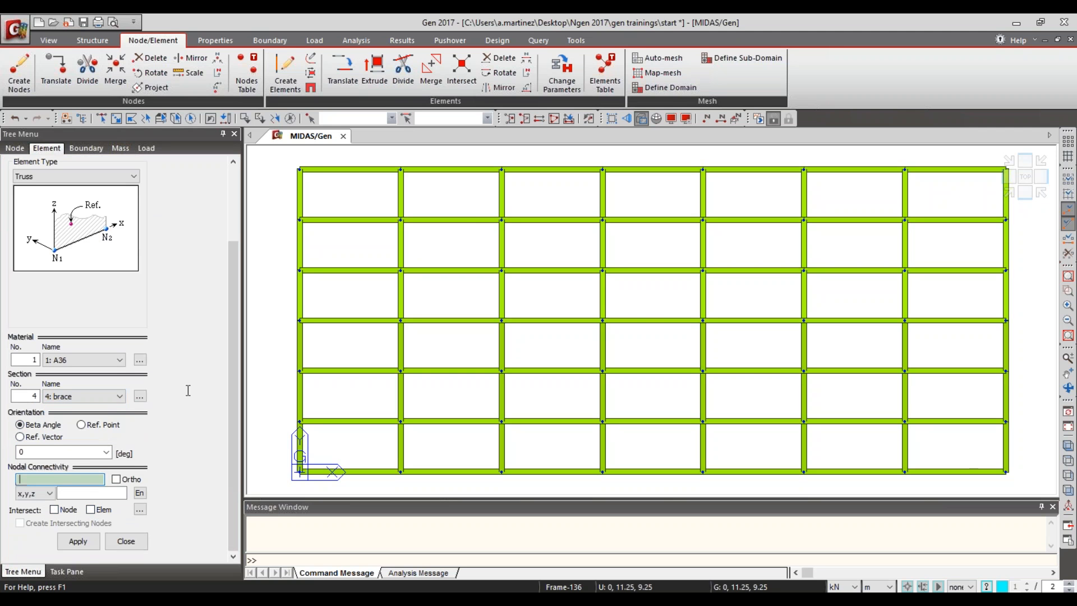
Step: Create crossed braces in the two roof panels of the first bay between Y = 15 m and Y = 10 m
left_click(300, 170)
left_click(401, 219)
left_click(401, 169)
left_click(300, 219)
left_click(300, 219)
left_click(400, 269)
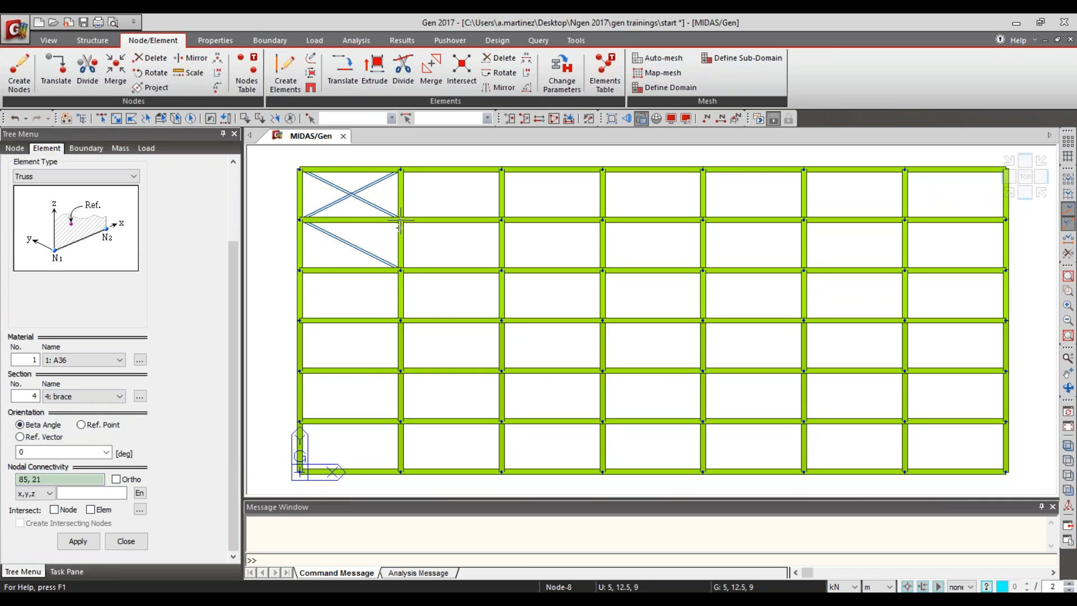
left_click(400, 219)
left_click(300, 270)
Step: Create a zigzag run of single braces through the first bay's remaining four roof panels, from Y = 10 m down to Y = 0
left_click(300, 269)
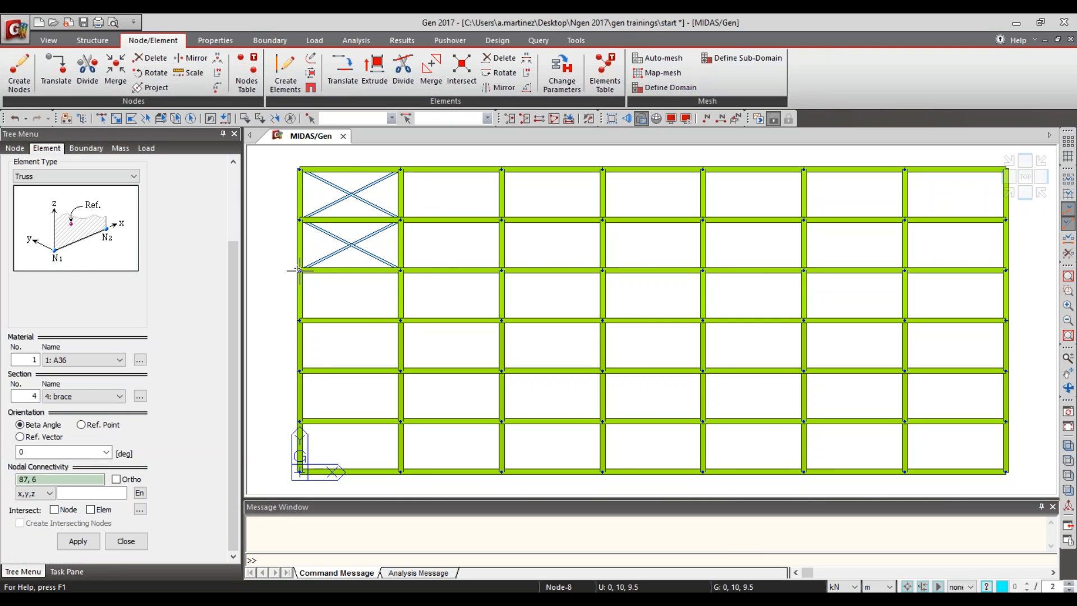
left_click(400, 321)
left_click(400, 321)
left_click(300, 371)
left_click(300, 371)
left_click(400, 422)
left_click(400, 422)
left_click(300, 471)
Step: Add the opposing diagonals in the same four roof panels, from Y = 0 back to Y = 10 m, to complete the X-bracing
left_click(401, 472)
left_click(300, 421)
left_click(300, 422)
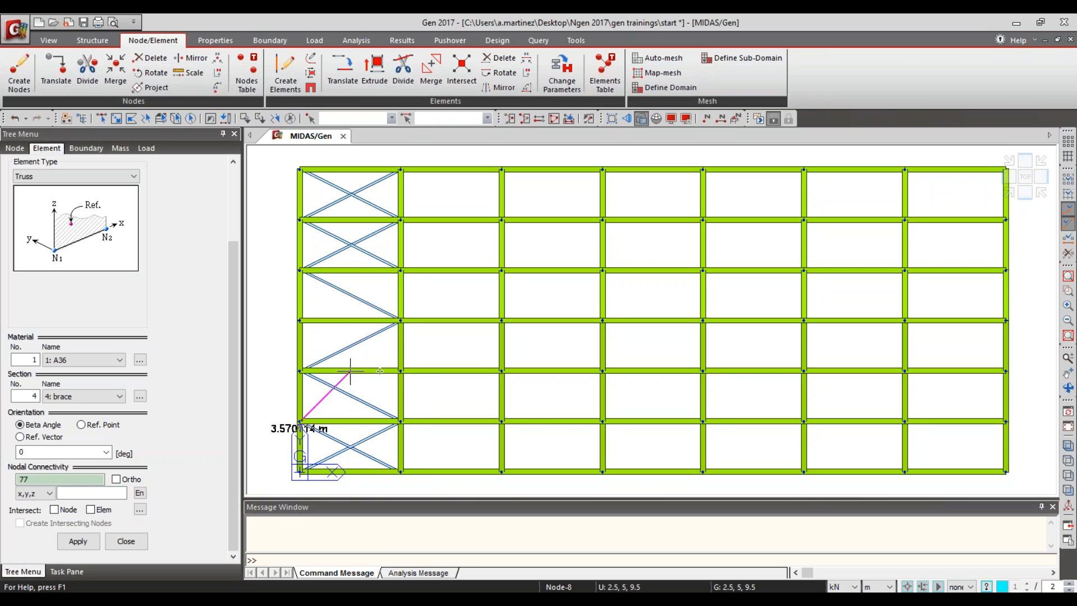
left_click(401, 371)
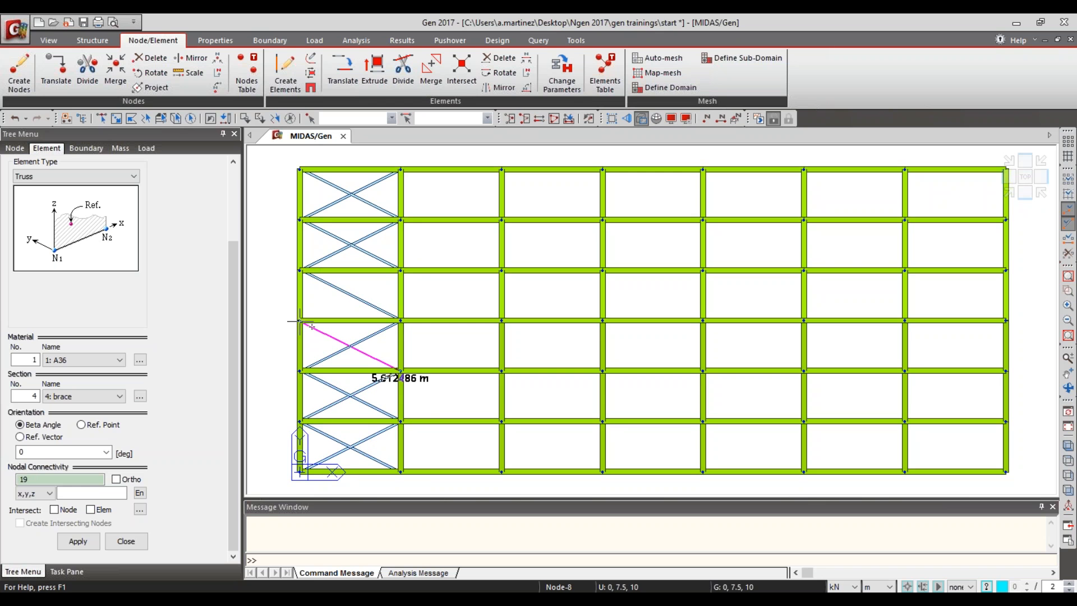
left_click(300, 321)
left_click(401, 271)
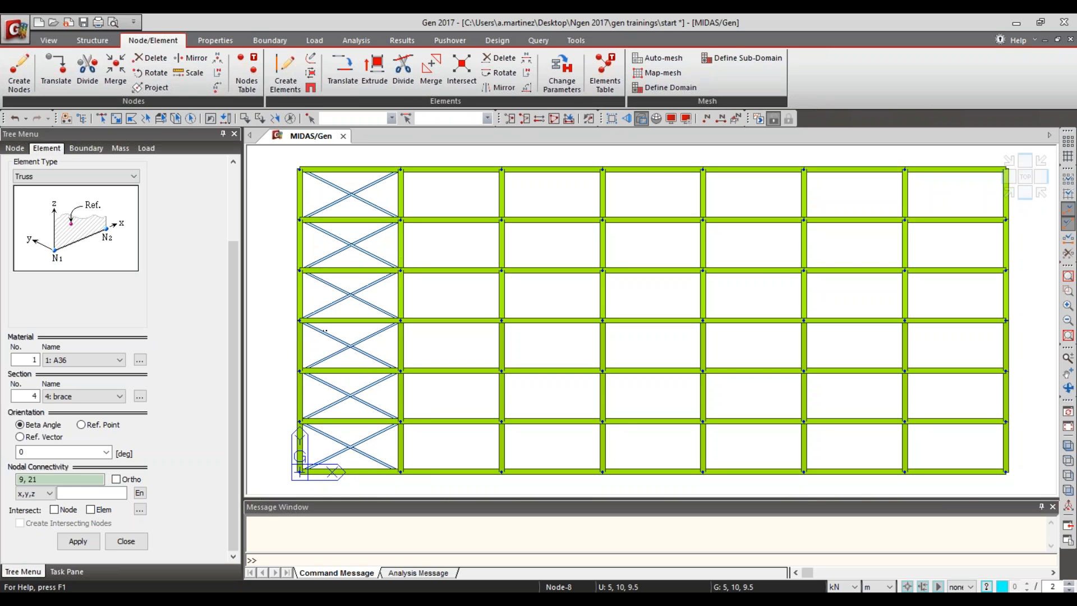
Step: Copy the X-braces of the first bay's four middle roof panels along X at 15 m spacing, 2 times
left_click(1070, 446)
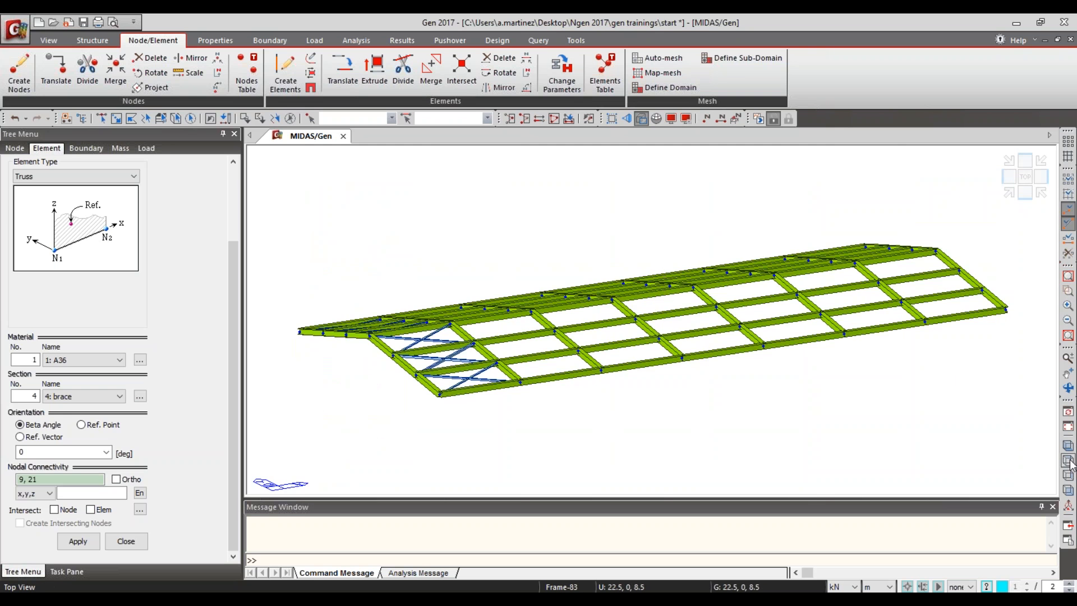
left_click(1070, 461)
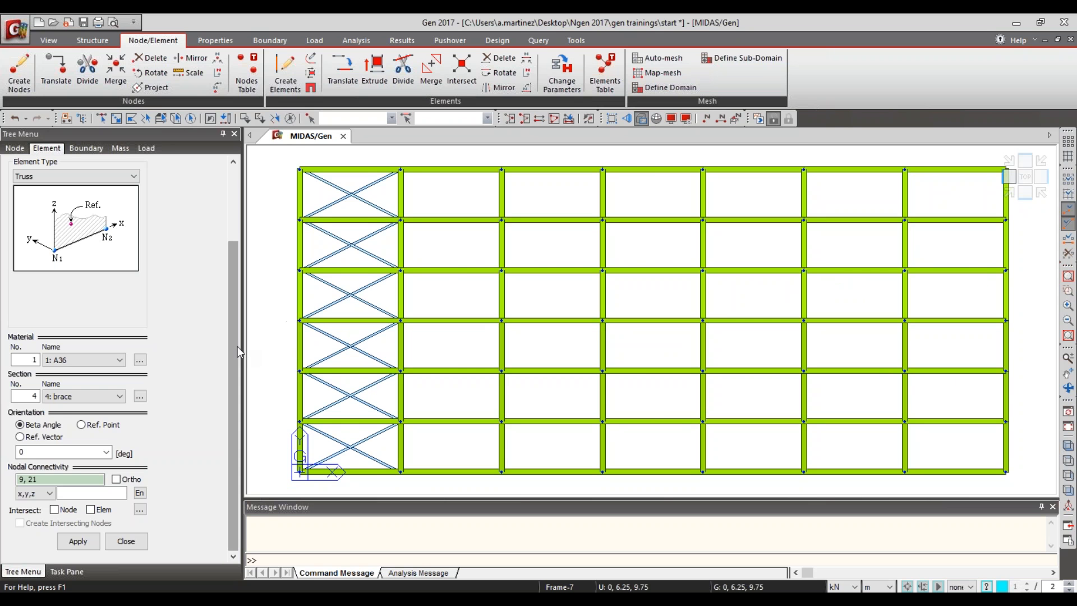
scroll(237, 346, "up", 3)
left_click(90, 169)
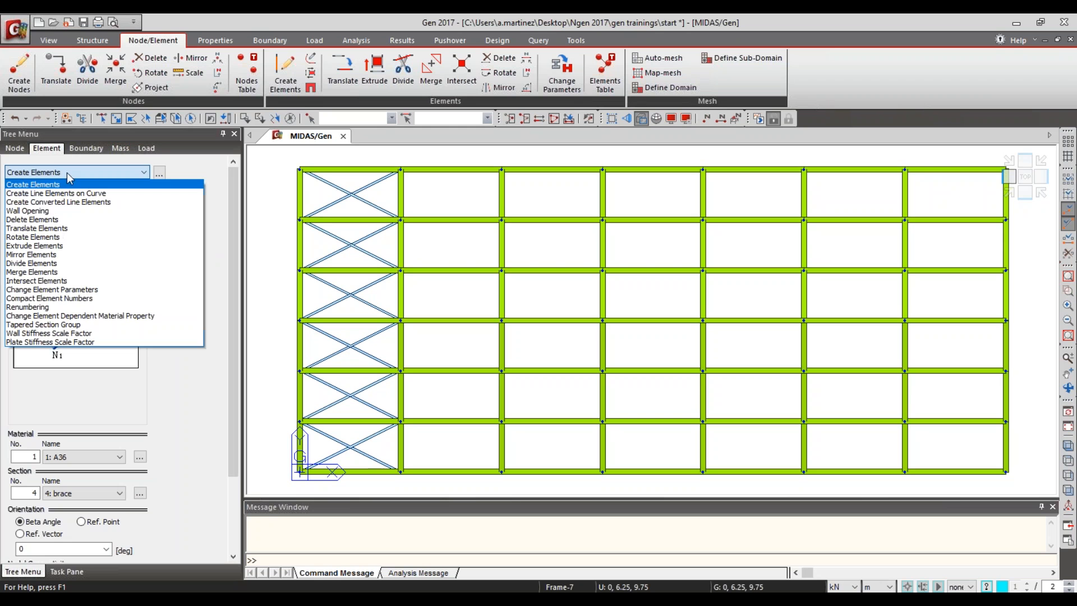
left_click(35, 227)
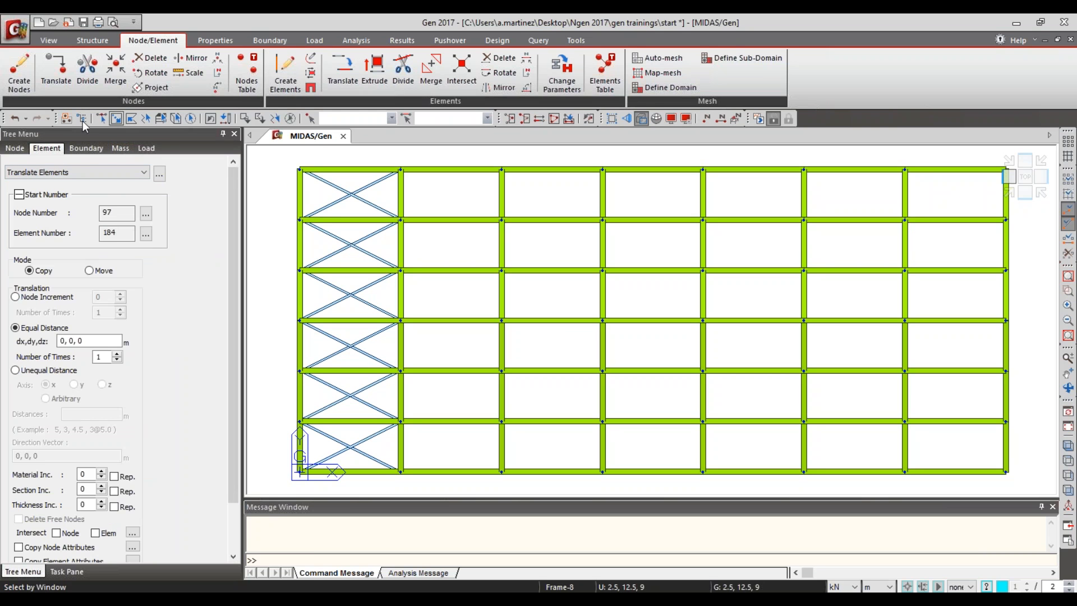
left_click(102, 119)
left_click_drag(365, 255, 340, 239)
left_click(359, 295)
left_click(344, 343)
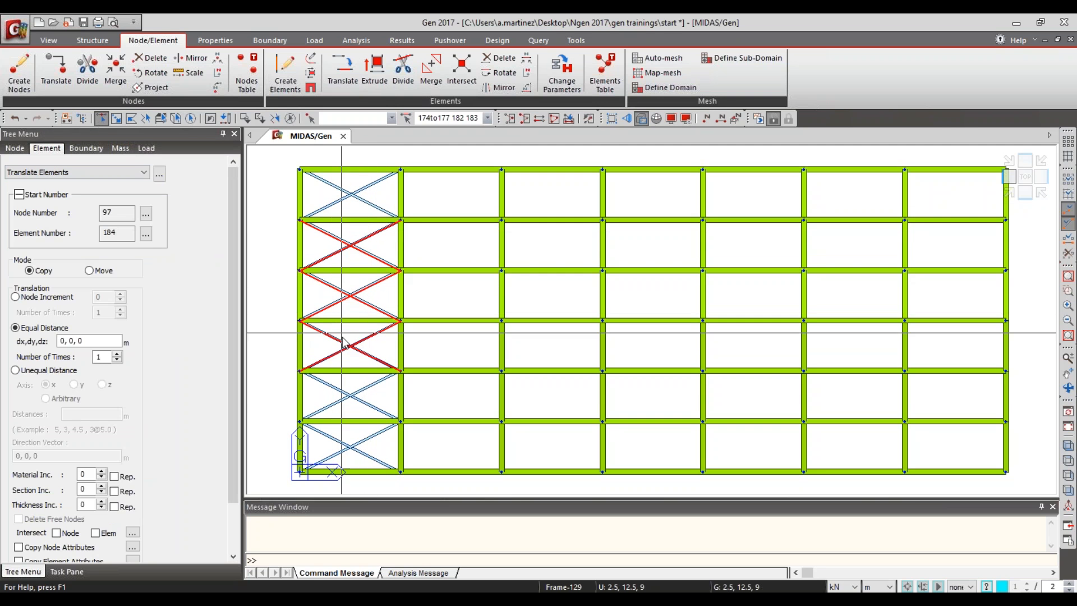
left_click(346, 399)
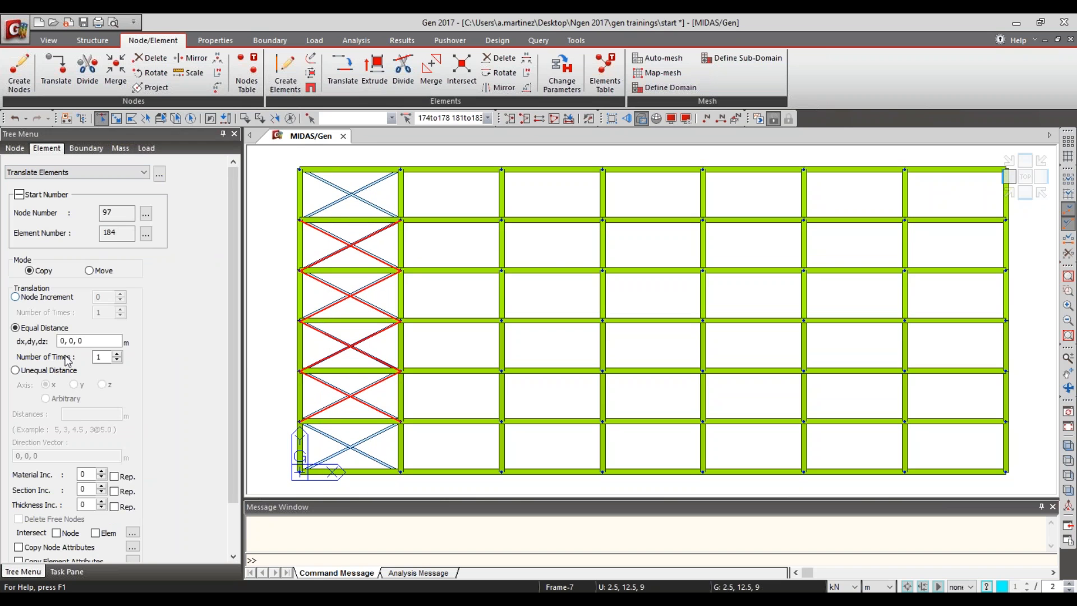
left_click(62, 341)
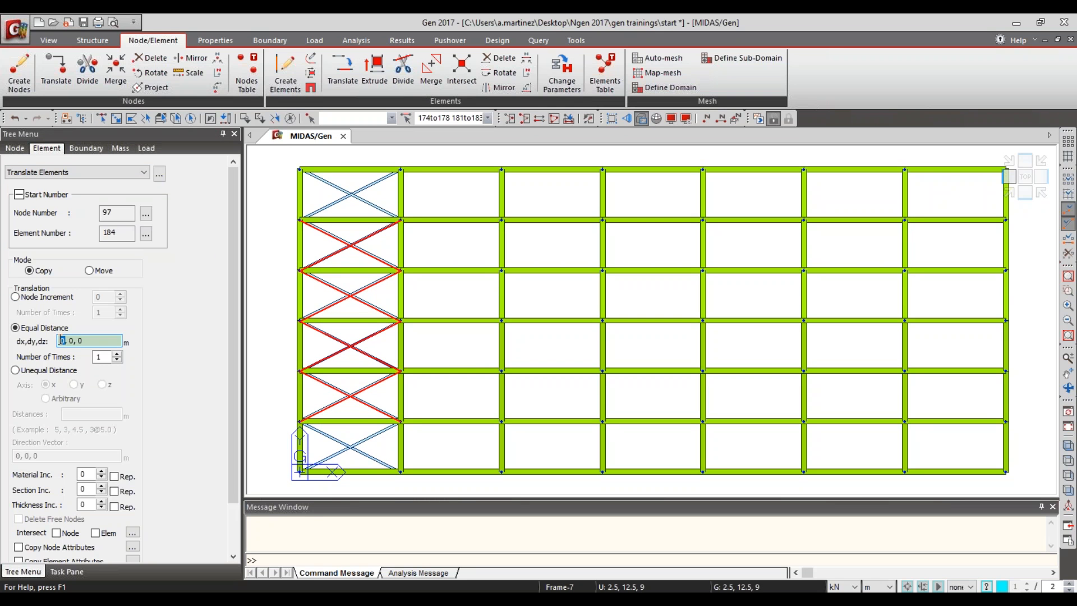
type("15")
key("Tab")
type("2")
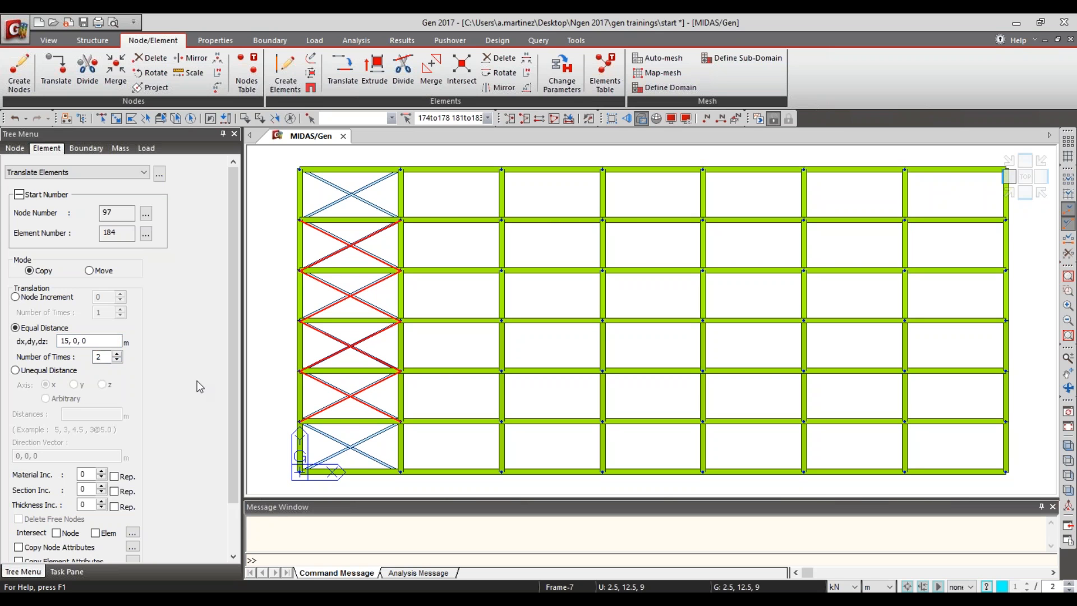
scroll(238, 406, "down", 2)
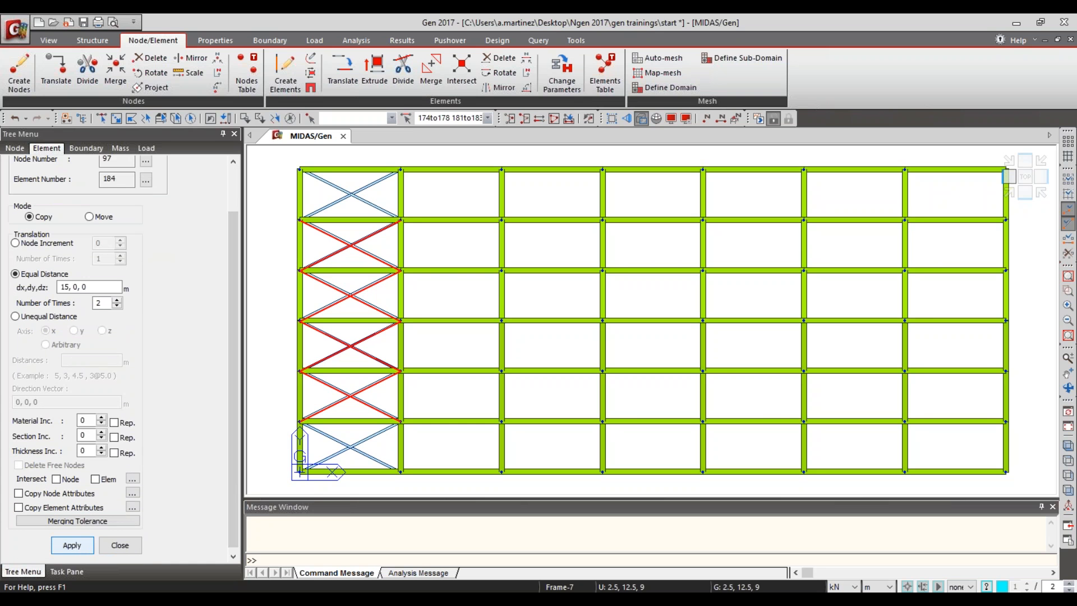
left_click(72, 545)
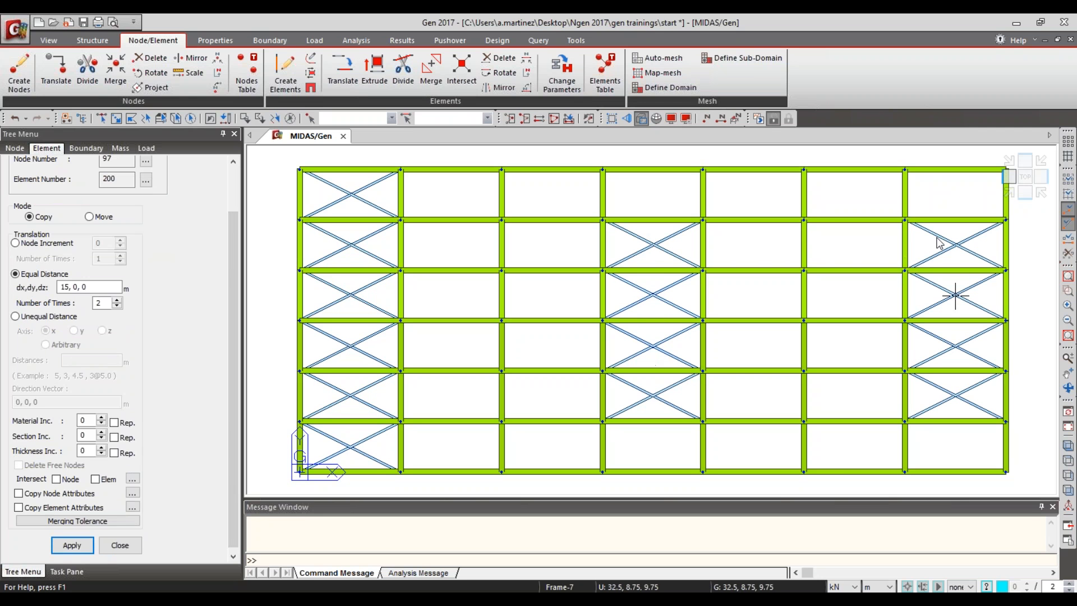
Step: Copy the X-braces of the first bay's two outermost roof panels along X at 5 m spacing, 6 times
left_click(101, 119)
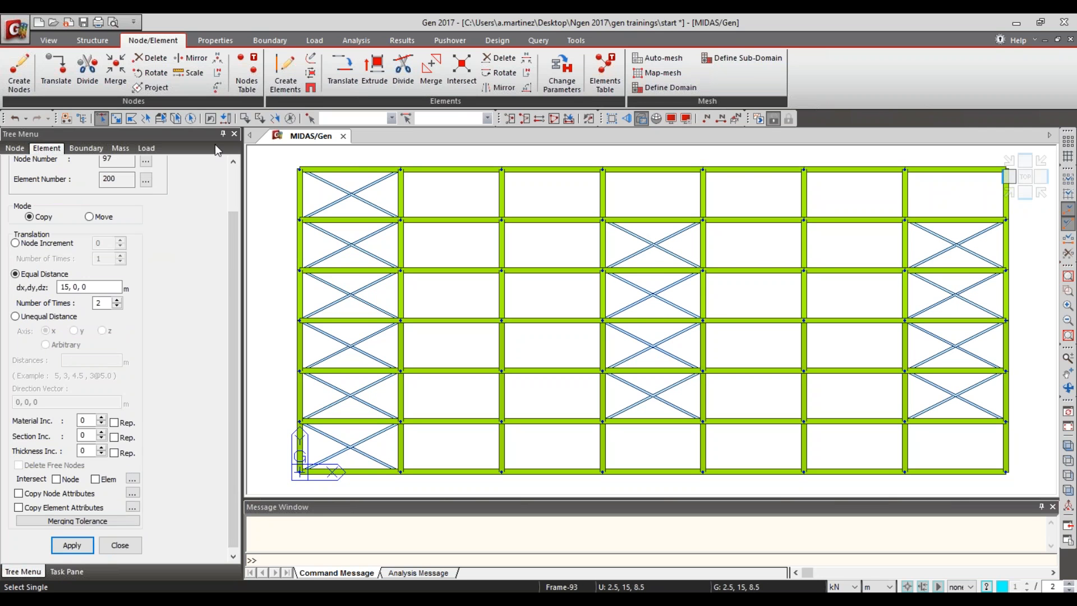
left_click_drag(363, 199, 345, 188)
left_click_drag(362, 457, 346, 447)
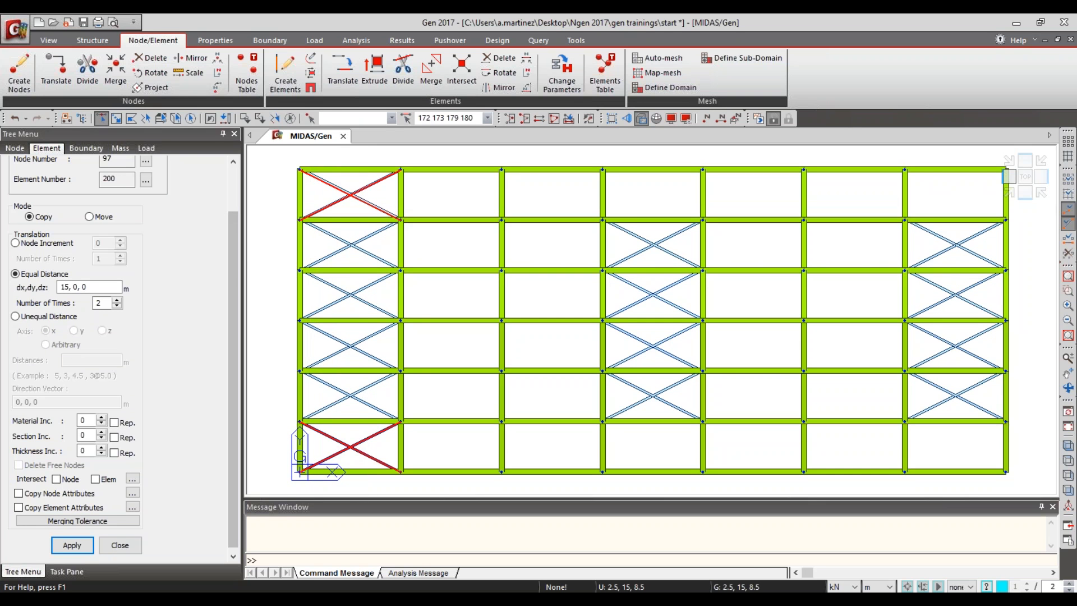
left_click_drag(69, 286, 47, 285)
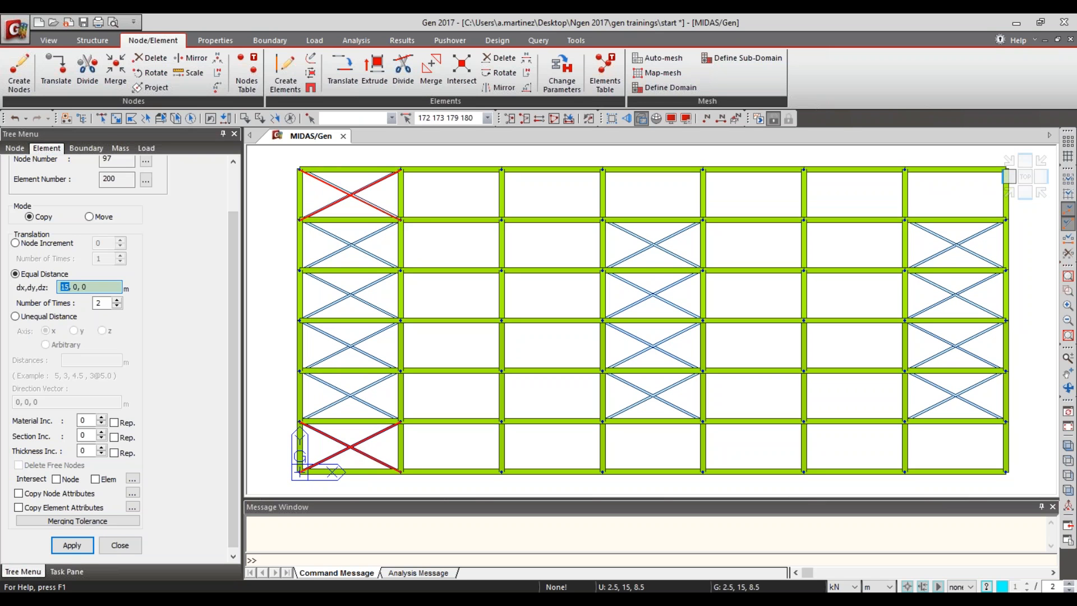
type("5")
key("Tab")
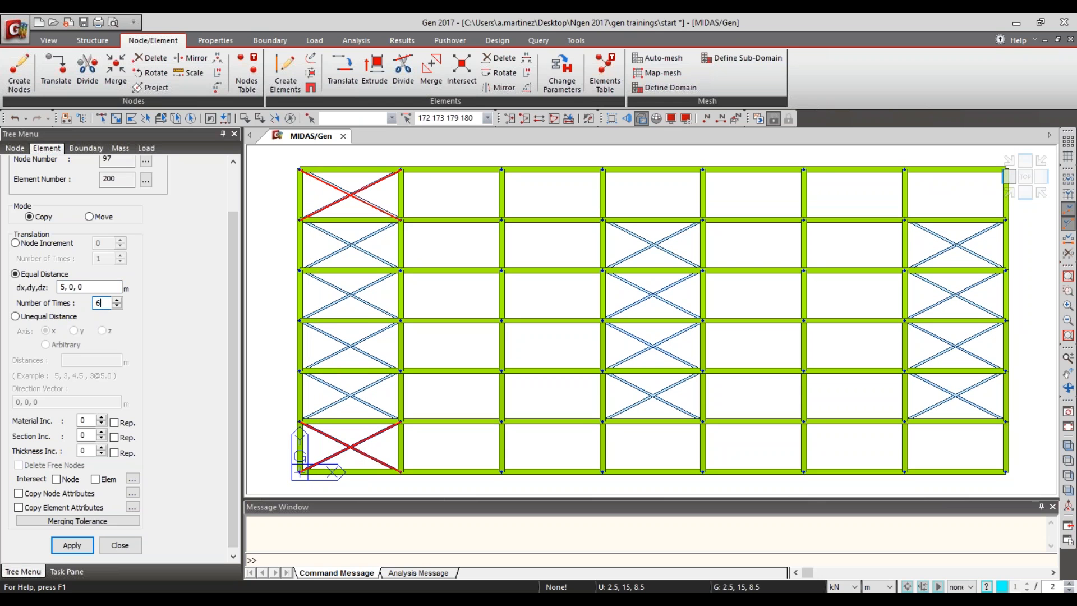
left_click(72, 546)
right_click(854, 169)
left_click(822, 154)
Step: Close element translation and reactivate all elements of the building in isometric view
left_click(1069, 447)
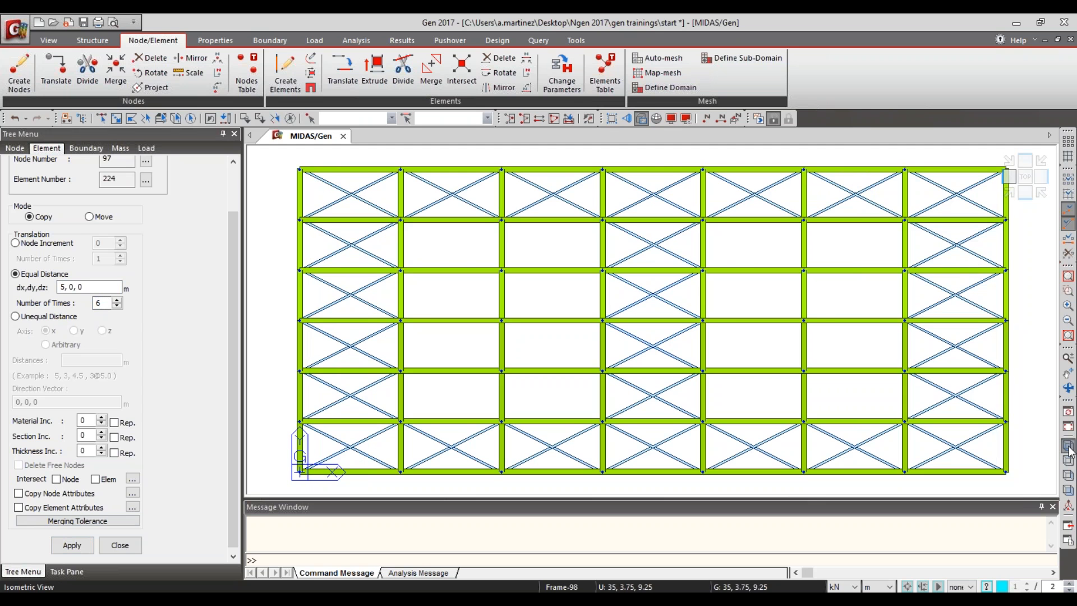
left_click(113, 544)
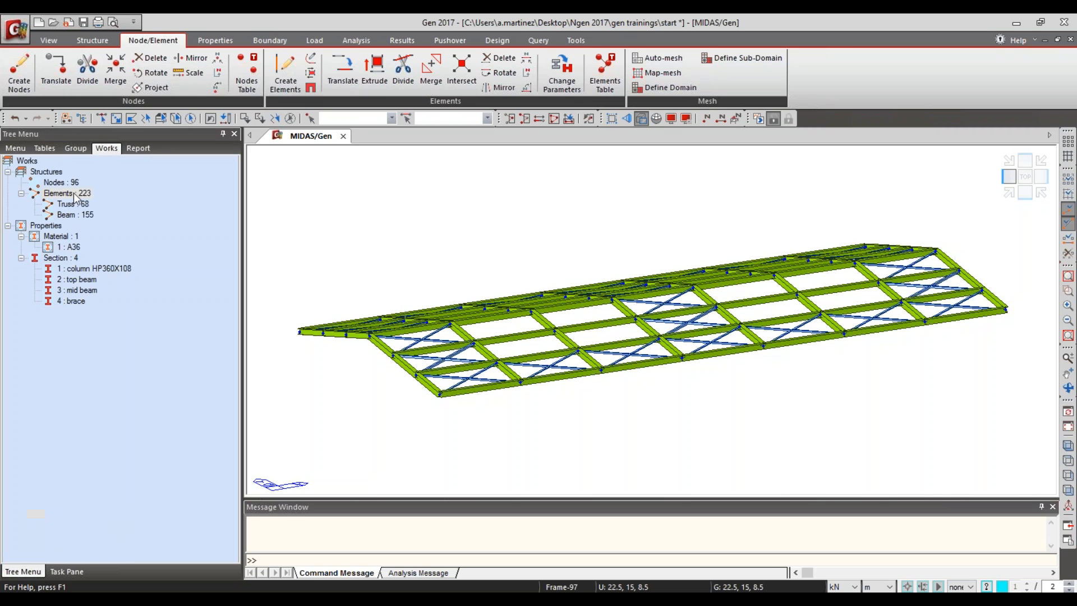
right_click(80, 280)
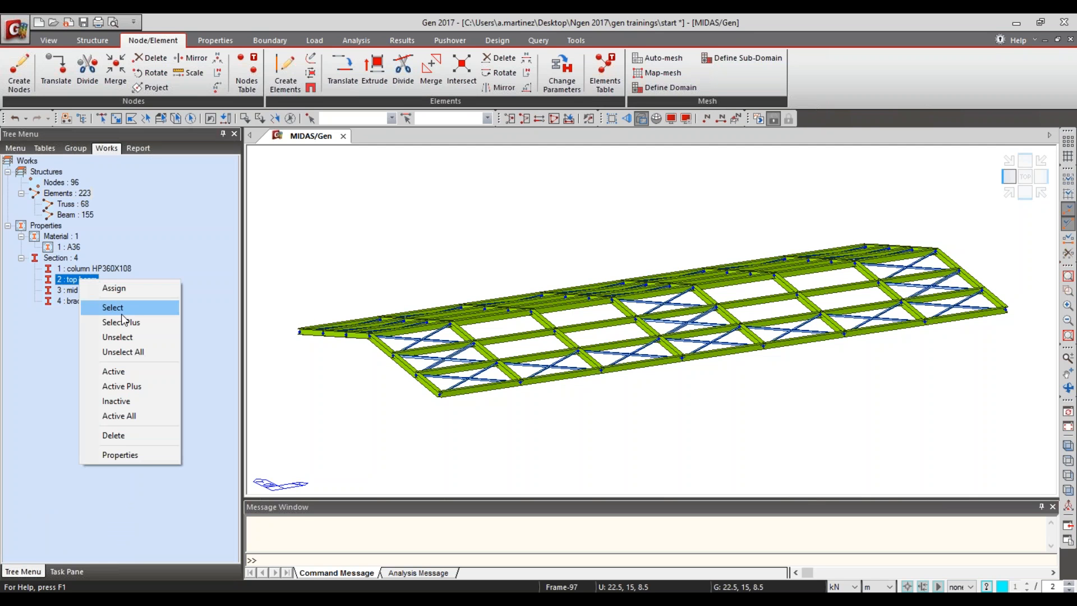
left_click(129, 416)
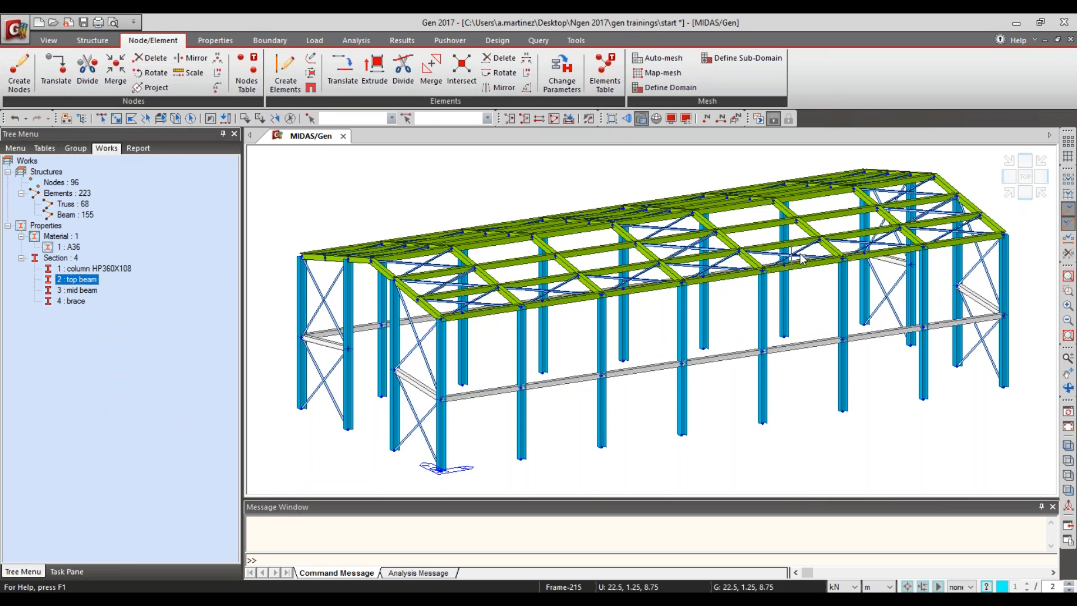
mouse_move(801, 258)
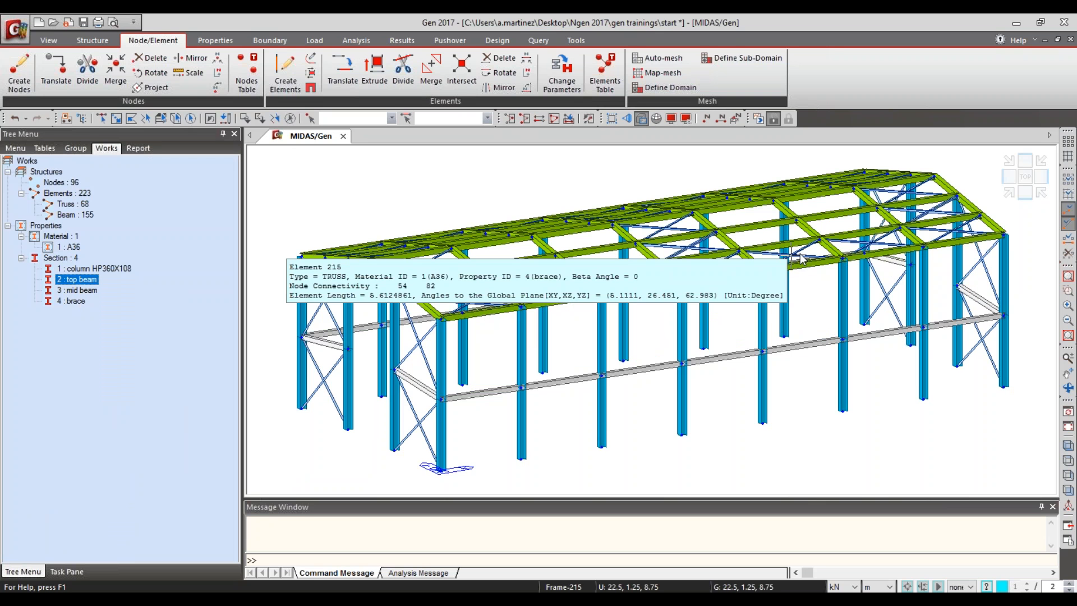
Step: Turn off hidden-surface display and set up Truss element creation with section 4: brace, with node and element intersection turned off
left_click(281, 86)
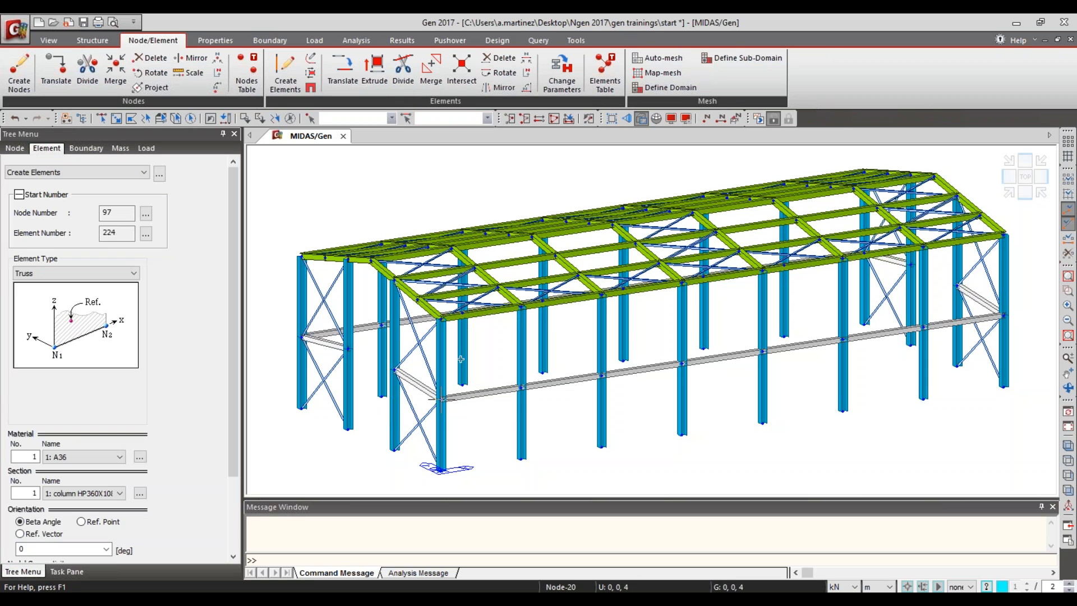
left_click_drag(232, 247, 234, 319)
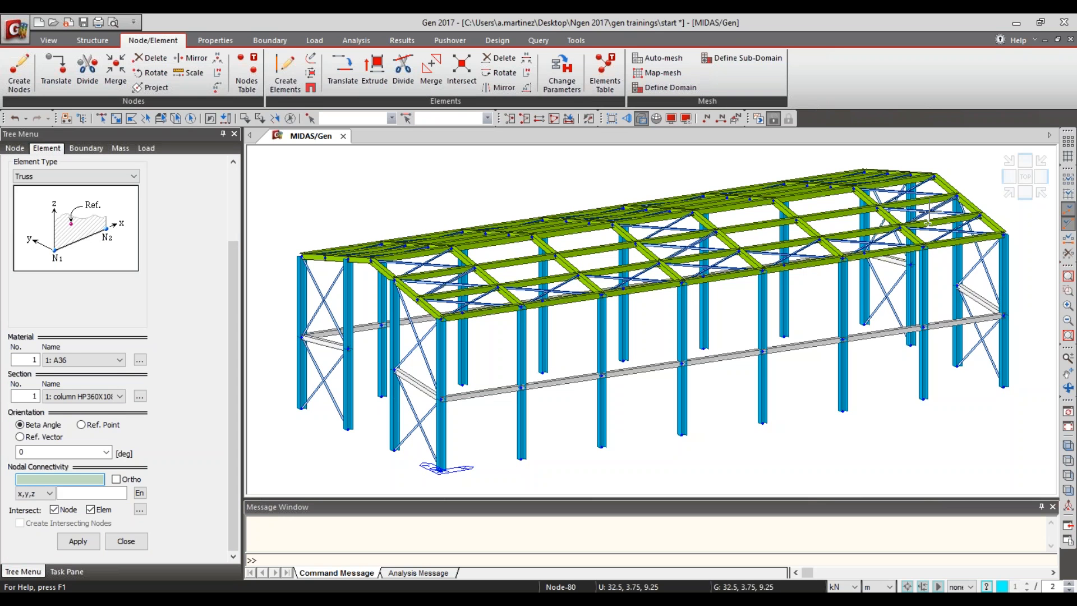
left_click(59, 42)
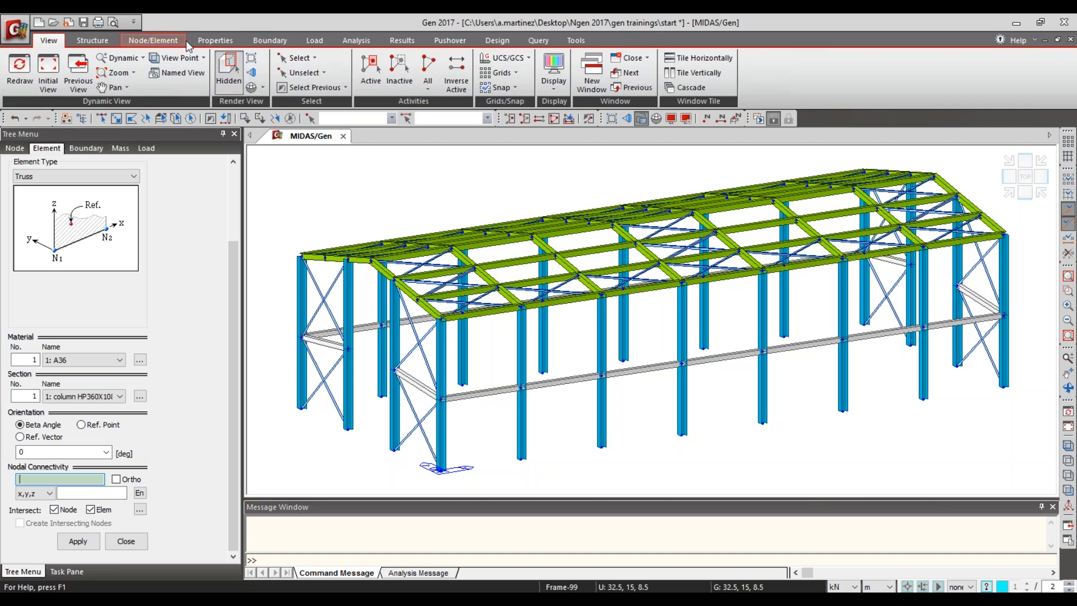
left_click(228, 69)
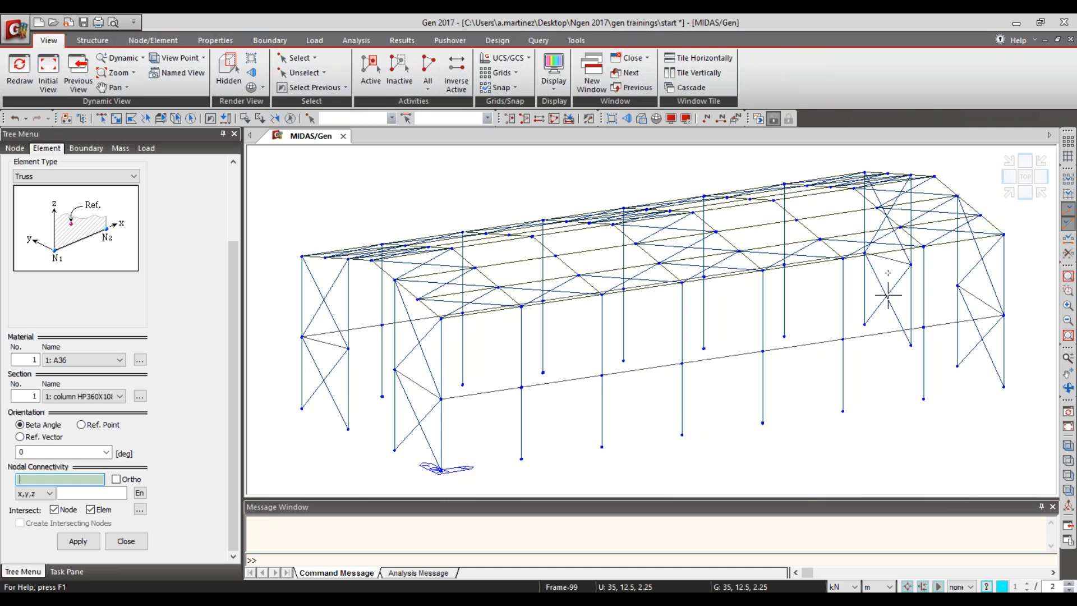
middle_click_drag(915, 306, 870, 319, "ctrl")
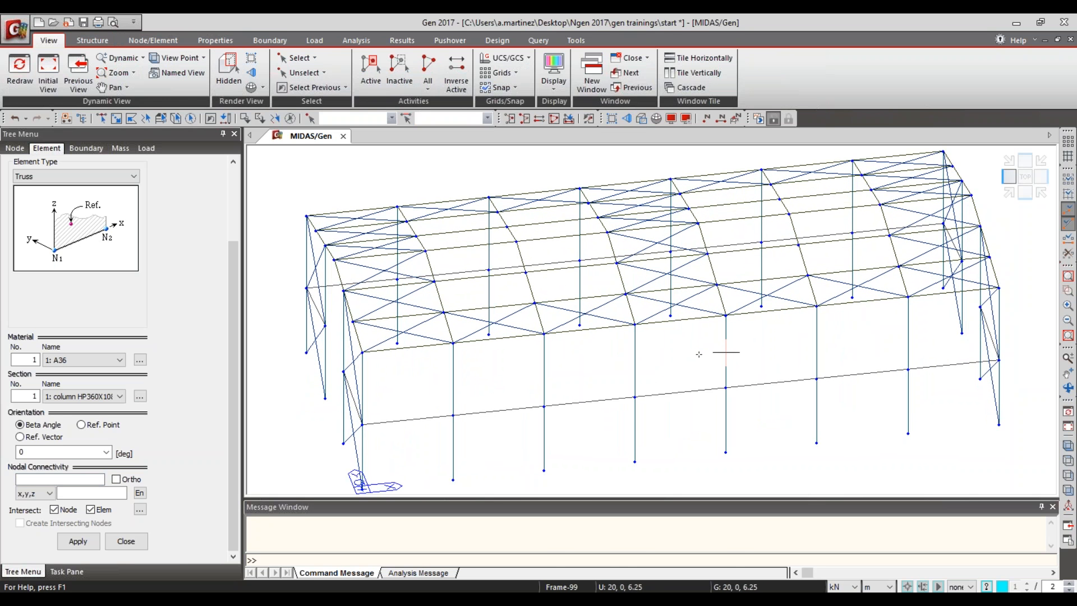
middle_click_drag(685, 392, 676, 344)
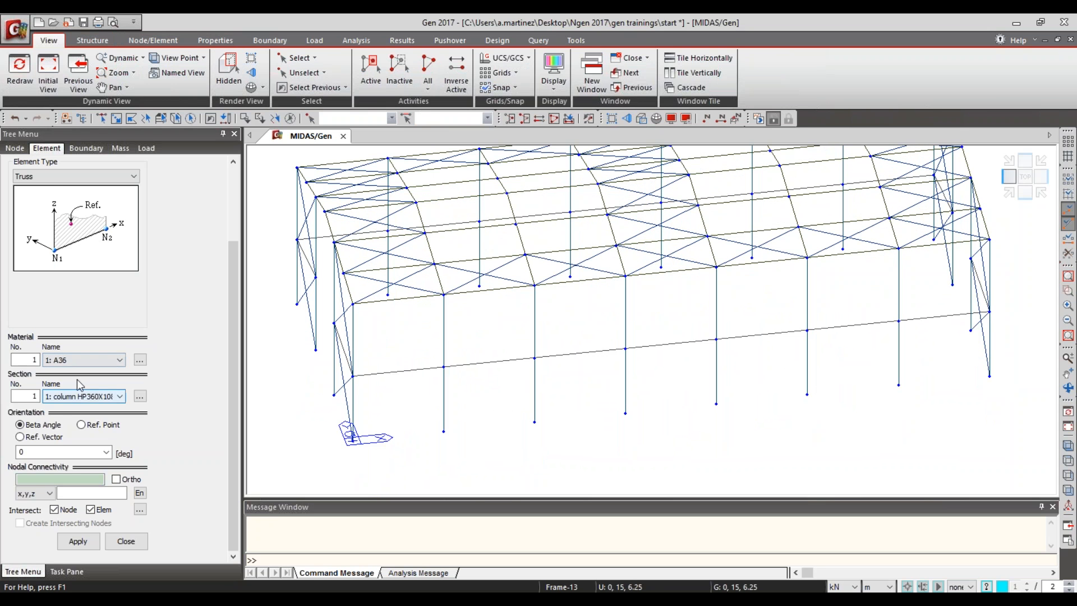
left_click(64, 397)
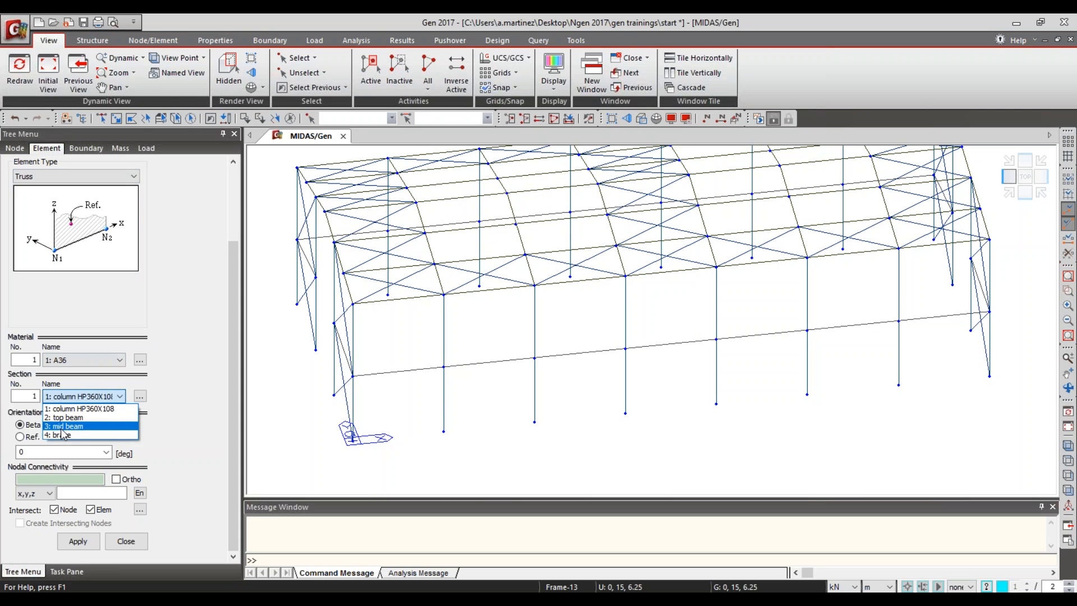
left_click(63, 436)
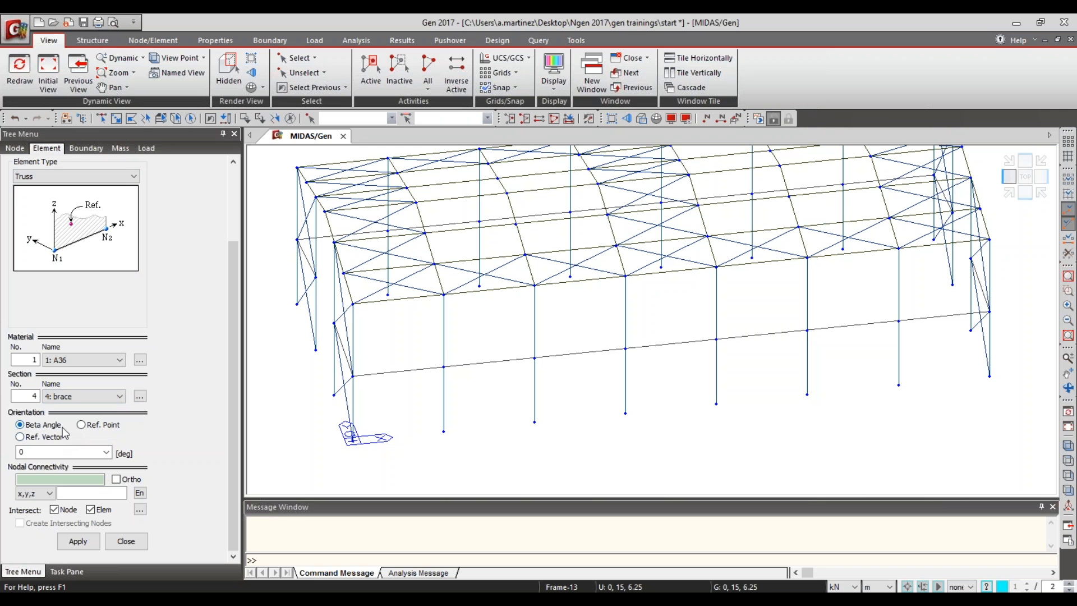
left_click(55, 510)
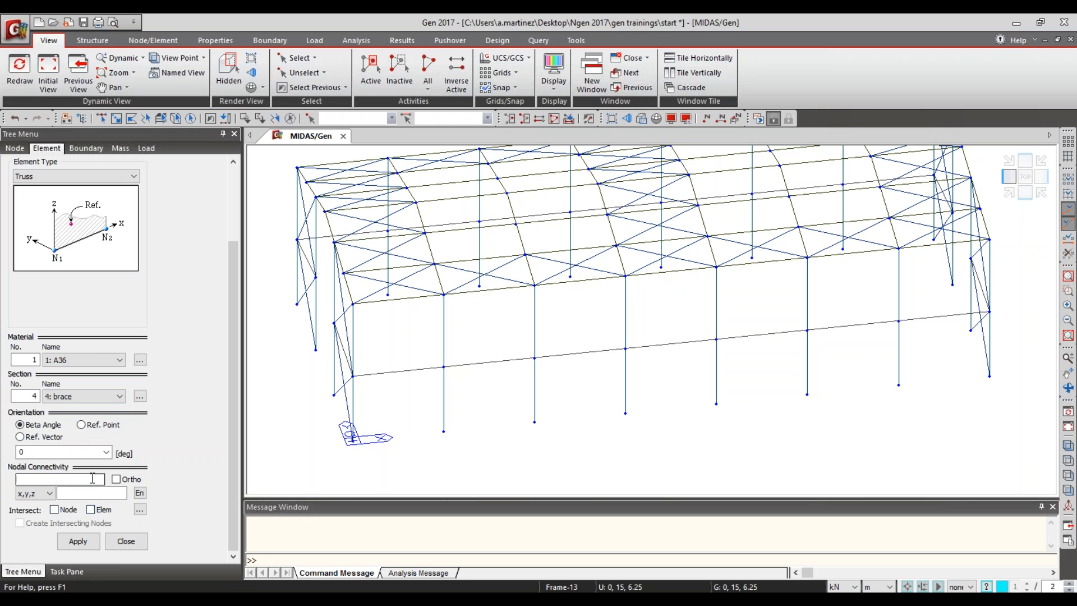
Step: Create crossed braces in the lower panel of the first side-wall bay at Y = 0, between the column bases and the mid beam
left_click(352, 441)
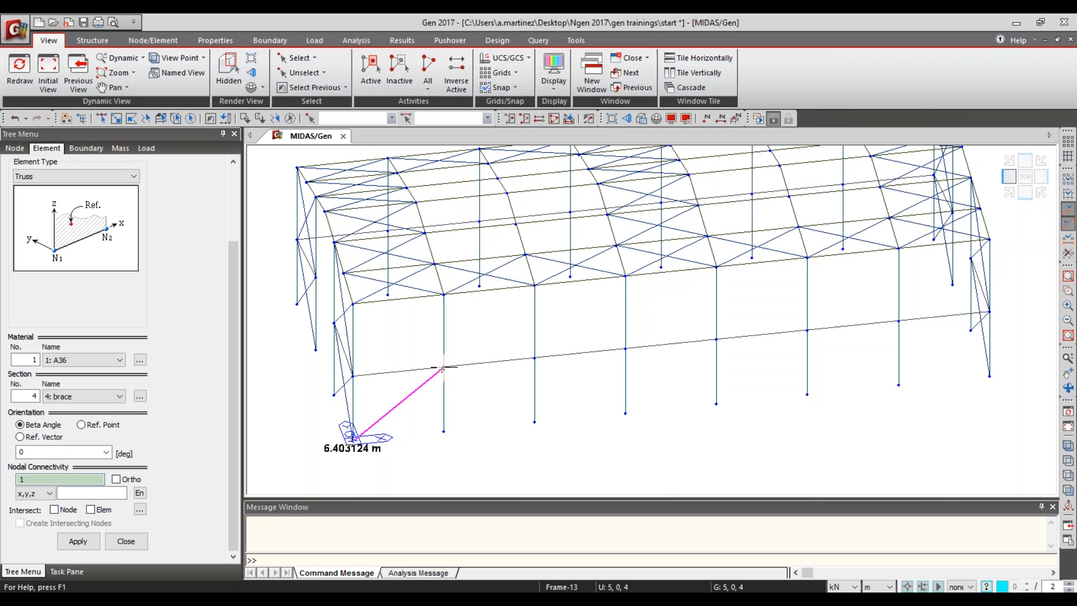
left_click(443, 368)
left_click(443, 431)
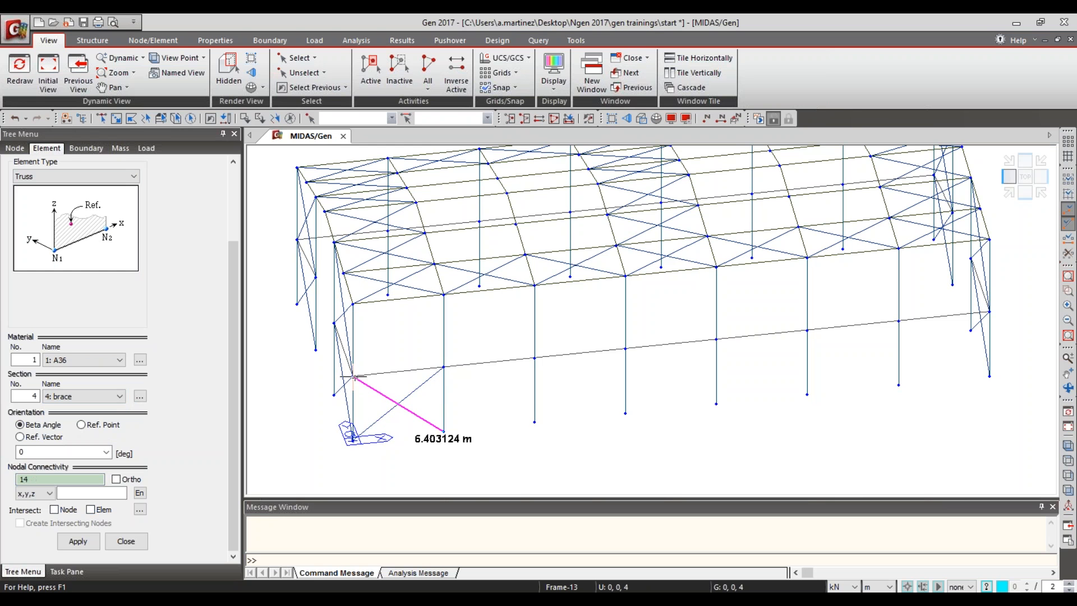
Step: Draw the remaining lower-level truss cross braces in the first two side-wall bays from the origin, between column bases and mid beam
left_click(352, 376)
left_click(534, 421)
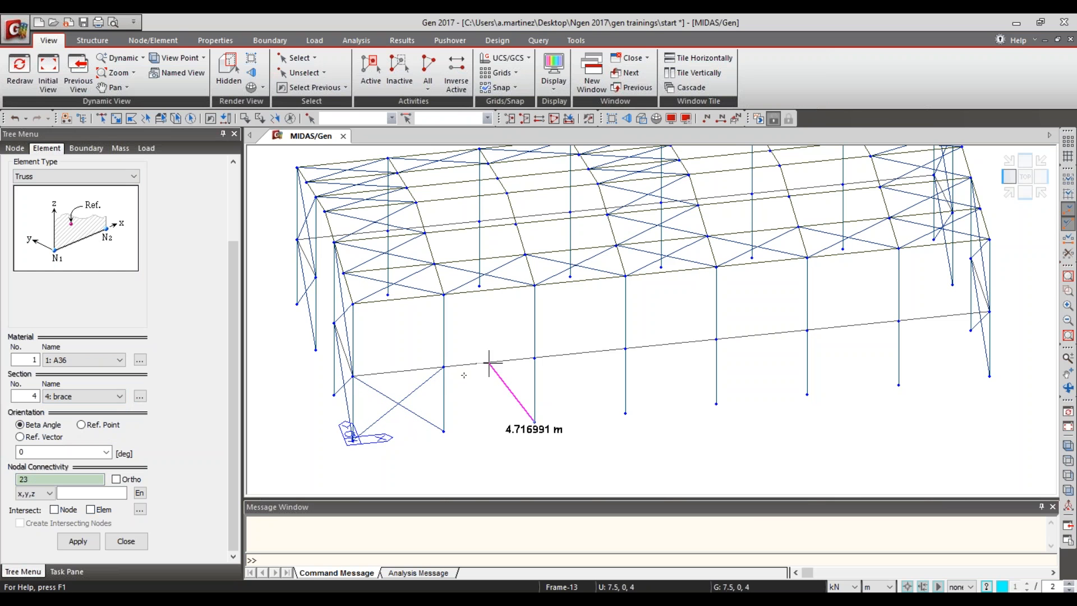
left_click(443, 367)
left_click(534, 358)
Step: Draw upper-level truss cross braces in the first two side-wall bays, between the mid beam and the eave
left_click(443, 295)
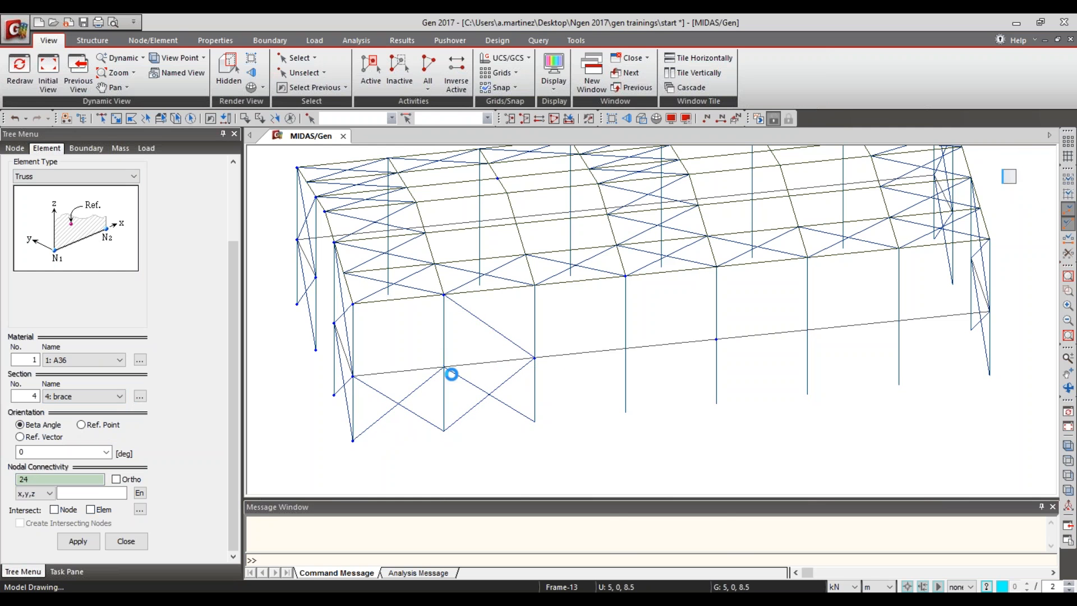
left_click(443, 368)
left_click(534, 285)
left_click(443, 295)
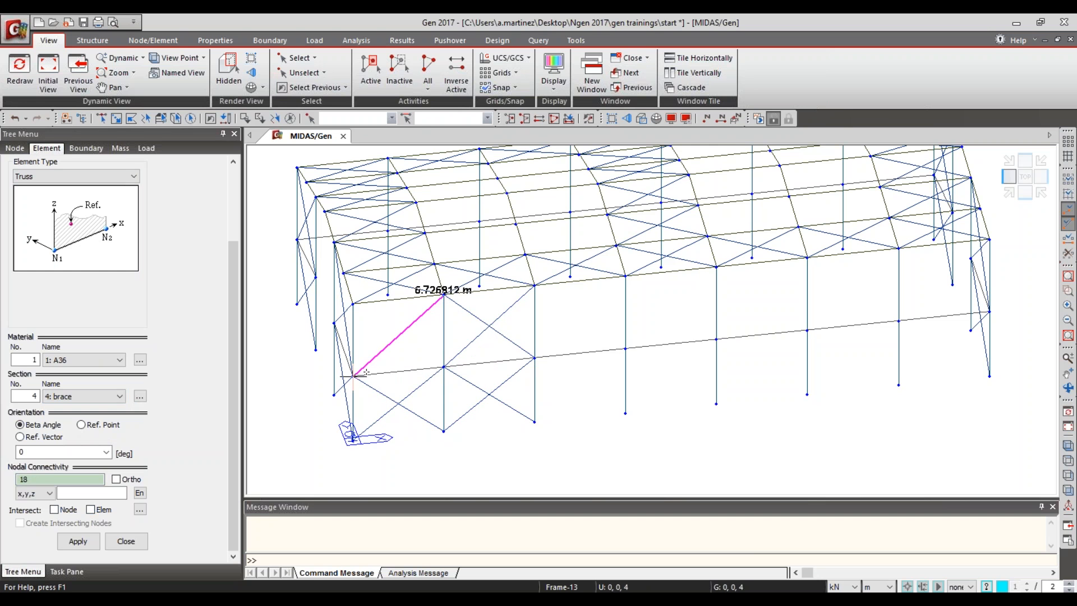
left_click(353, 375)
left_click(444, 367)
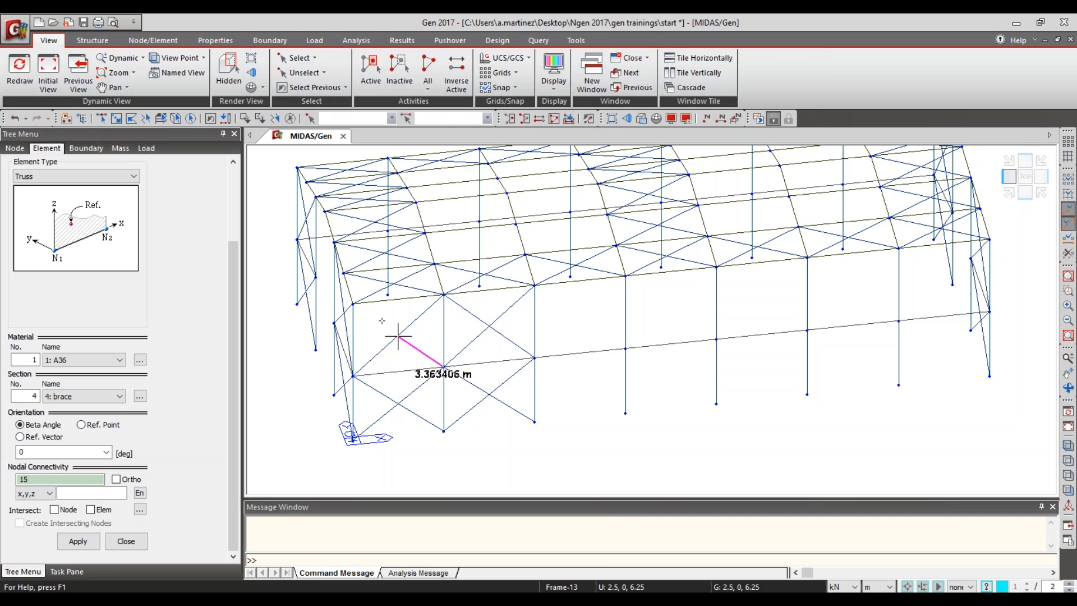
left_click(353, 303)
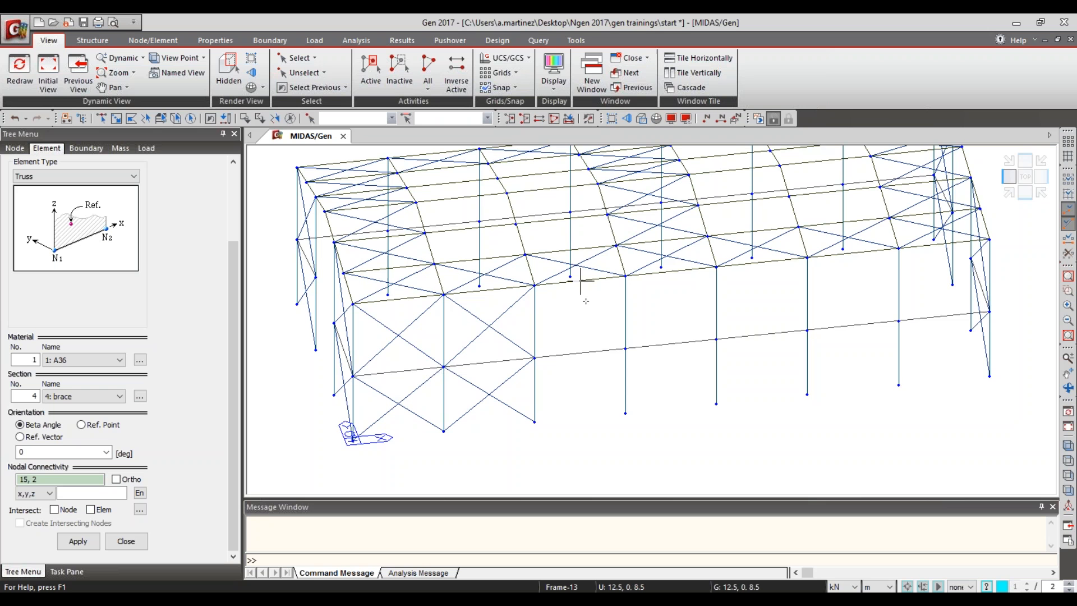
Step: Add lower and upper truss cross braces in the second-to-last bay of the same side wall, between X = 25 and 30 m
mouse_move(579, 323)
middle_mouse_down("ctrl")
mouse_move(565, 354)
mouse_move(561, 339)
mouse_move(565, 366)
mouse_move(567, 337)
middle_mouse_up("ctrl")
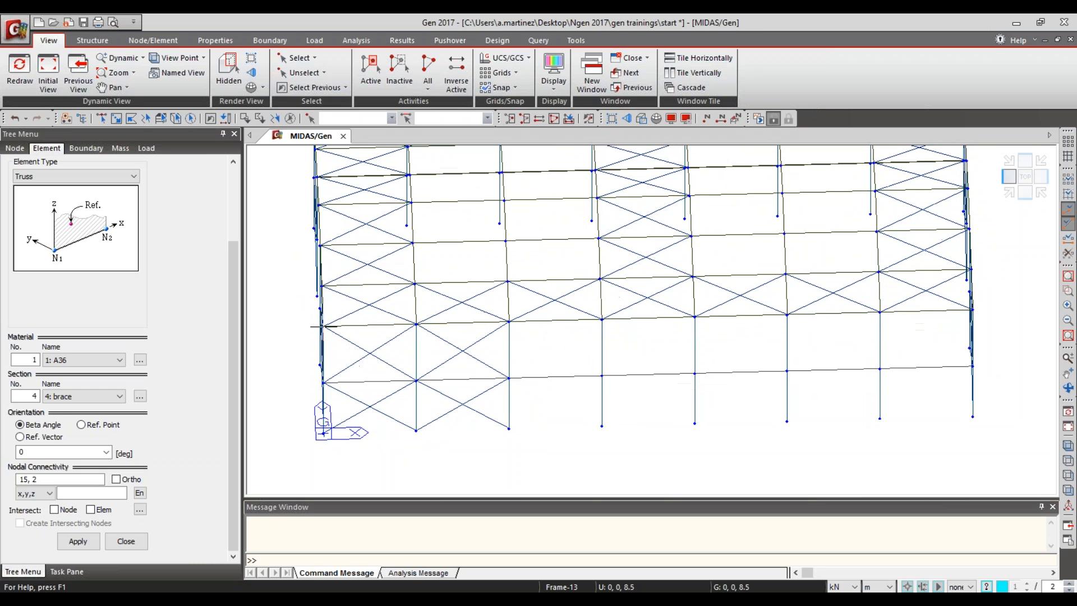
left_click(787, 420)
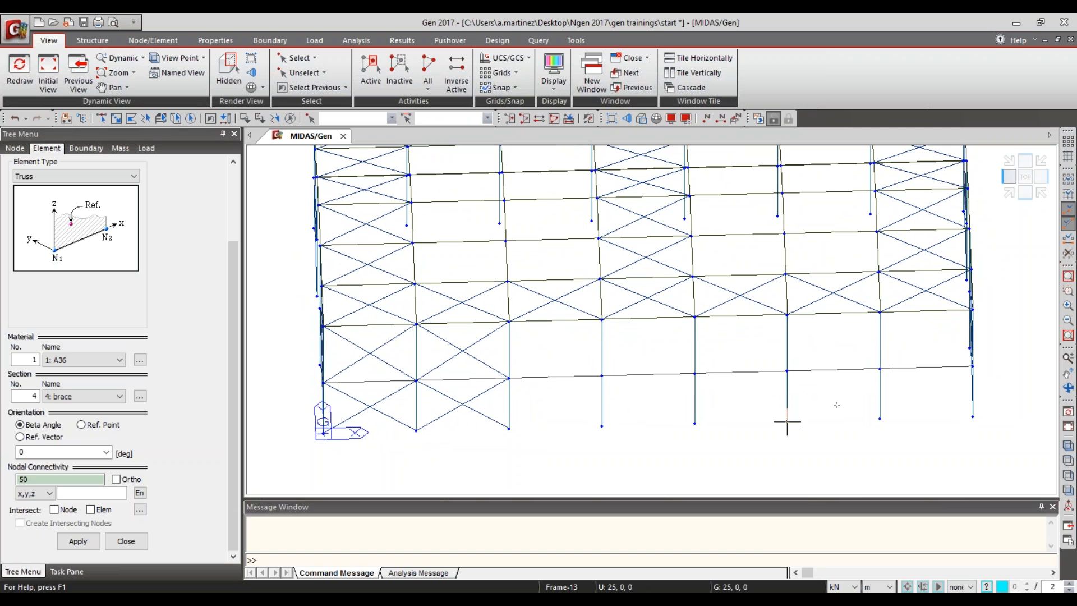
left_click(880, 368)
left_click(879, 419)
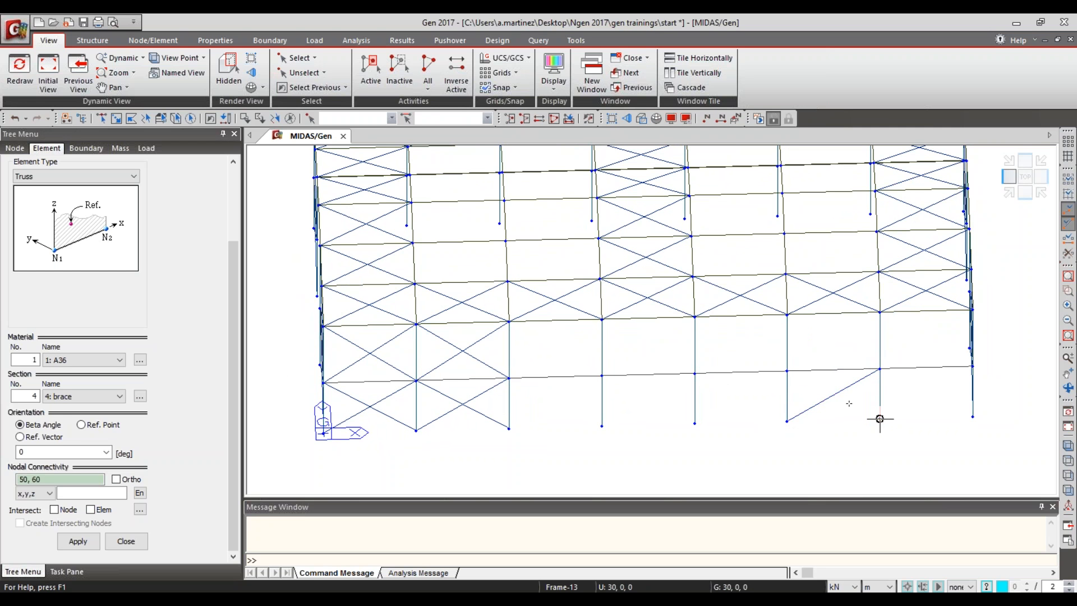
left_click(787, 370)
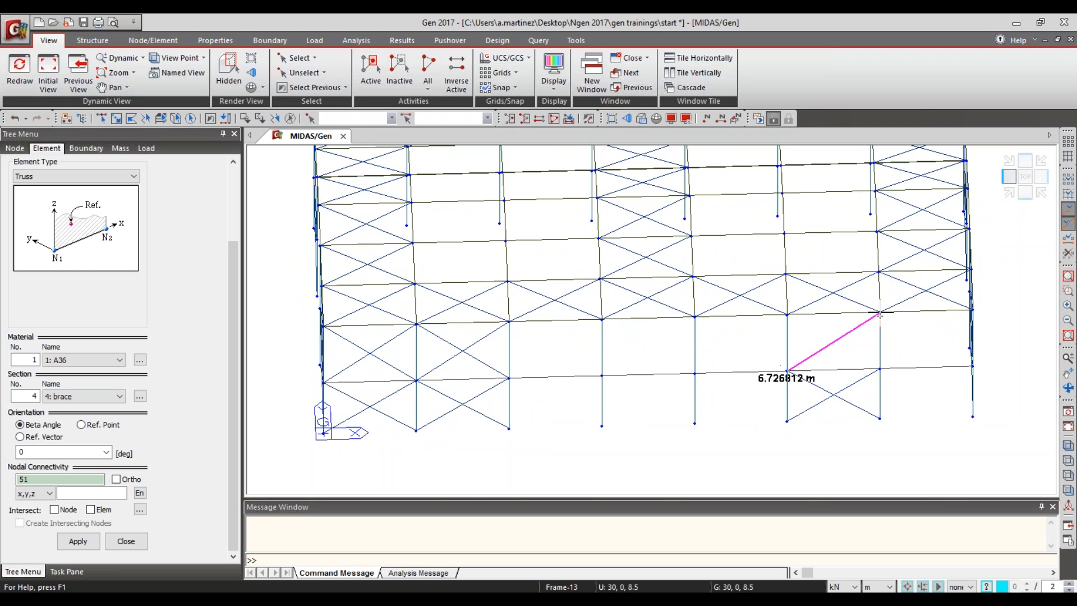
left_click(880, 312)
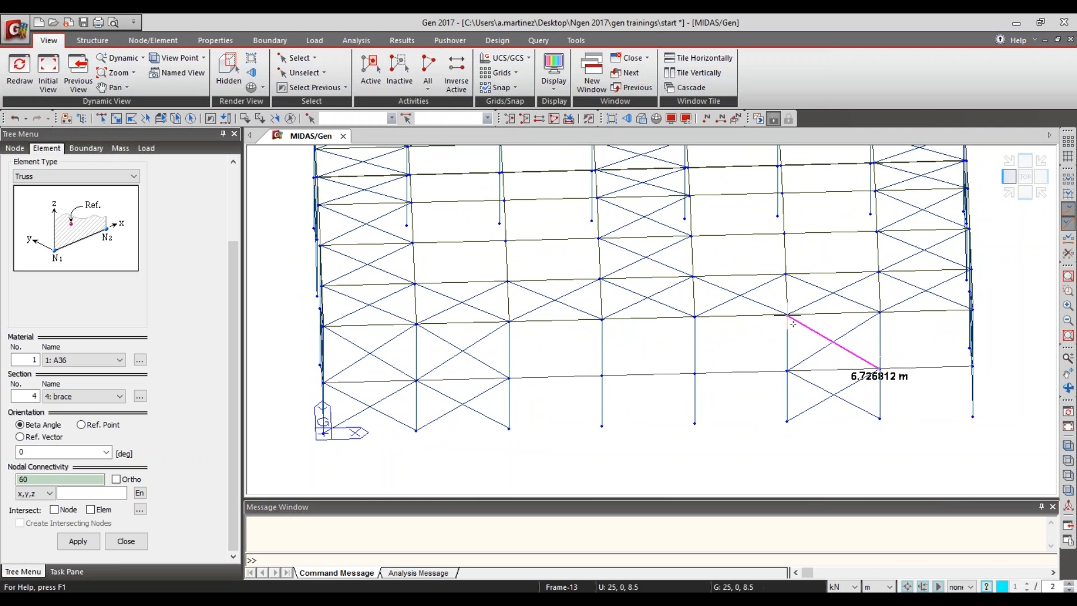
left_click(788, 315)
Step: Add lower and upper truss cross braces in the last bay of the side wall, between X = 30 and 35 m
left_click(973, 416)
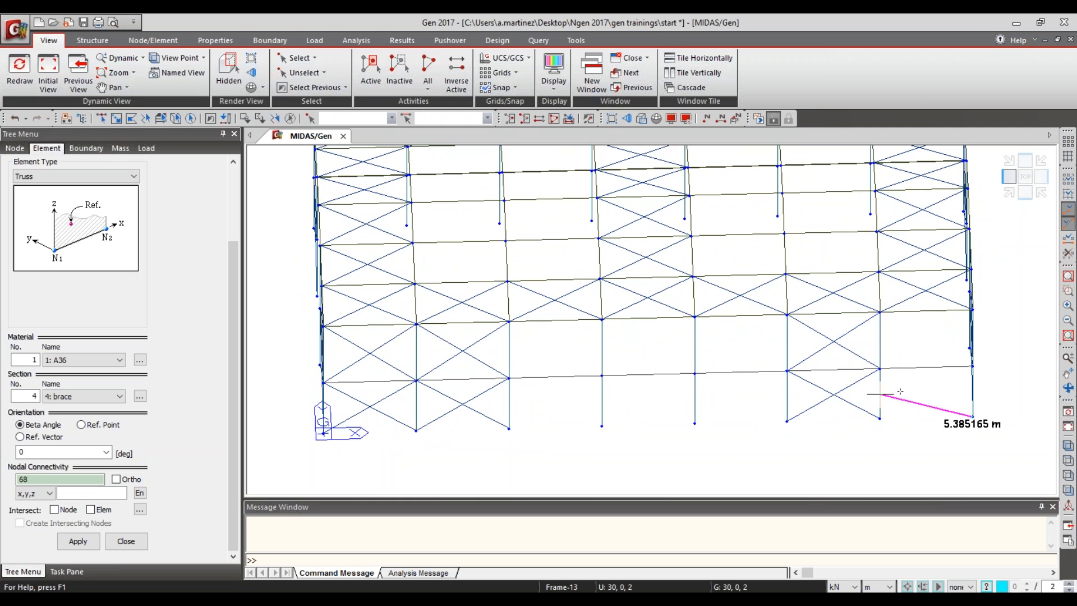
left_click(881, 369)
left_click(881, 418)
left_click(972, 366)
mouse_move(988, 361)
middle_mouse_down("ctrl")
mouse_move(979, 359)
mouse_move(981, 380)
middle_mouse_up("ctrl")
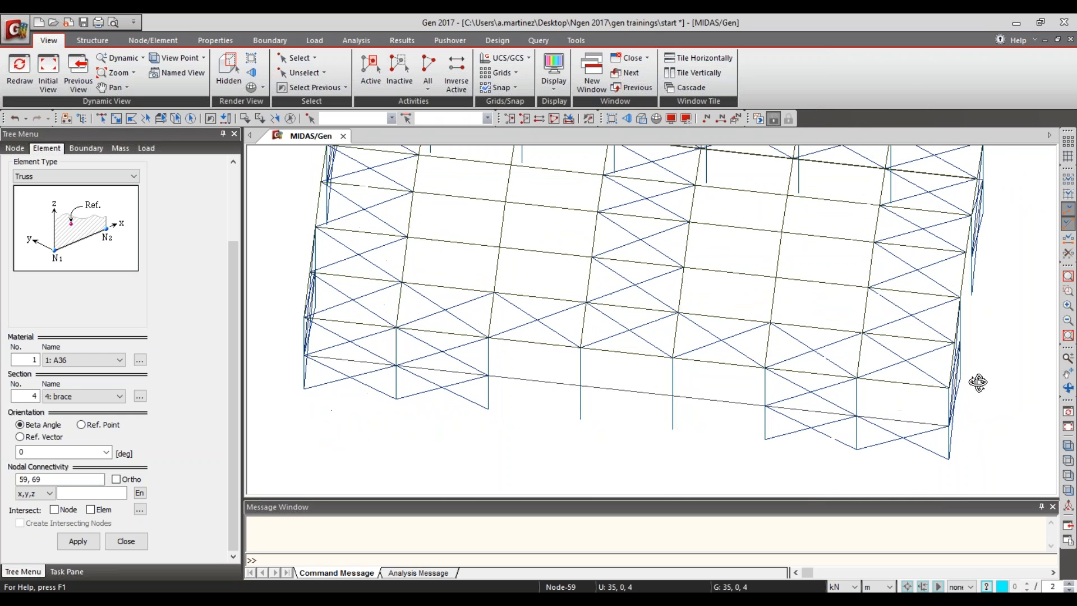
left_click(948, 425)
left_click(857, 416)
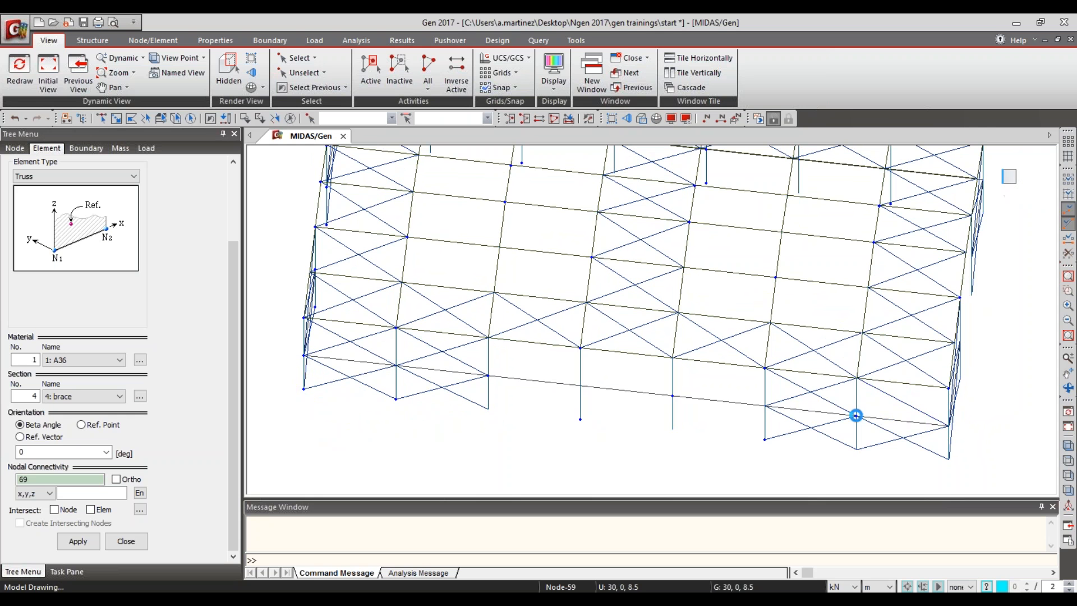
left_click(857, 417)
left_click(948, 388)
mouse_move(763, 374)
middle_mouse_down("ctrl")
mouse_move(736, 336)
mouse_move(715, 337)
mouse_move(765, 342)
middle_mouse_up("ctrl")
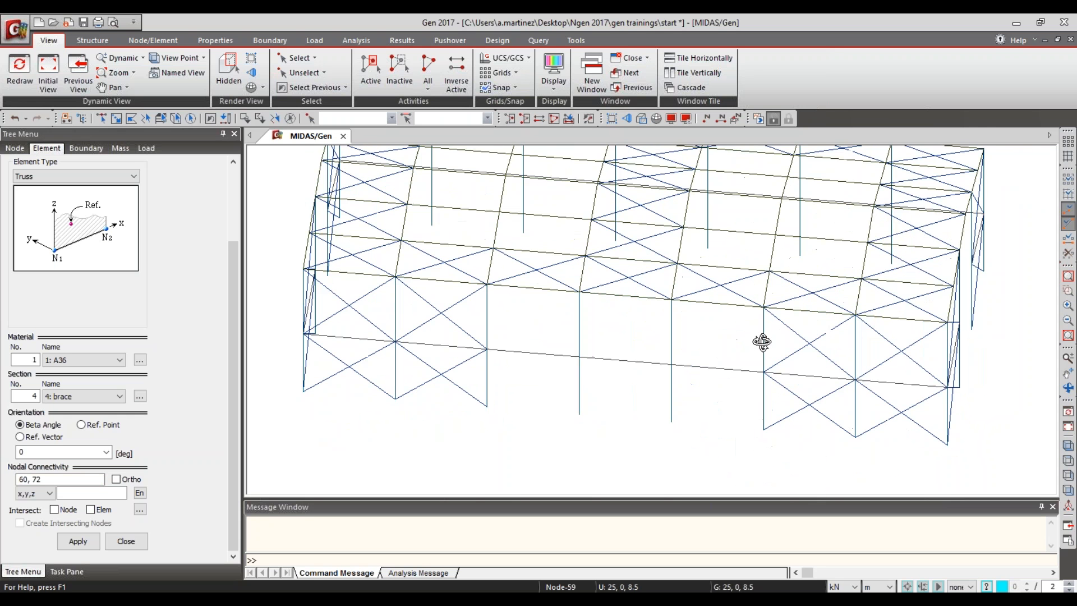
Step: Turn on the Hidden rendering of the members and look over the braced side wall
left_click(229, 70)
middle_click_drag(696, 280, 707, 261, "ctrl")
middle_click_drag(786, 332, 719, 318, "ctrl")
scroll(234, 337, "up", 3)
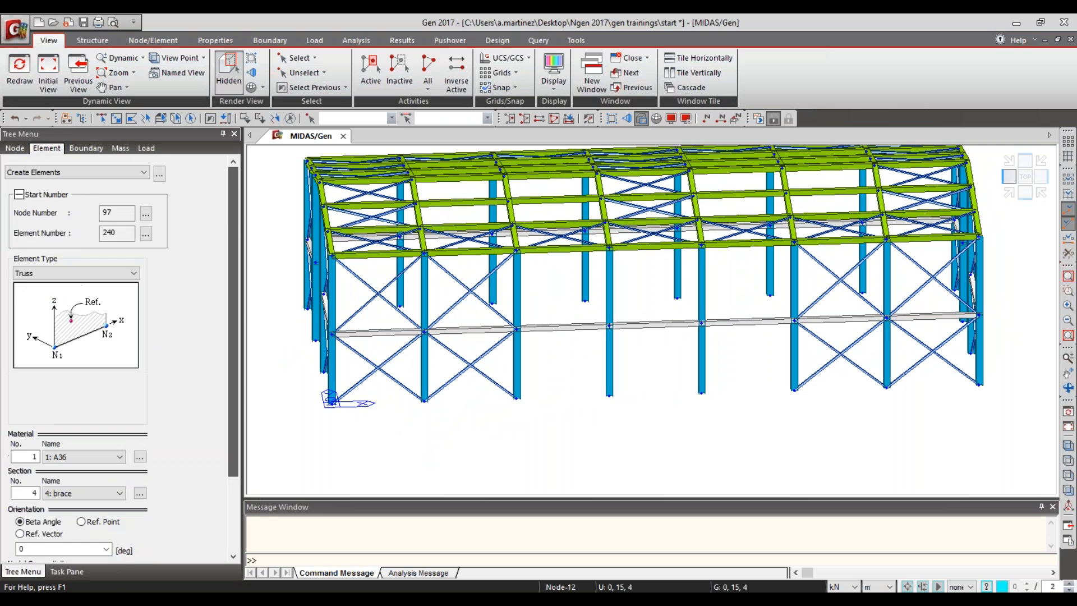
Step: Start Translate Elements and select all lower and upper cross braces in the two outer bays at each end of the side wall
left_click(90, 172)
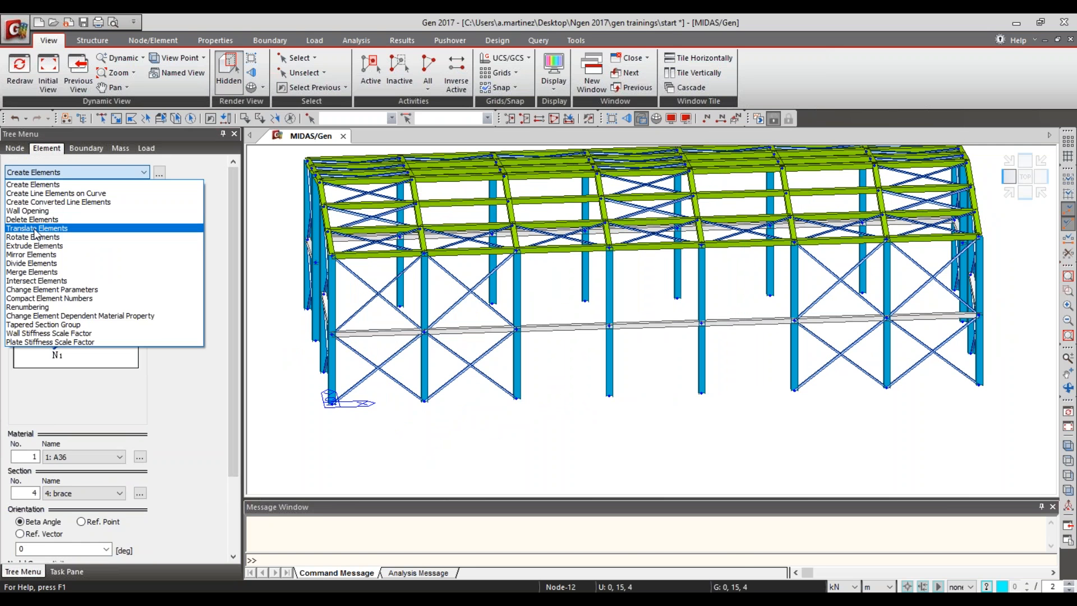
left_click(84, 231)
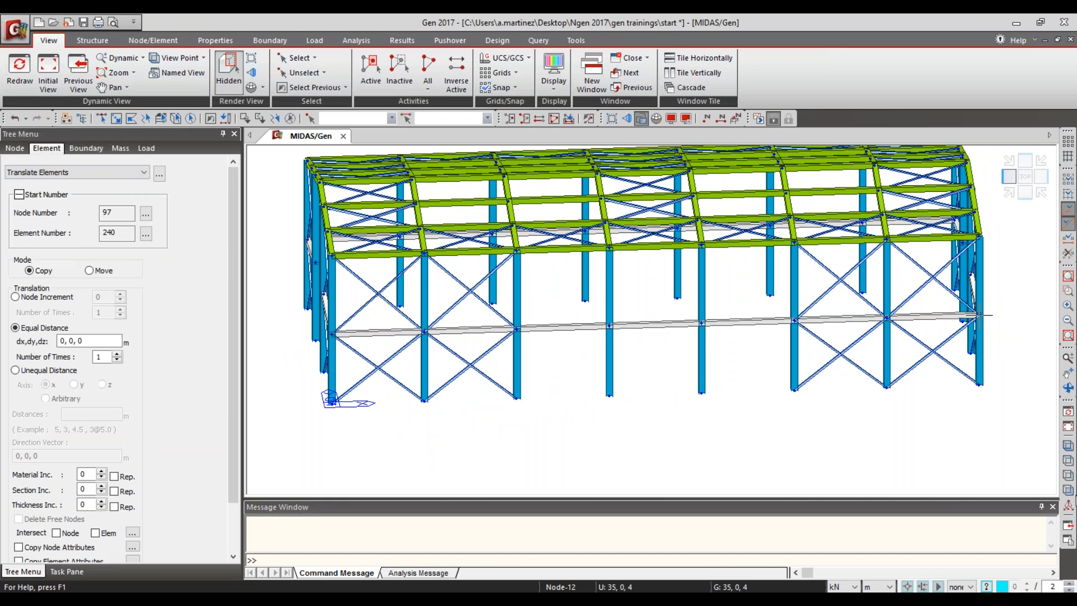
left_click(1068, 490)
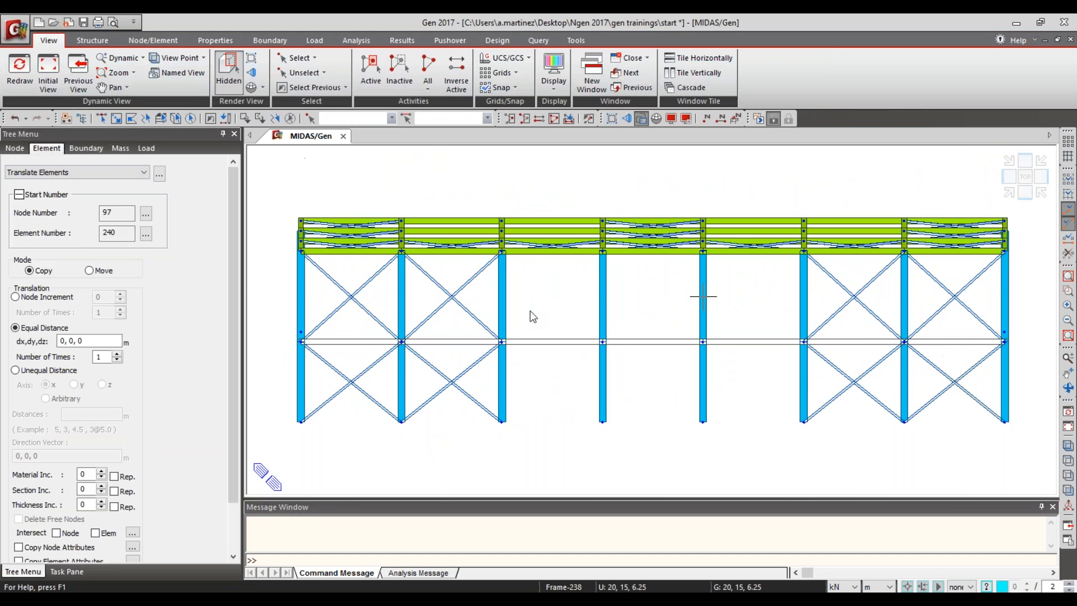
left_click(101, 118)
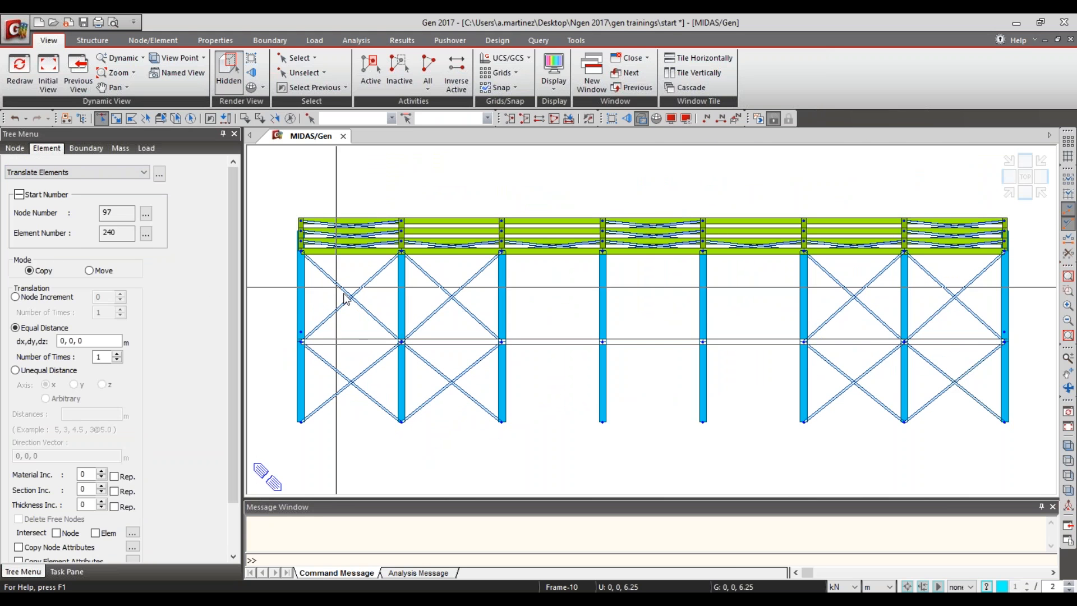
left_click(352, 297)
left_click(351, 382)
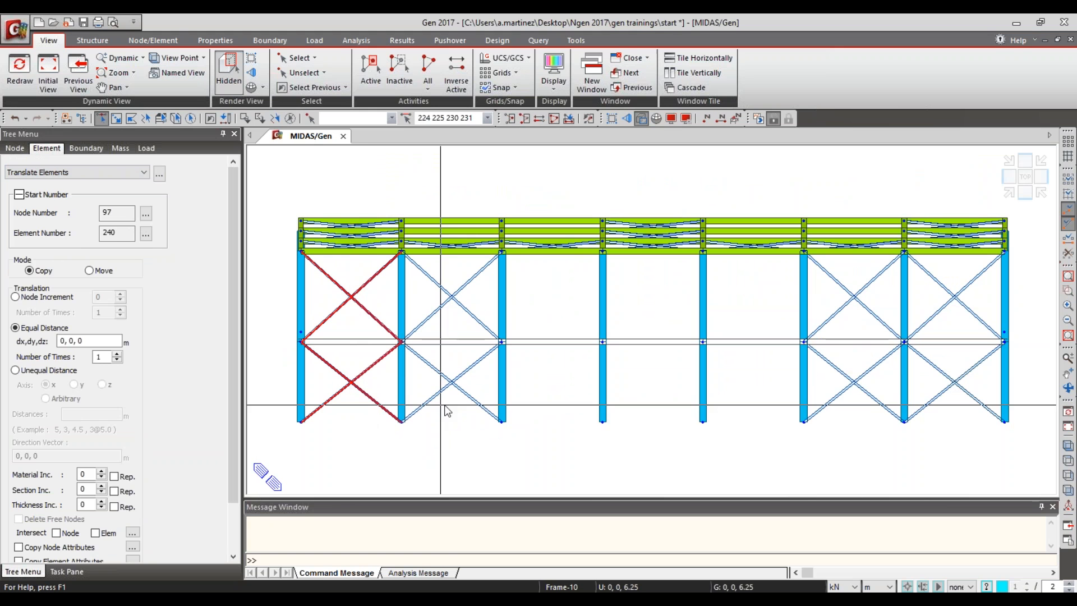
left_click(452, 382)
left_click(452, 296)
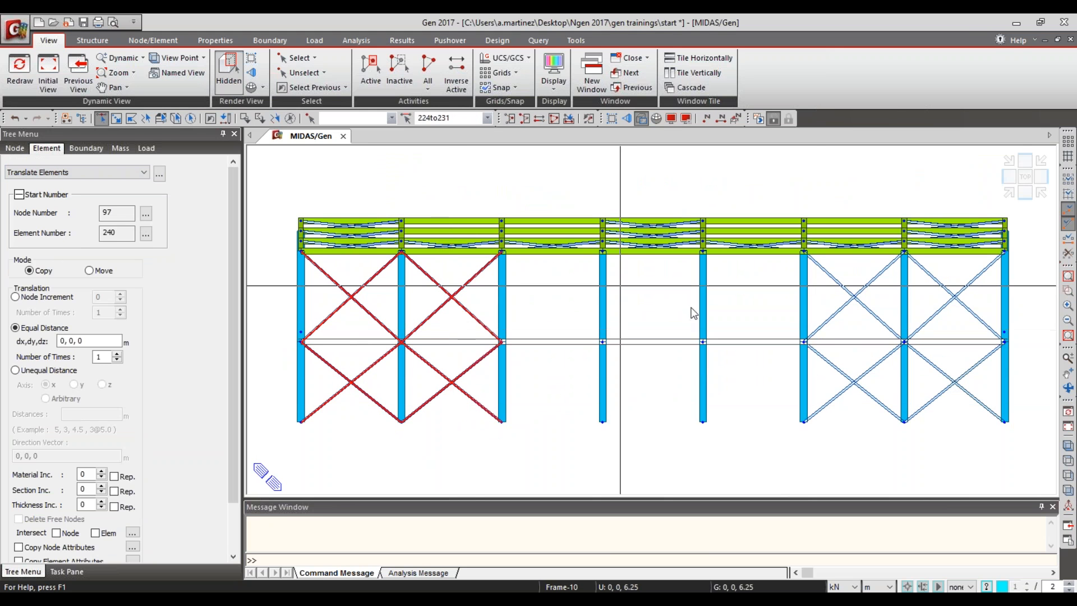
left_click(854, 297)
left_click(956, 295)
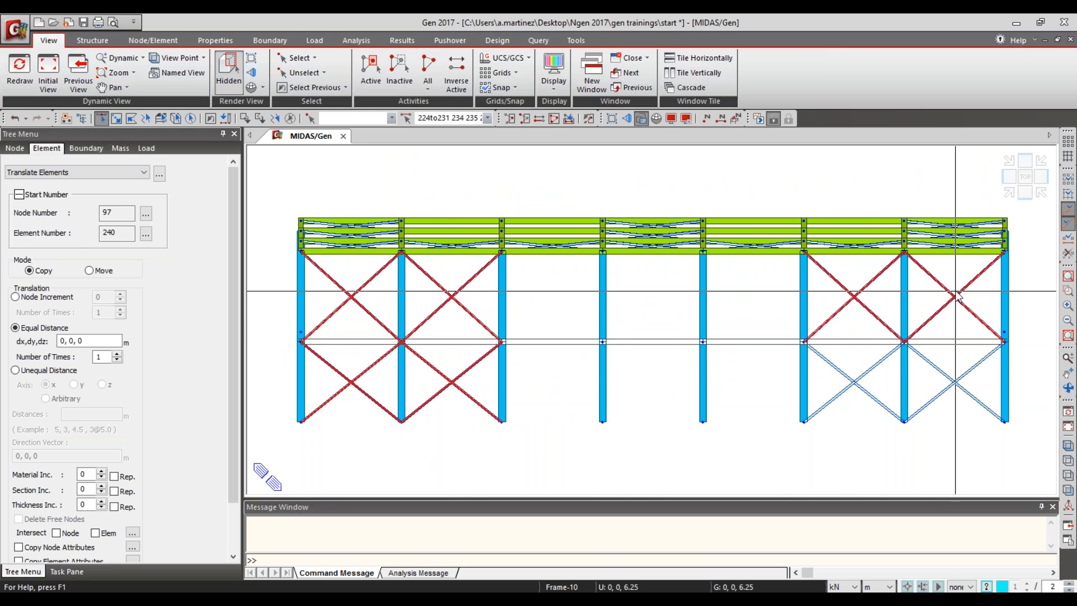
left_click(866, 373)
left_click(949, 377)
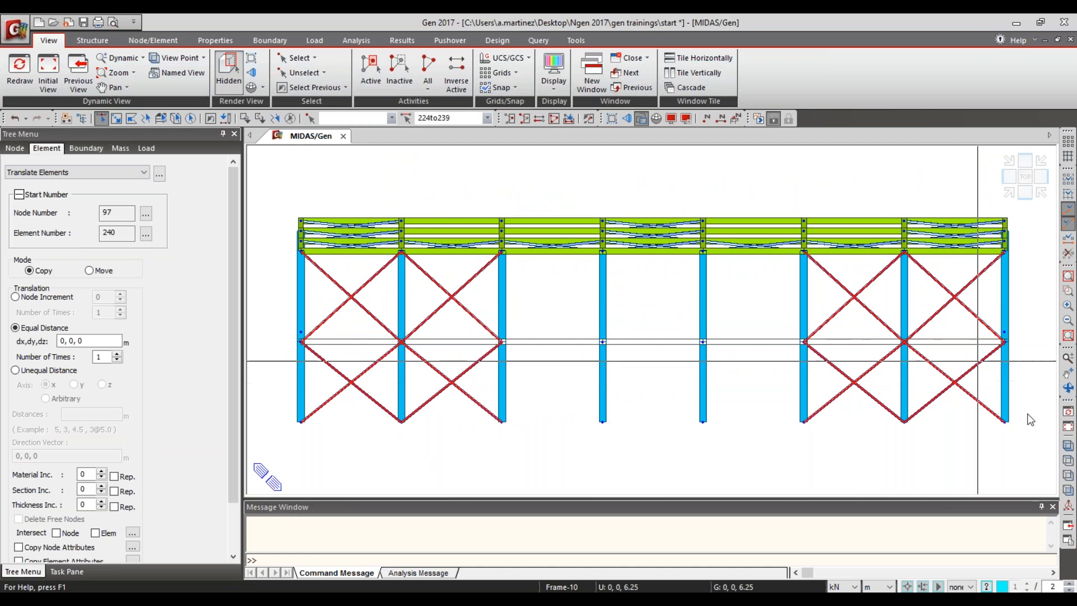
Step: Copy the selected braces once by an equal distance of 0, 15, 0 m to the opposite side wall and close the command
left_click(1068, 446)
left_click(72, 340)
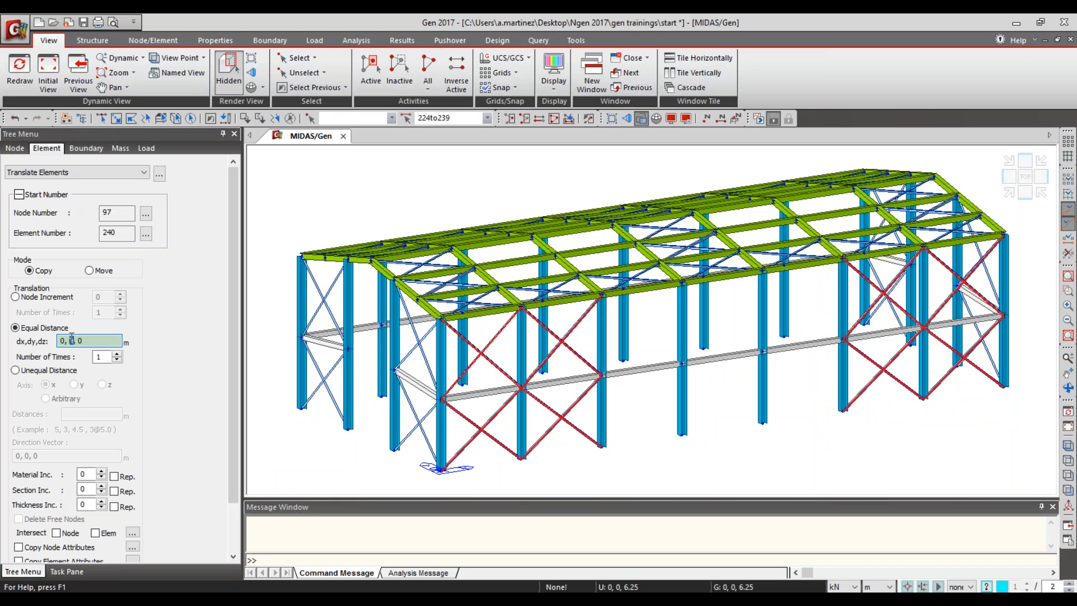
type("15")
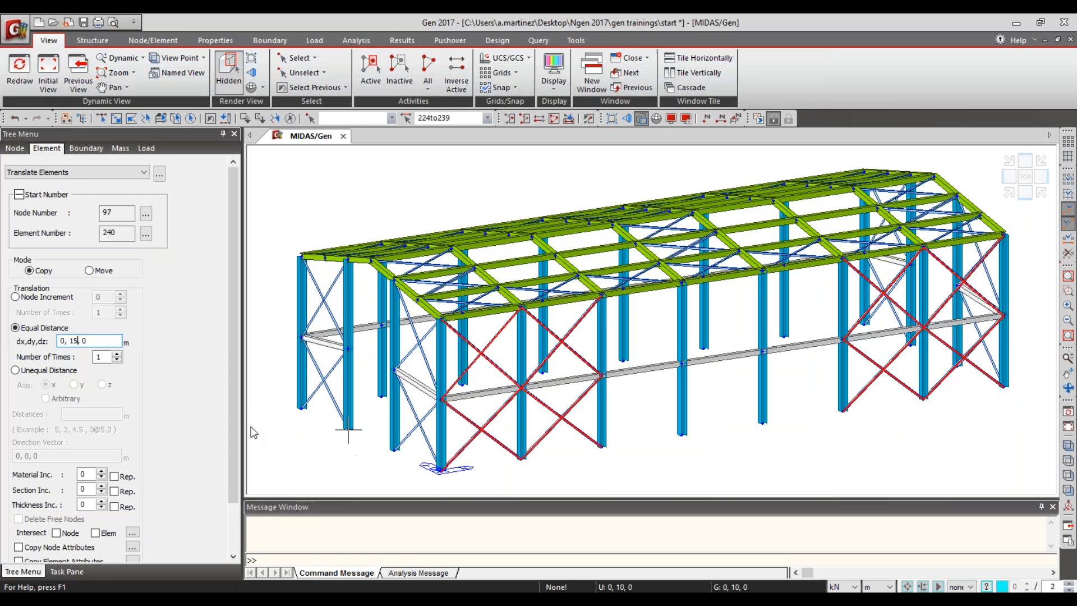
scroll(238, 410, "down", 2)
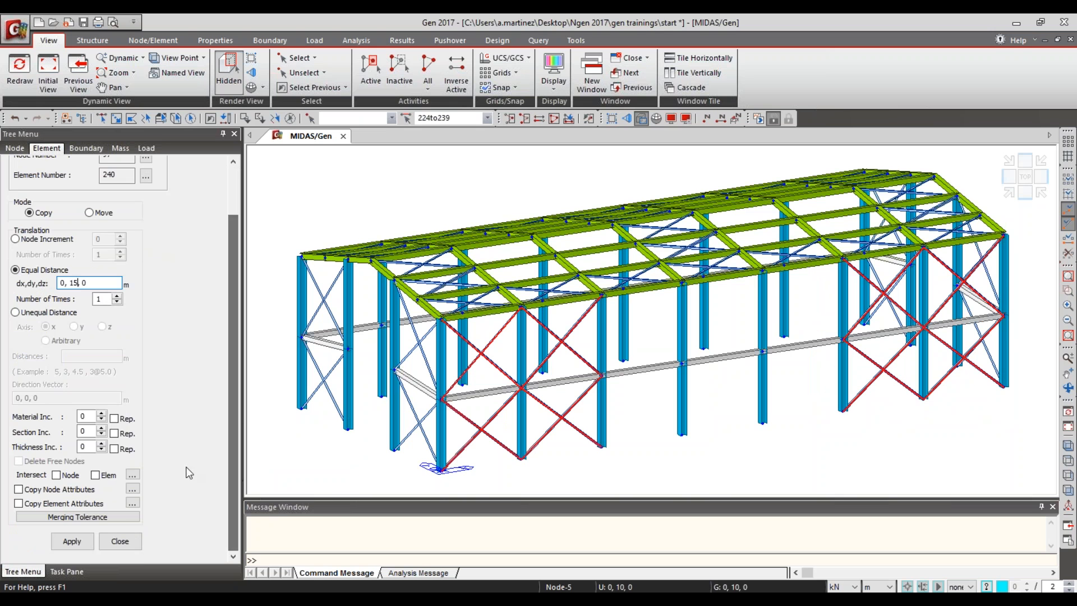
left_click(72, 541)
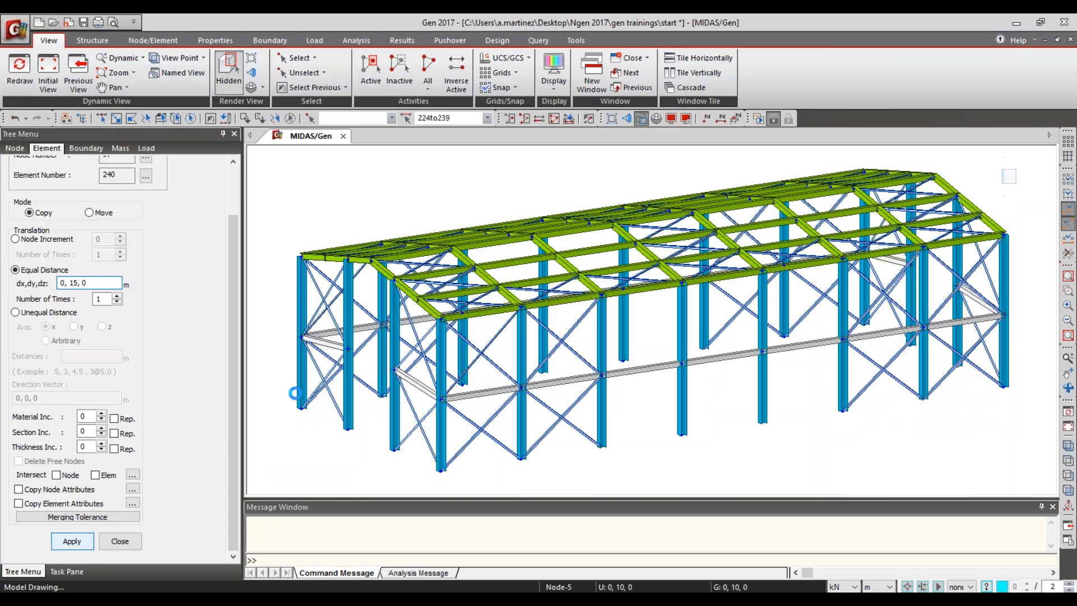
mouse_move(487, 279)
middle_mouse_down("ctrl")
mouse_move(628, 262)
mouse_move(671, 273)
mouse_move(479, 295)
mouse_move(478, 275)
middle_mouse_up("ctrl")
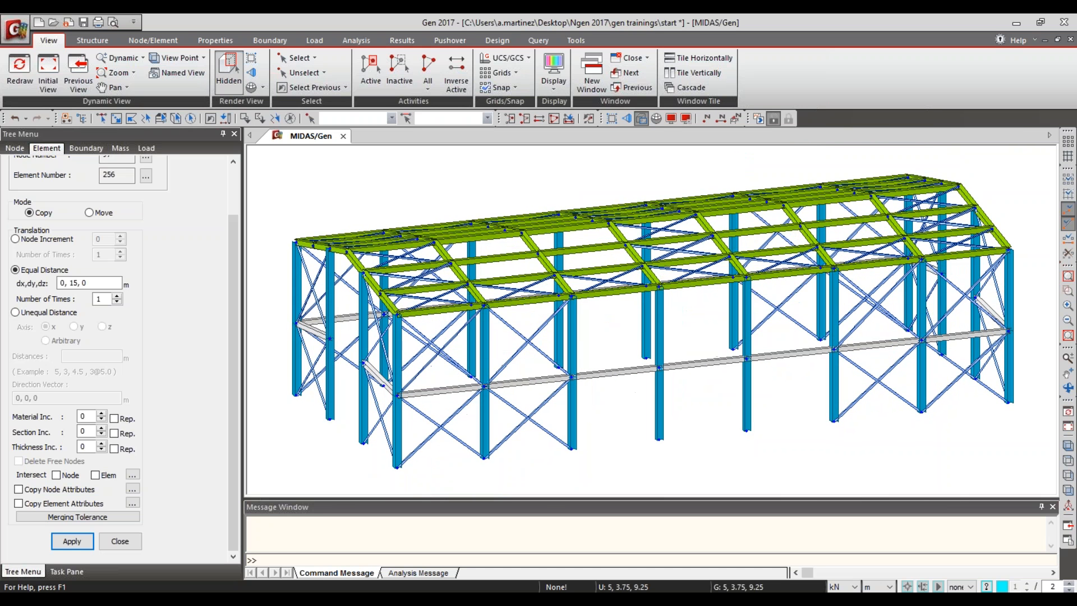
mouse_move(514, 268)
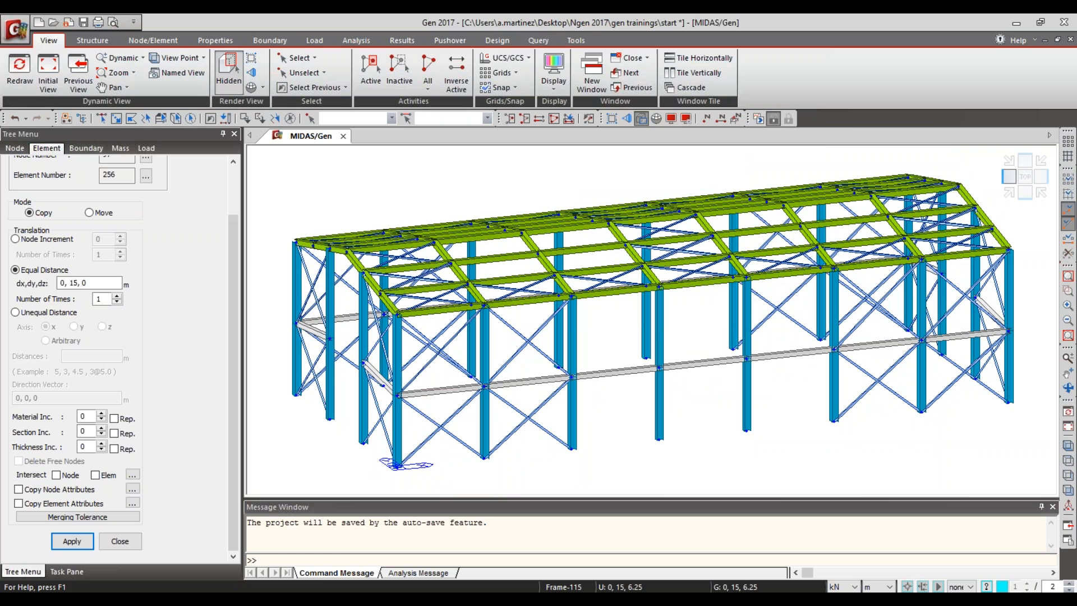
left_click(130, 540)
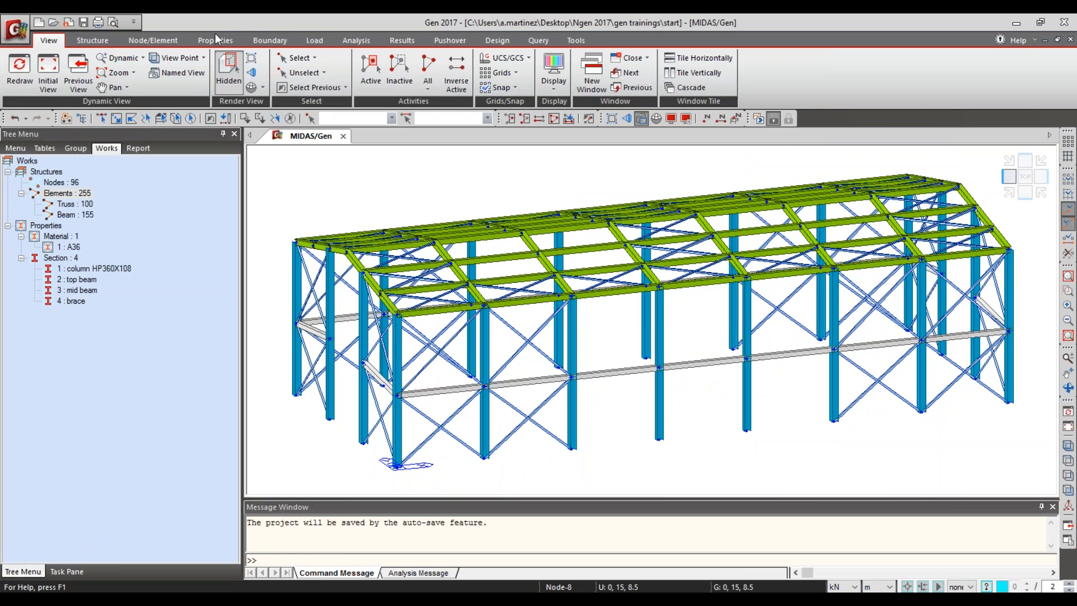
Step: Assign supports with all translations fixed (D-ALL) to all column base nodes and close the Supports command
left_click(278, 44)
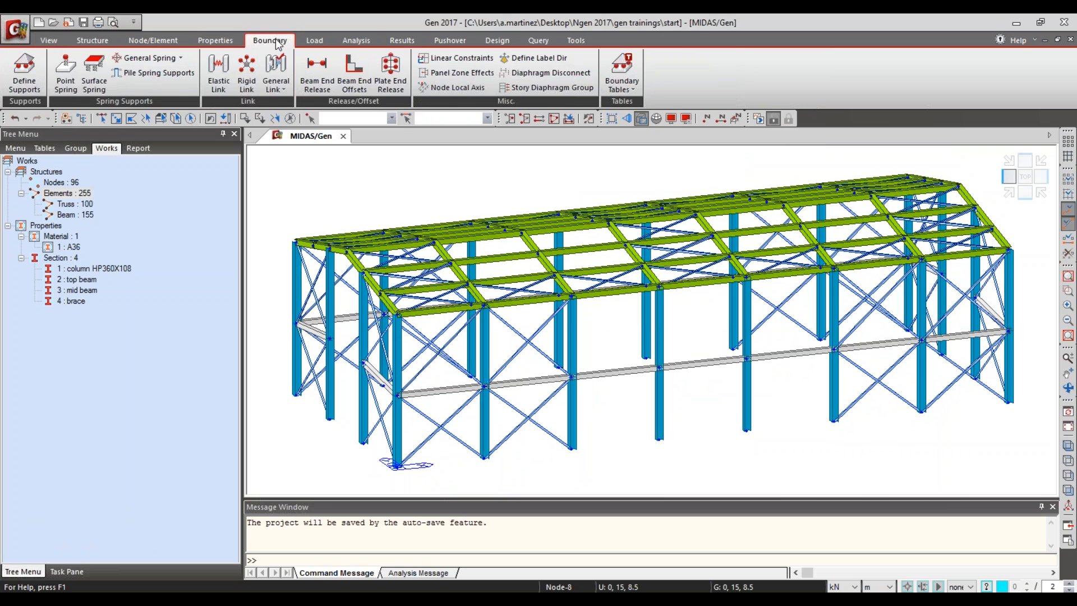
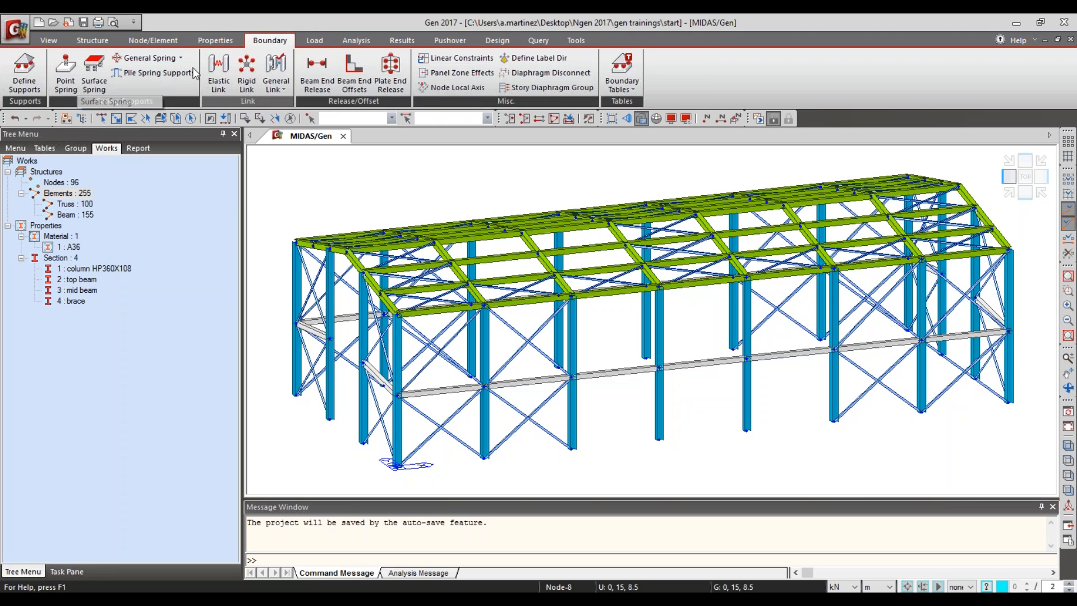
left_click(24, 74)
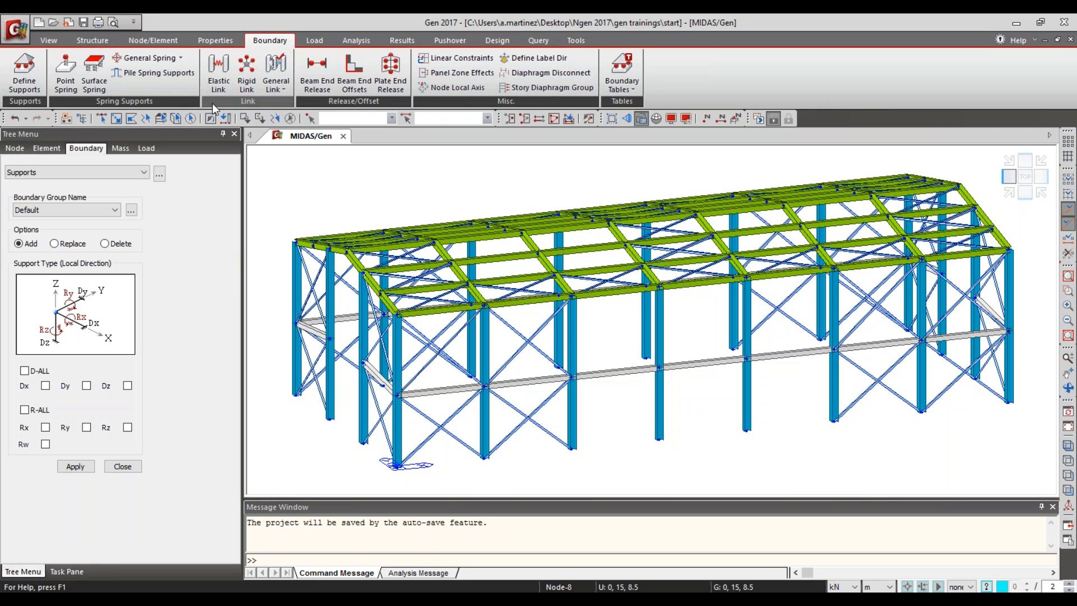
left_click(25, 371)
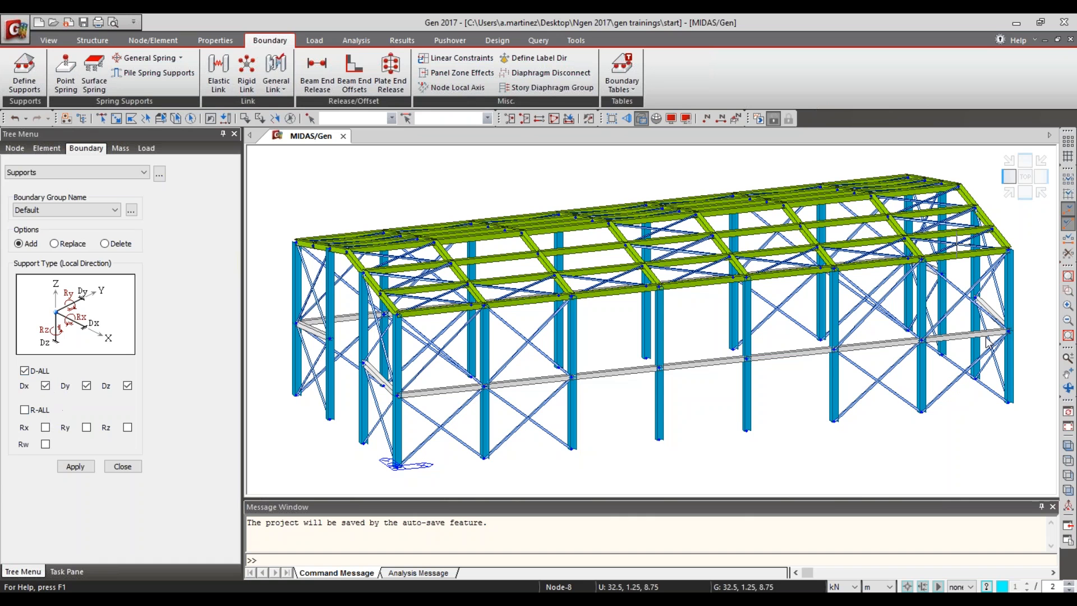
left_click(1068, 489)
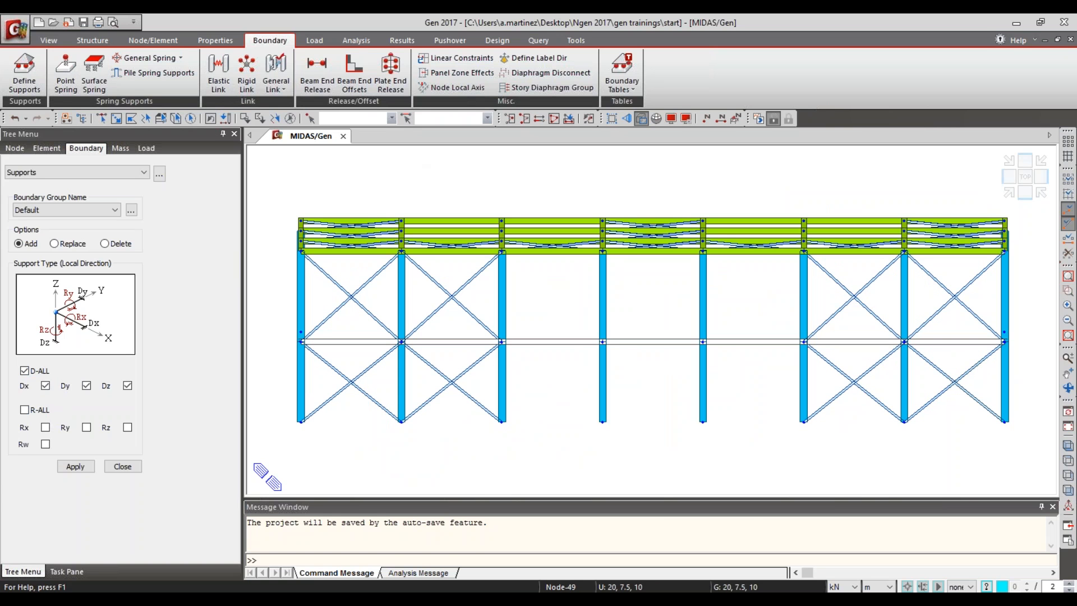
left_click(101, 119)
left_click_drag(289, 418, 1033, 463)
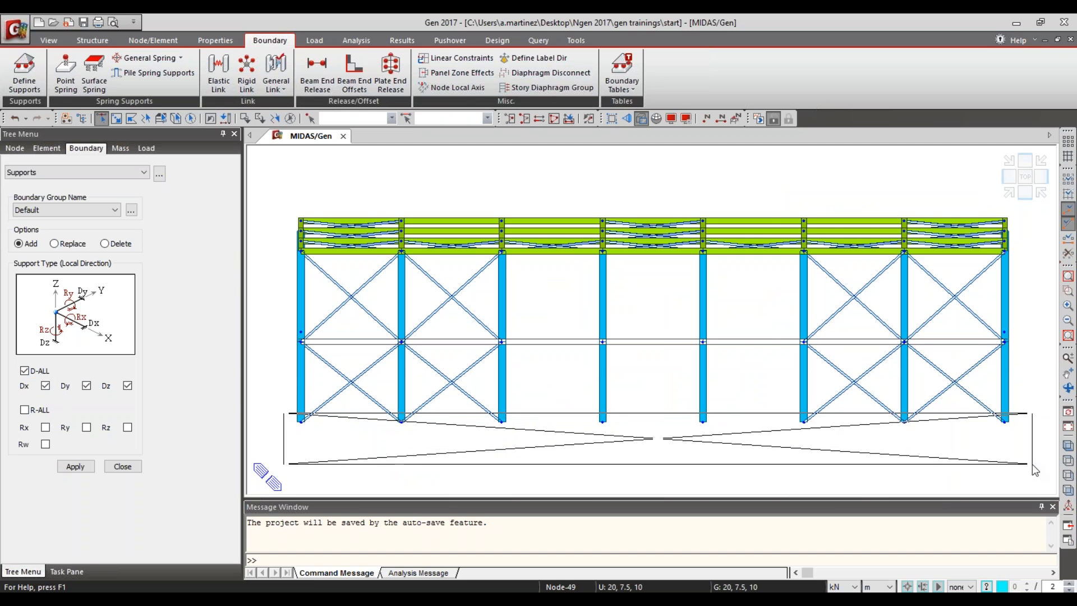
left_click(1069, 446)
left_click(89, 465)
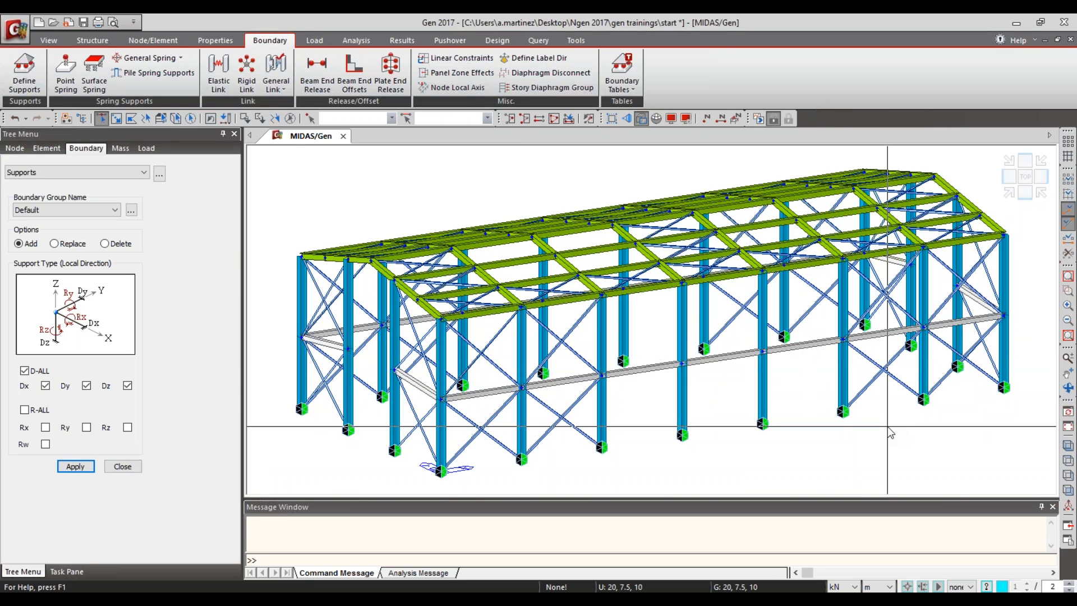
left_click(122, 467)
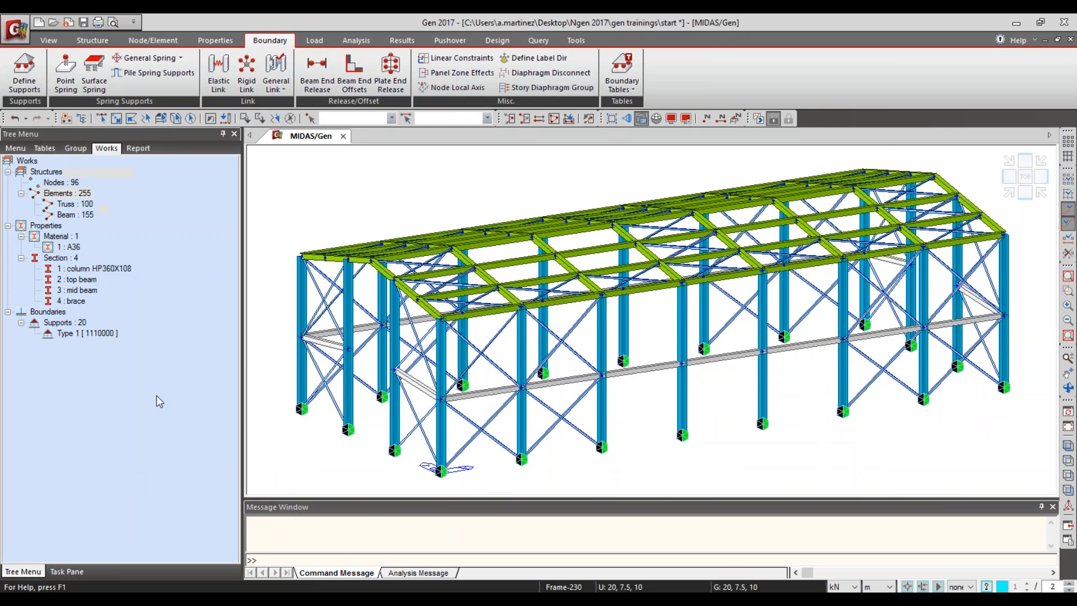
Step: Open the static load case definitions and add a load case named dead of type Dead Load (D)
left_click(315, 41)
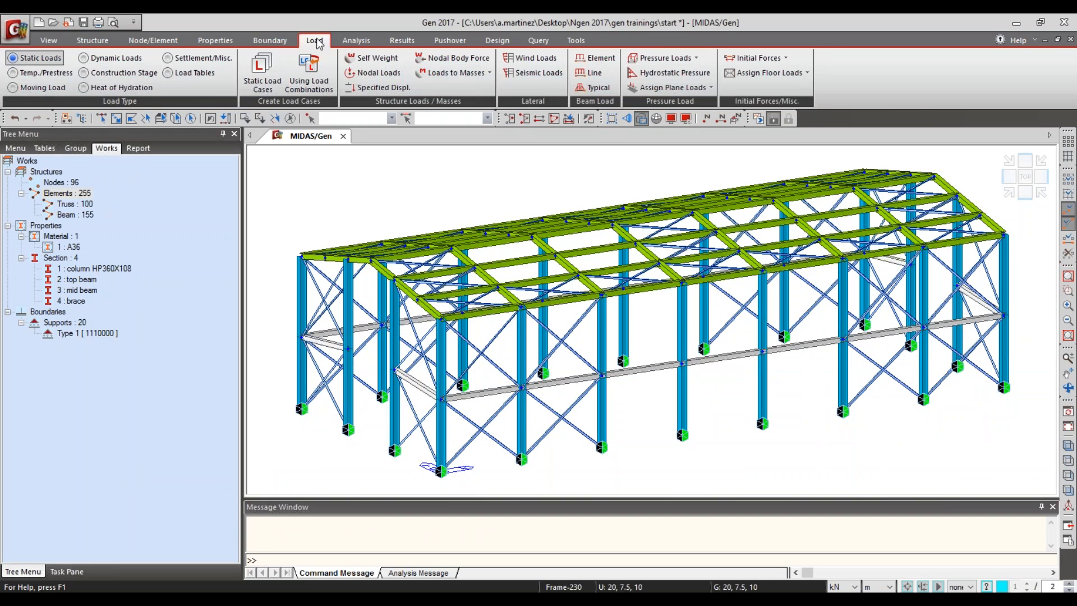
left_click(267, 76)
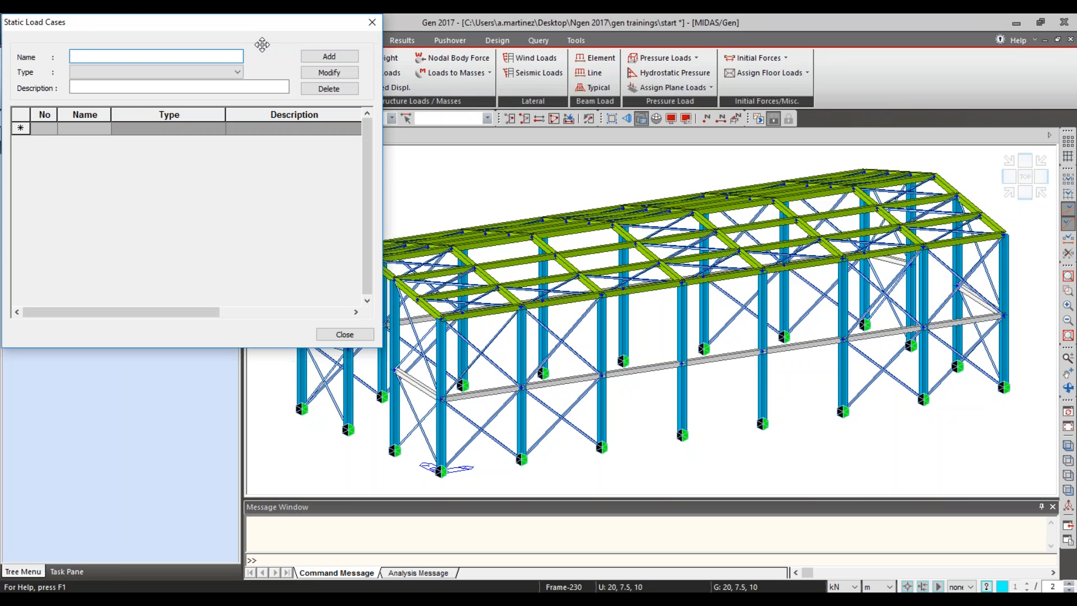
left_click_drag(295, 29, 403, 109)
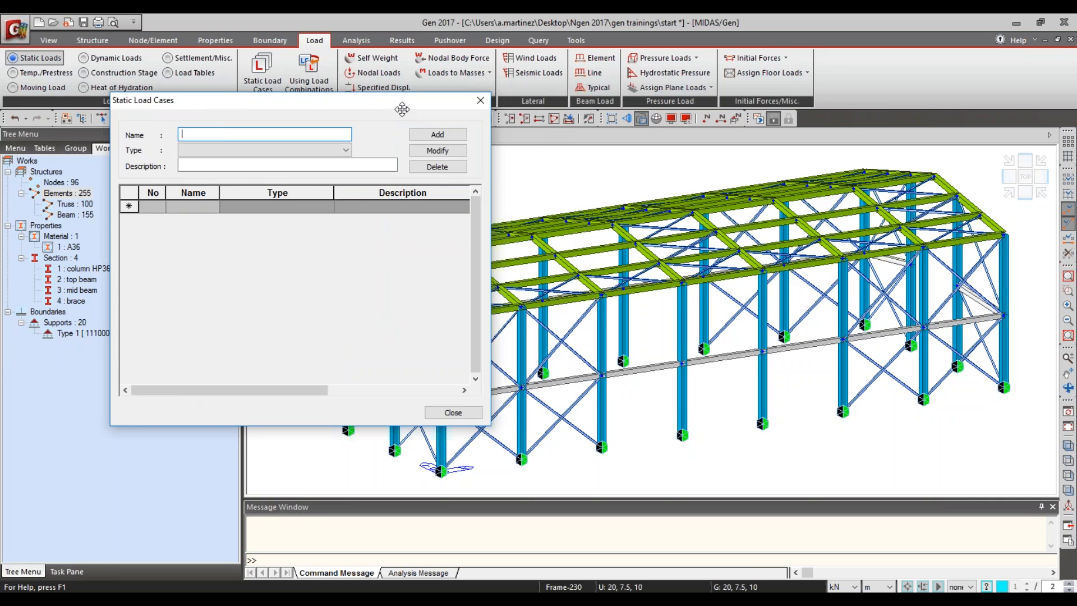
type("dead")
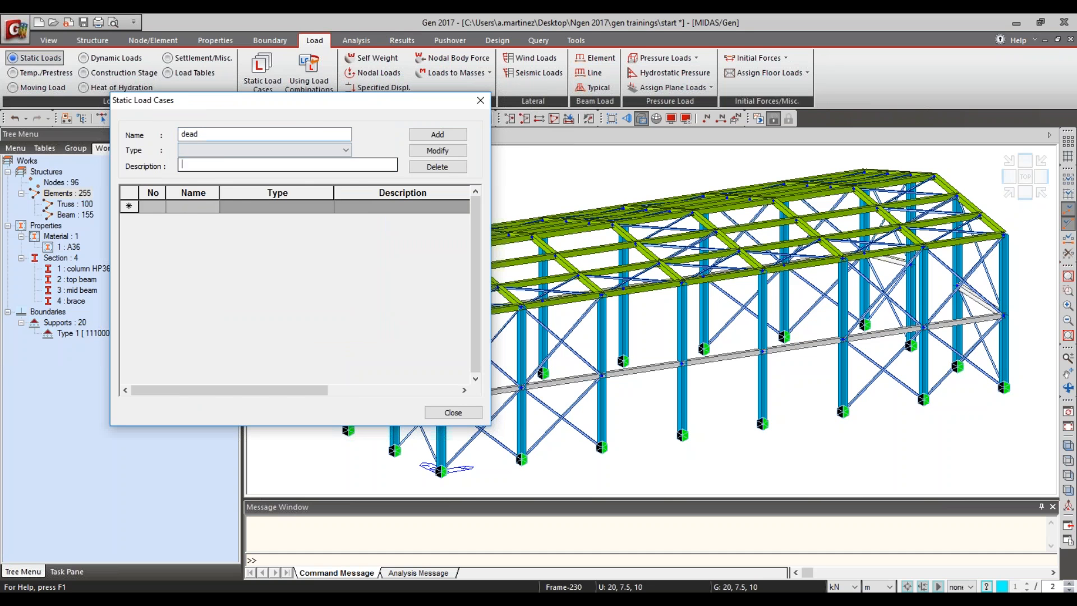
left_click(244, 150)
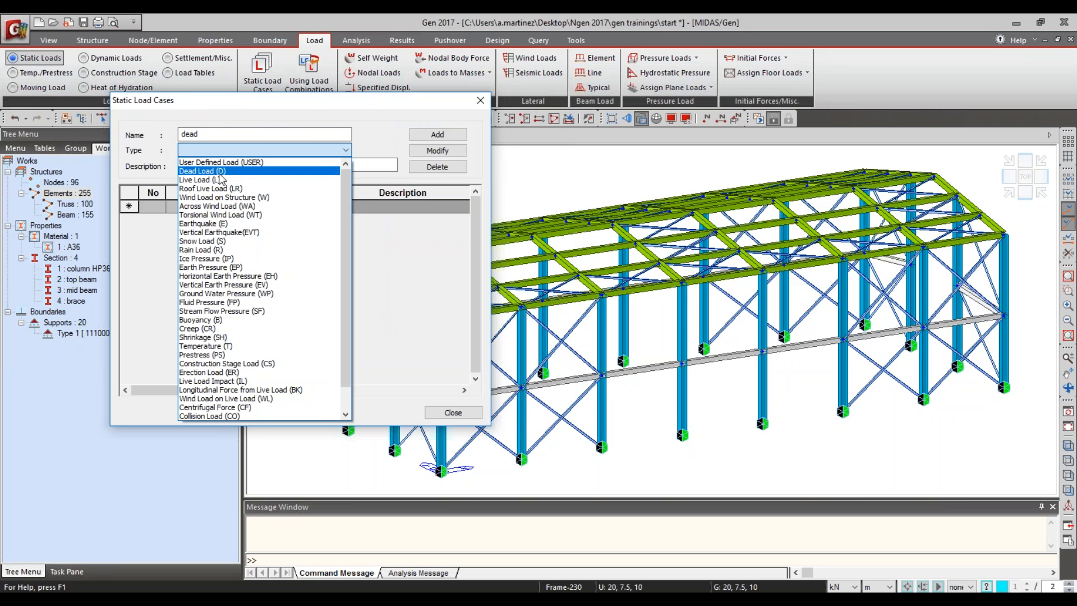
left_click(229, 171)
left_click(438, 135)
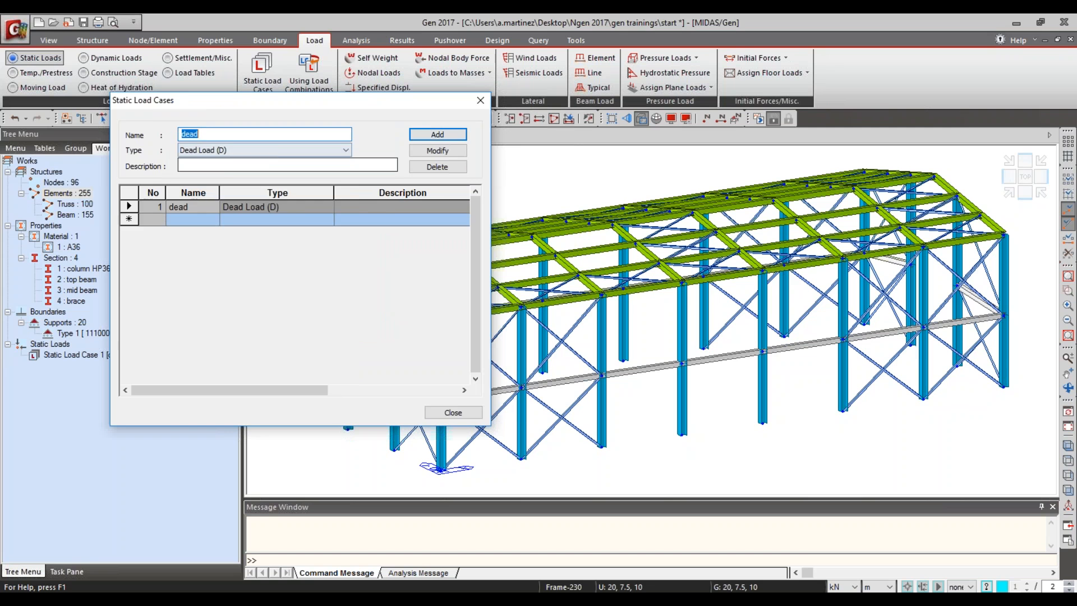
Step: Add a static load case named live of type Live Load (L)
left_click(275, 150)
scroll(275, 169, "up", 5)
left_click(225, 187)
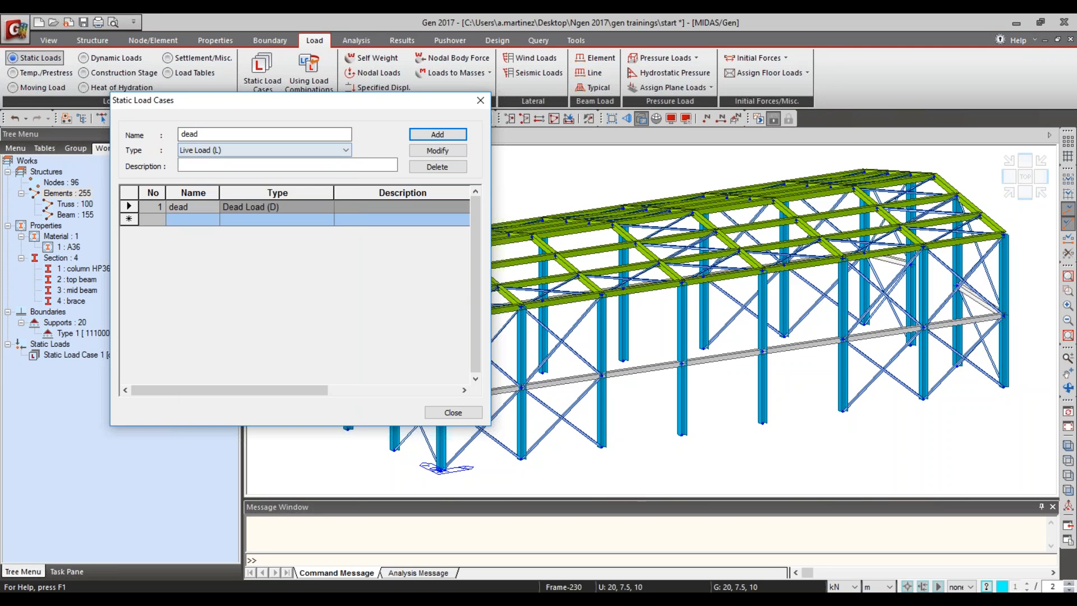
type("live")
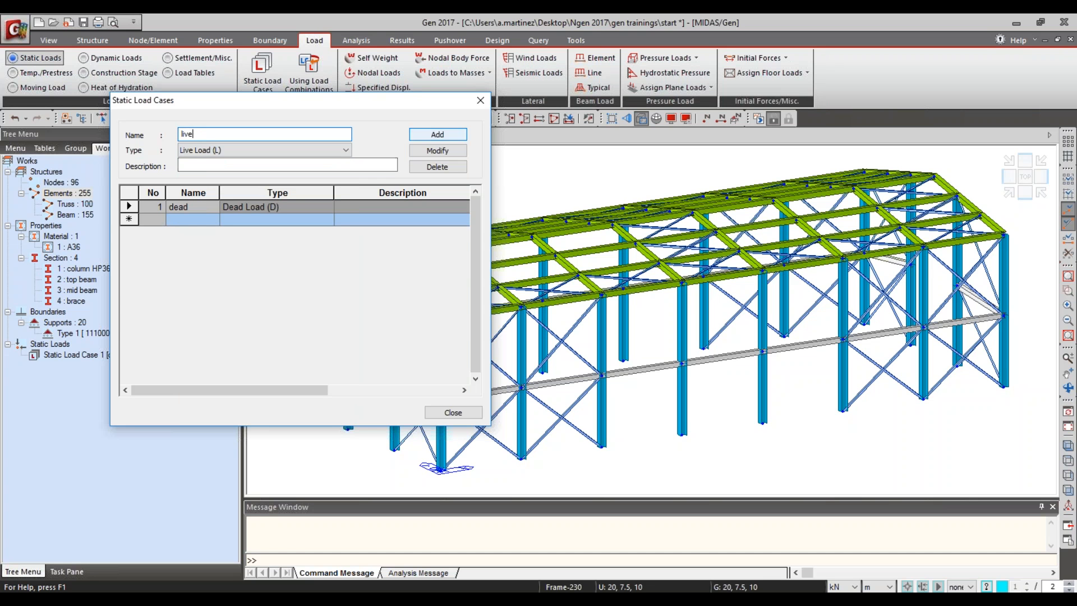
key("Return")
Step: Add static load cases wind x and wind y of type Wind Load on Structure (W) and close the load case definitions
left_click(272, 150)
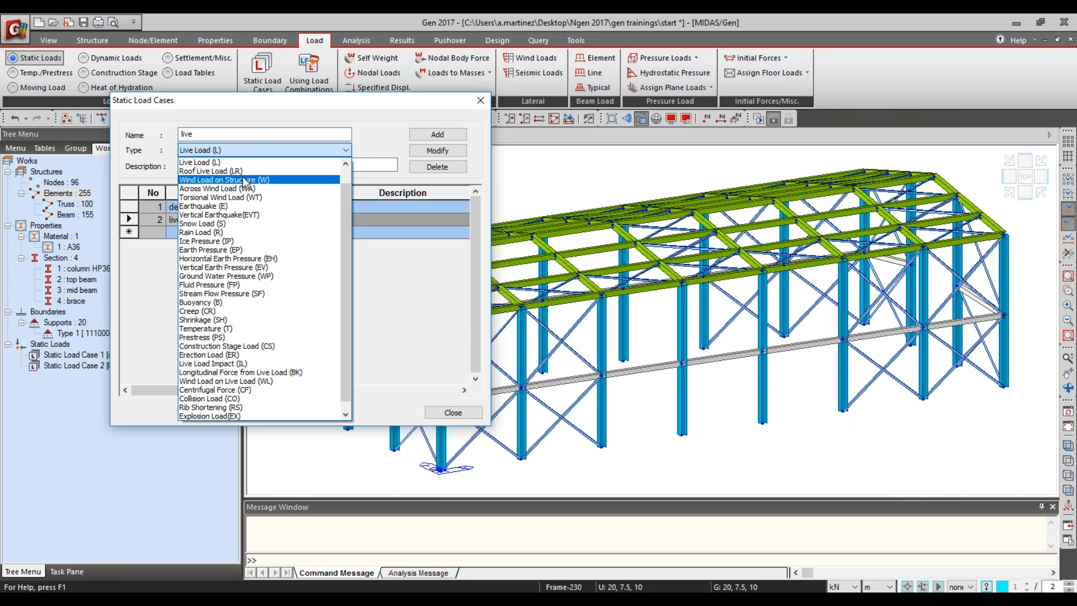
left_click(244, 179)
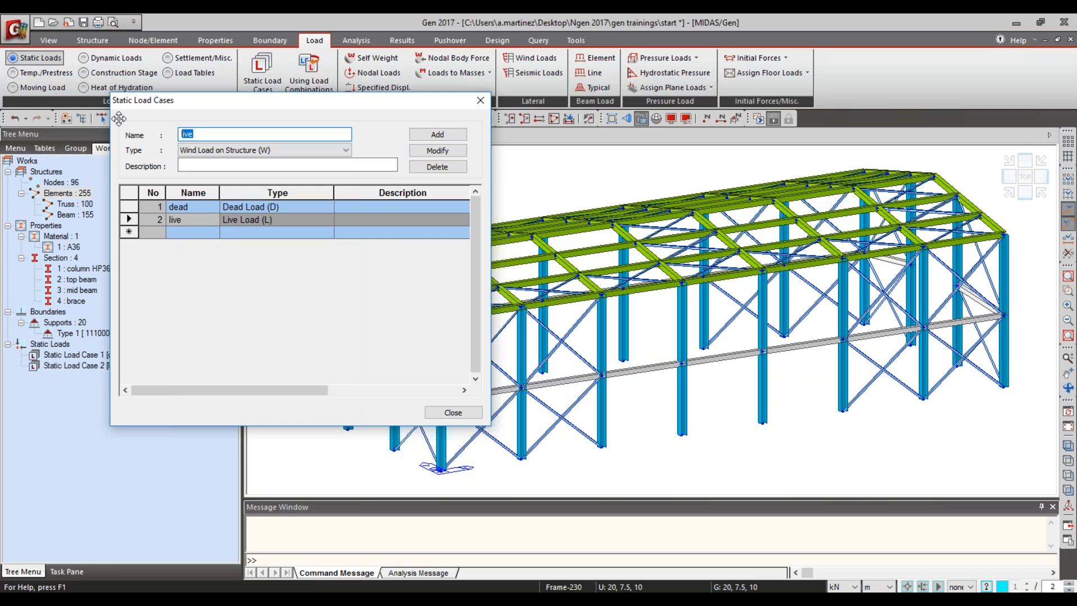
type("wind x")
left_click(424, 135)
double_click(201, 135)
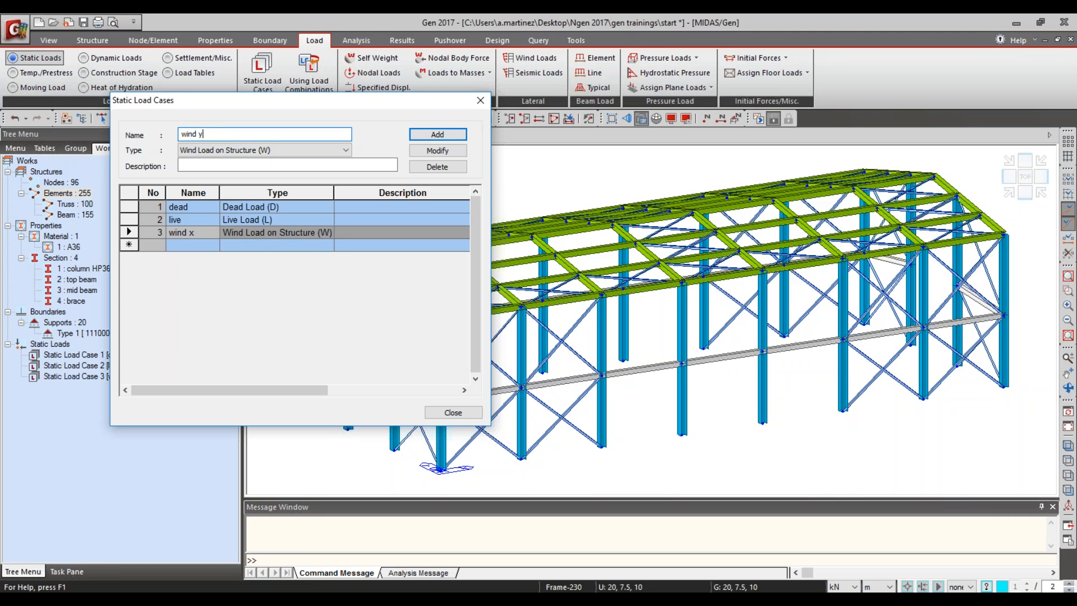
left_click(222, 151)
left_click(228, 152)
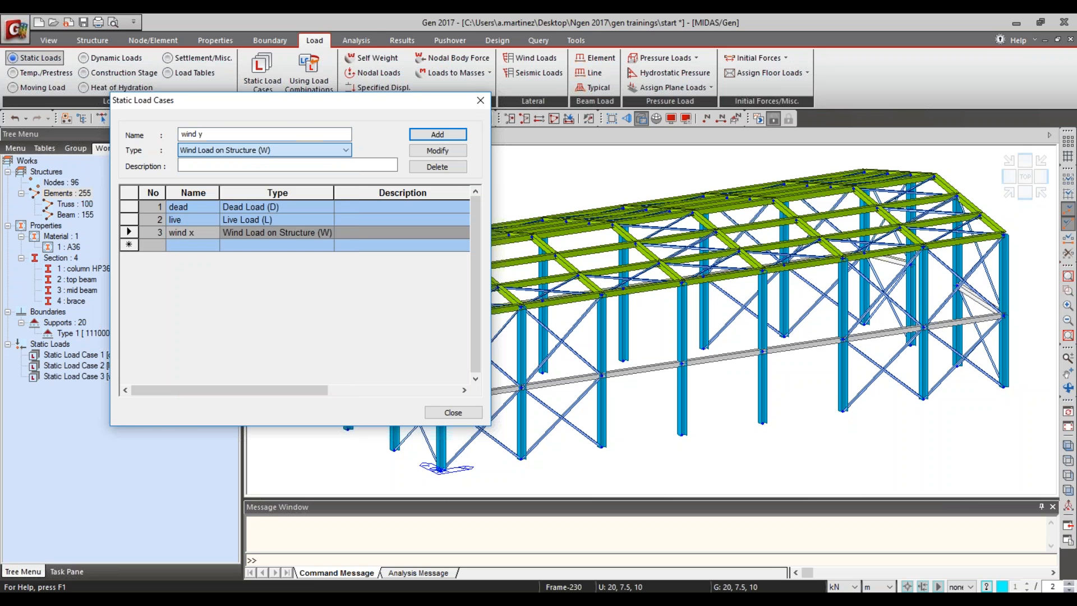
left_click(437, 135)
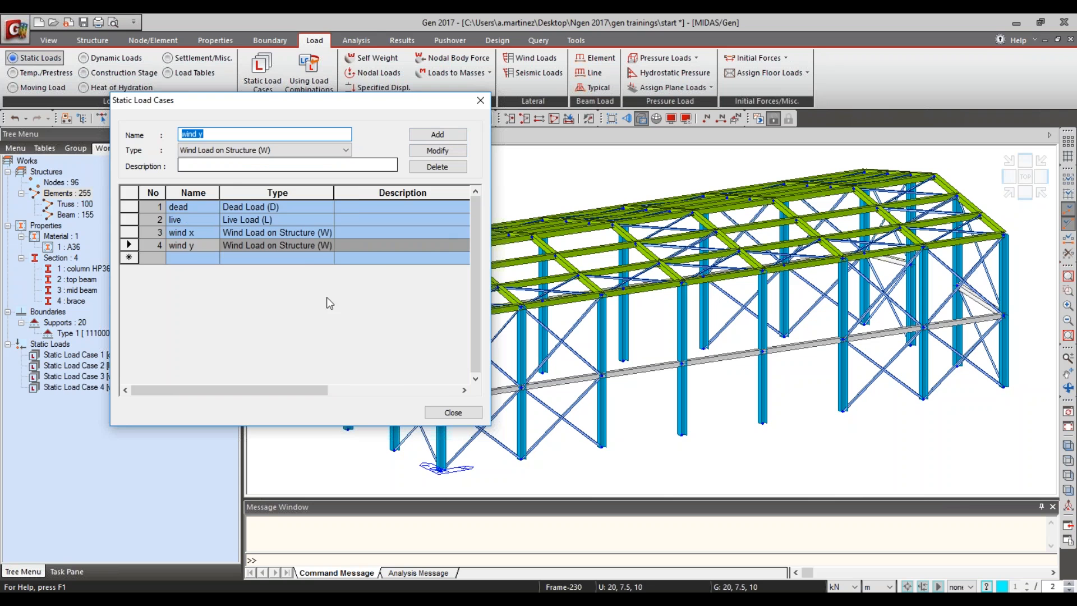
left_click(464, 413)
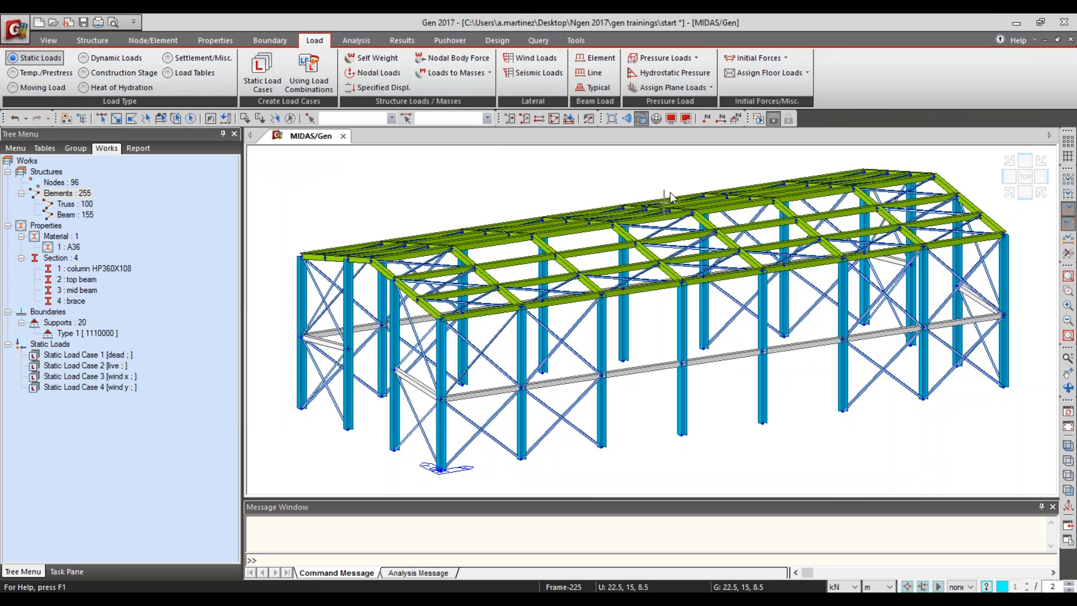
Step: Add self weight to the dead load case with a Z factor of -1 and close the command
left_click(352, 62)
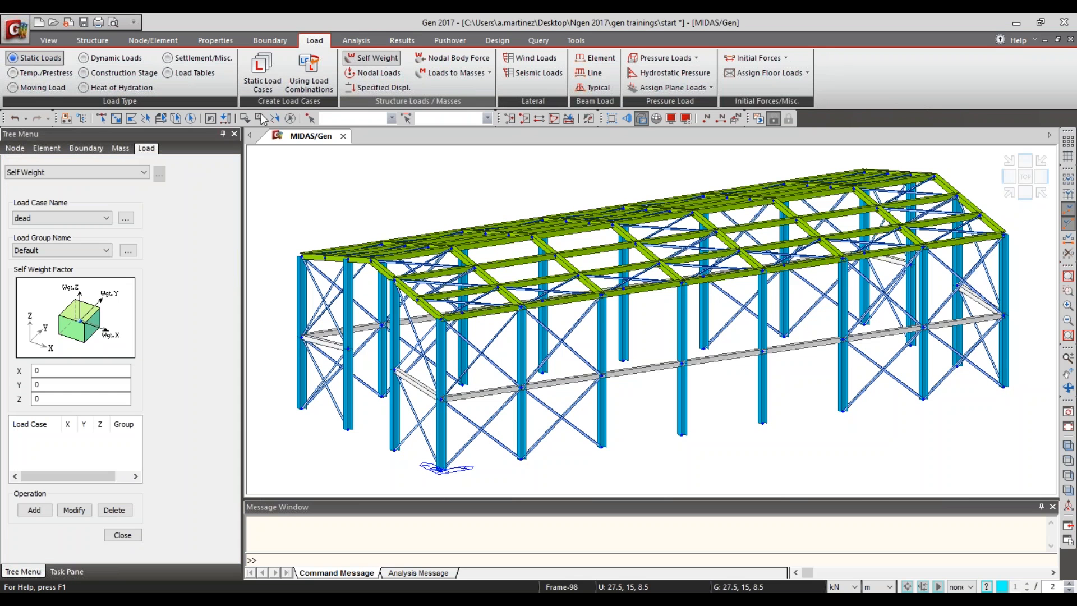
double_click(36, 398)
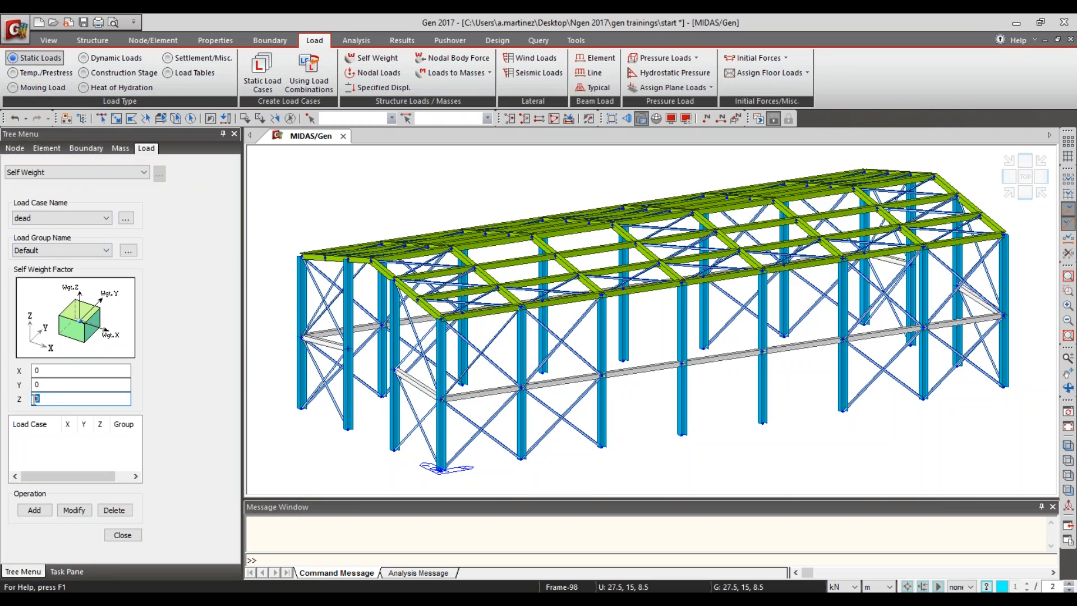
type("-1")
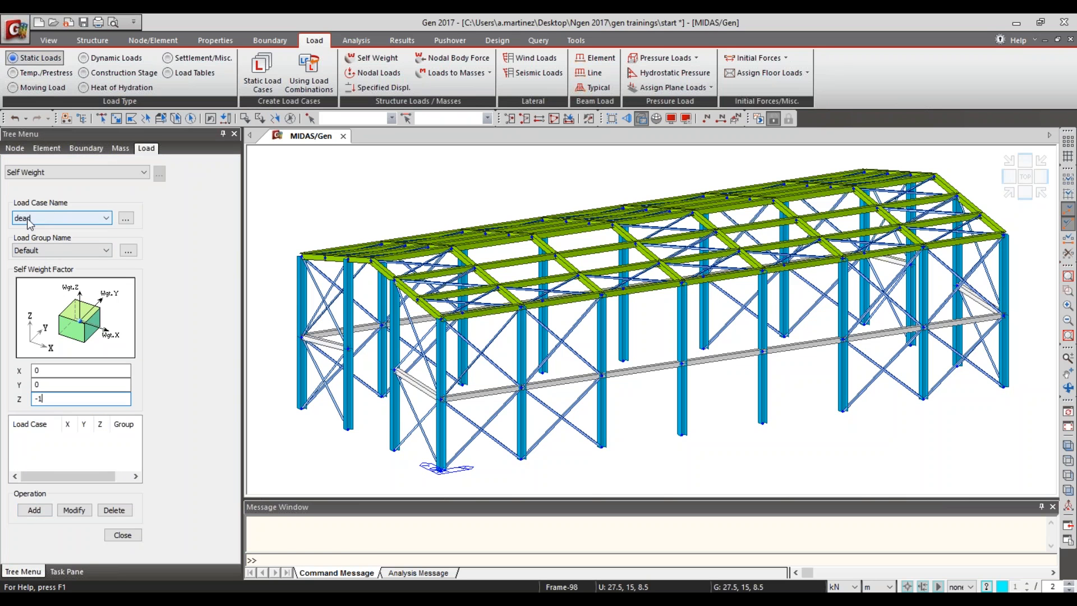
left_click(29, 511)
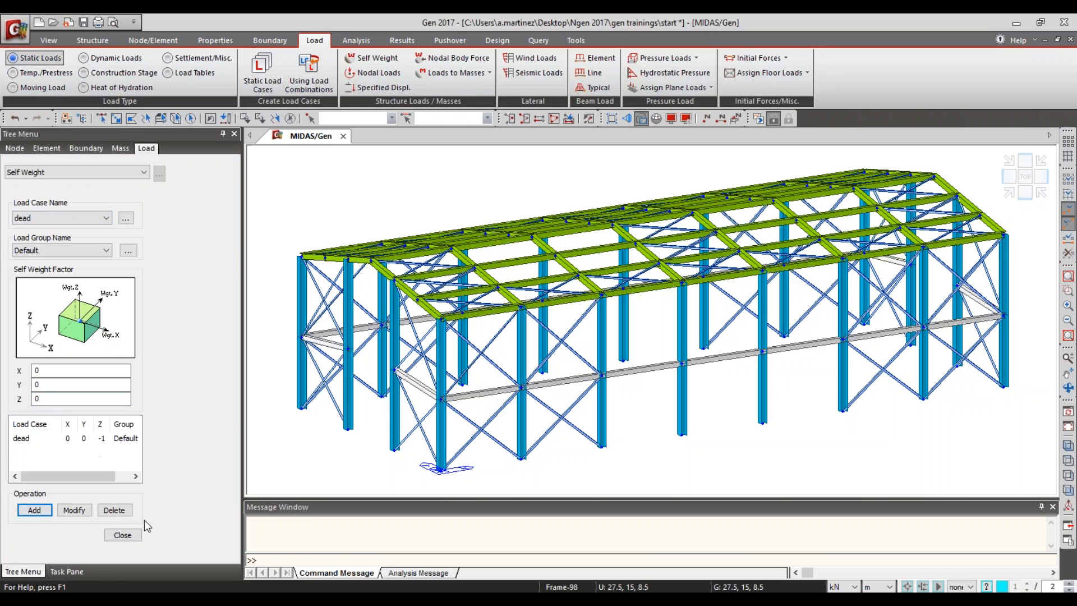
left_click(122, 534)
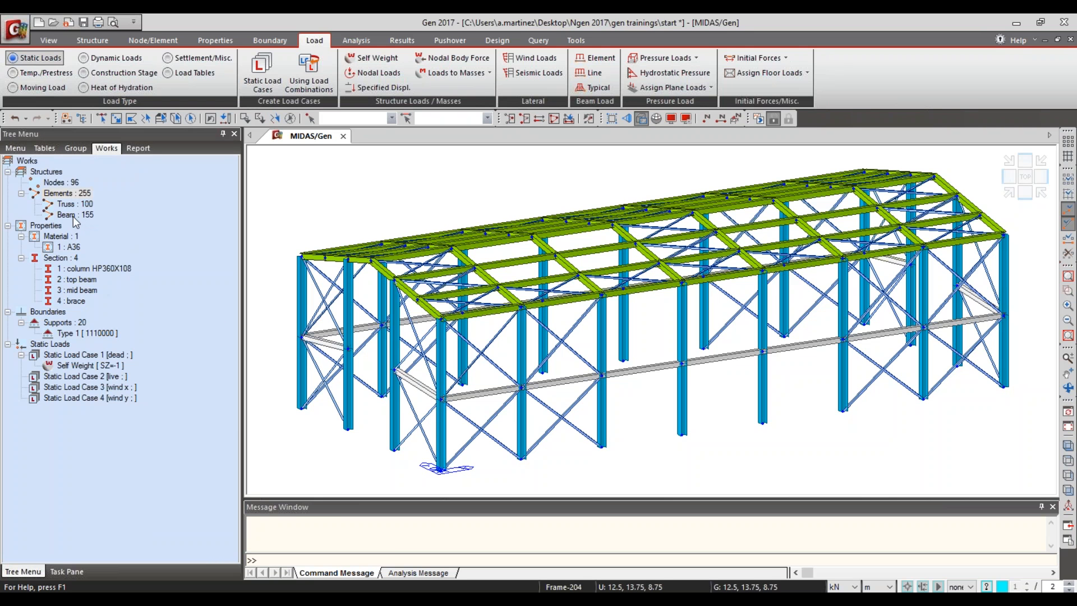
Step: Start defining a floor load type named roof with a dead floor load of -2 kN/m^2
left_click(808, 73)
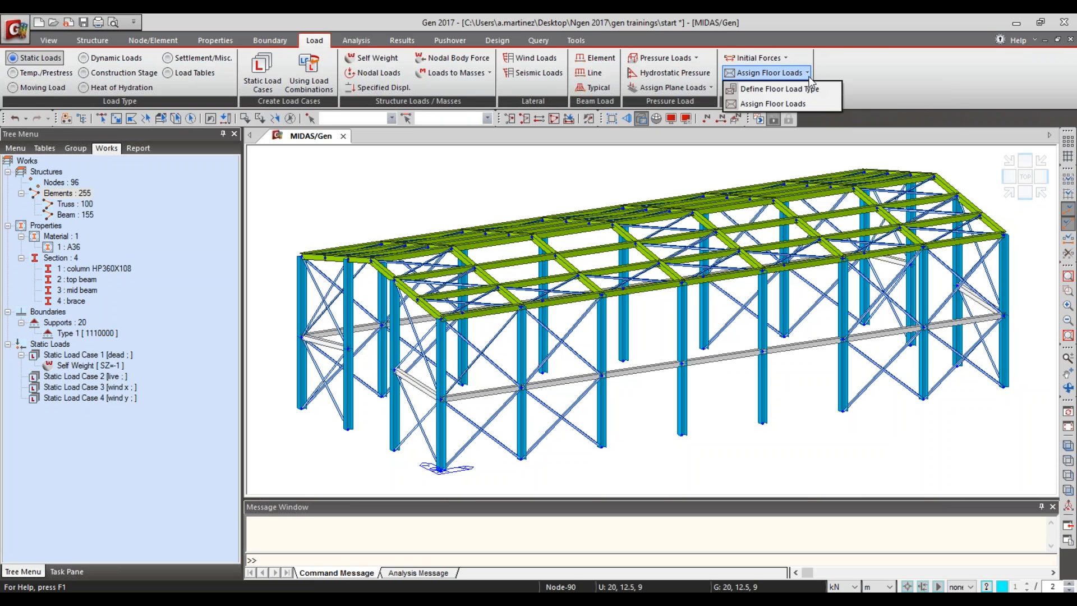
left_click(767, 88)
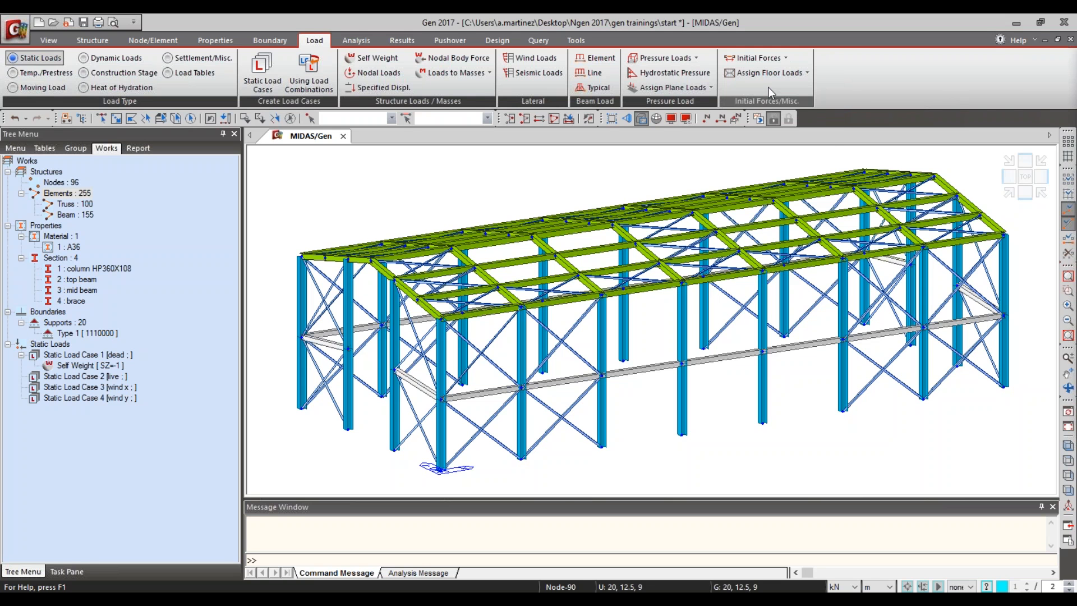
left_click_drag(764, 108, 494, 130)
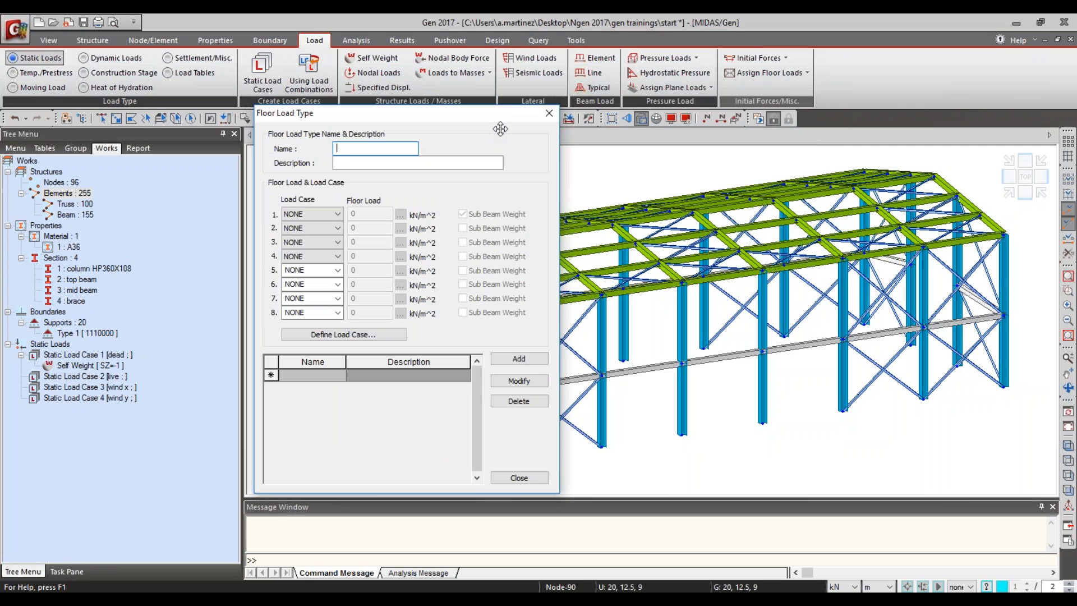
type("roof")
left_click(322, 214)
left_click(318, 235)
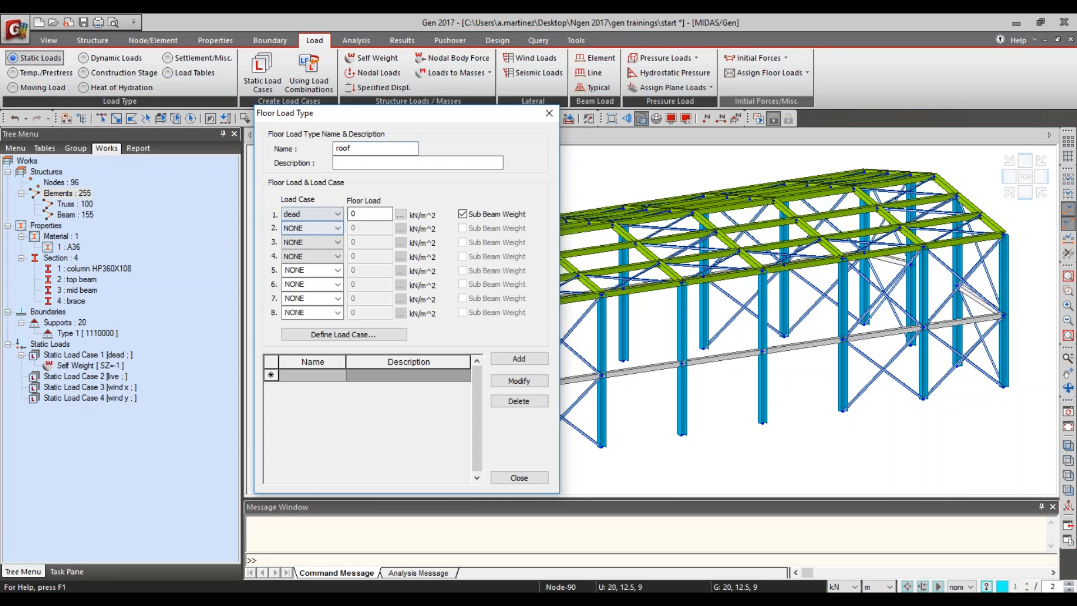
key("Tab")
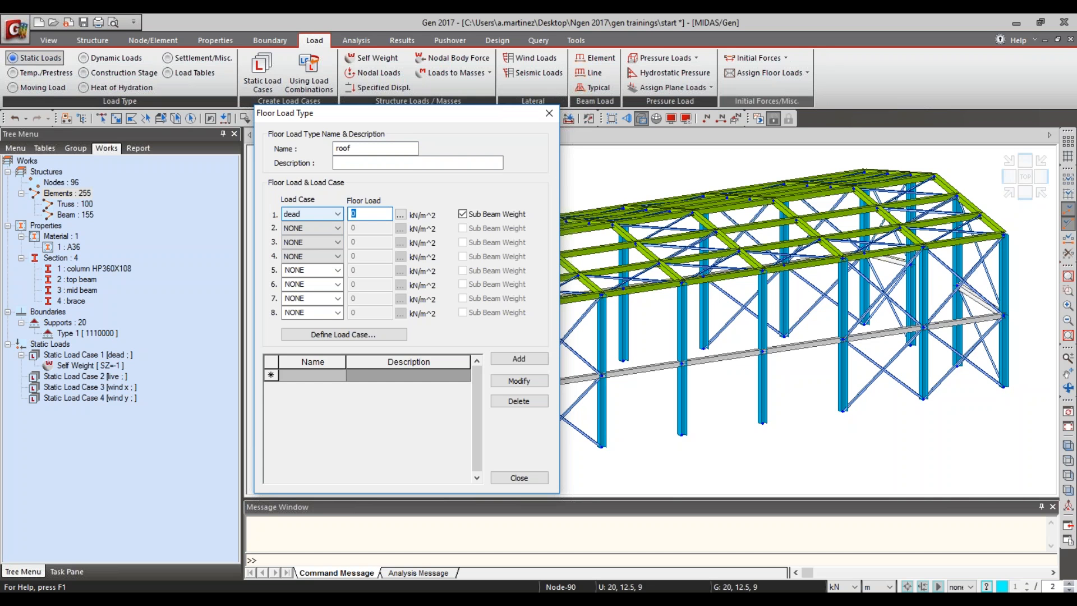
type("-2")
Step: Give the roof floor load type a live load of -4 kN/m^2, add it to the list and close the definition
left_click(312, 228)
left_click(325, 258)
key("Tab")
type("-4")
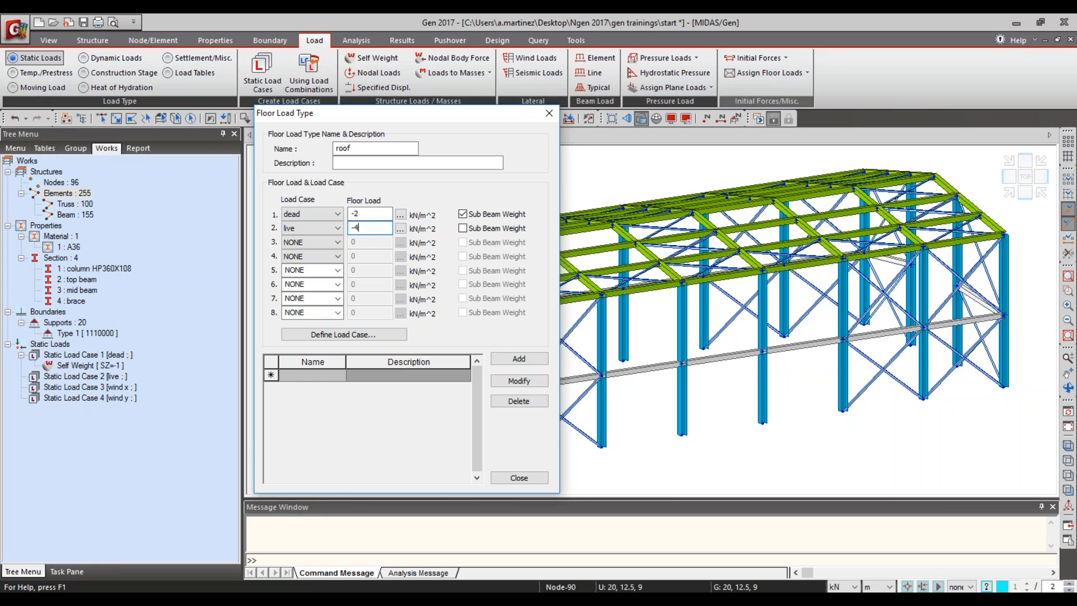
left_click(506, 354)
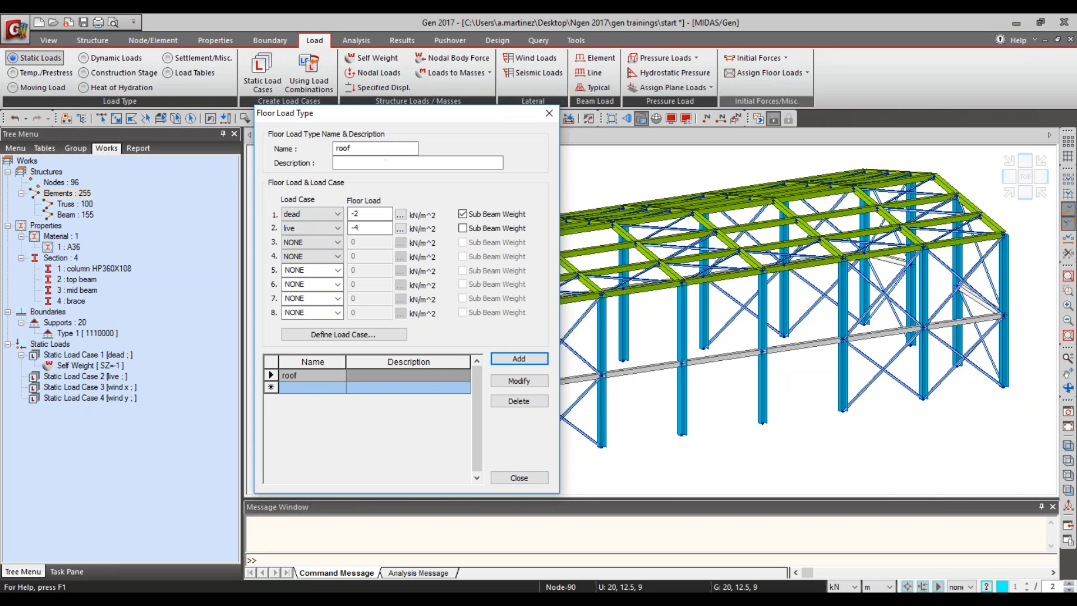
left_click(386, 160)
left_click(519, 477)
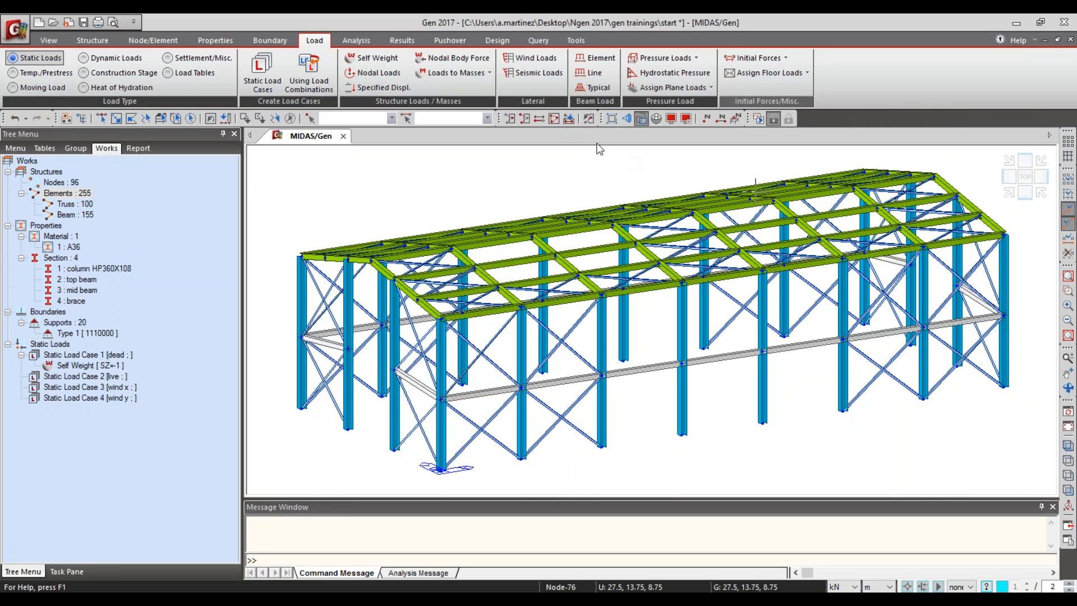
Step: Start assigning floor loads using the roof load type with one way distribution
left_click(806, 74)
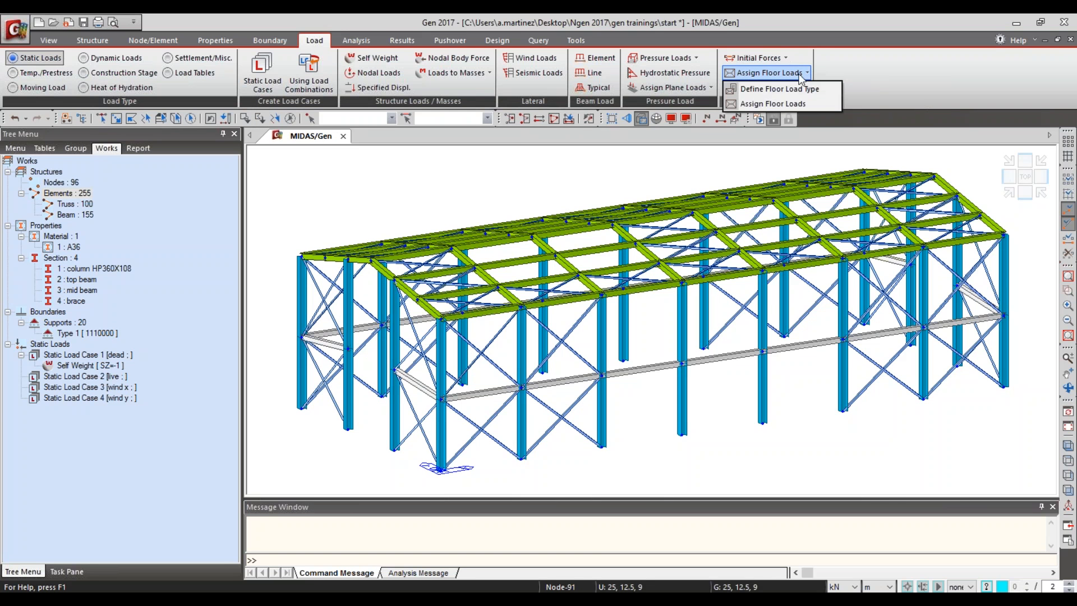
left_click(762, 103)
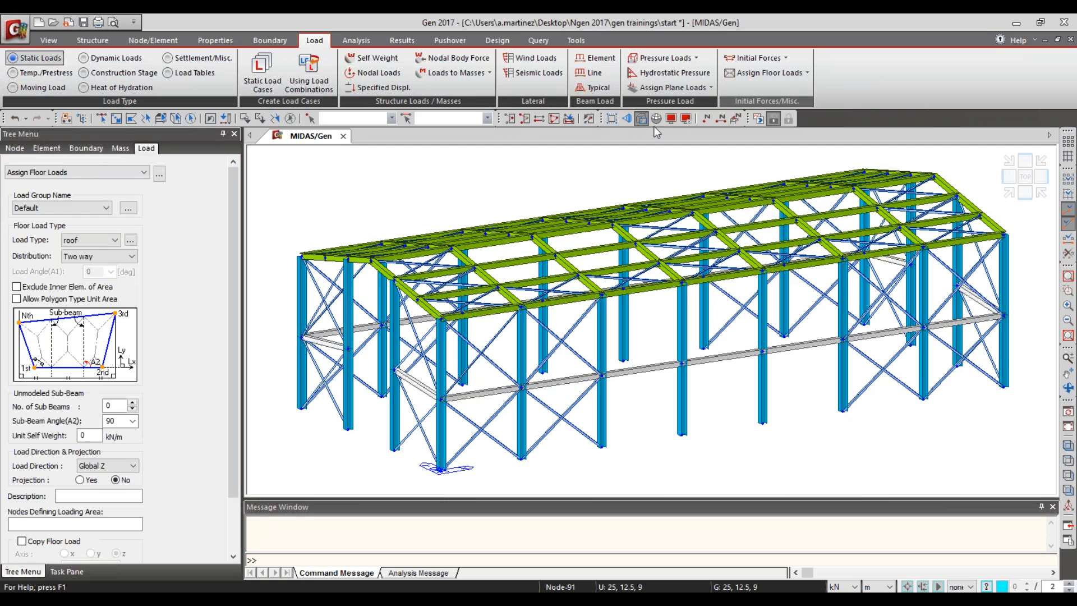
left_click(99, 257)
left_click(90, 265)
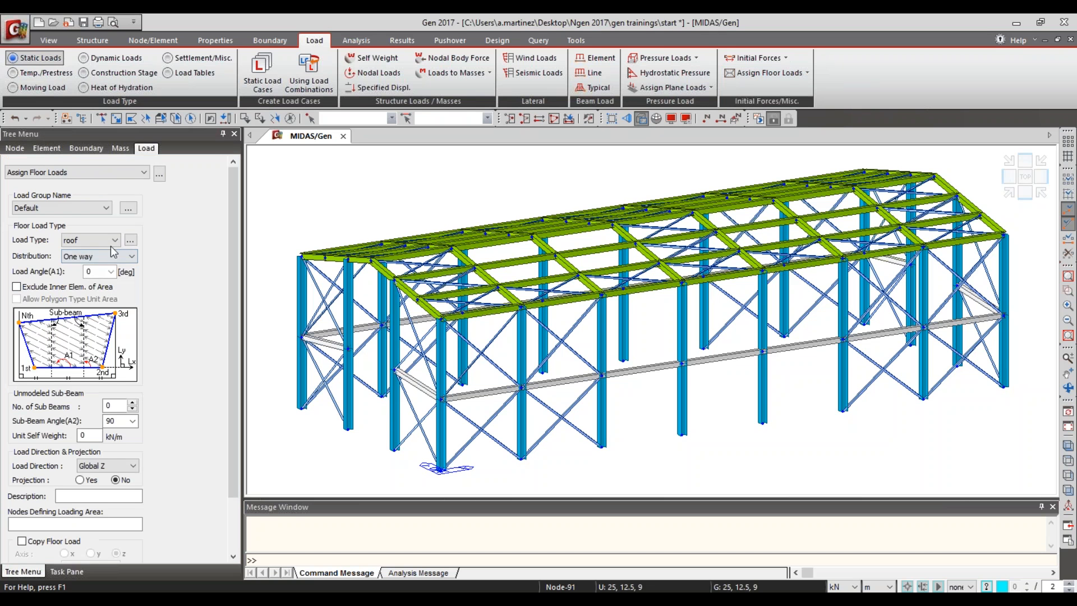
left_click(91, 242)
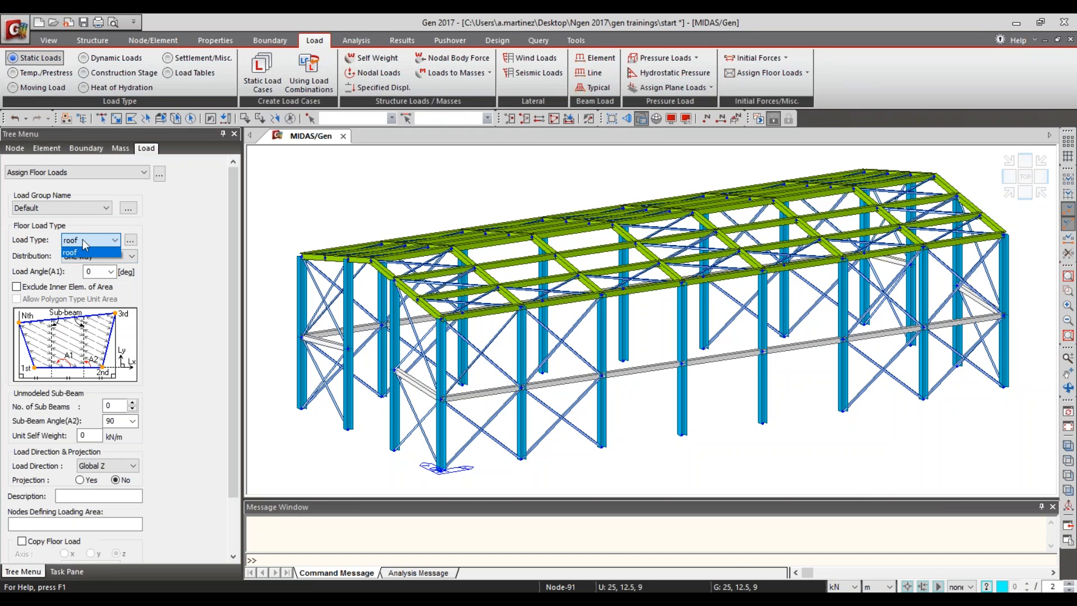
left_click(89, 238)
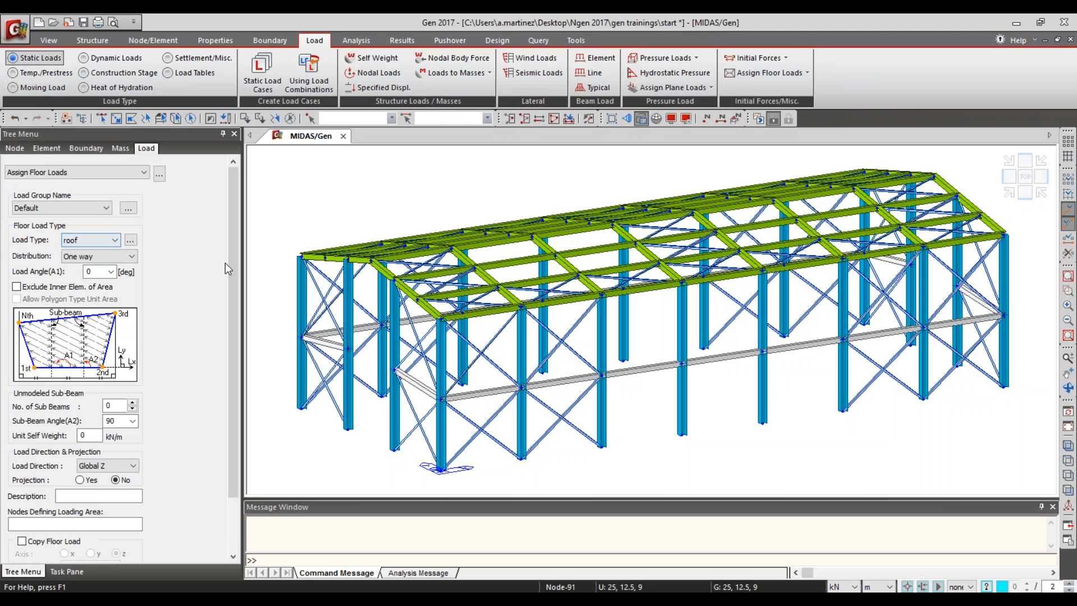
Step: Assign the roof floor load to the front roof slope by picking its corner nodes at the ridge and eave as the loading area
scroll(231, 268, "down", 3)
left_click(76, 474)
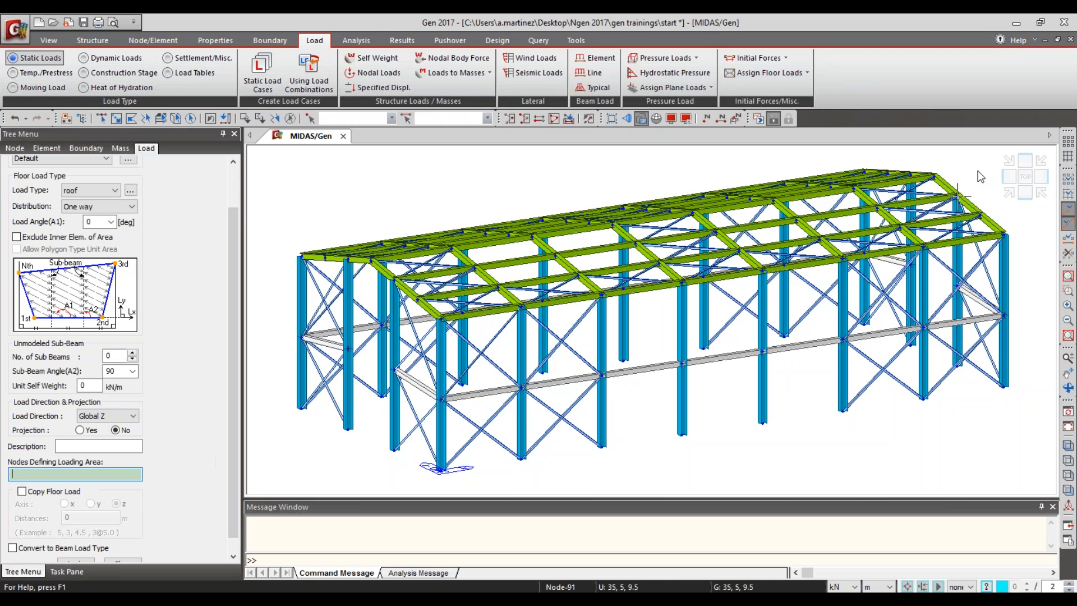
left_click(934, 176)
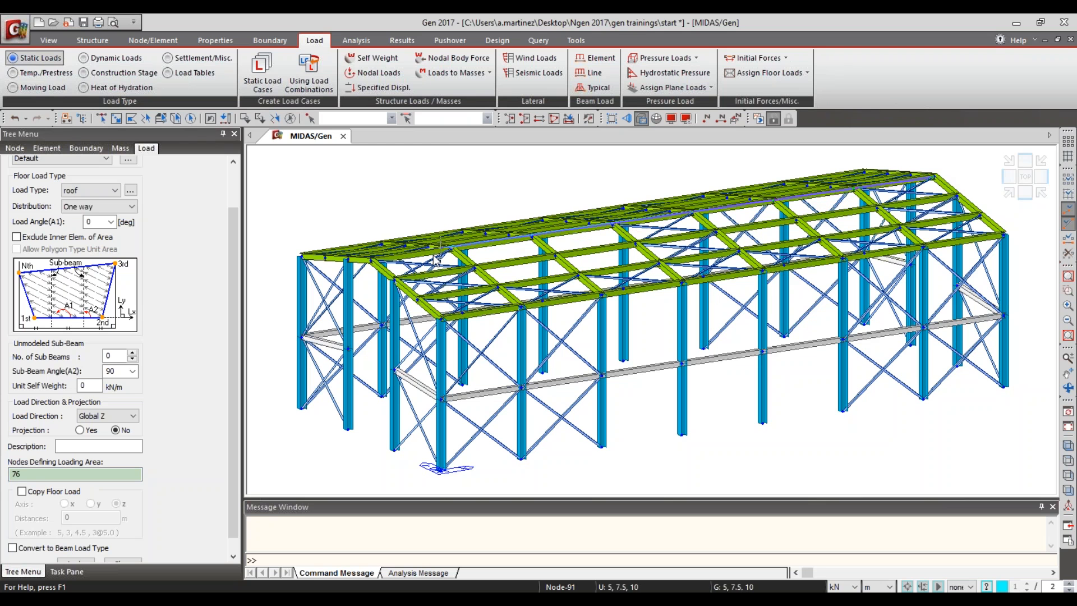
left_click(373, 260)
left_click(441, 318)
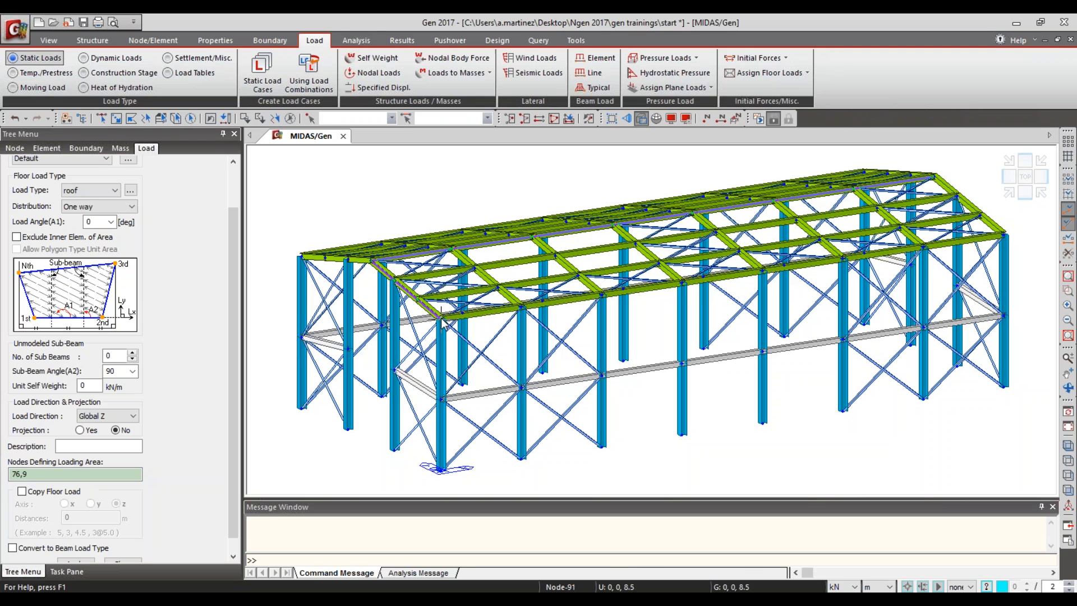
left_click(1005, 232)
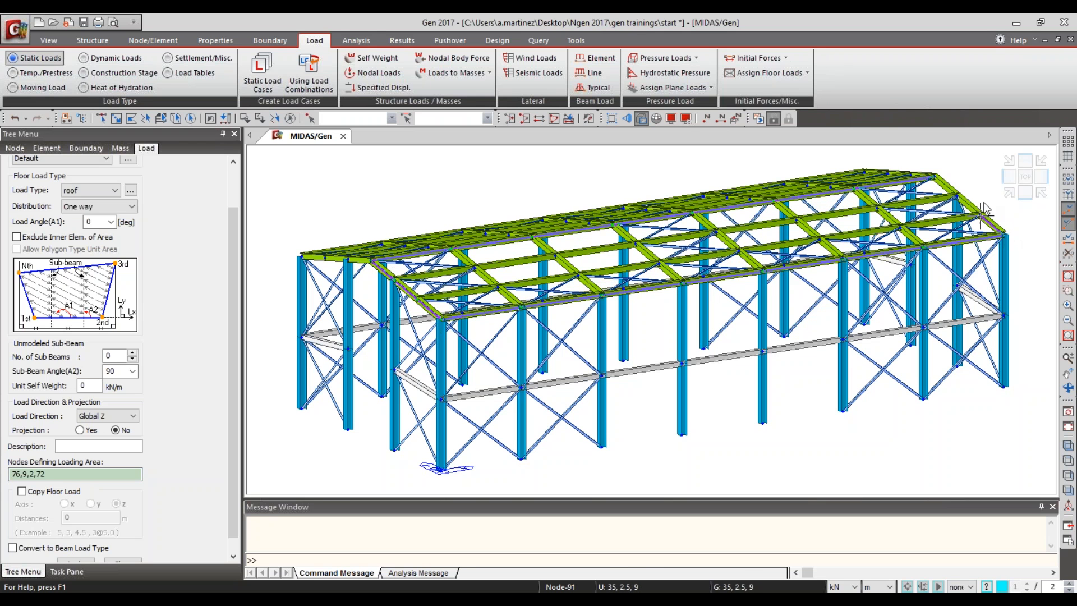
left_click(934, 176)
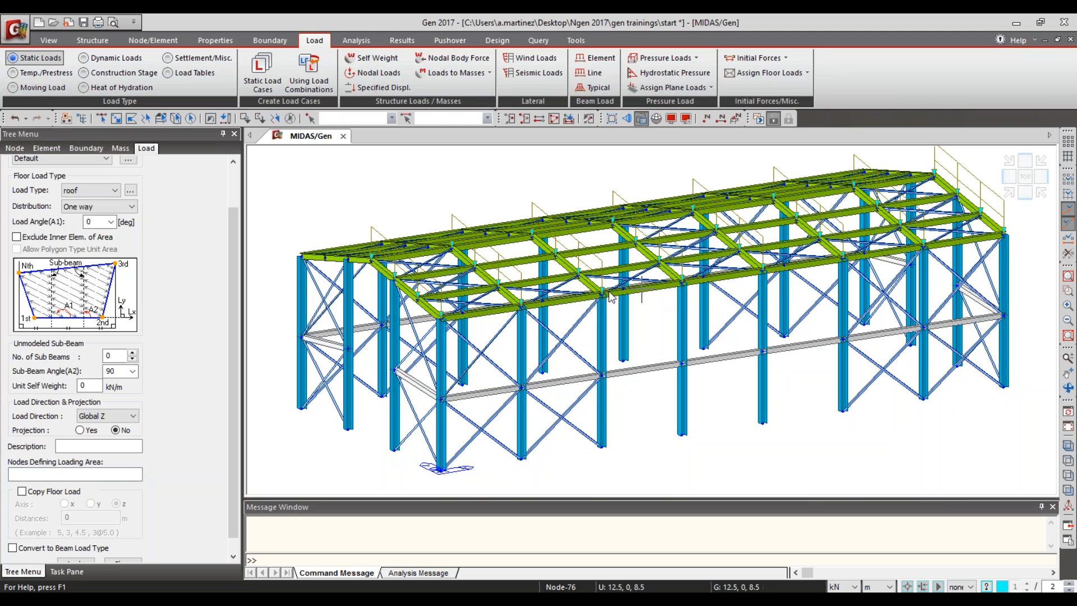
Step: Assign the same one way roof floor load to the opposite roof slope through its corner nodes and close the floor load assignment
middle_click_drag(623, 320, 460, 185)
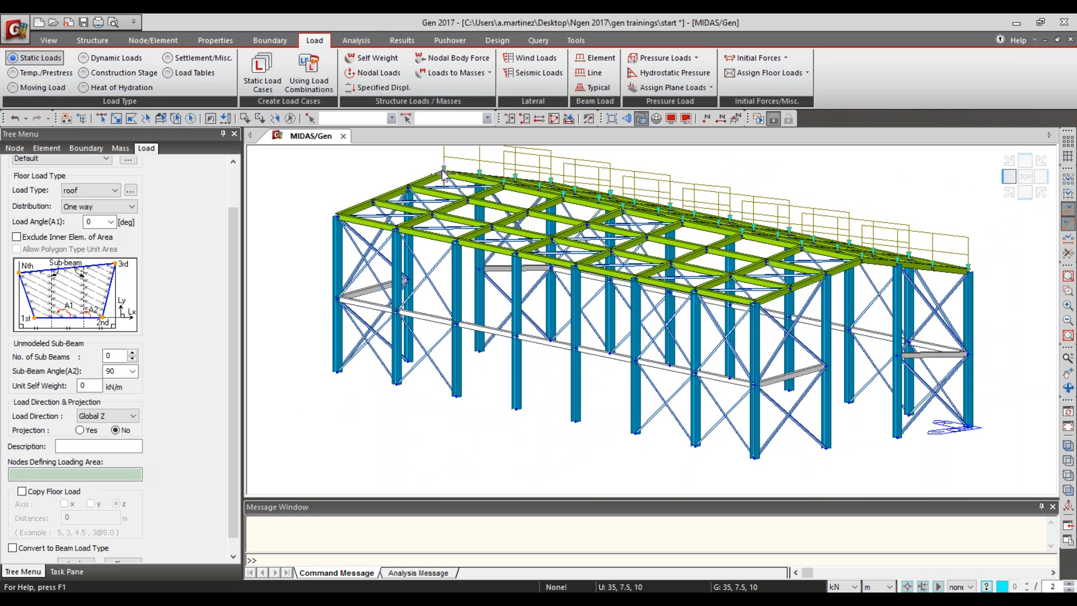
left_click(336, 215)
left_click(755, 303)
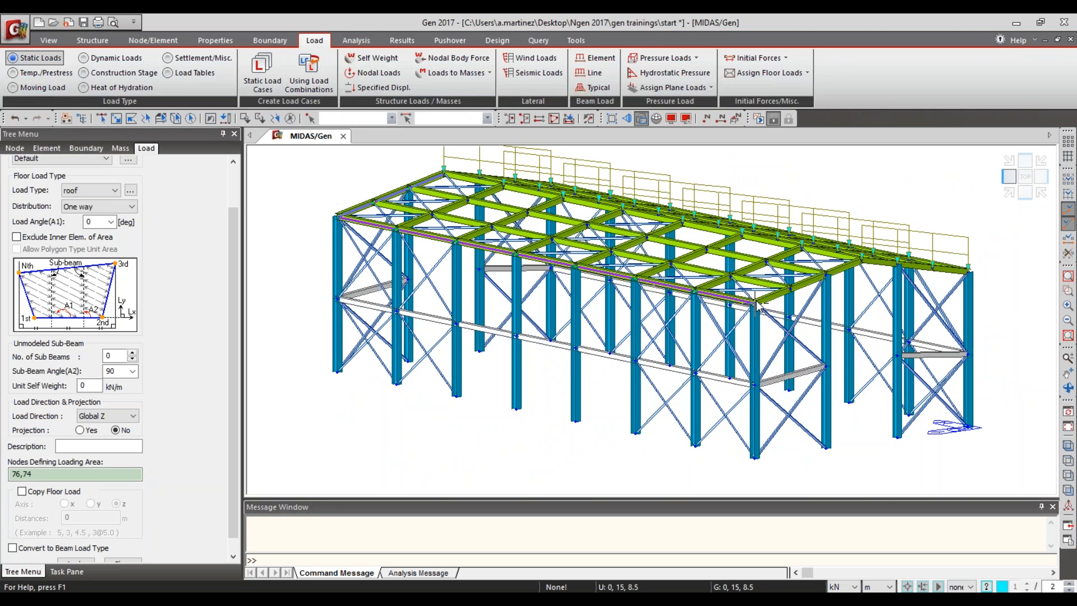
left_click(826, 273)
left_click(496, 191)
left_click(443, 171)
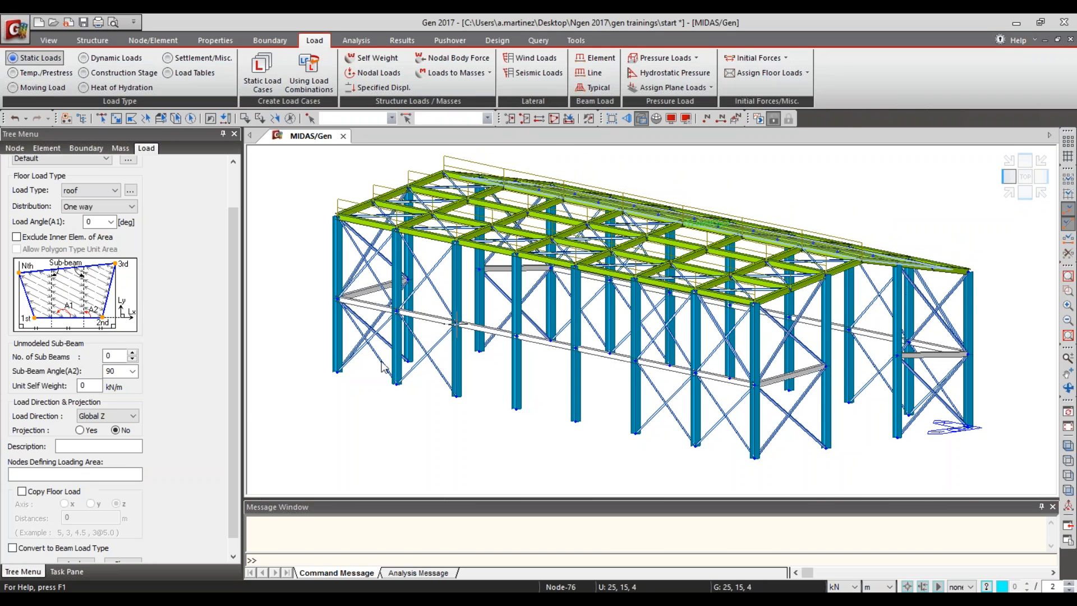
scroll(232, 477, "down", 1)
left_click(124, 549)
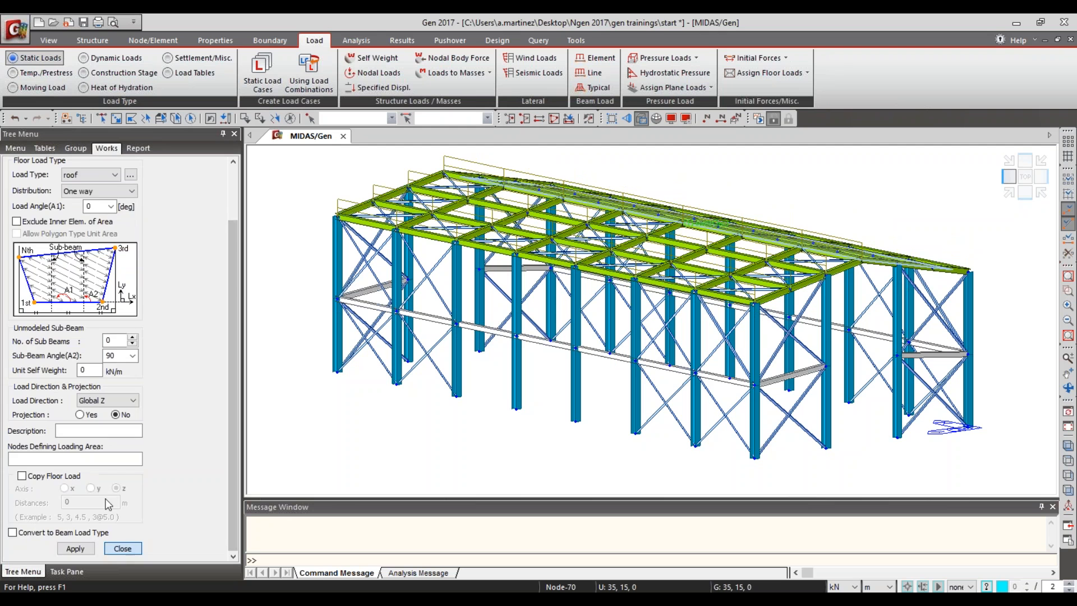
Step: Check the floor loads listed under the dead and live load cases and view the loaded roof in isometric view
left_click(98, 377)
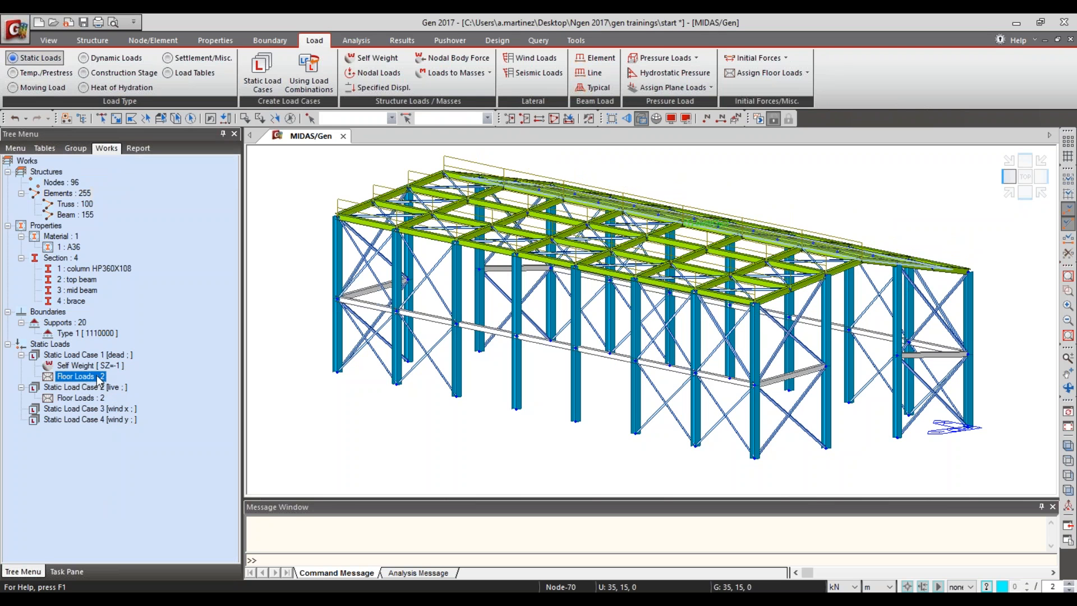
left_click(85, 398)
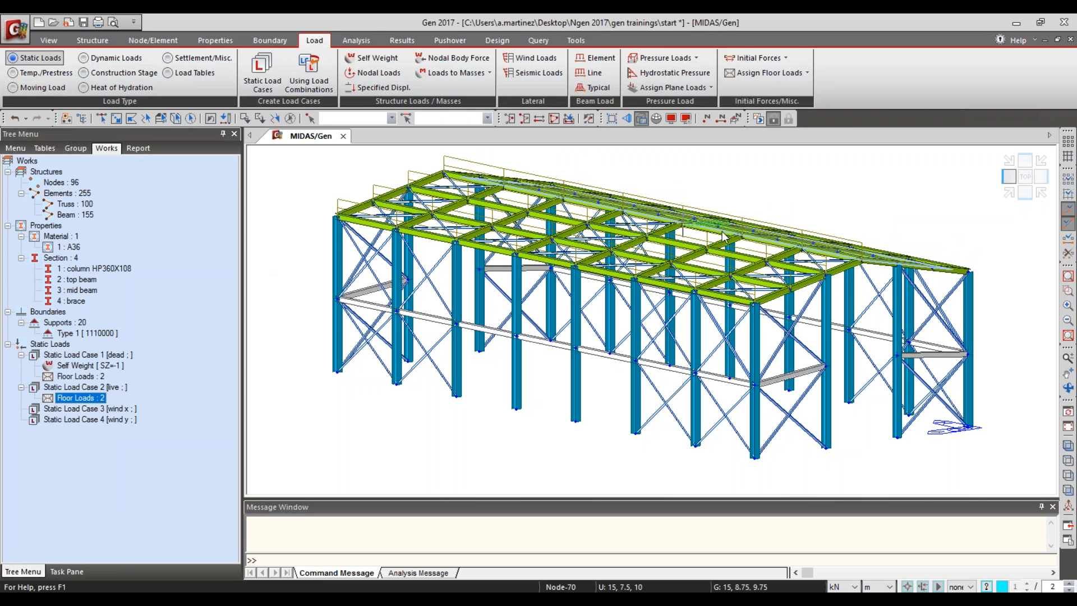
left_click(1070, 447)
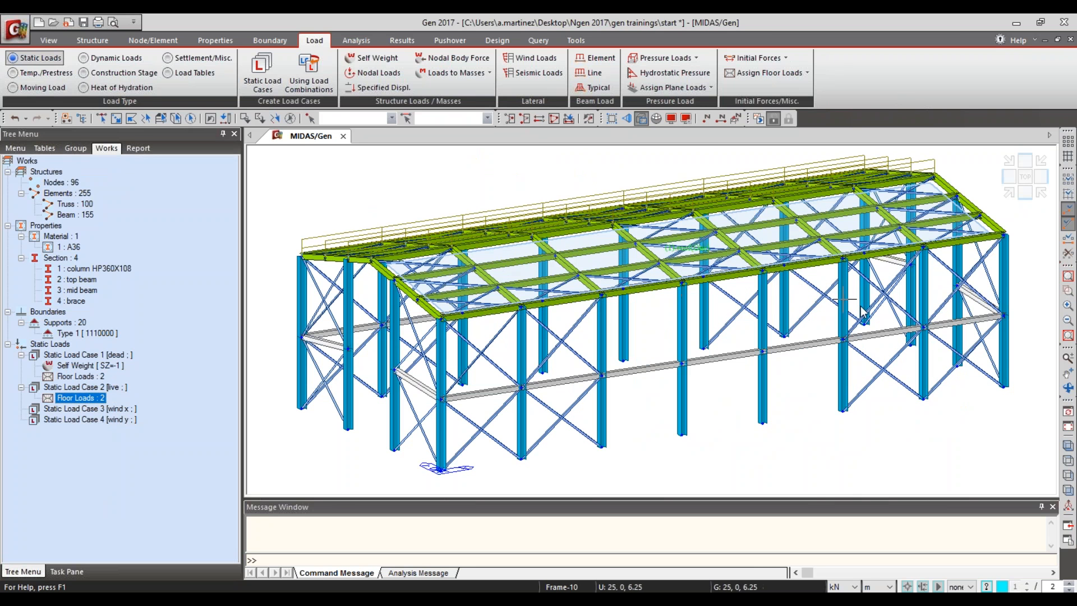
mouse_move(864, 324)
Step: Generate the building's story data automatically from all levels between 0 and 10 m, including seismic accidental eccentricity of 5% and wind eccentricity of 15%
left_click(94, 41)
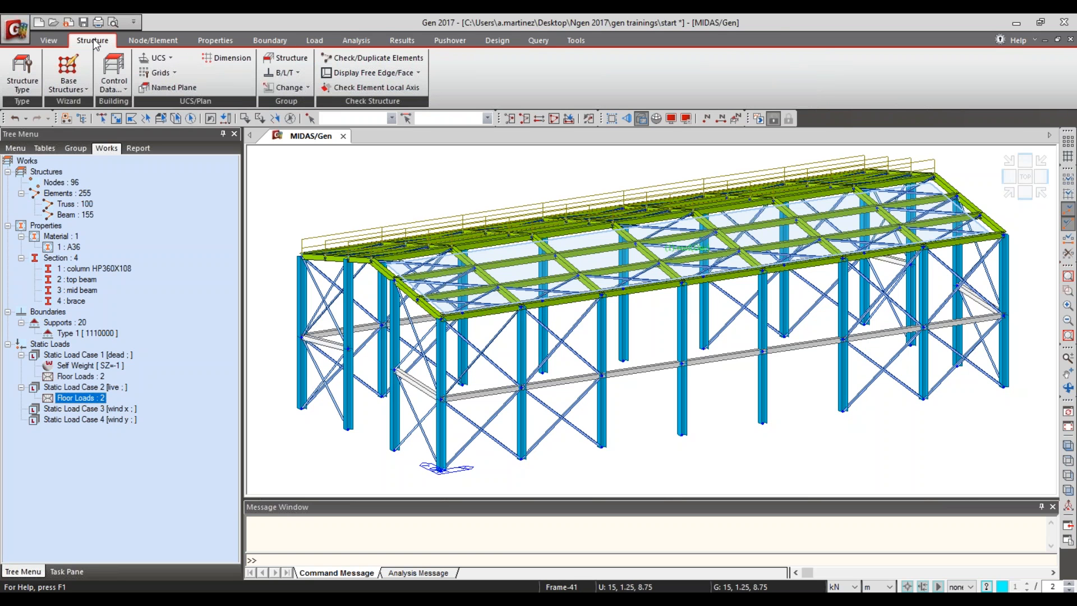
left_click(124, 90)
left_click(146, 117)
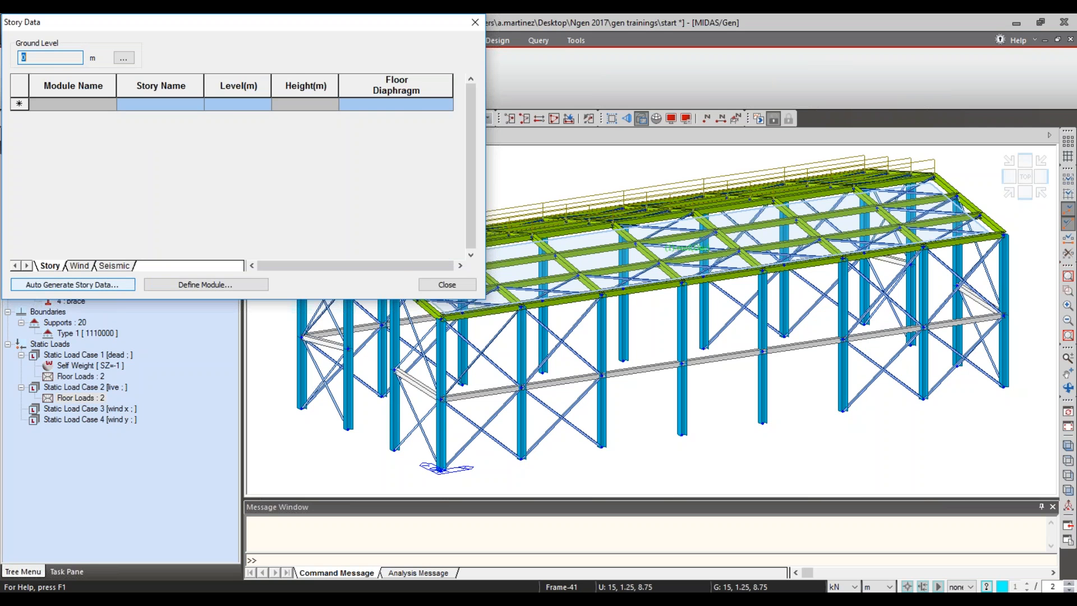
left_click(73, 285)
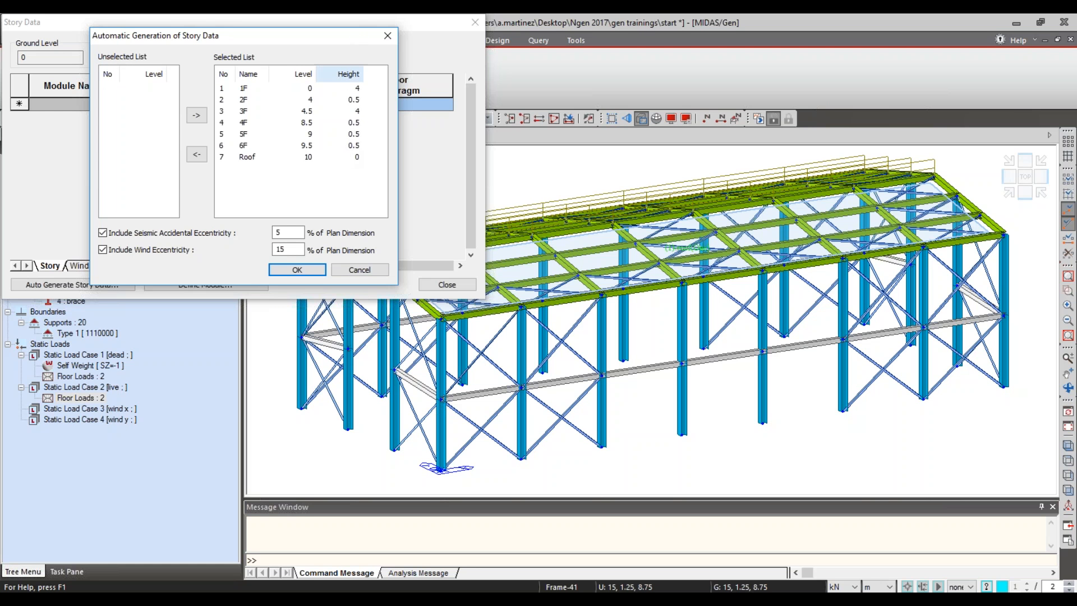
left_click_drag(302, 39, 299, 73)
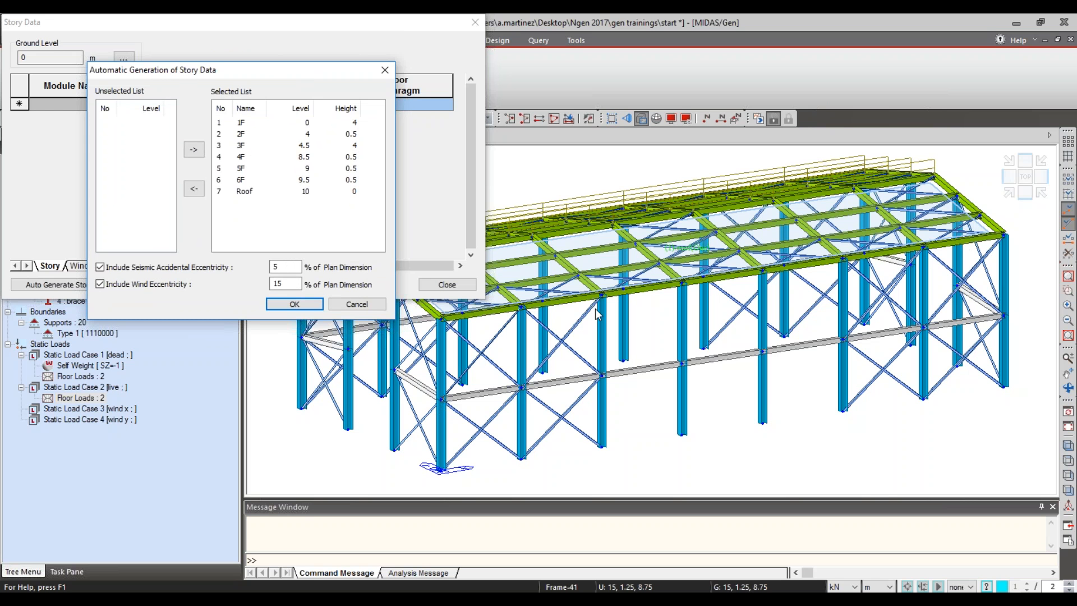
left_click(295, 303)
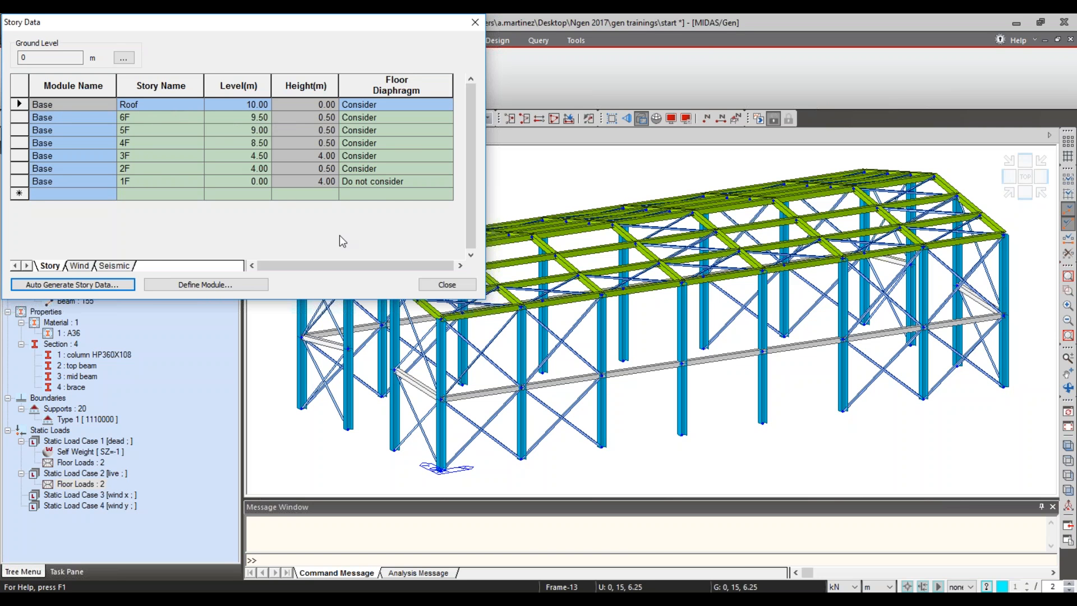
Step: Check the floor diaphragm options for the Roof story and close the story data
left_click(413, 107)
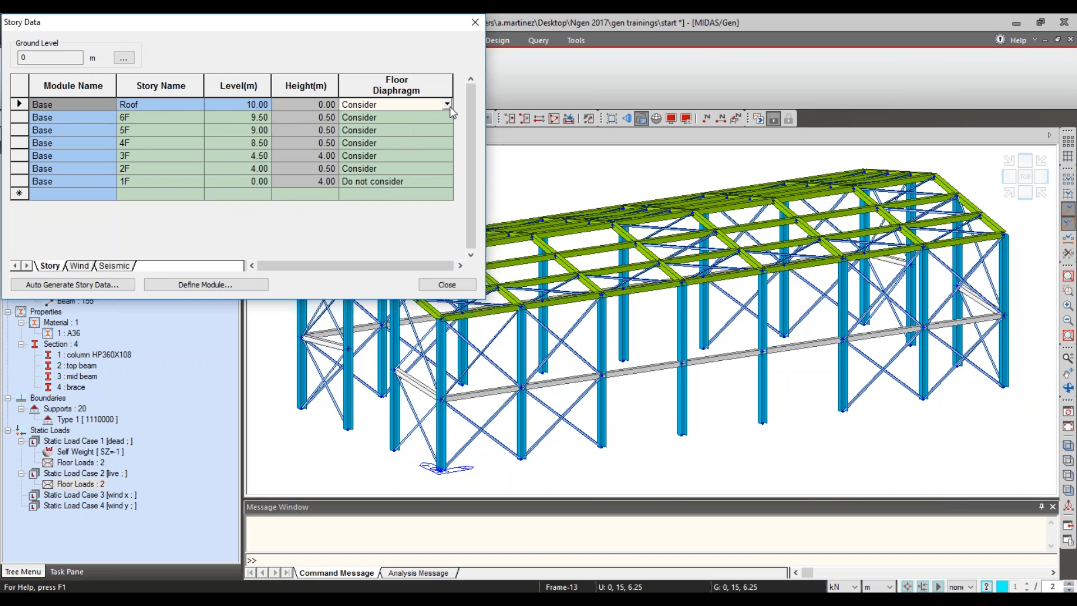
left_click(447, 104)
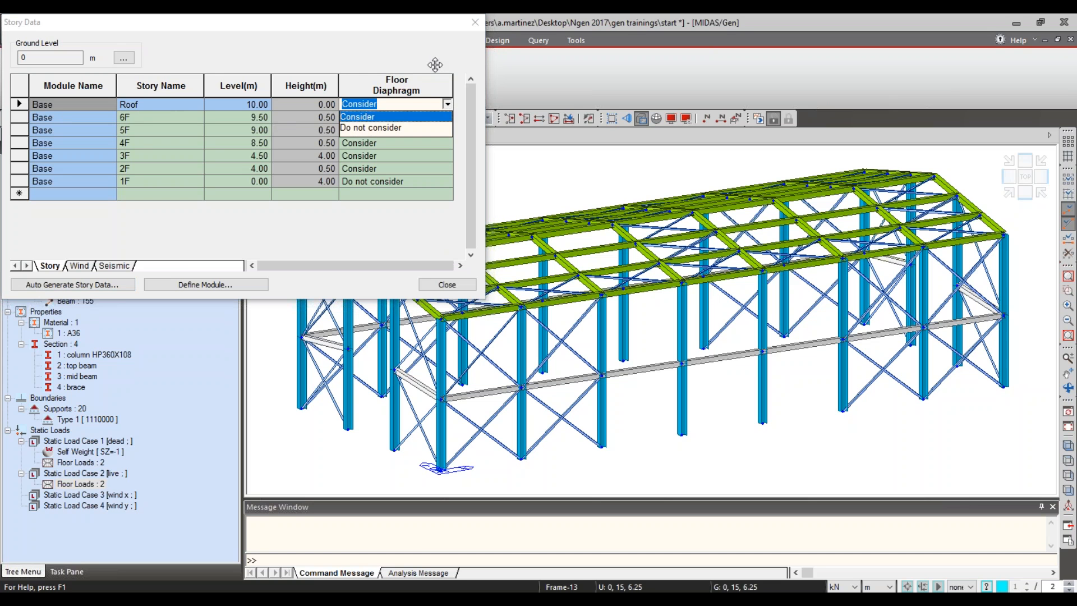
left_click(427, 57)
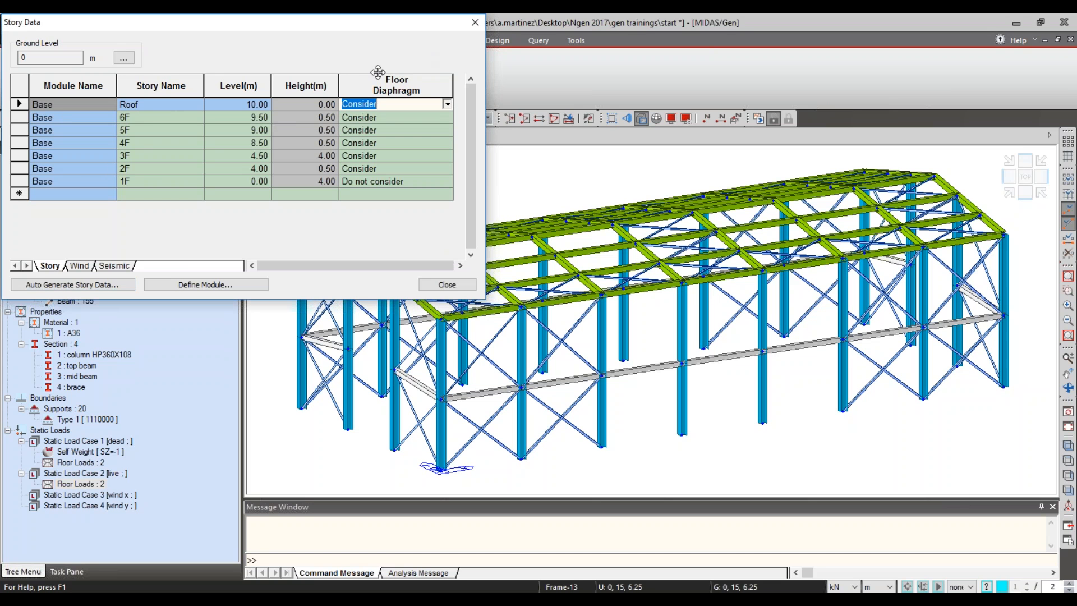
left_click(446, 285)
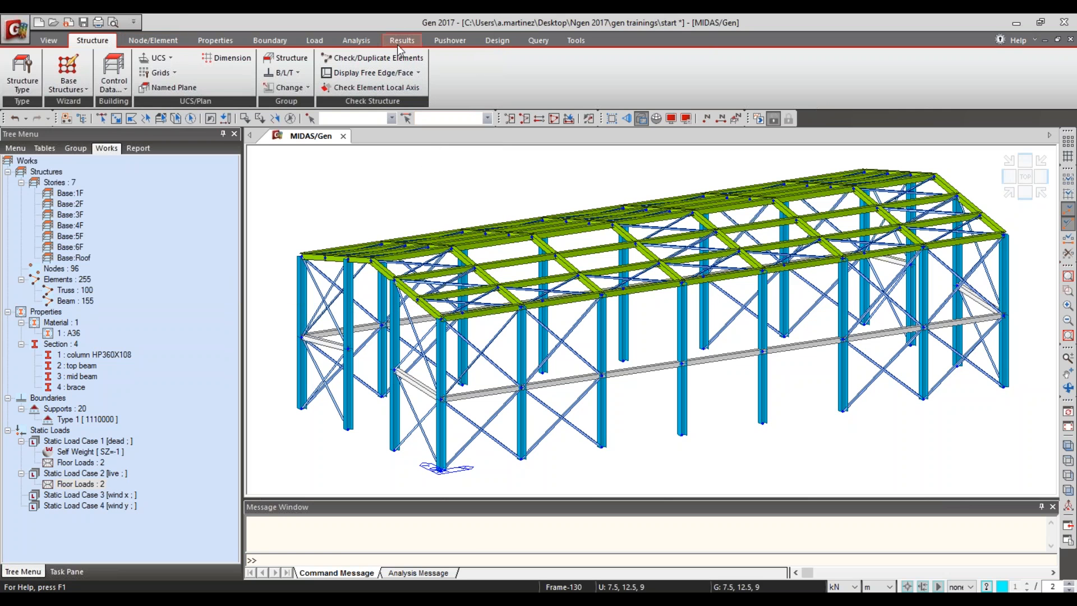
Step: Start adding a wind load specification for the wind x load case using the UBC(1997) wind load code
left_click(313, 41)
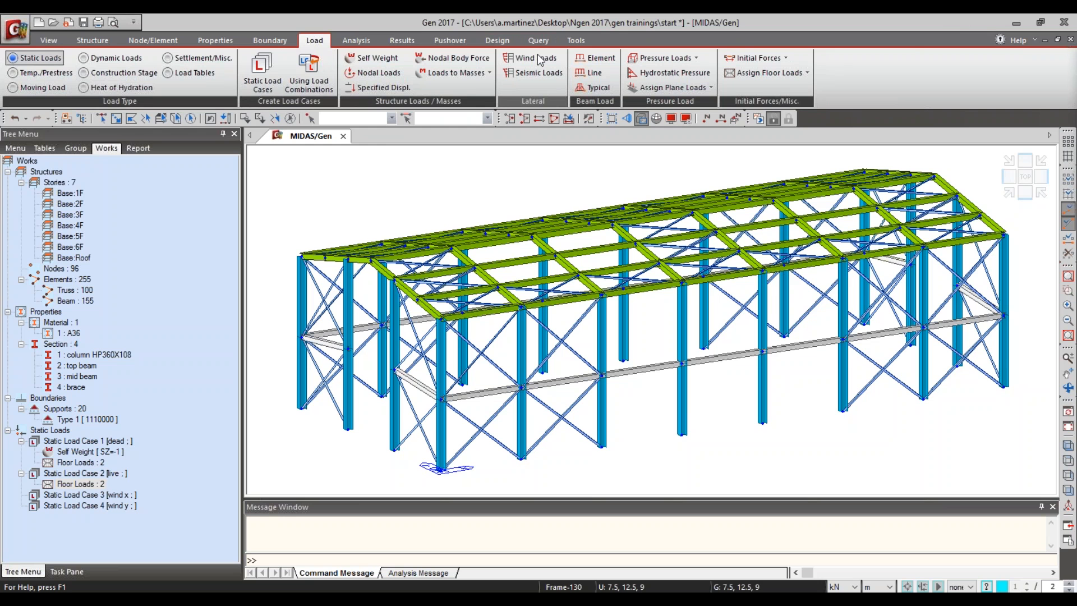
left_click_drag(1076, 59, 212, 69)
left_click(304, 91)
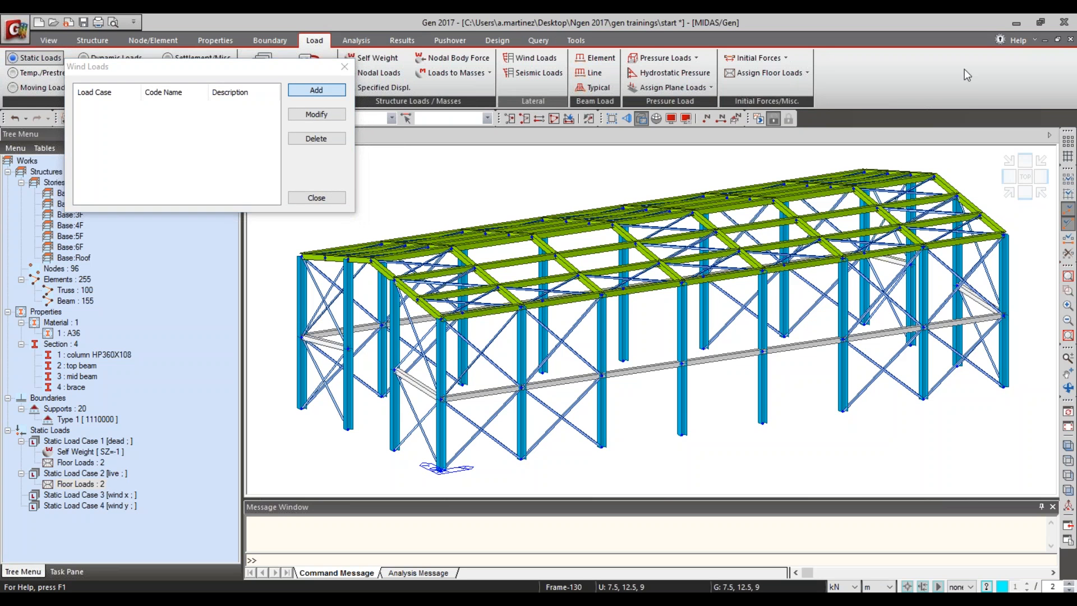
left_click_drag(1076, 73, 512, 46)
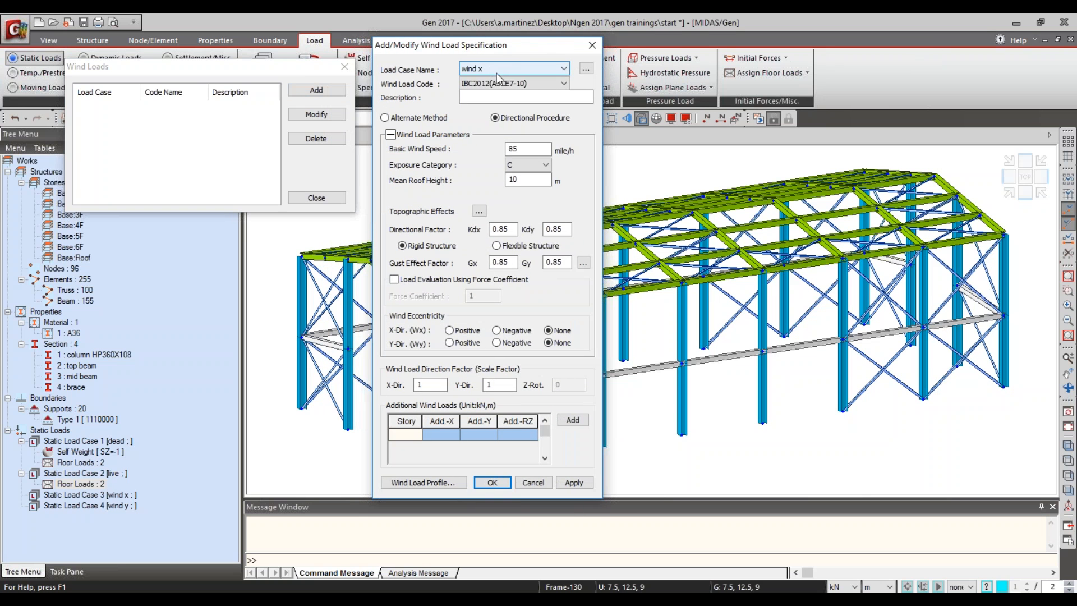
left_click(499, 83)
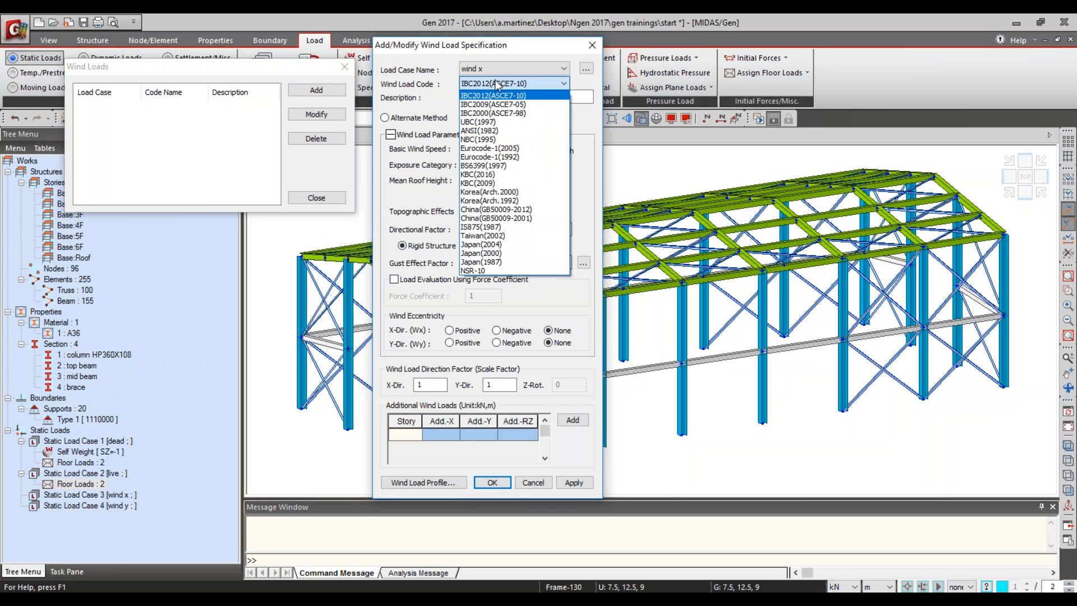
left_click(480, 123)
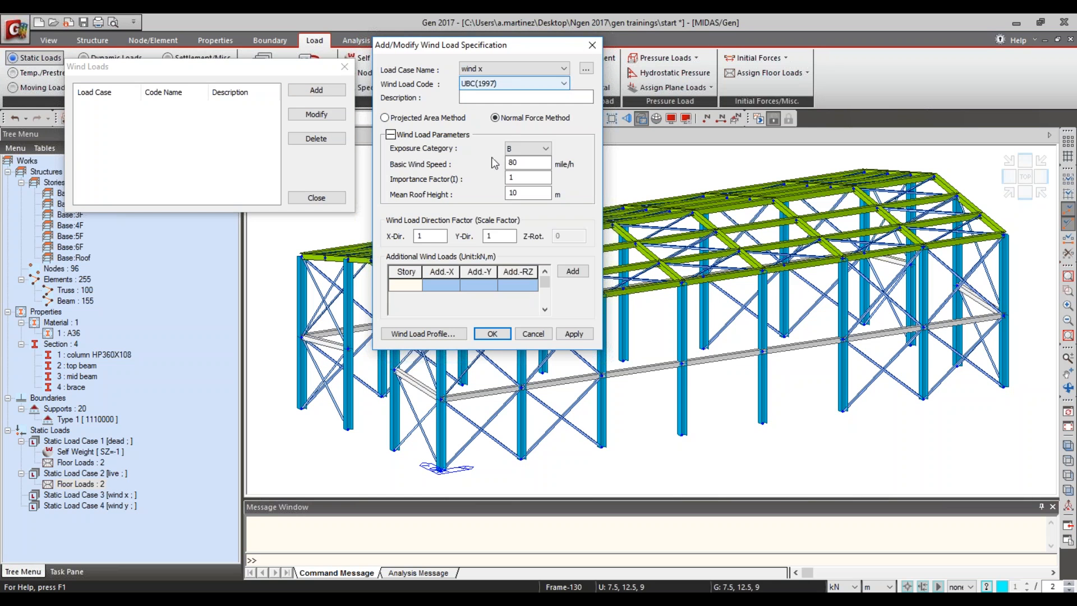
Step: Set exposure category D, basic wind speed 100 mile/h and Y-direction scale factor 0 for wind x, and view its wind load profile
left_click(522, 153)
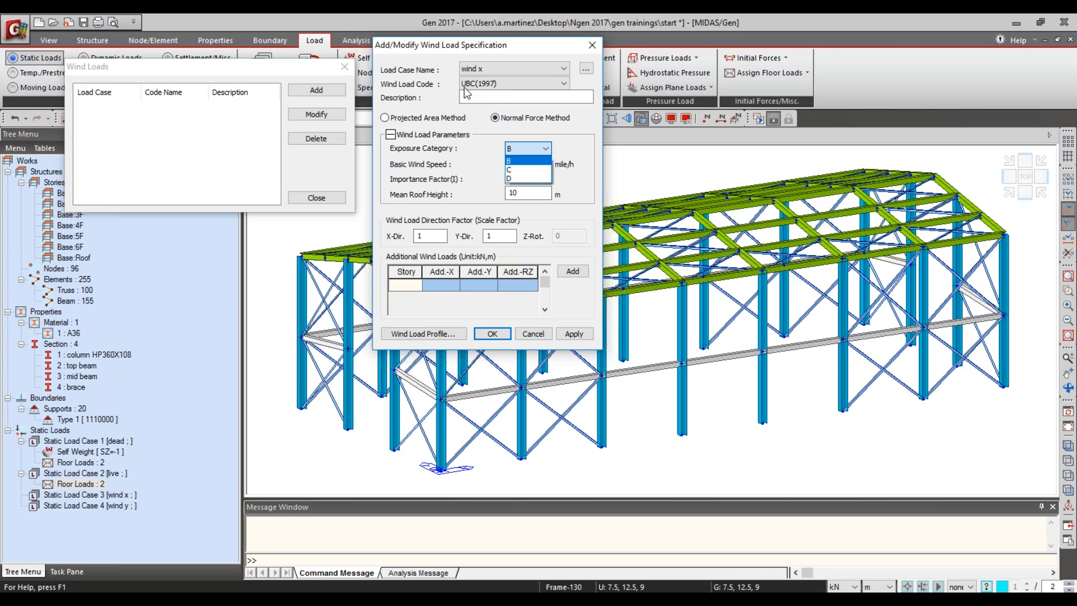
left_click(510, 179)
key("Tab")
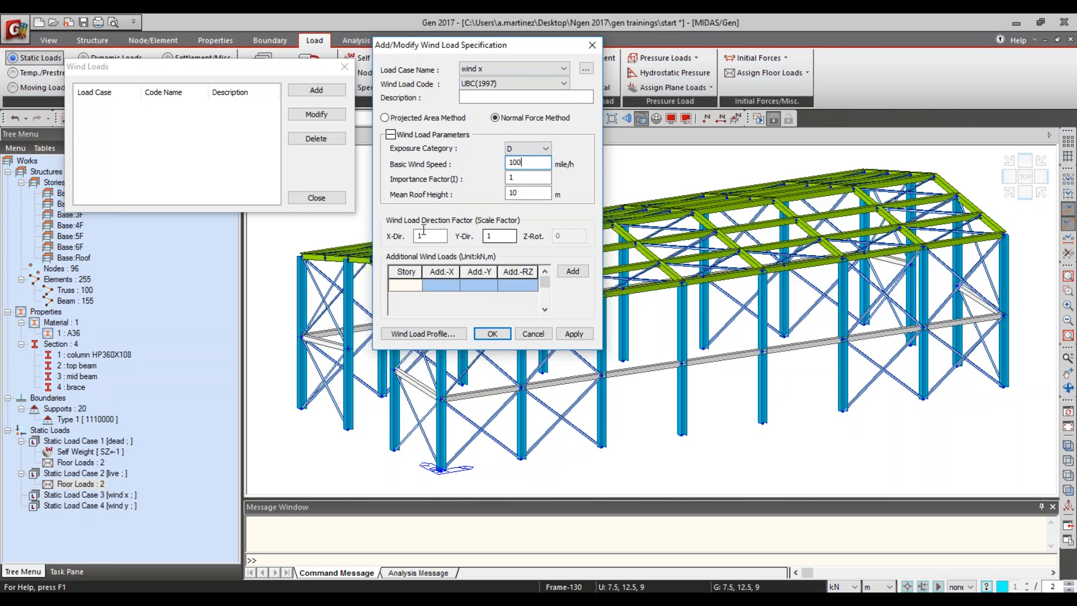
double_click(490, 236)
type("0")
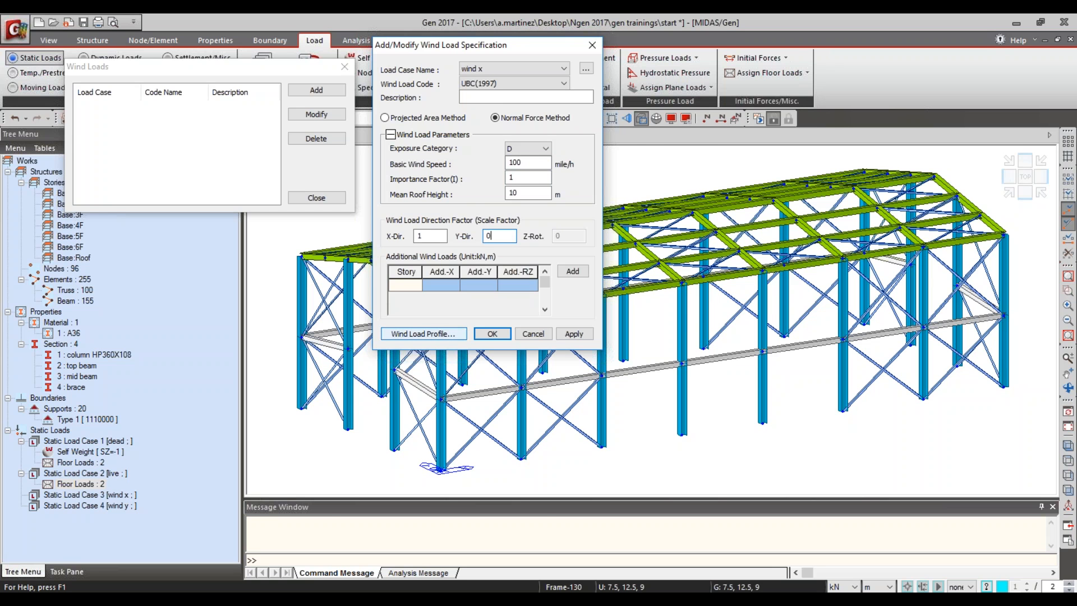
left_click(424, 334)
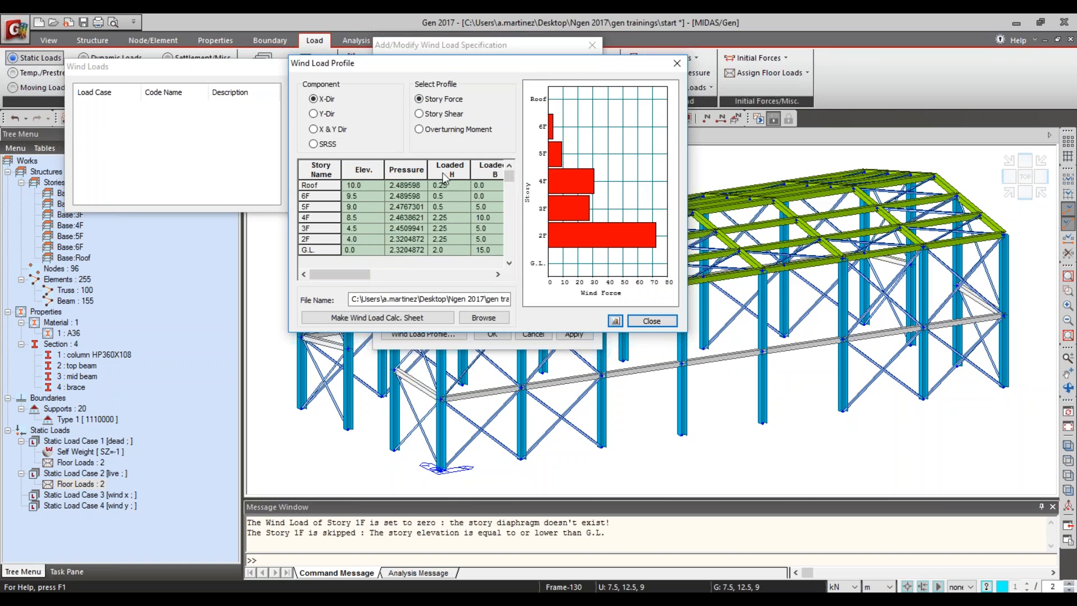
Step: Apply the wind load specification for wind x and switch the specification to the wind y load case
left_click(650, 320)
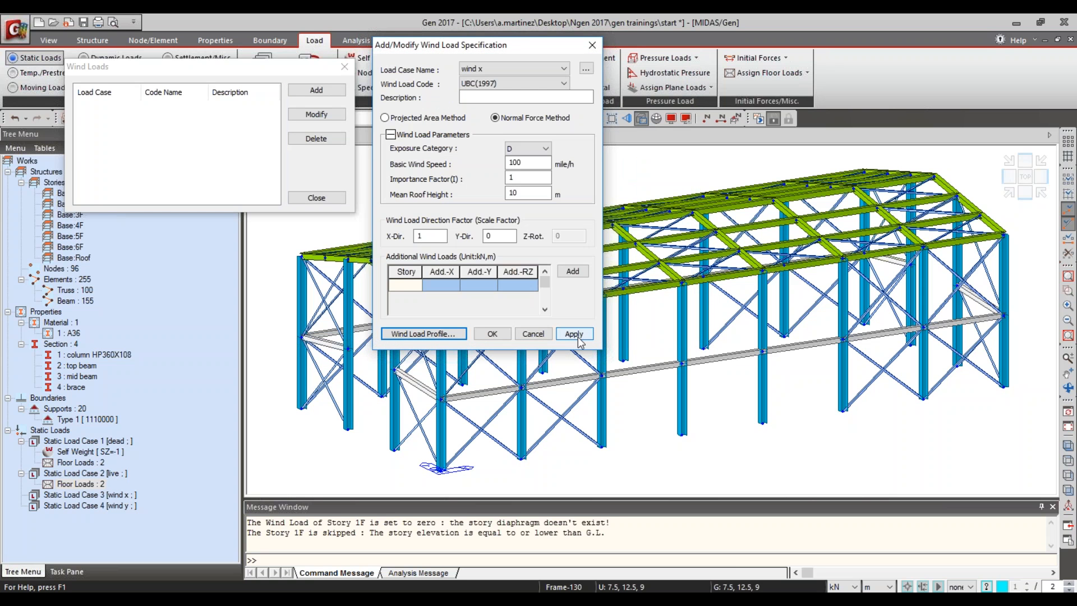
left_click(572, 334)
left_click(562, 68)
left_click(471, 102)
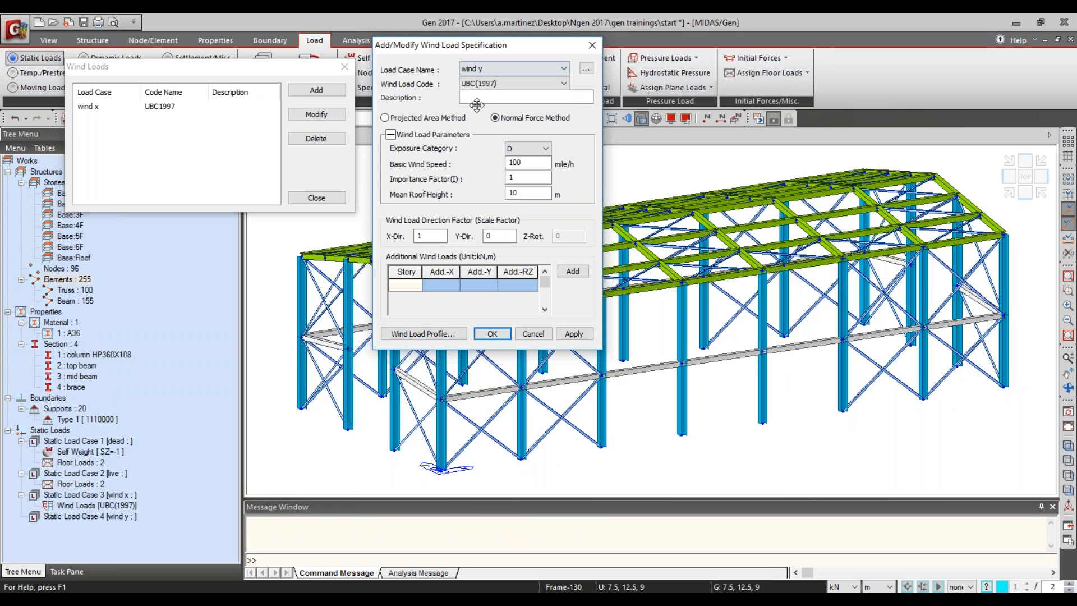
Step: Redirect the wind y specification from the X to the Y direction, setting the Y-direction scale factor to 1
left_click_drag(437, 244, 424, 244)
left_click_drag(422, 238, 403, 237)
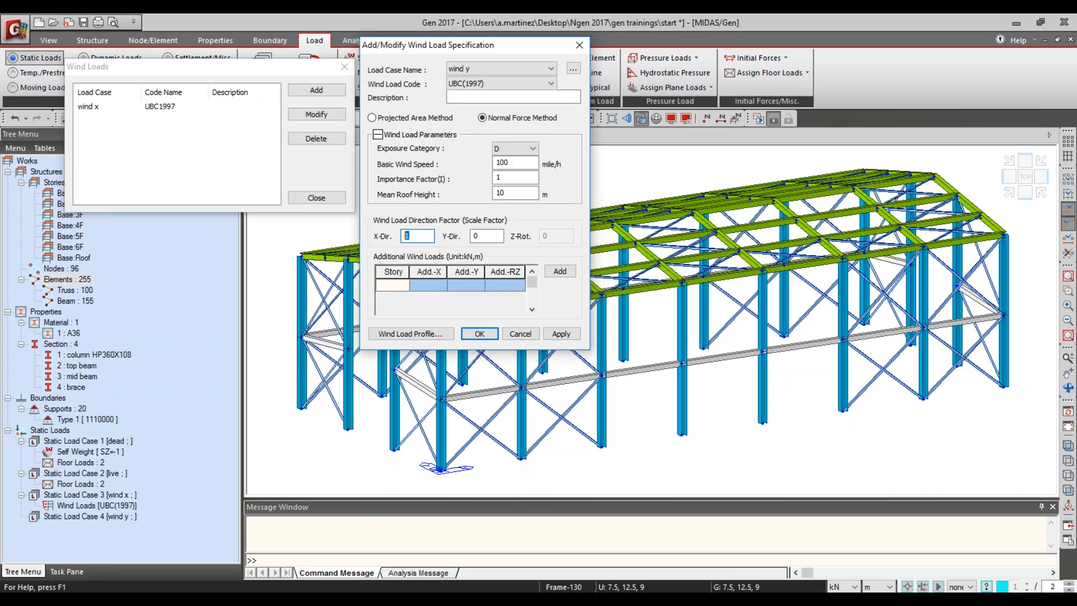
double_click(482, 236)
type("1")
Step: Review the wind y load profile in the Y direction as overturning moment, story shear and story force
left_click(406, 334)
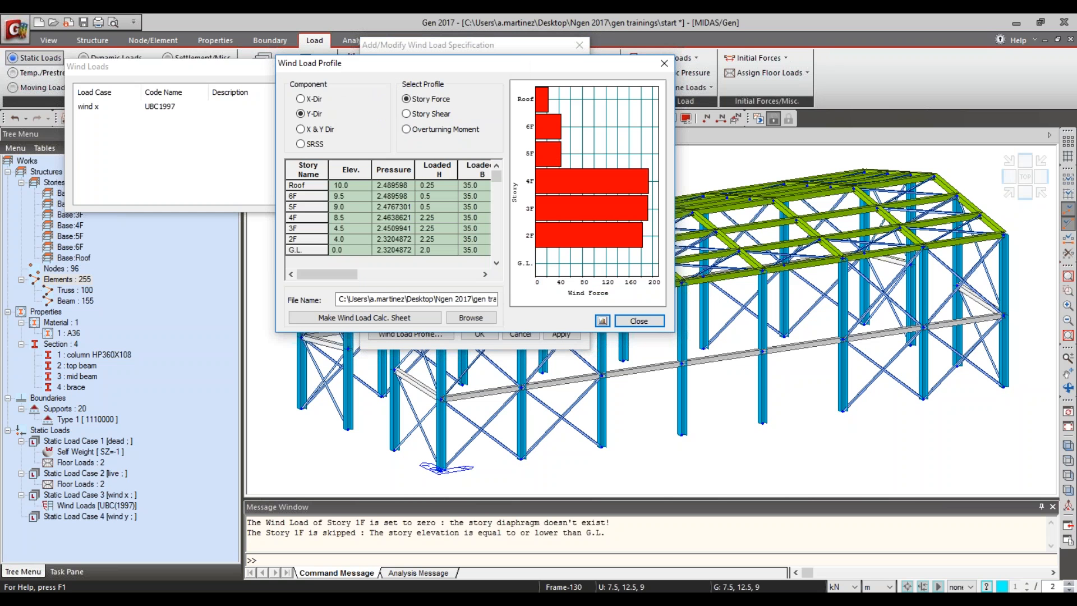
left_click(438, 117)
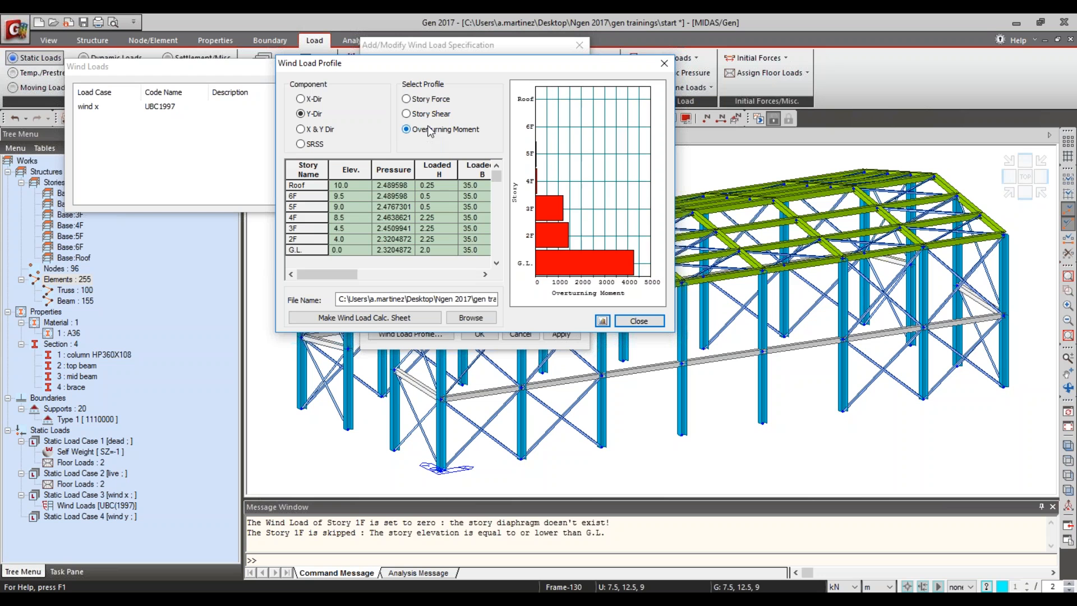
left_click(430, 114)
left_click(427, 101)
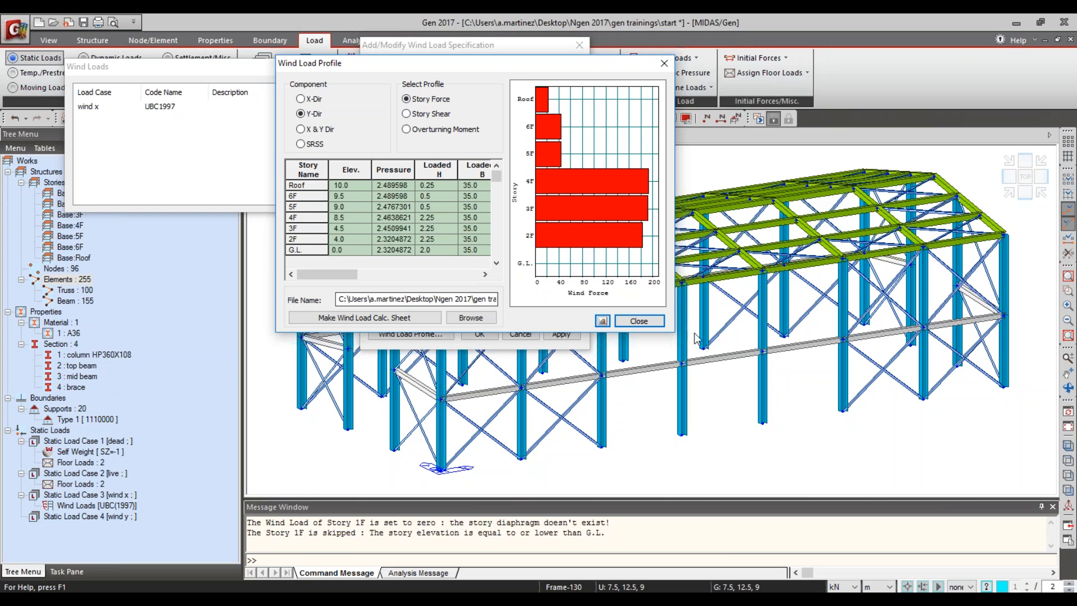
Step: Add the wind y load specification and finish defining the wind loads
left_click(640, 322)
left_click(479, 334)
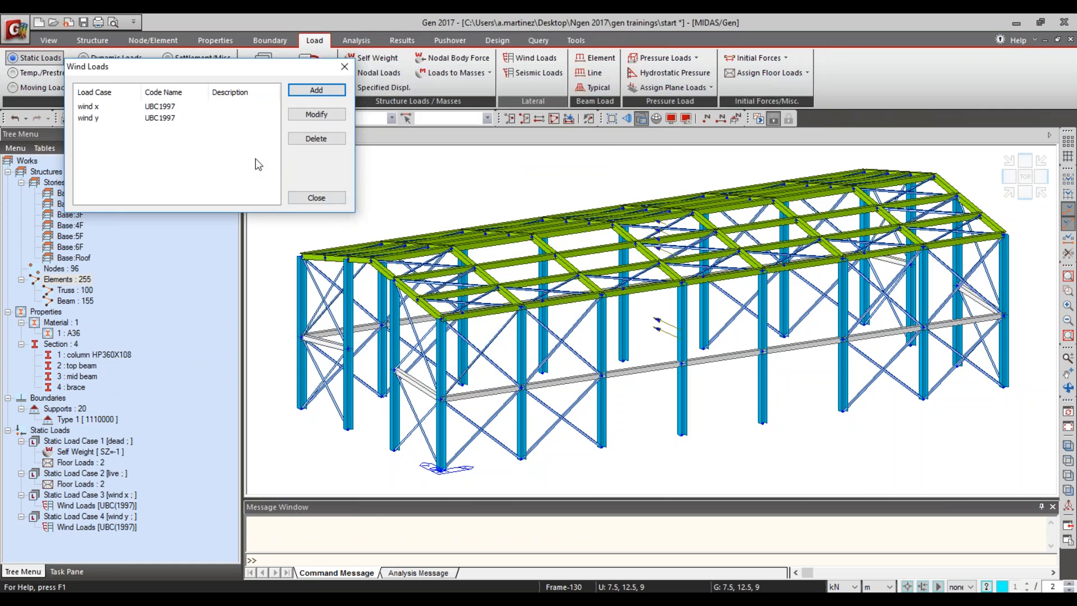
left_click(323, 197)
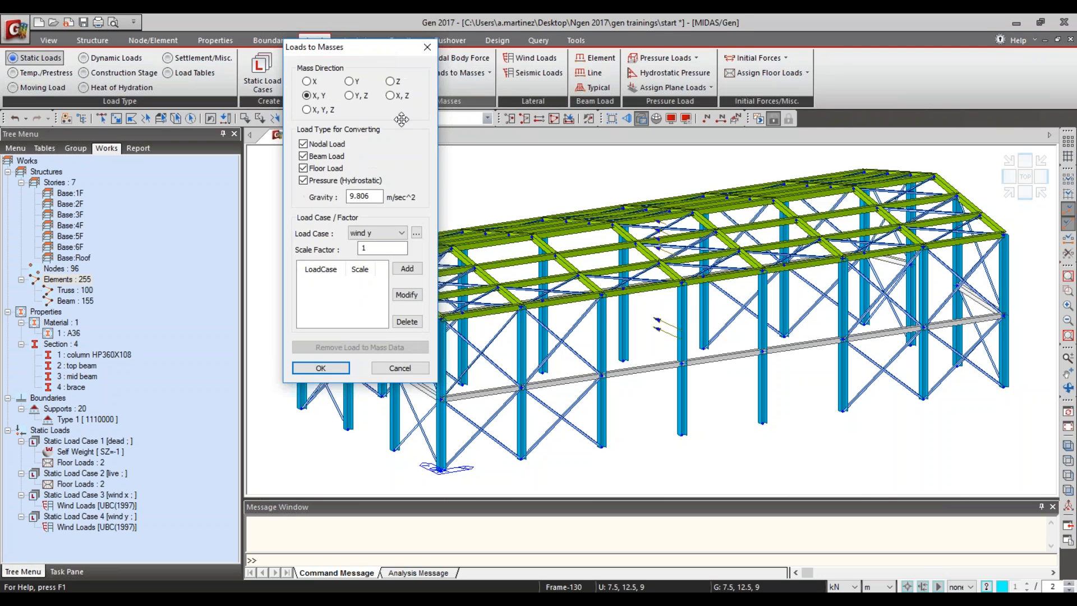
Step: Convert the dead load with scale factor 1 and the live load with scale factor 0.8 into X, Y masses
left_click(377, 233)
left_click(370, 241)
key("Tab")
left_click(407, 268)
left_click(377, 232)
key("Tab")
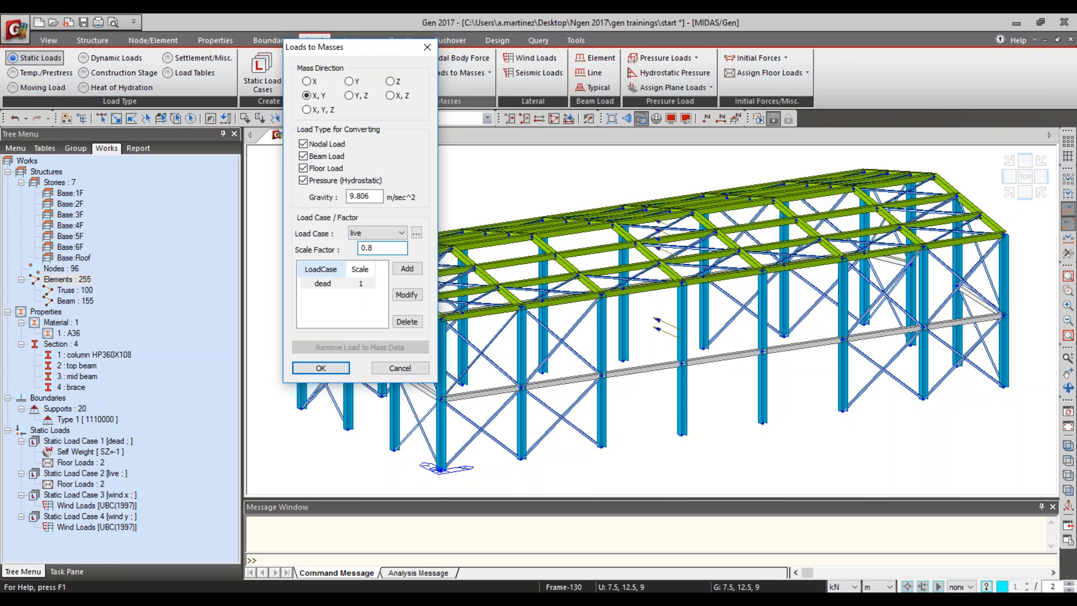
left_click(407, 268)
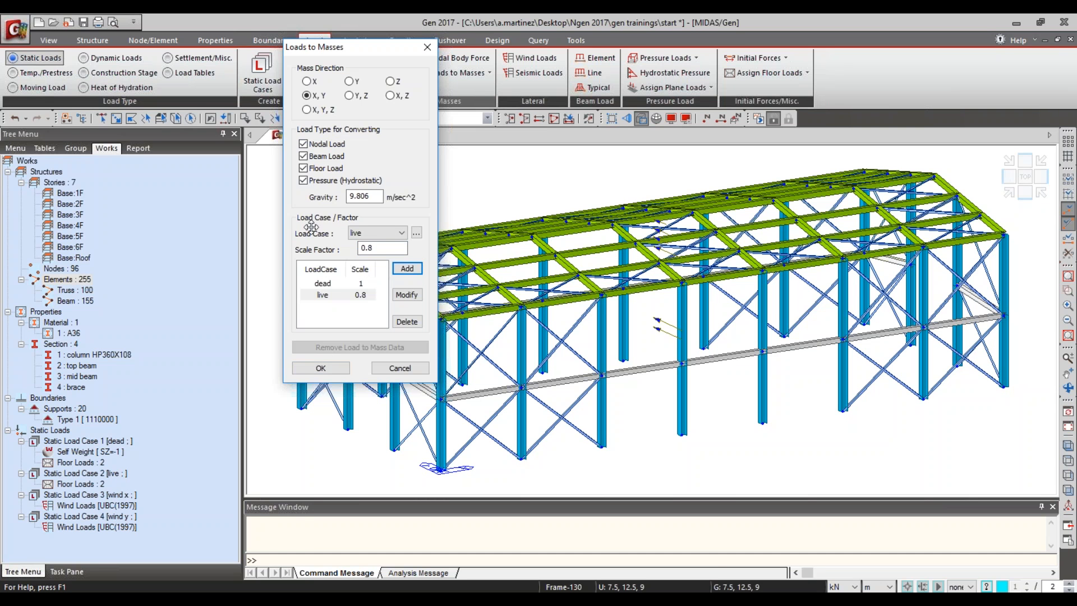
left_click(330, 369)
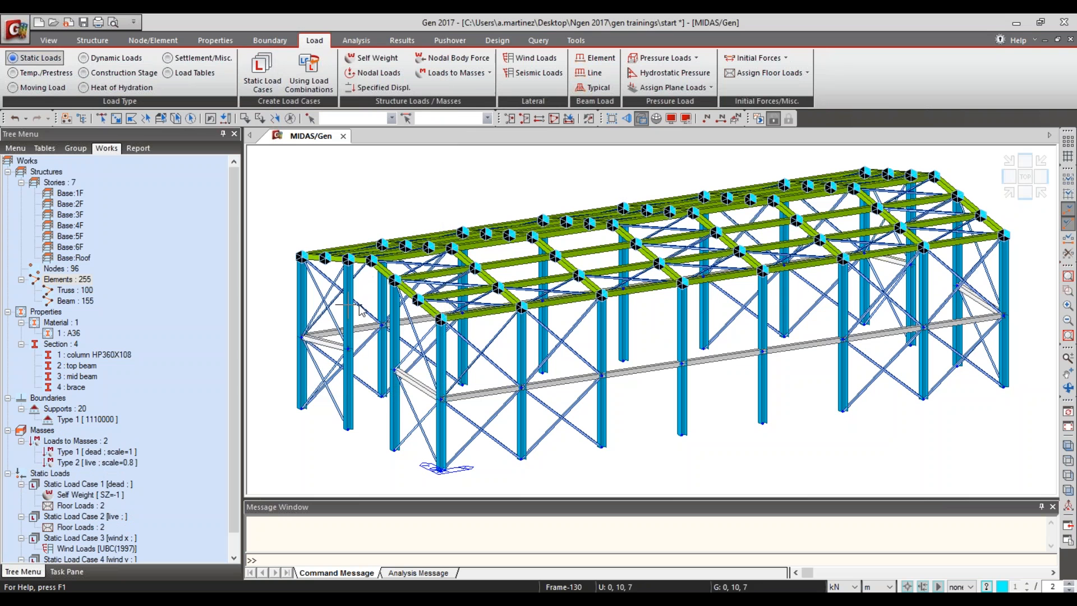
Step: Set the structure type to convert self-weight into masses in the X, Y and Z directions
left_click(111, 44)
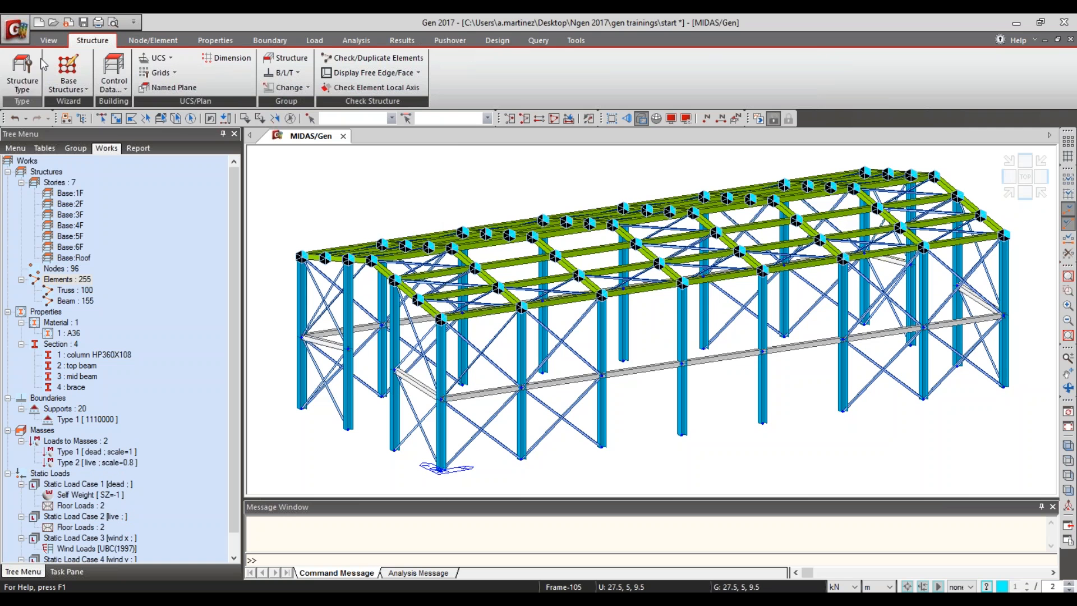
left_click(33, 69)
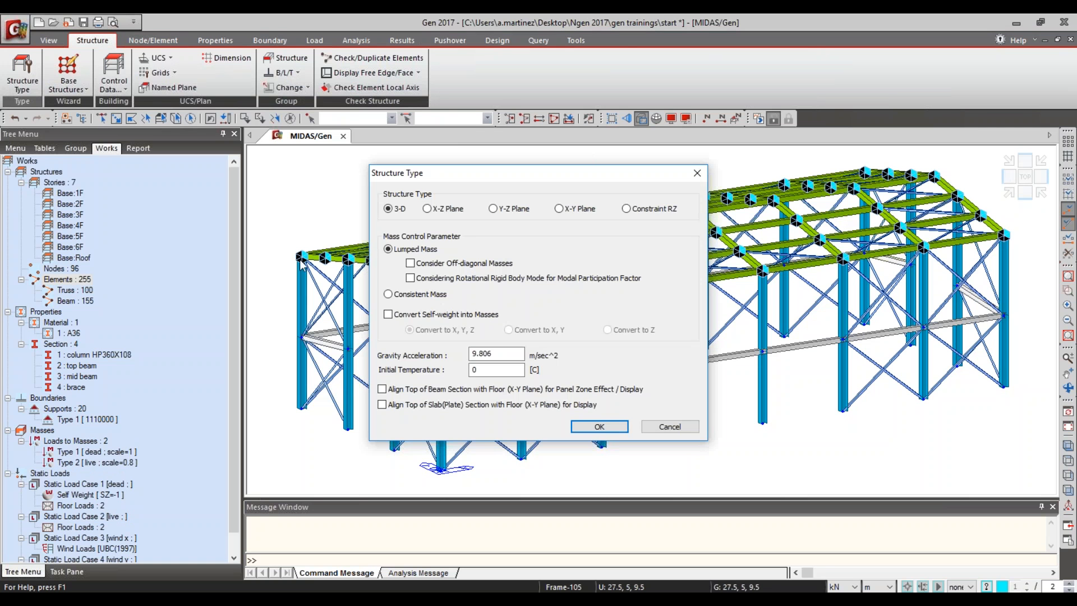
left_click(445, 315)
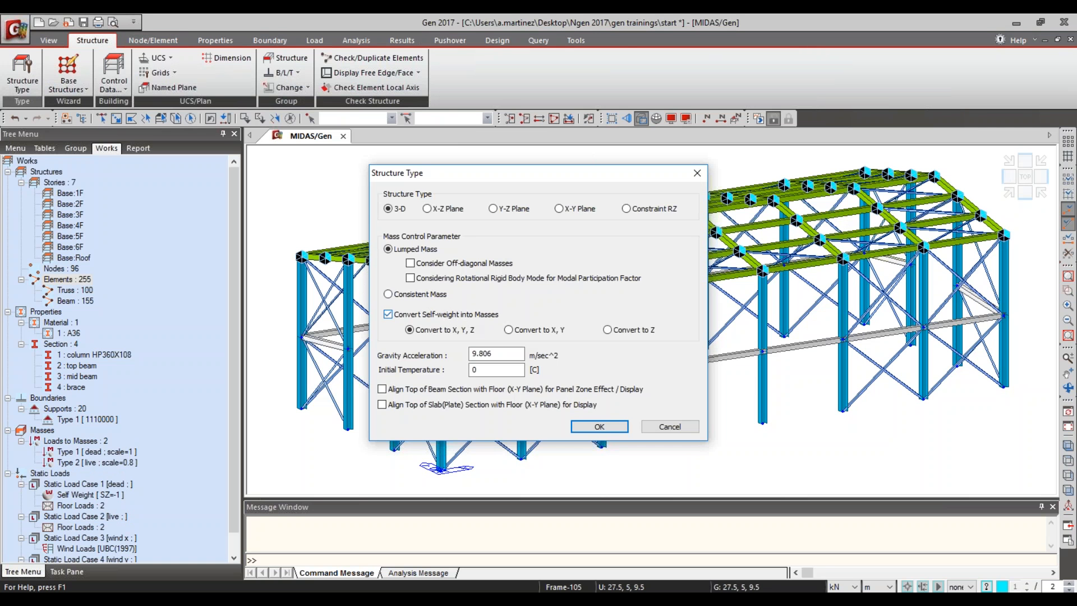
left_click(600, 426)
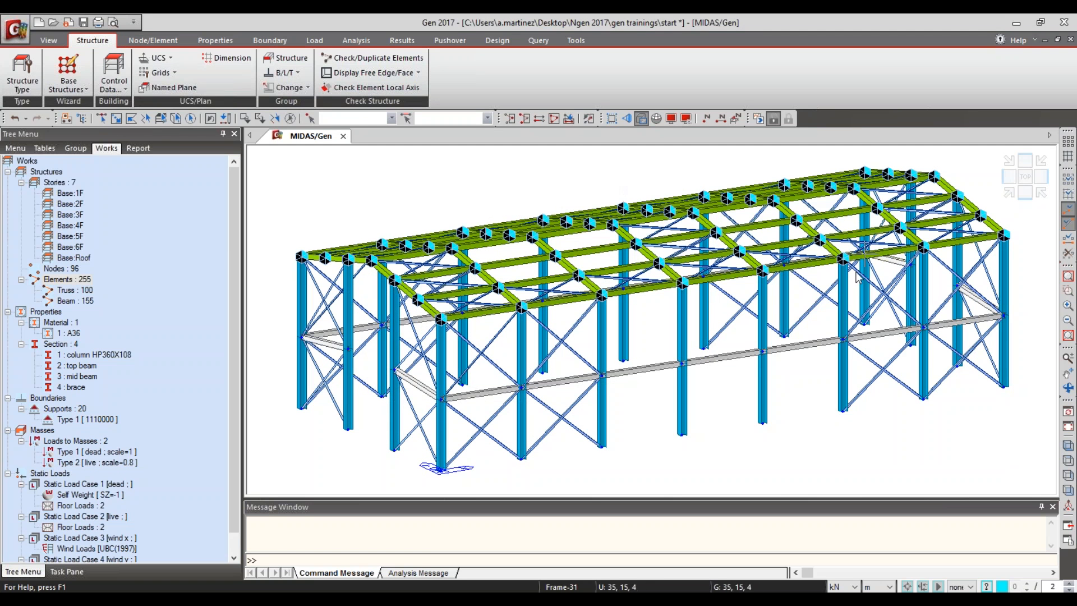
Step: Run the structural analysis of the building model
scroll(191, 436, "down", 1)
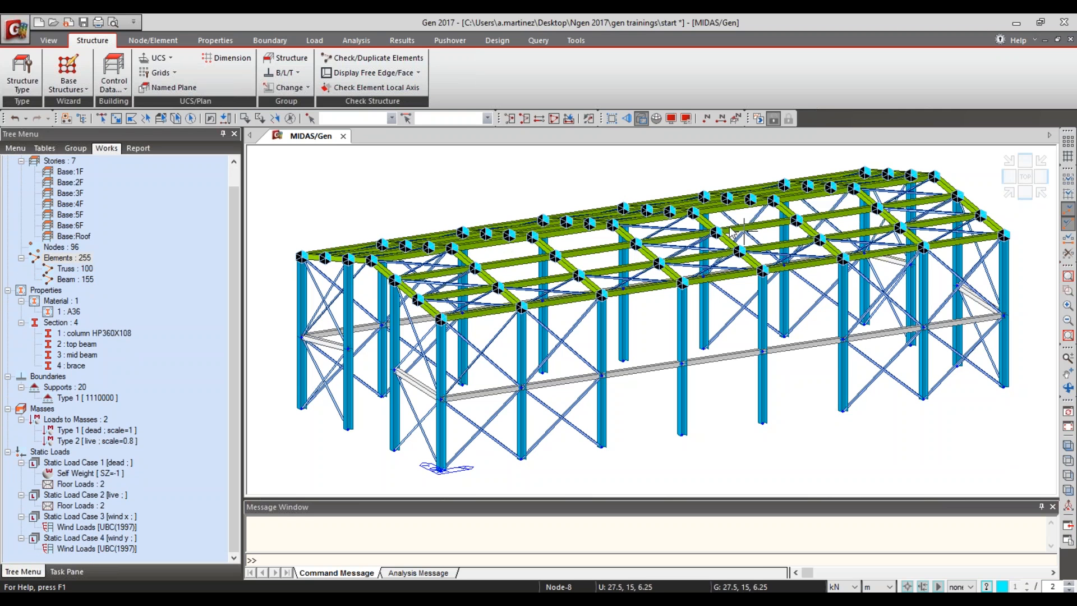
left_click(358, 42)
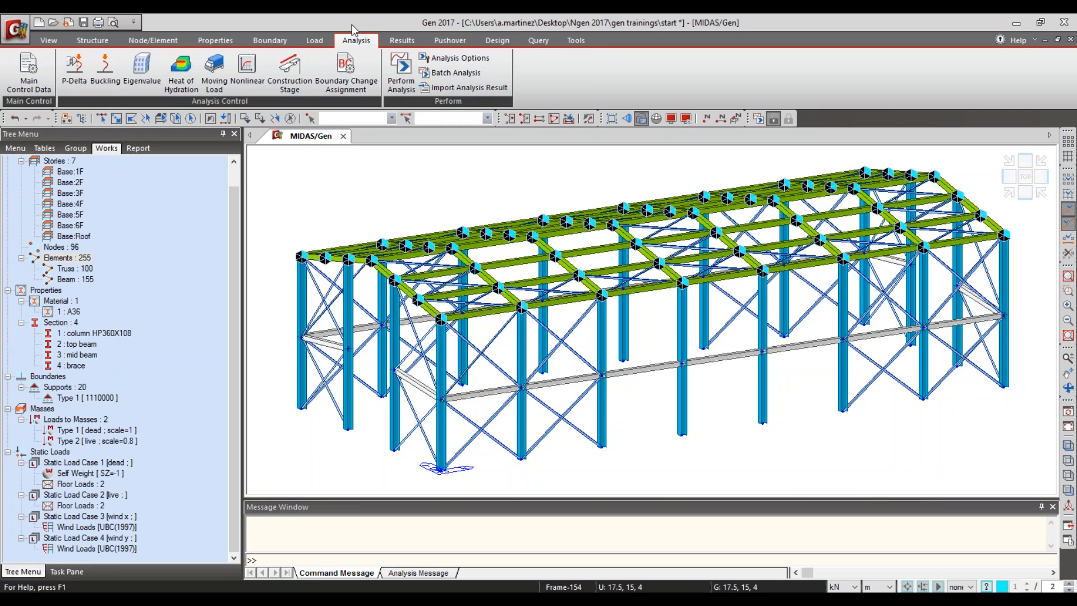
left_click(401, 71)
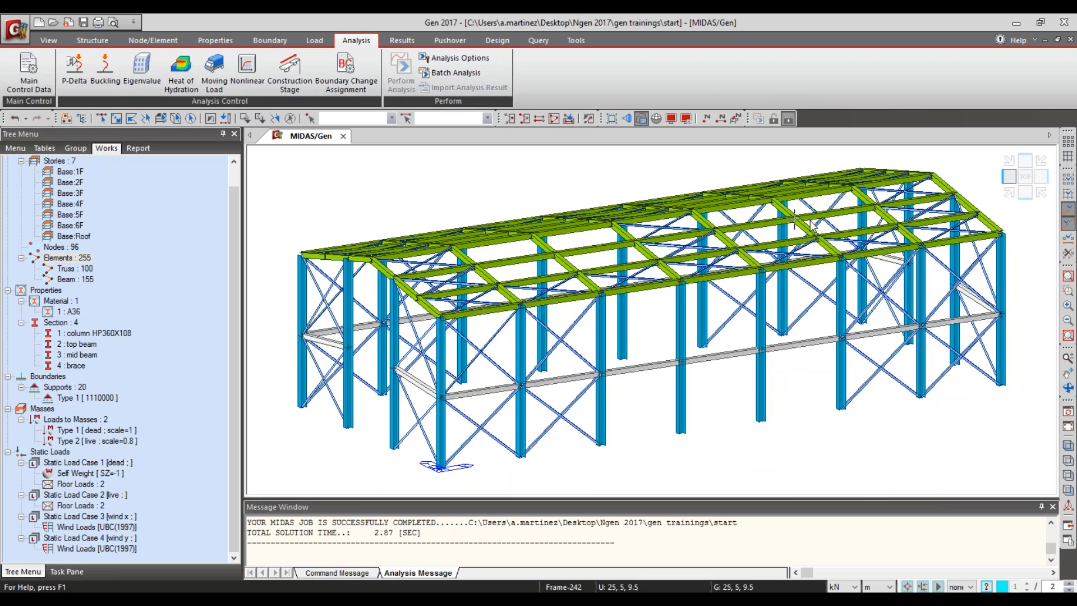
Step: Display the DXYZ displacement contour for the live load case with the deformed shape and legend
mouse_move(819, 224)
left_click(402, 40)
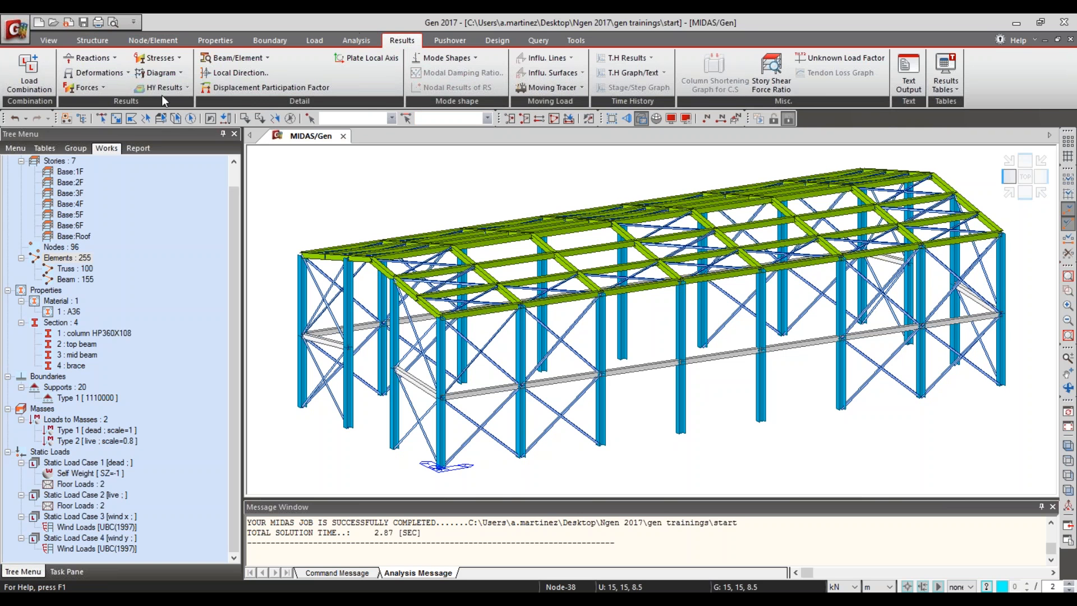
left_click(127, 74)
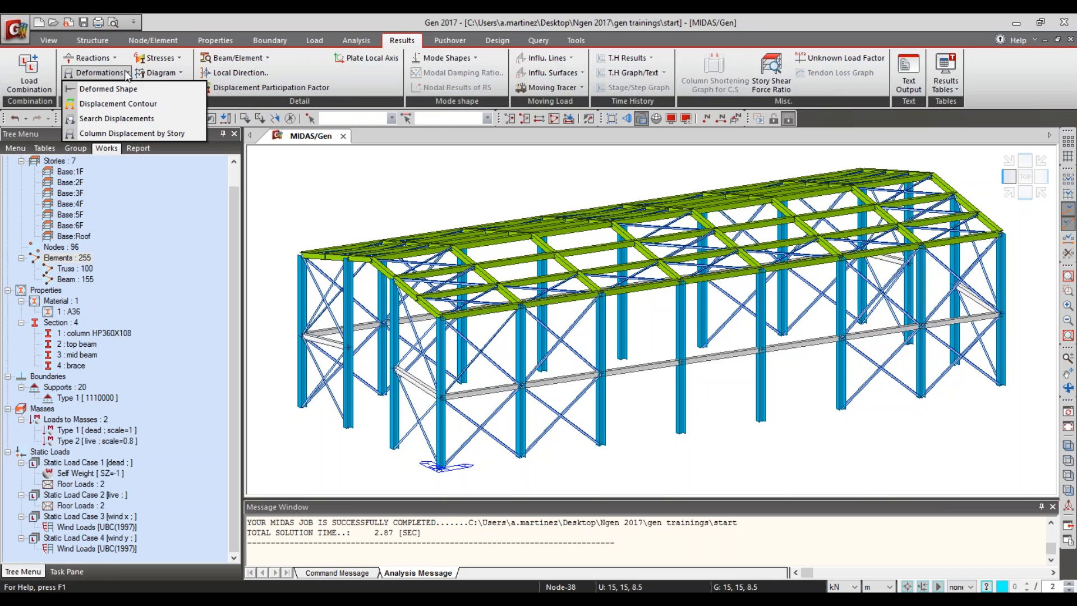
left_click(104, 101)
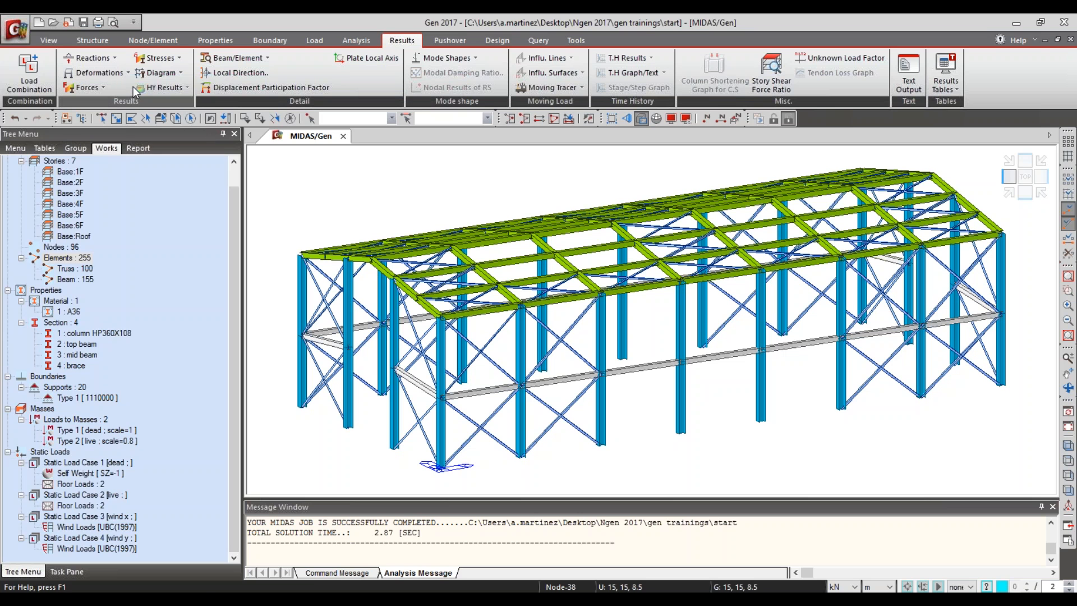
left_click(54, 210)
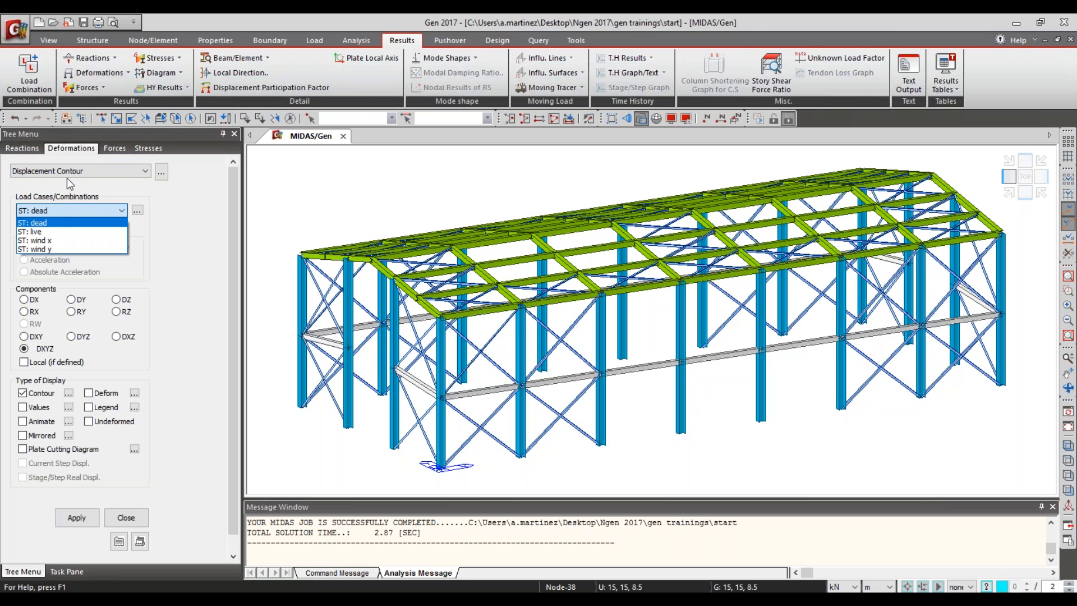
left_click(40, 231)
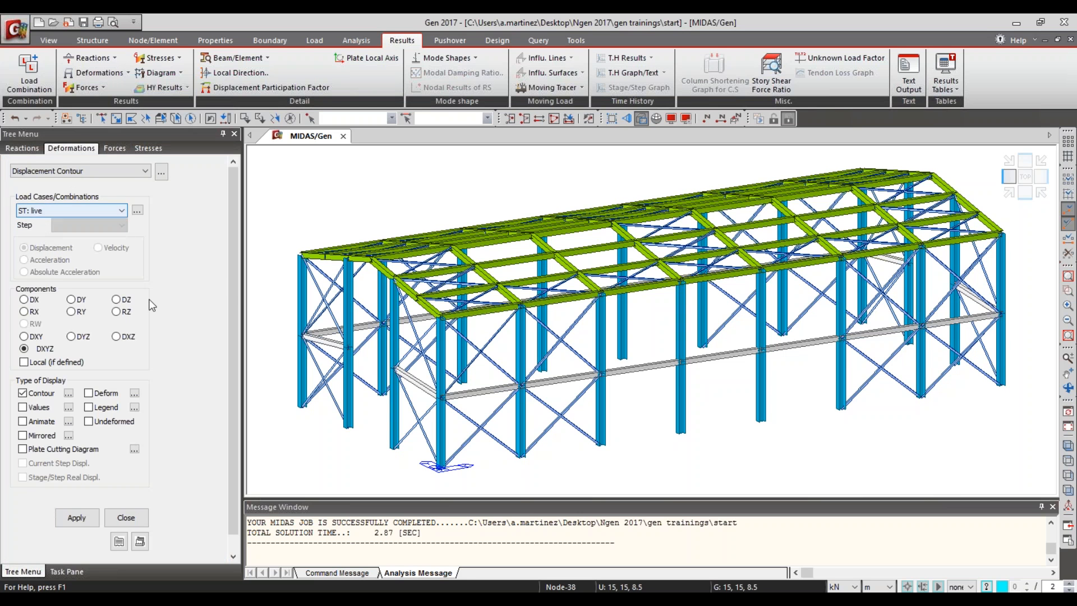
scroll(227, 282, "down", 1)
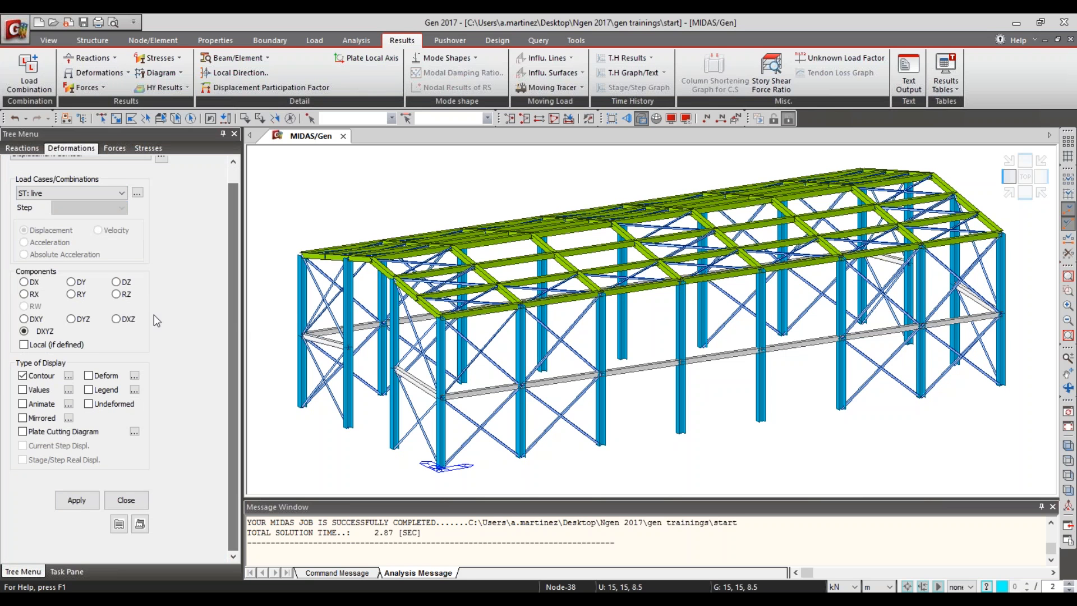
left_click(90, 391)
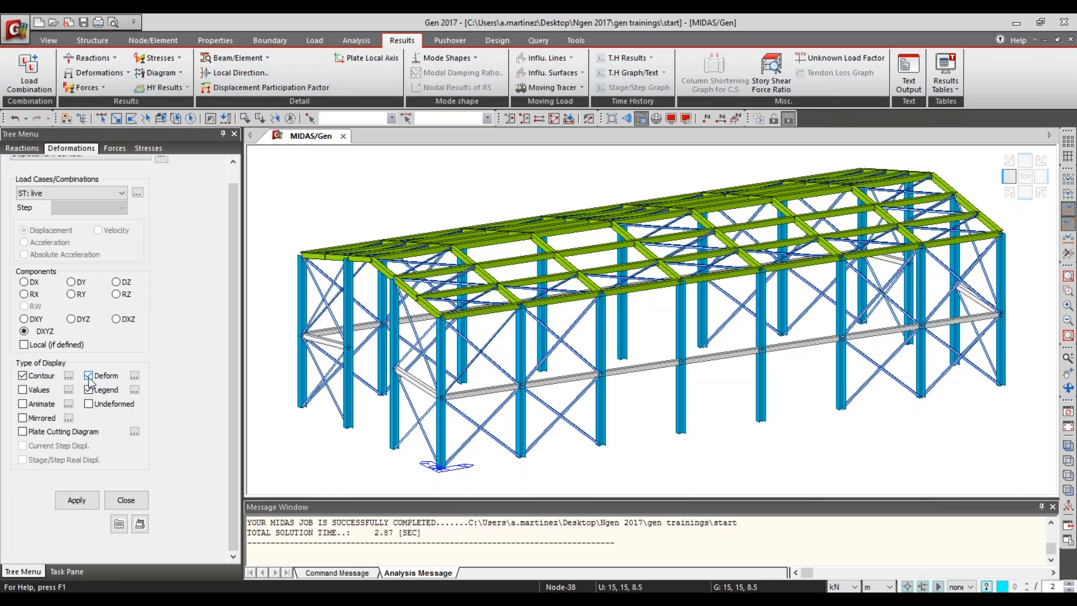
left_click(87, 502)
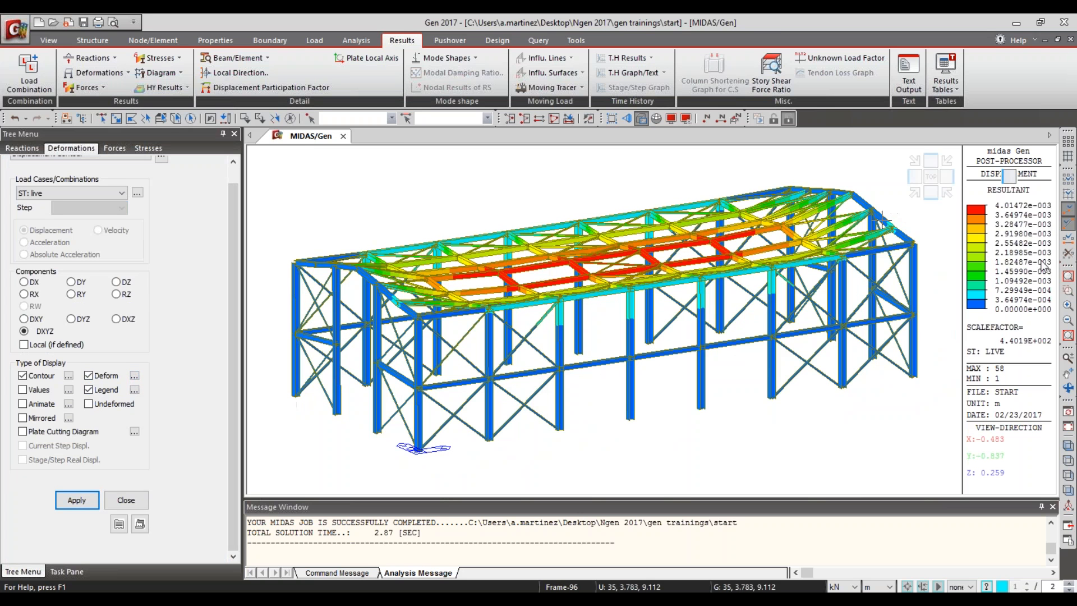
Step: Show the contour legend values in fixed format and change the length unit to mm
left_click(138, 393)
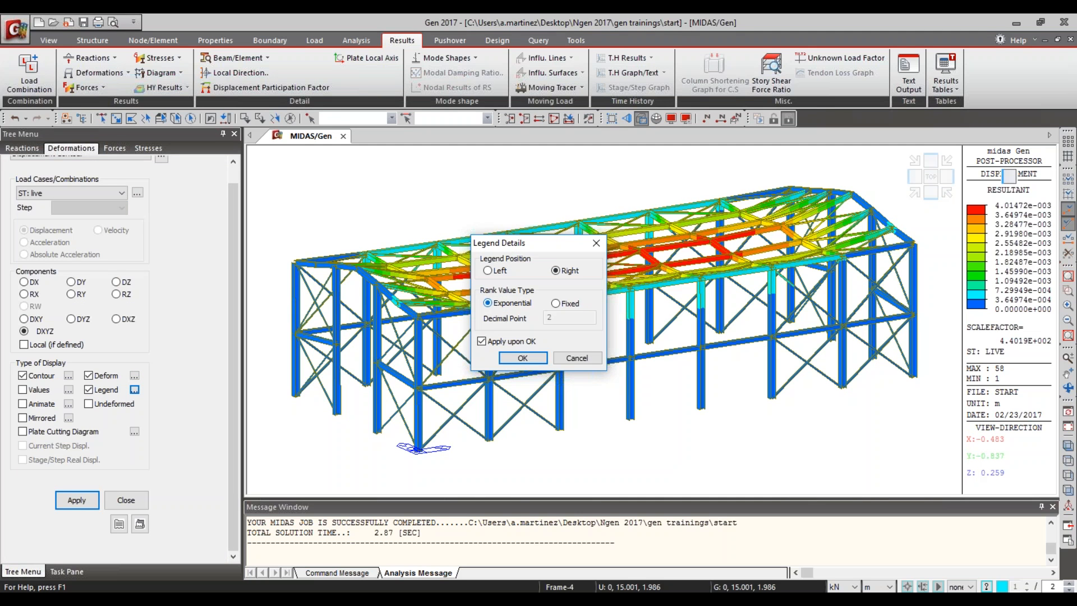
left_click(566, 302)
left_click(523, 358)
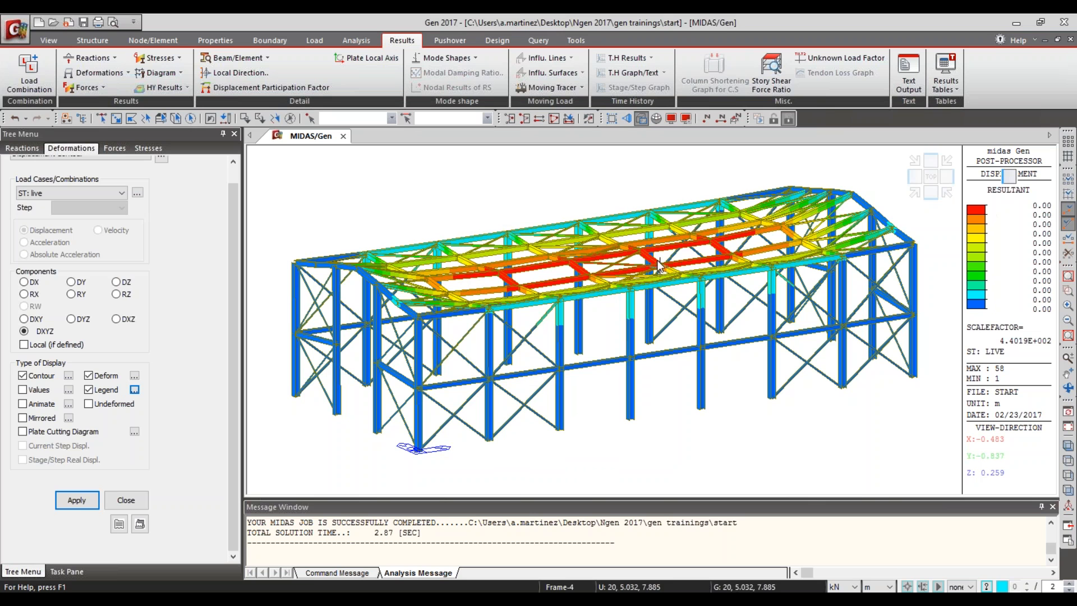
left_click(884, 588)
left_click(879, 541)
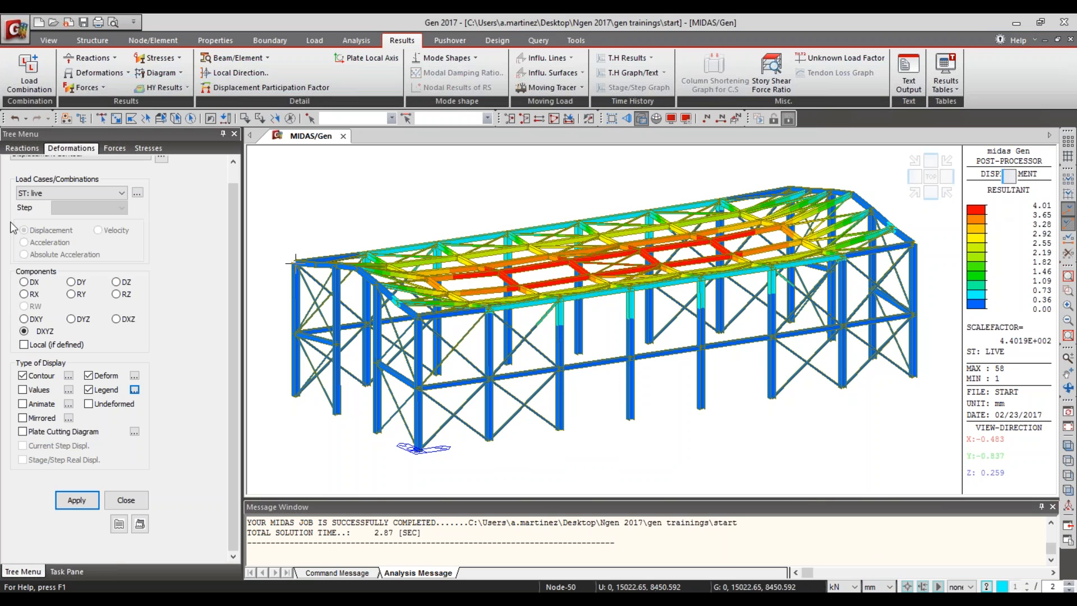
Step: Display the displacement contour for the wind y load case
left_click(56, 194)
left_click(54, 231)
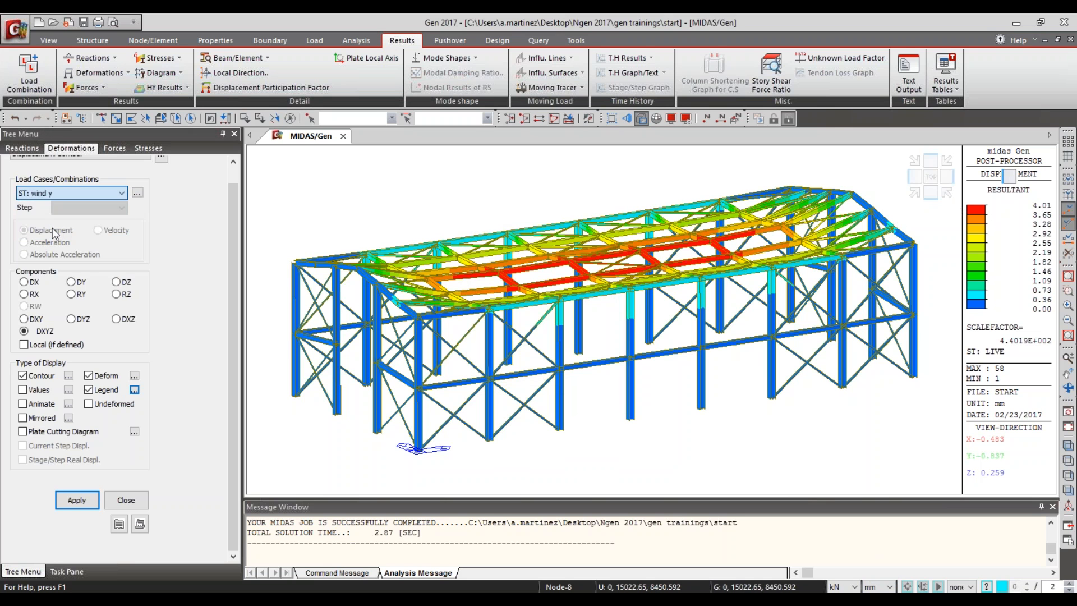
left_click(64, 503)
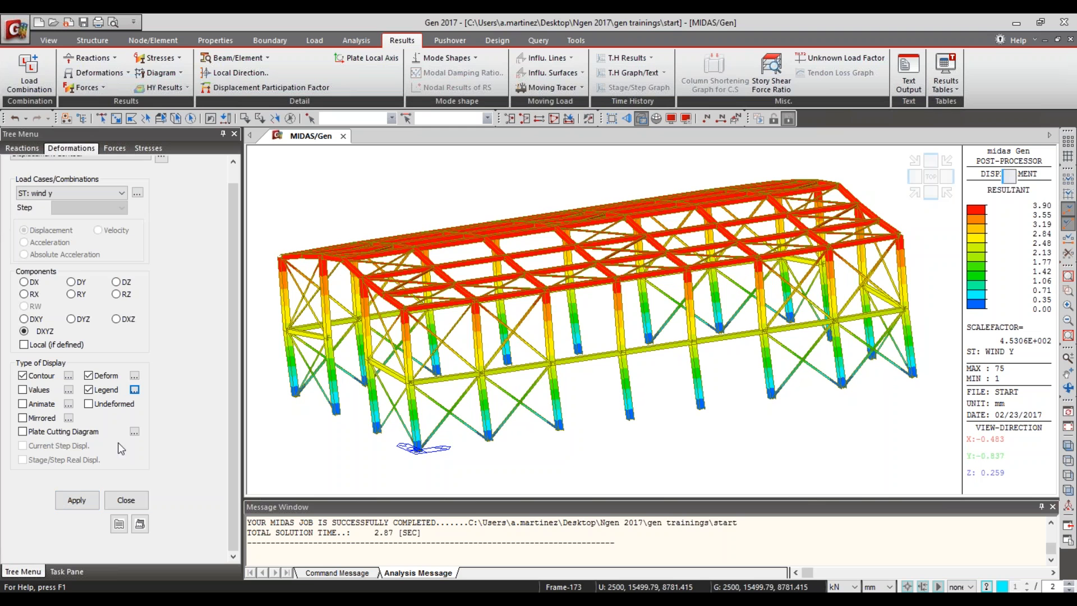
Step: Display the My beam moment diagram for the wind y load case with solid fill
left_click_drag(231, 315, 231, 276)
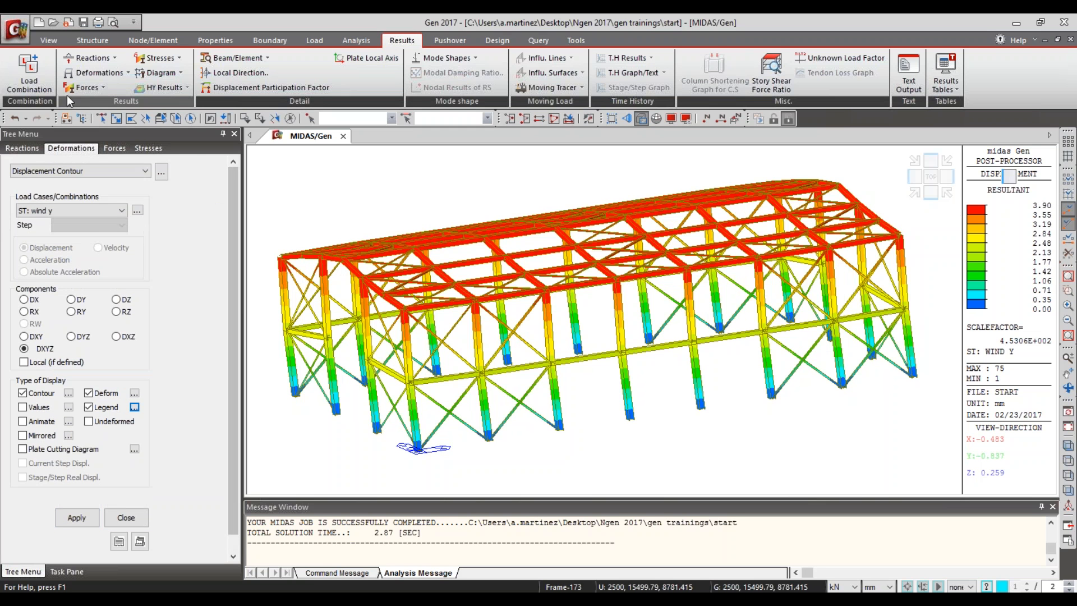
left_click(90, 90)
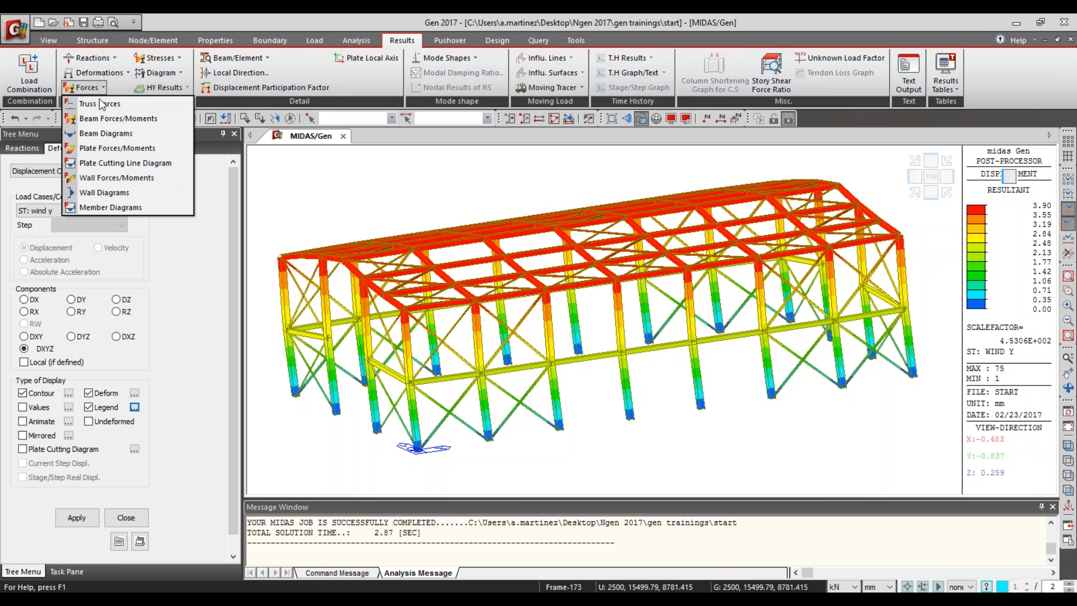
left_click(102, 128)
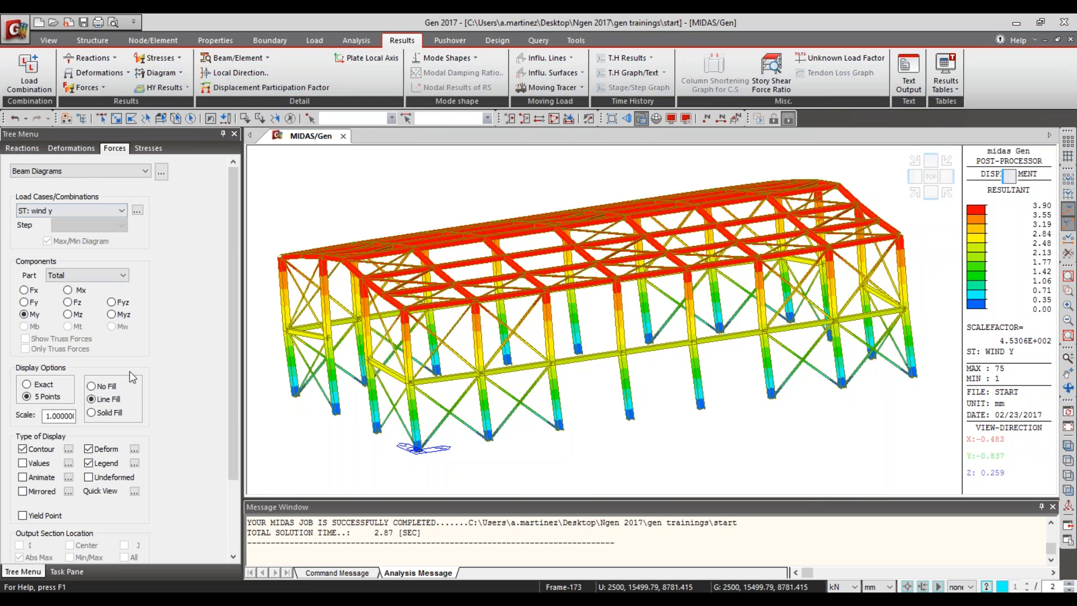
left_click_drag(234, 403, 234, 460)
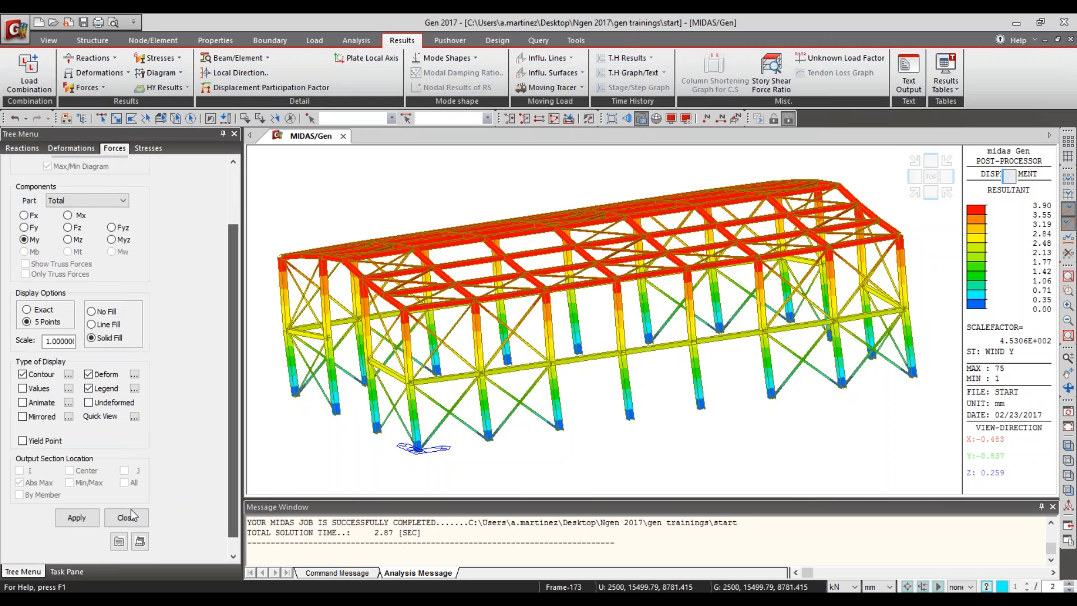
left_click(79, 517)
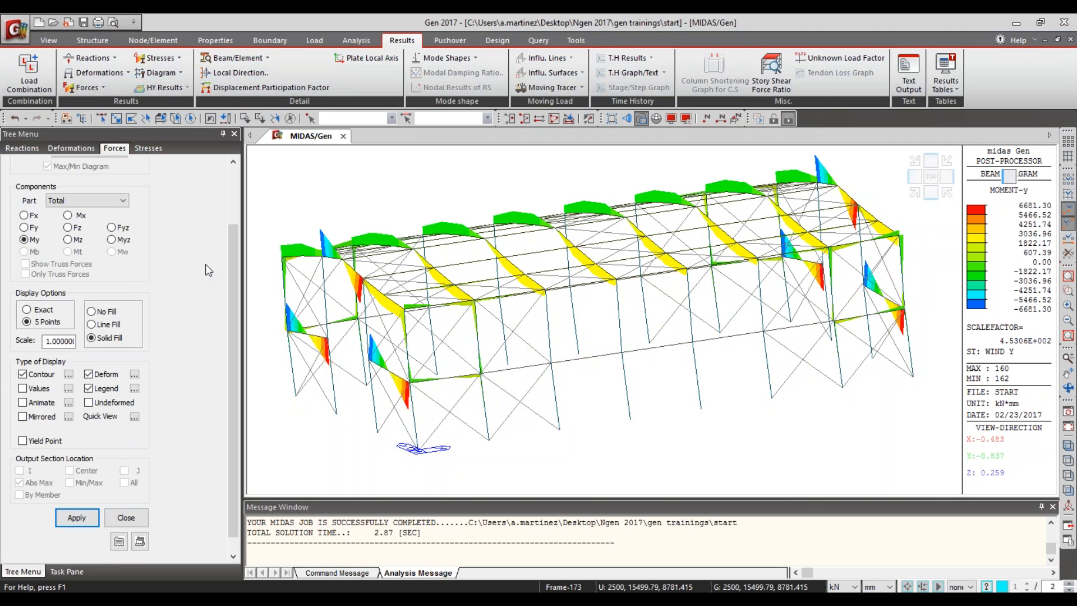
Step: Display the Fx axial force beam diagram for the live load case
scroll(78, 216, "up", 1)
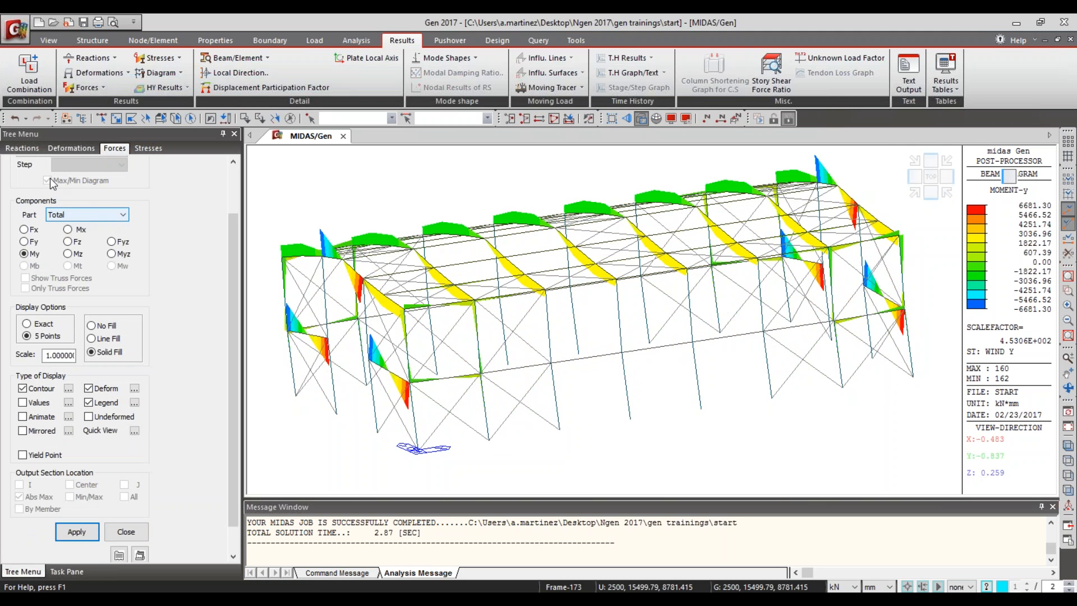
left_click(23, 229)
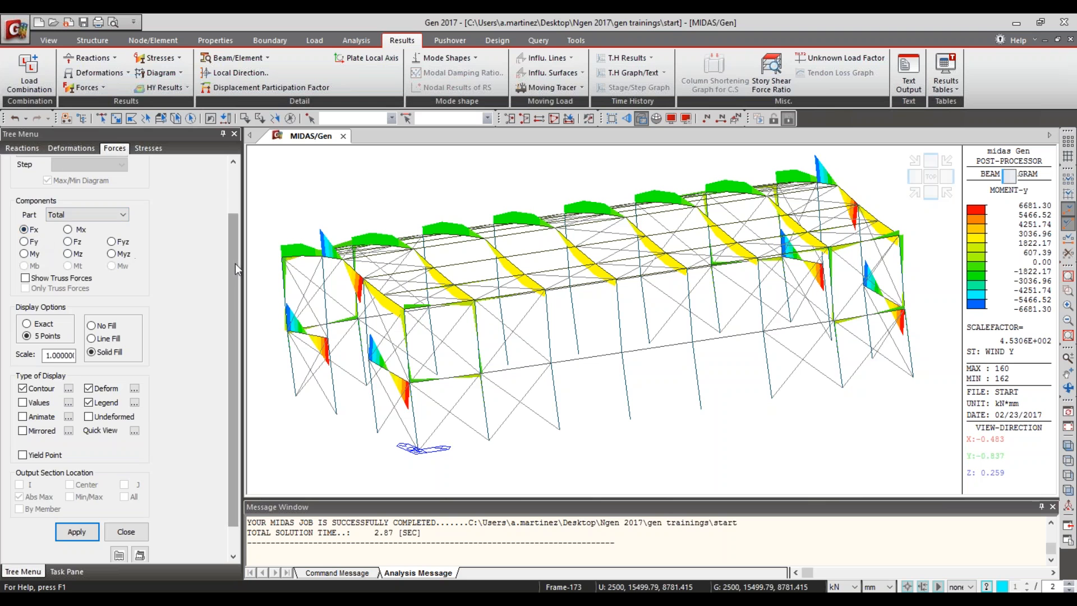
left_click_drag(234, 265, 233, 225)
left_click(79, 201)
left_click(60, 221)
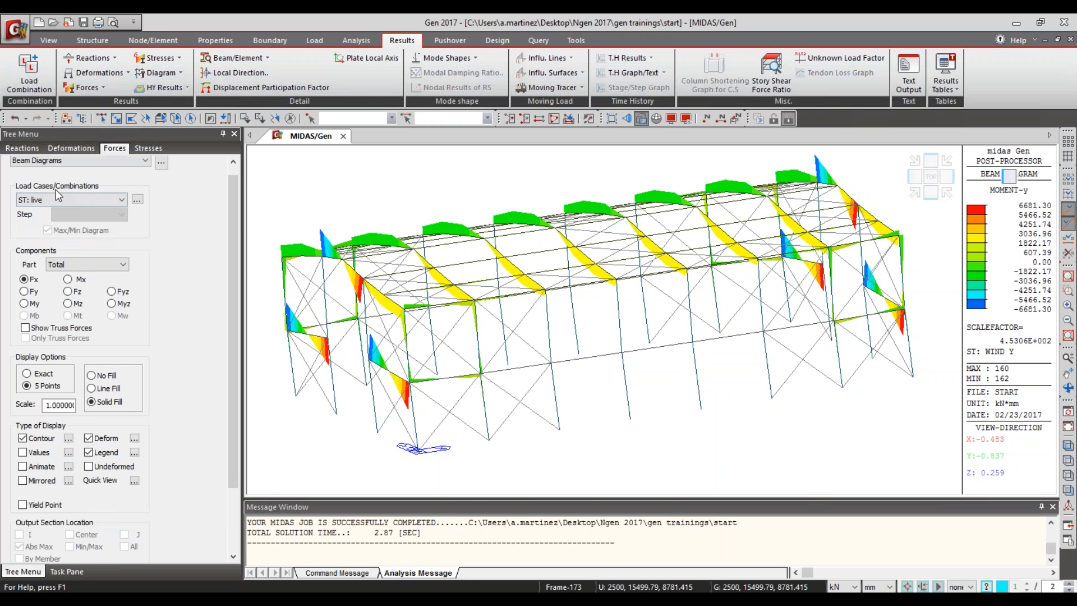
left_click_drag(231, 295, 231, 358)
left_click(85, 504)
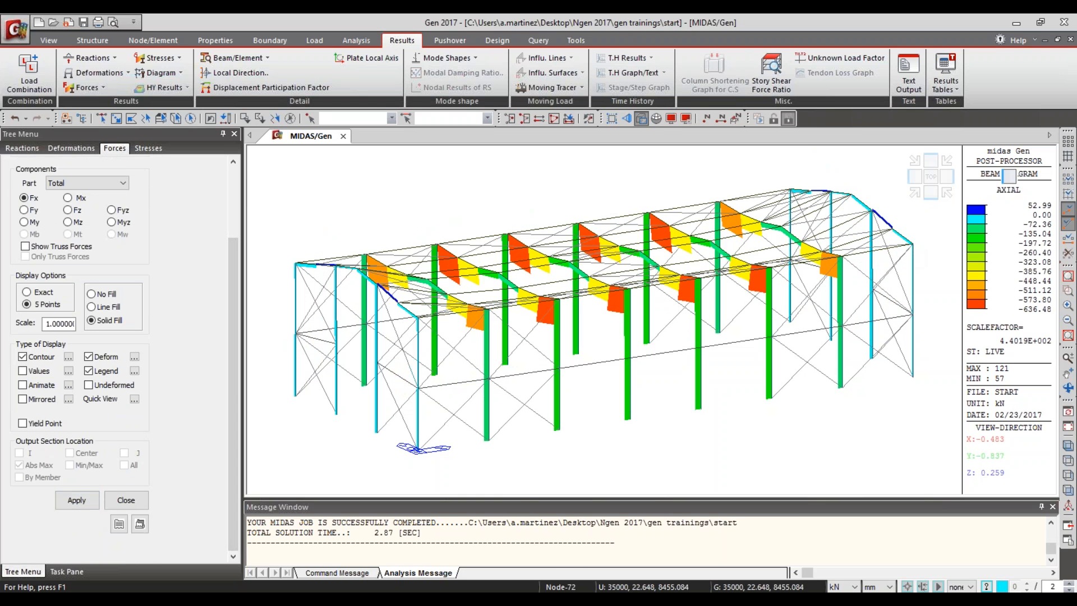
Step: Change the length unit to m and redisplay the axial force diagram without the deformed shape
left_click(872, 588)
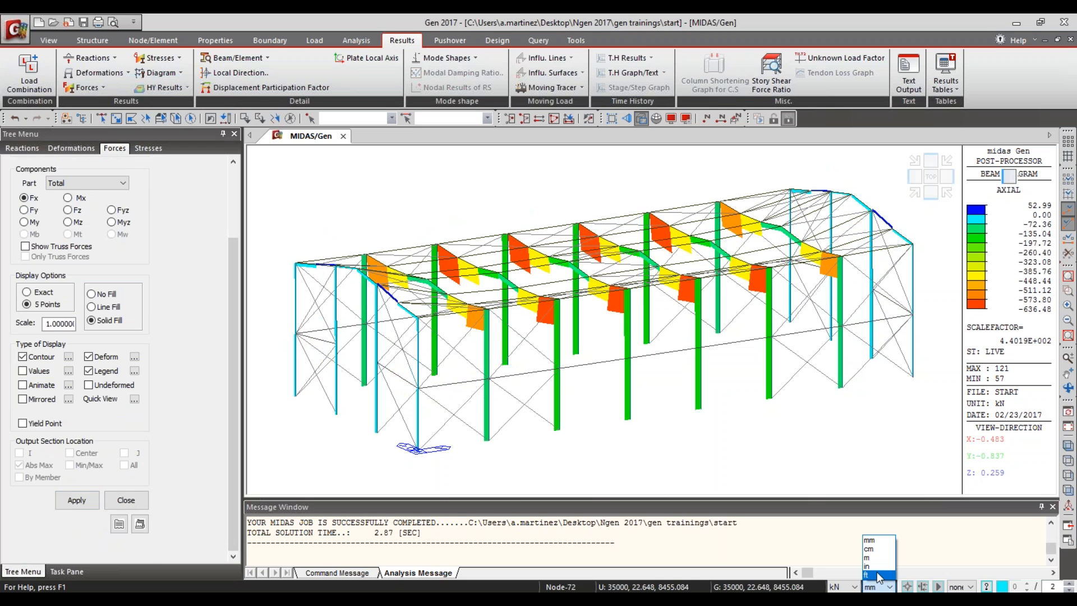
left_click(878, 560)
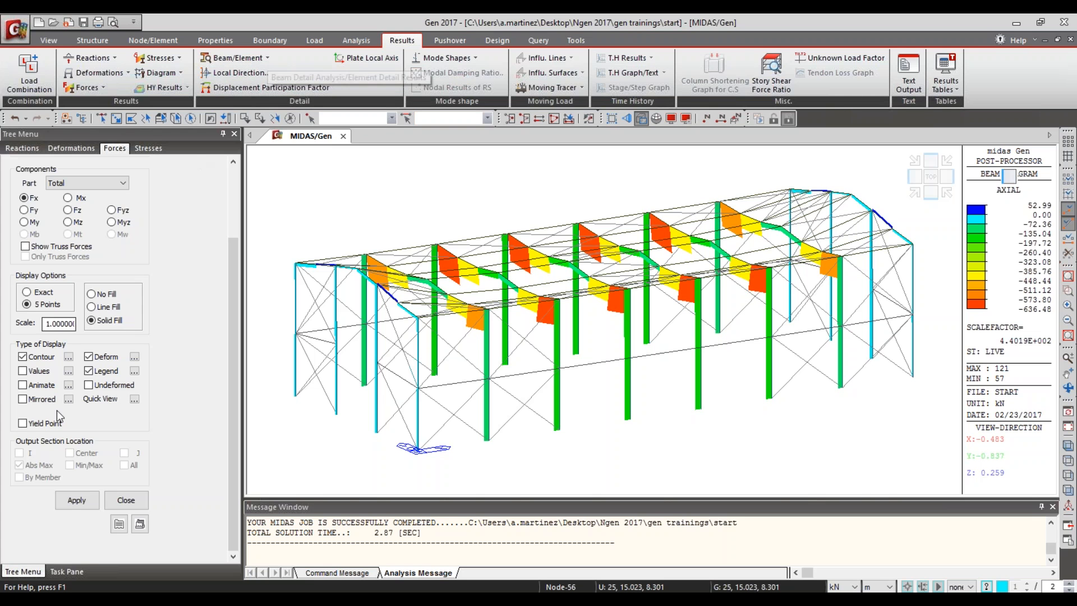
left_click(87, 357)
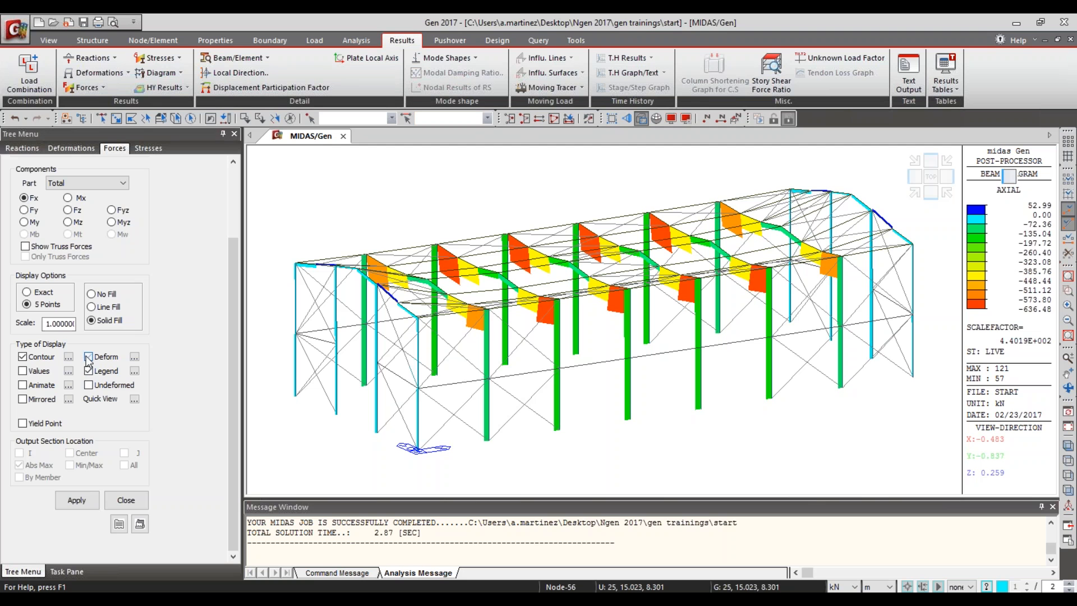
left_click(85, 498)
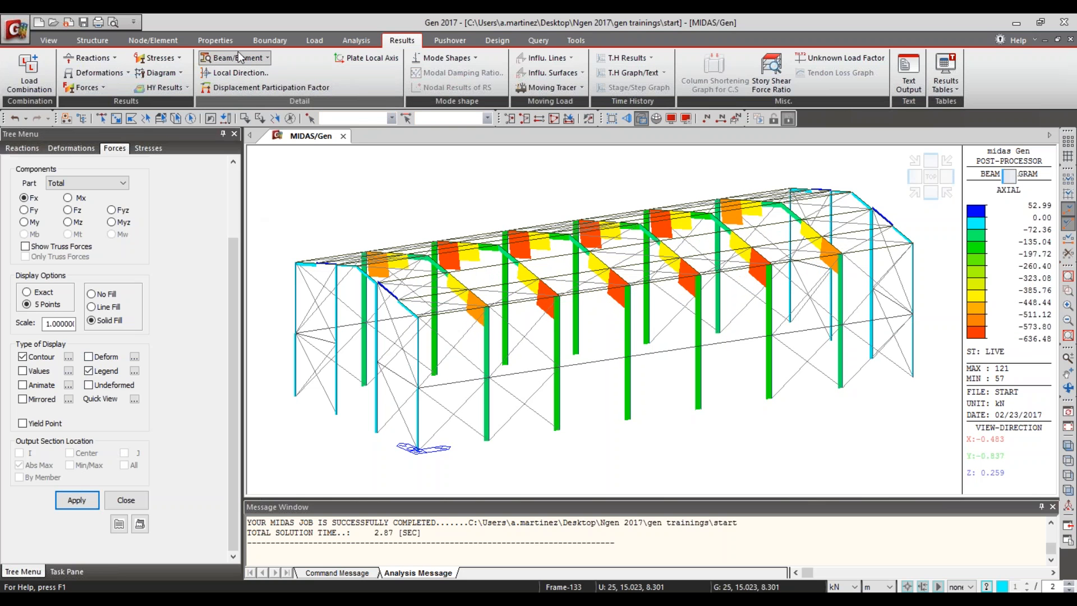
Step: Run Beam Detail Analysis on top beam element 102 for the live load case, placing the results window beside the model
left_click(262, 59)
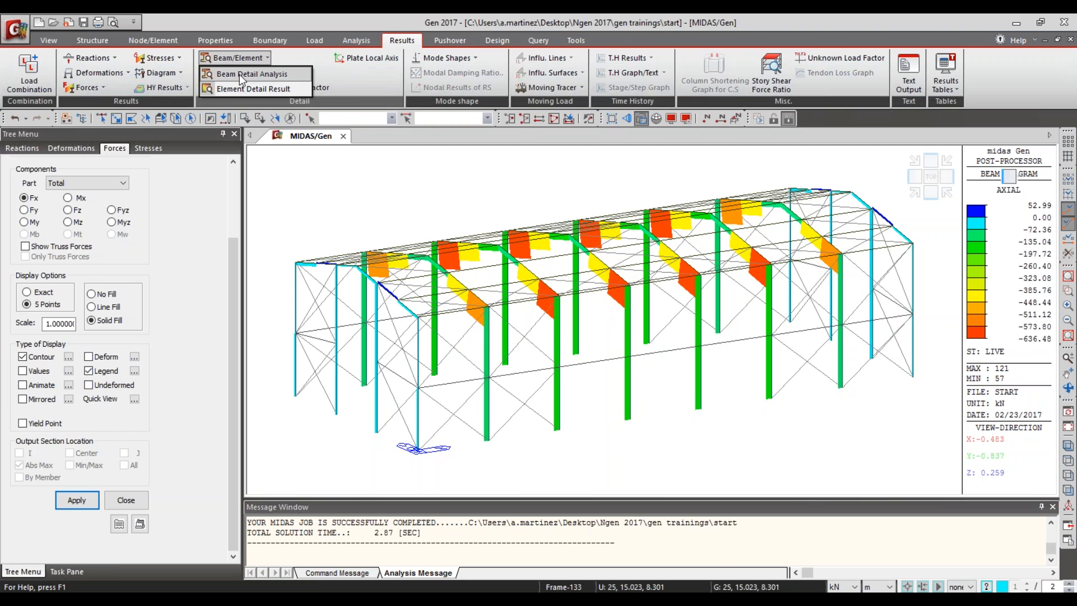
left_click(240, 74)
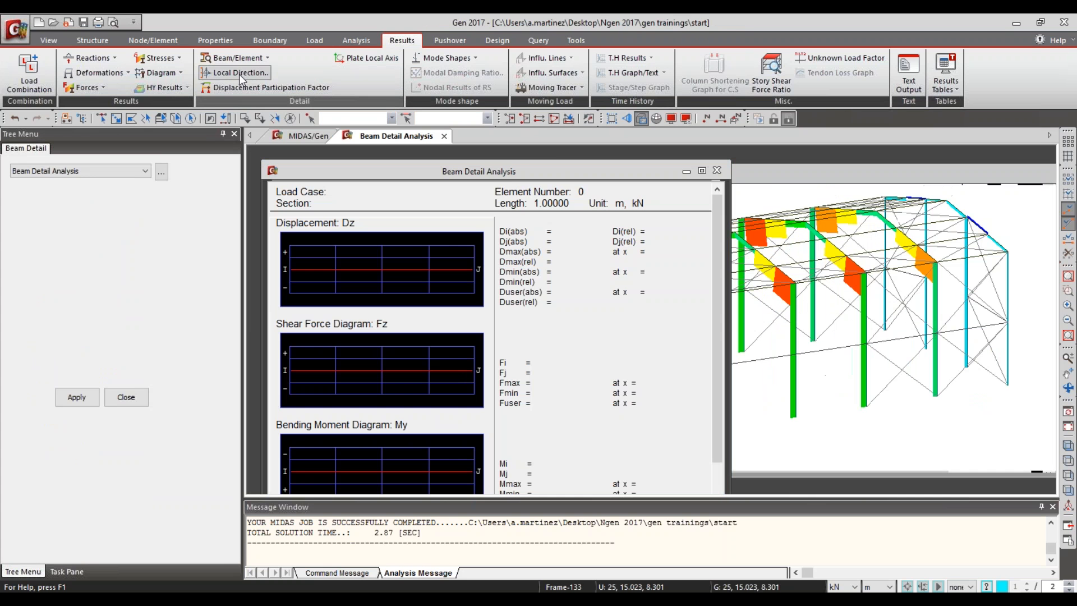
left_click_drag(477, 168, 813, 165)
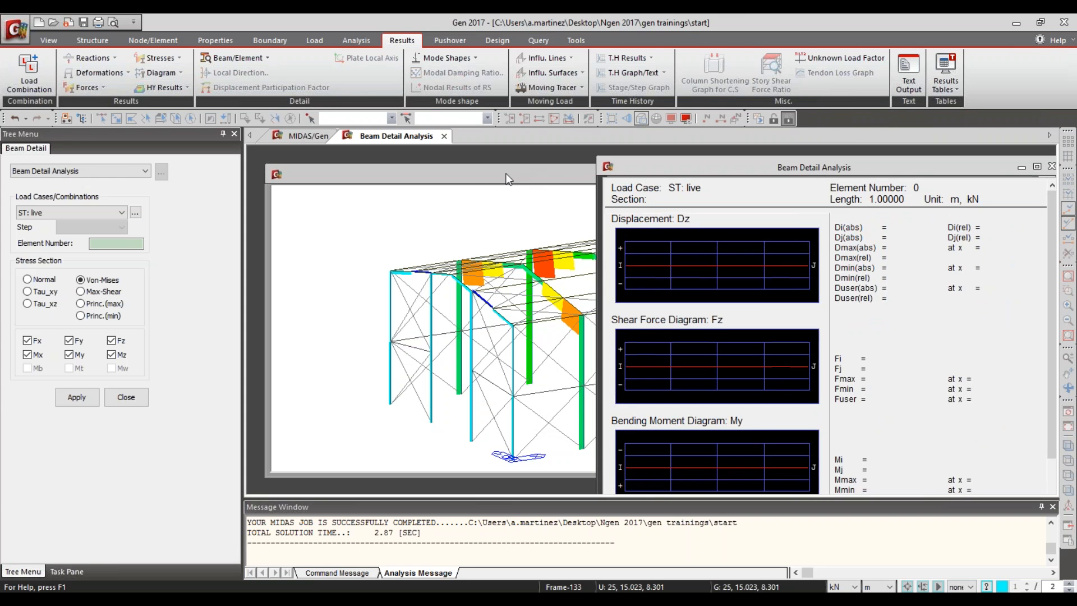
left_click(523, 172)
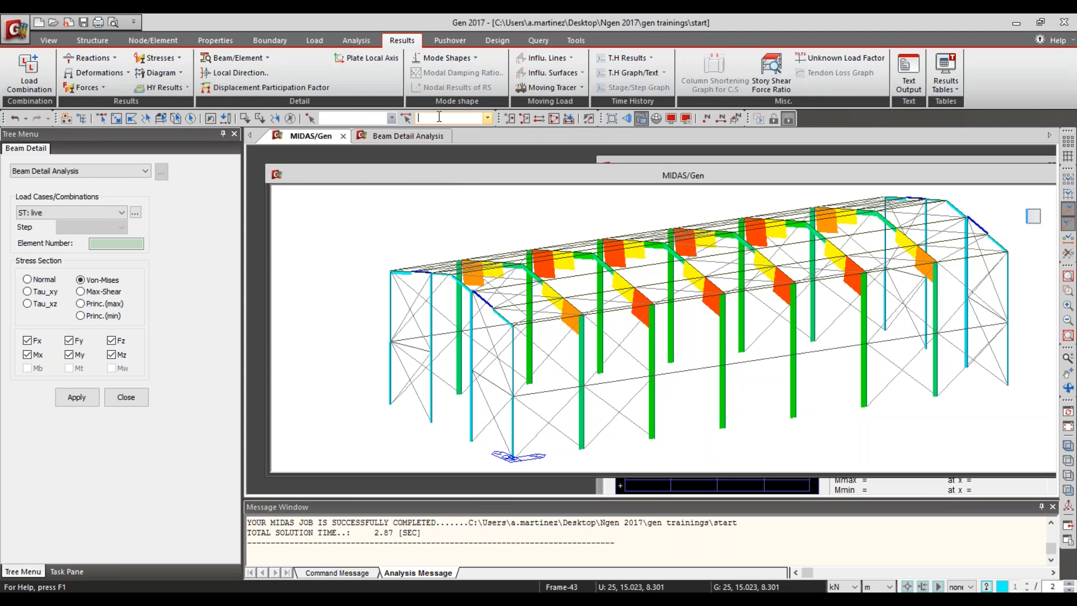
left_click(107, 243)
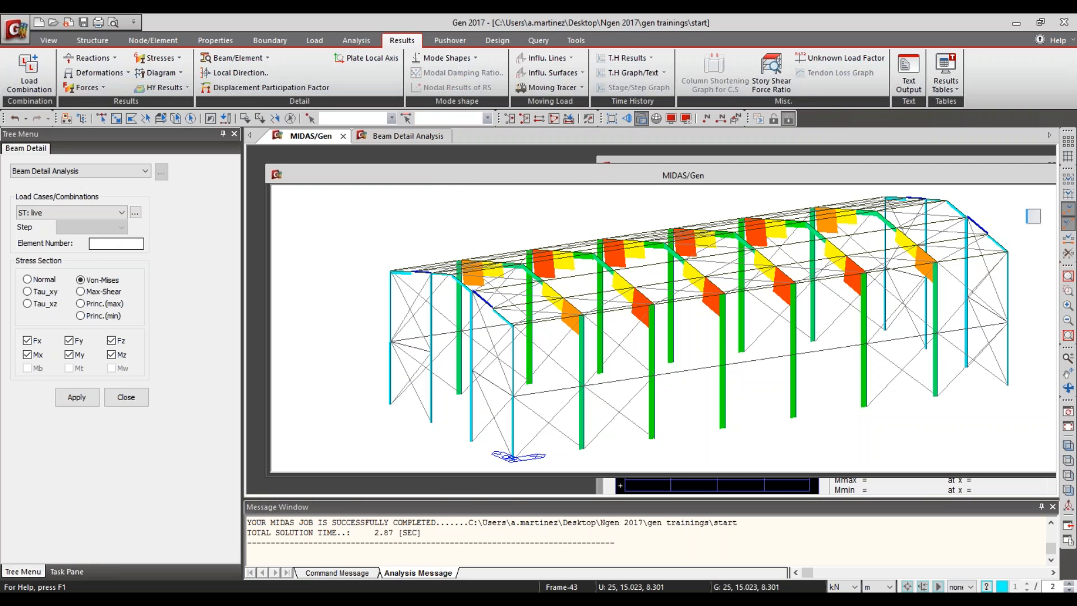
left_click(644, 270)
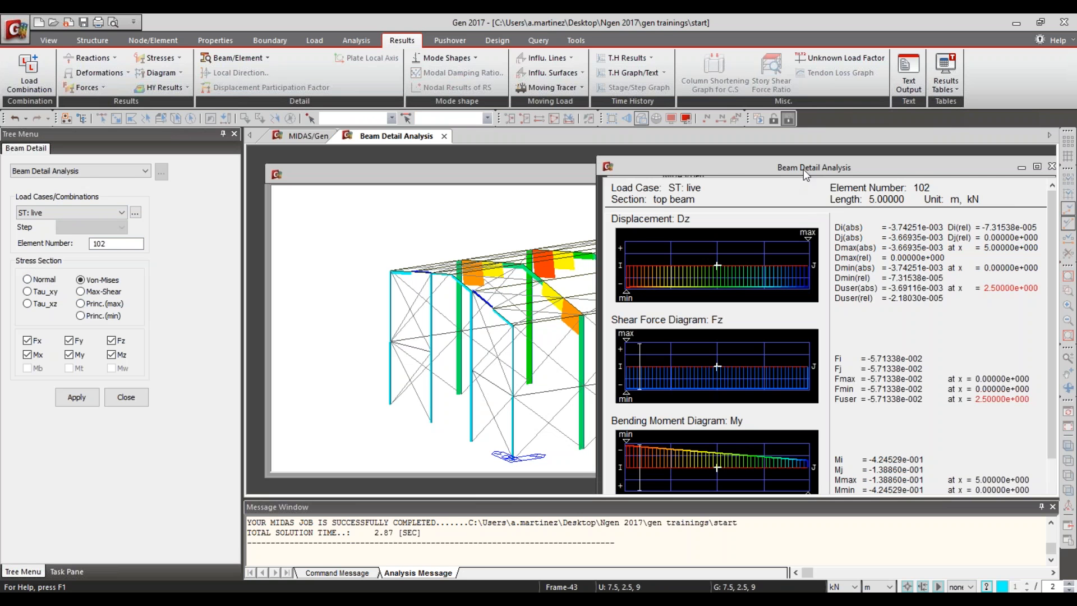
Step: Examine the displacement, shear force and bending moment diagrams and values of element 102
left_click_drag(800, 172, 742, 151)
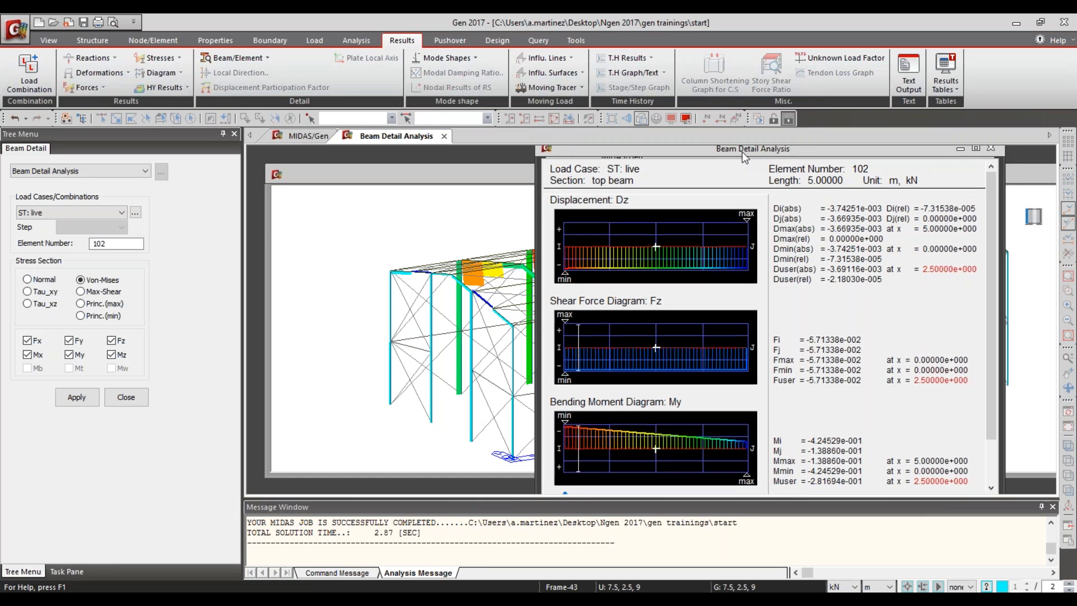
scroll(681, 251, "down", 2)
scroll(689, 249, "down", 2)
scroll(689, 249, "up", 2)
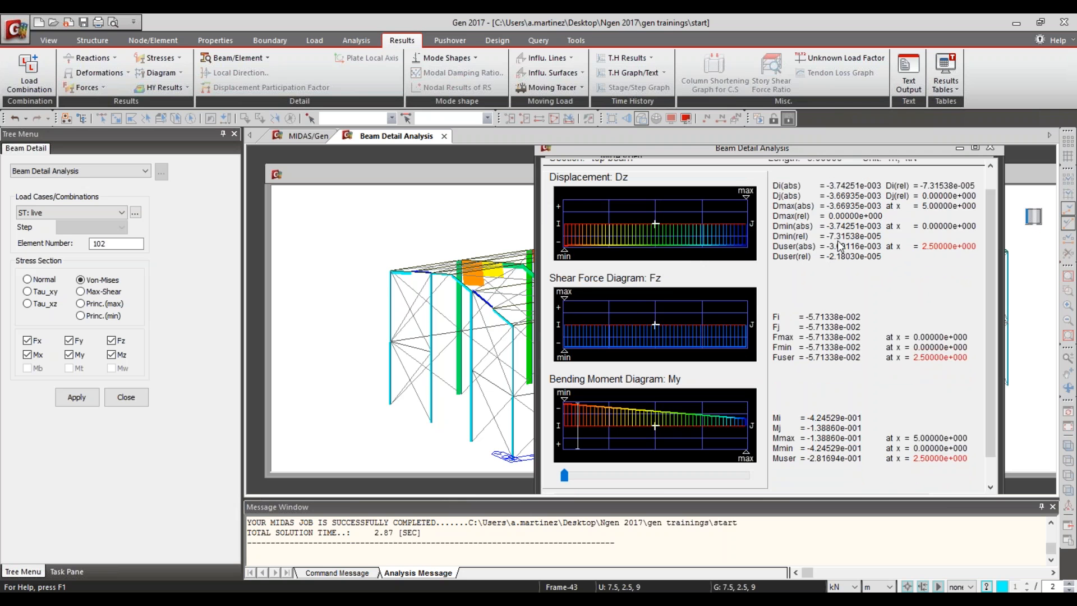
scroll(644, 228, "up", 1)
scroll(644, 226, "up", 1)
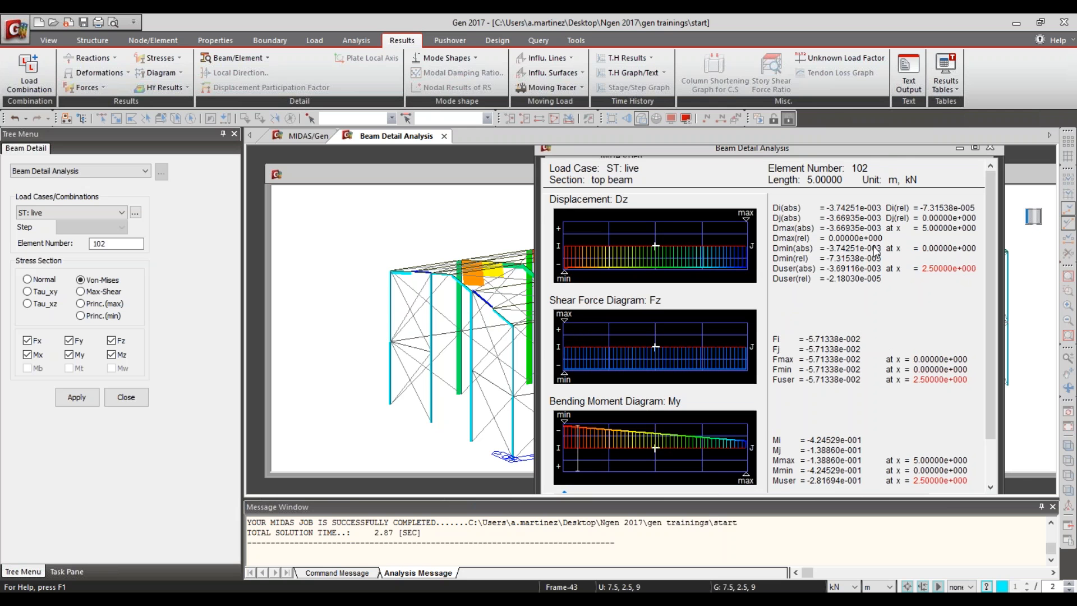
scroll(887, 285, "down", 2)
scroll(887, 285, "up", 2)
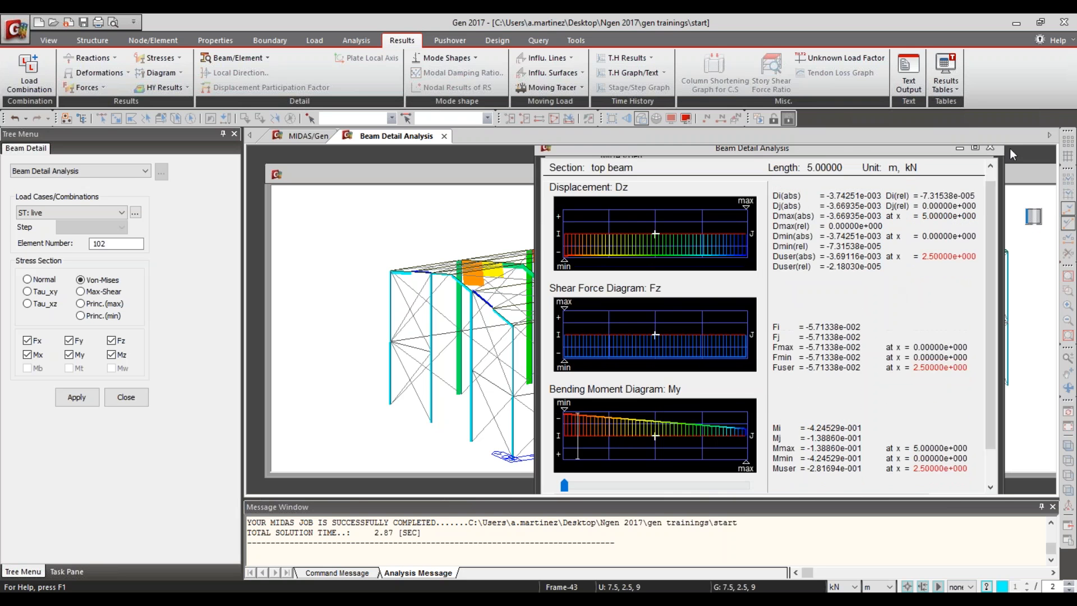
Step: Close the beam detail results, maximize the model view and exit Beam Detail Analysis
left_click(991, 148)
left_click_drag(1012, 176, 993, 145)
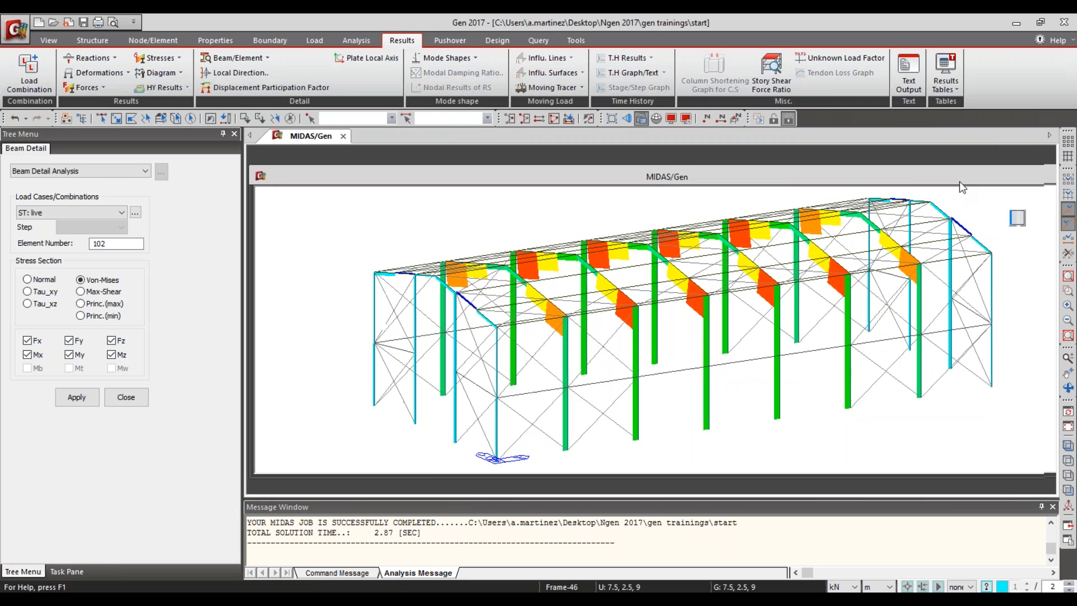
left_click(1015, 146)
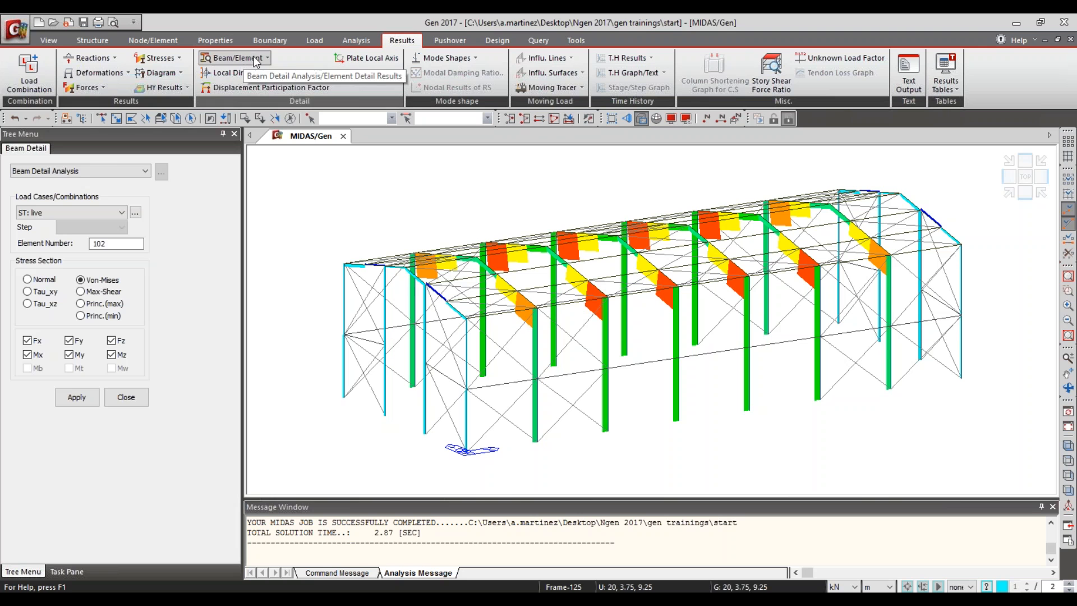
left_click(136, 396)
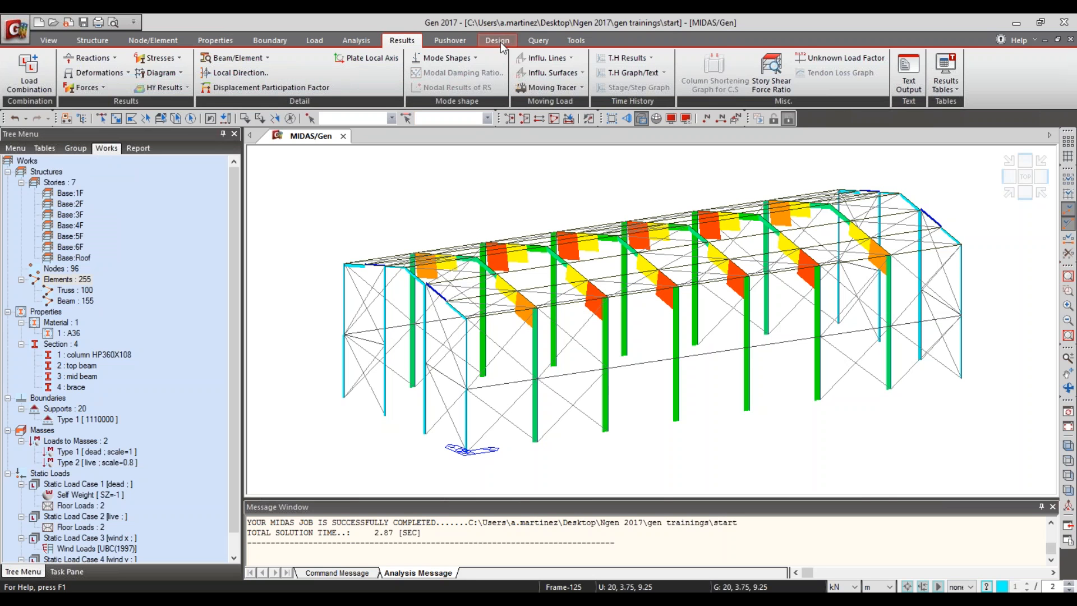
Step: Auto-generate the steel design load combinations using the AISC(14th)-LRFD10 design code
left_click(34, 69)
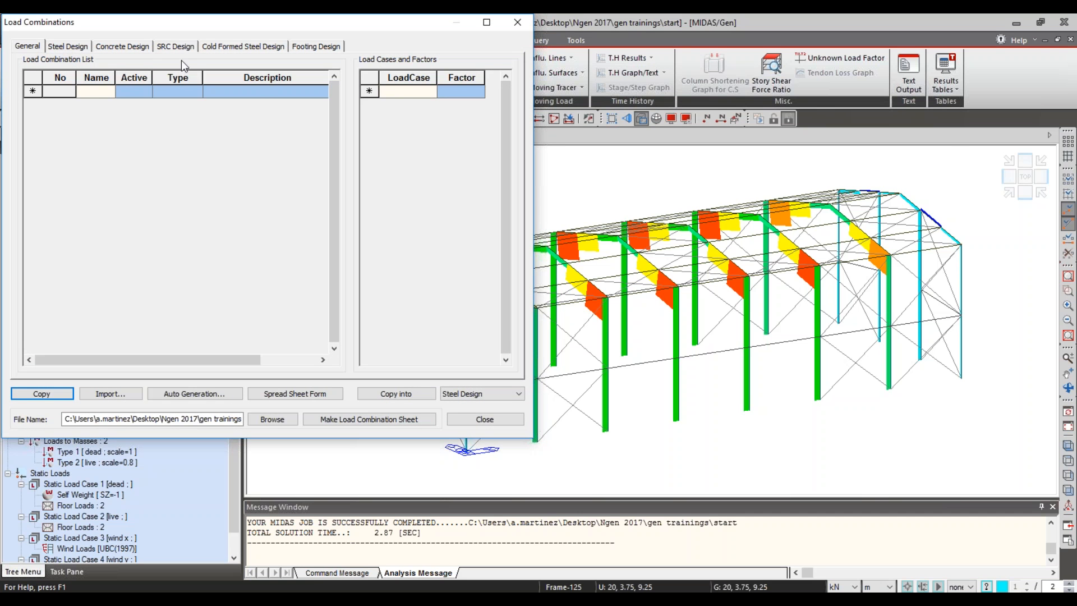
left_click(65, 49)
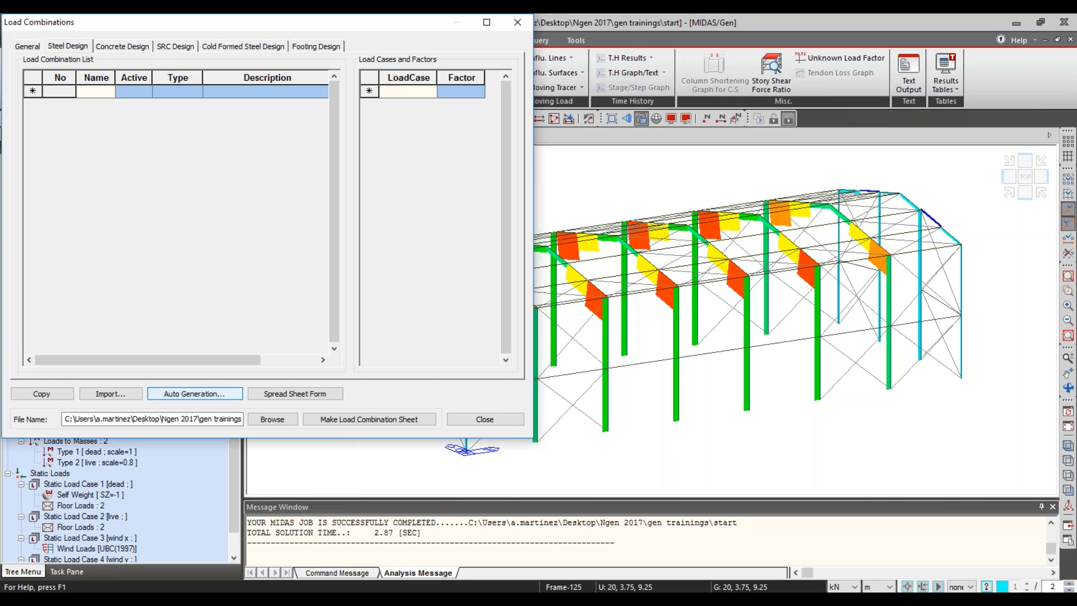
left_click(200, 396)
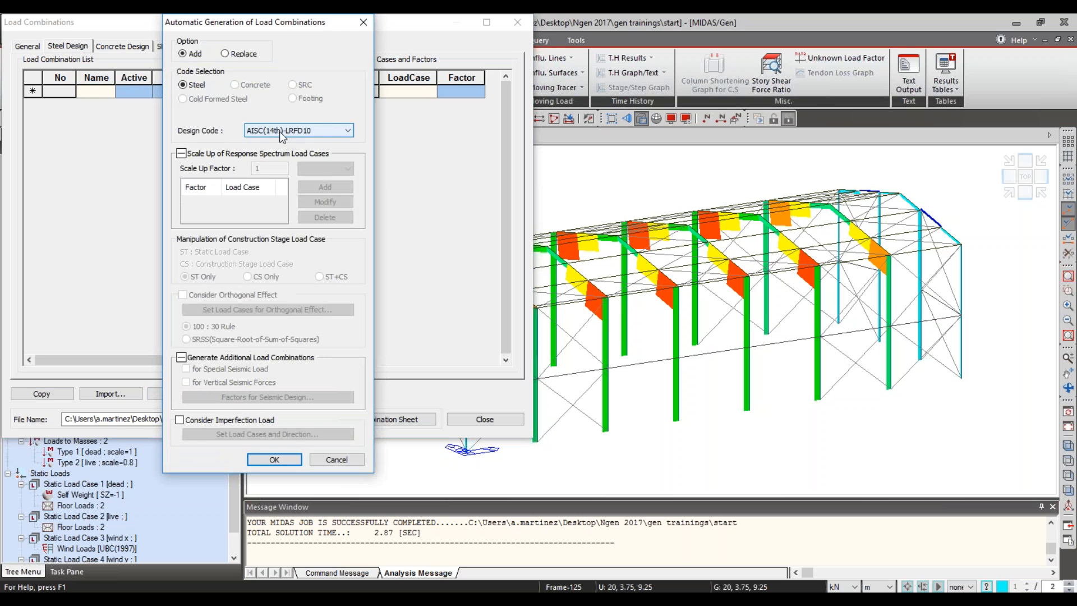
left_click(279, 131)
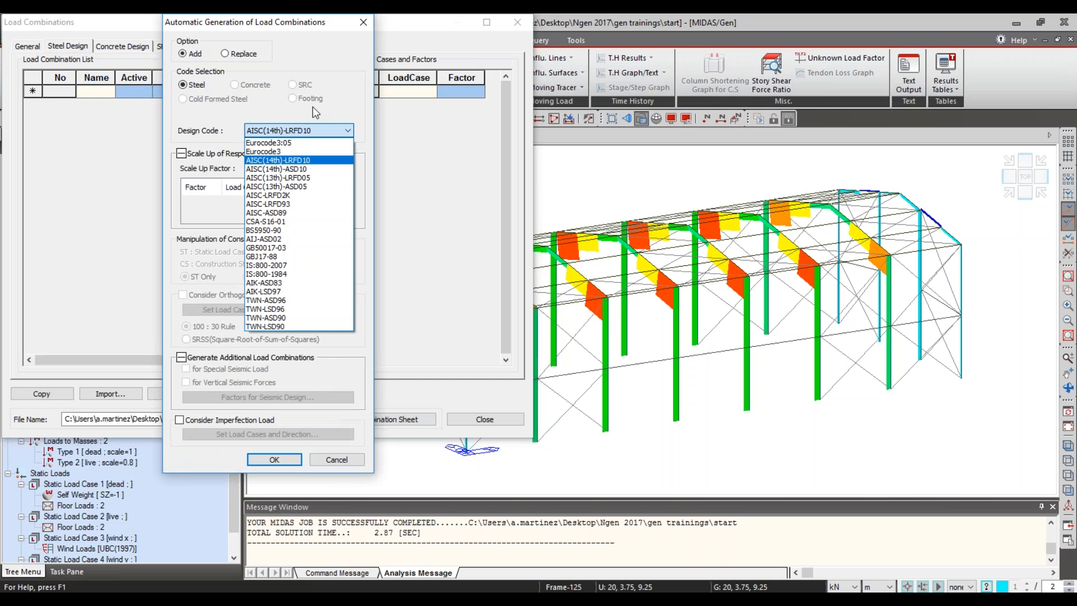
left_click(353, 83)
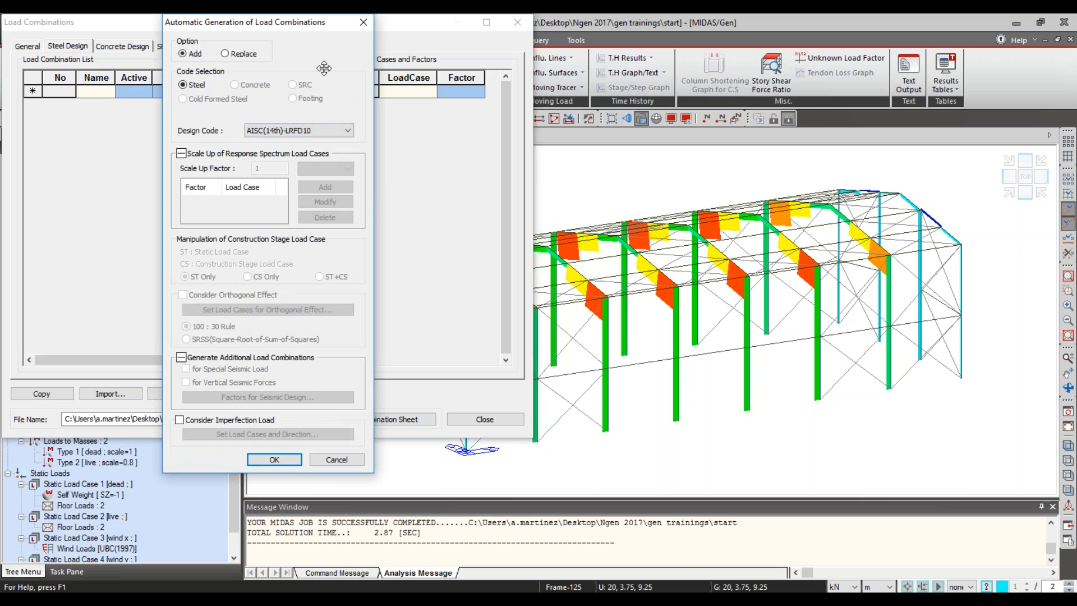
left_click(275, 459)
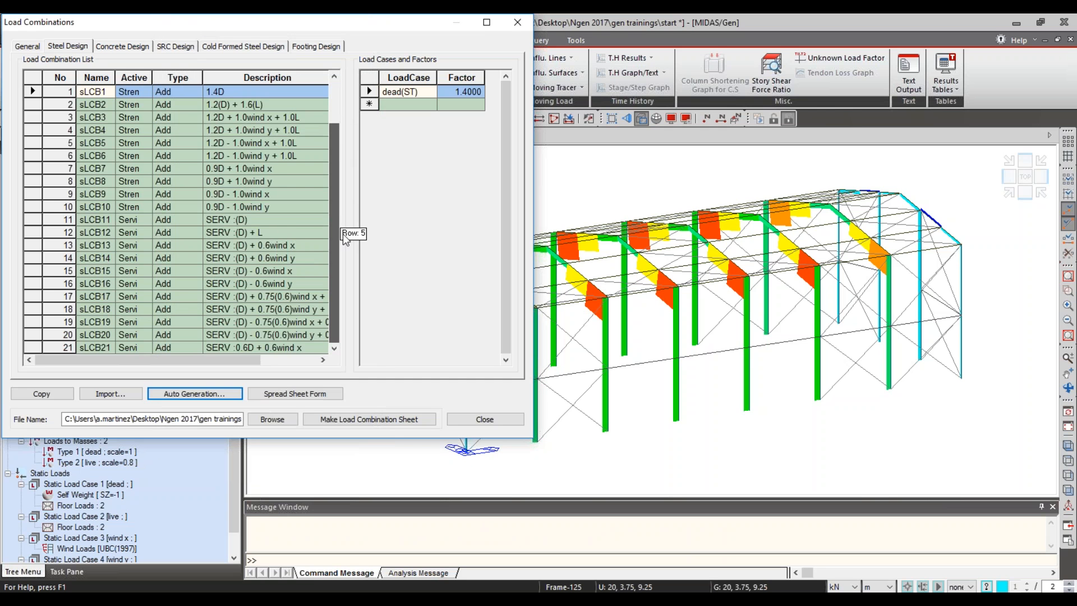
Step: Review the load cases and factors of steel design combinations 16 and 19
scroll(343, 213, "down", 2)
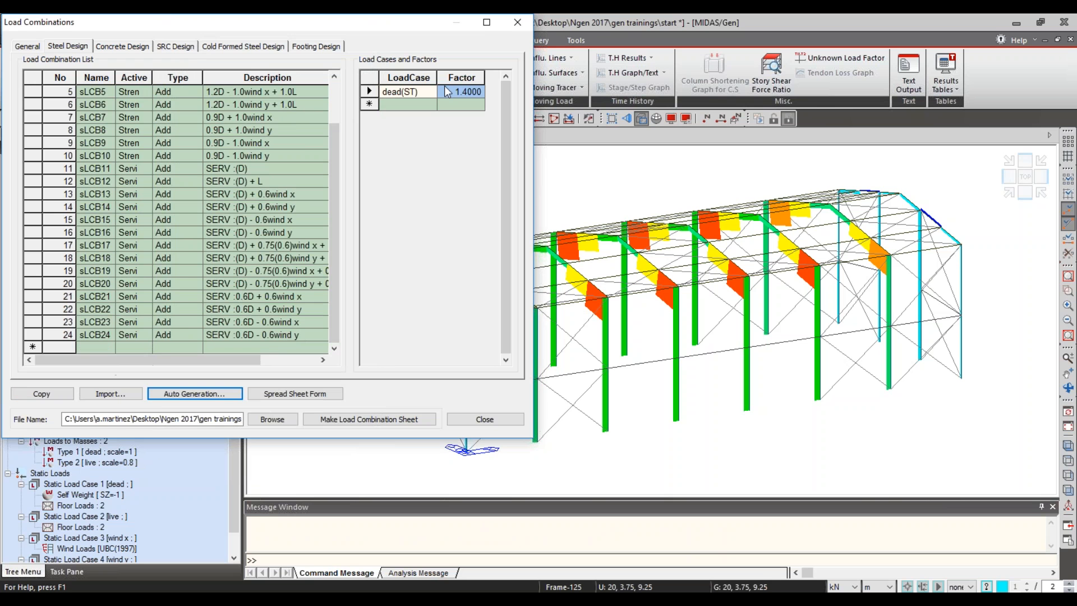
left_click(244, 235)
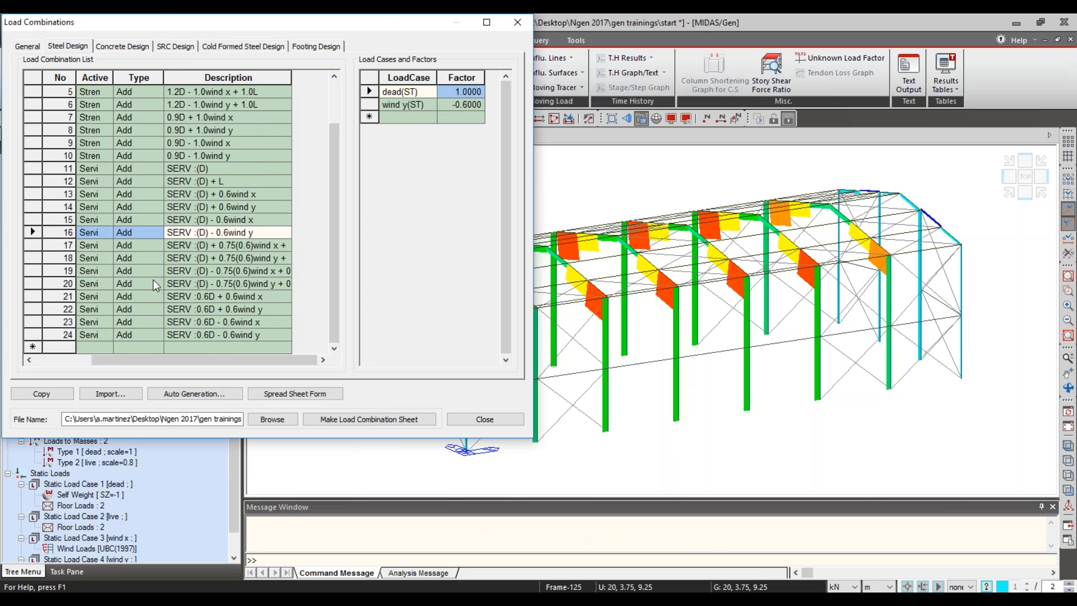
left_click(225, 270)
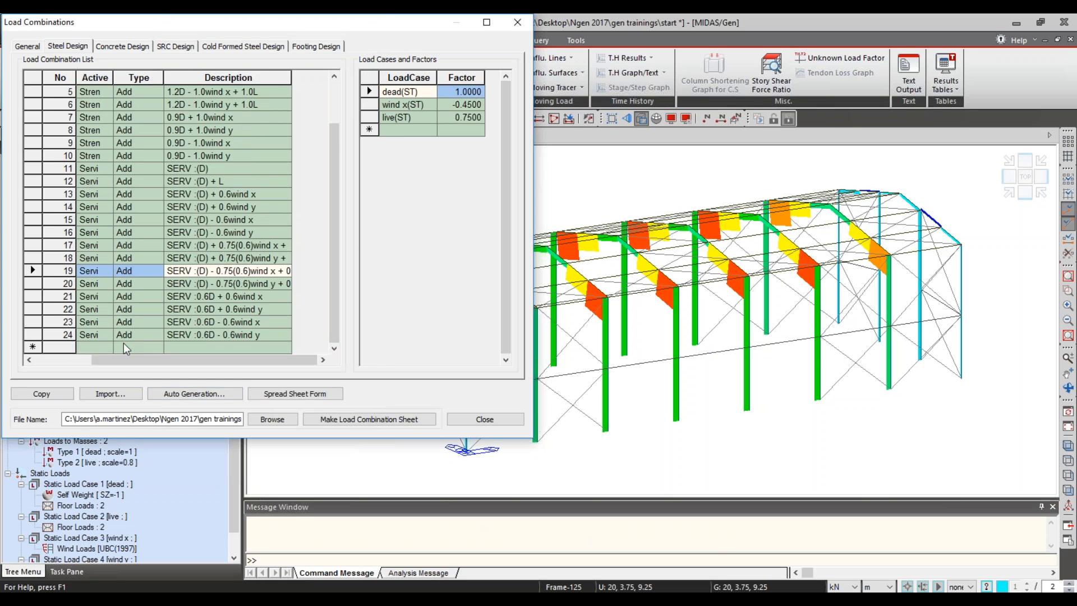
Step: Close the load combinations and display the DXYZ displacement contour for combination sLCB13, with the length unit set to mm
left_click(485, 419)
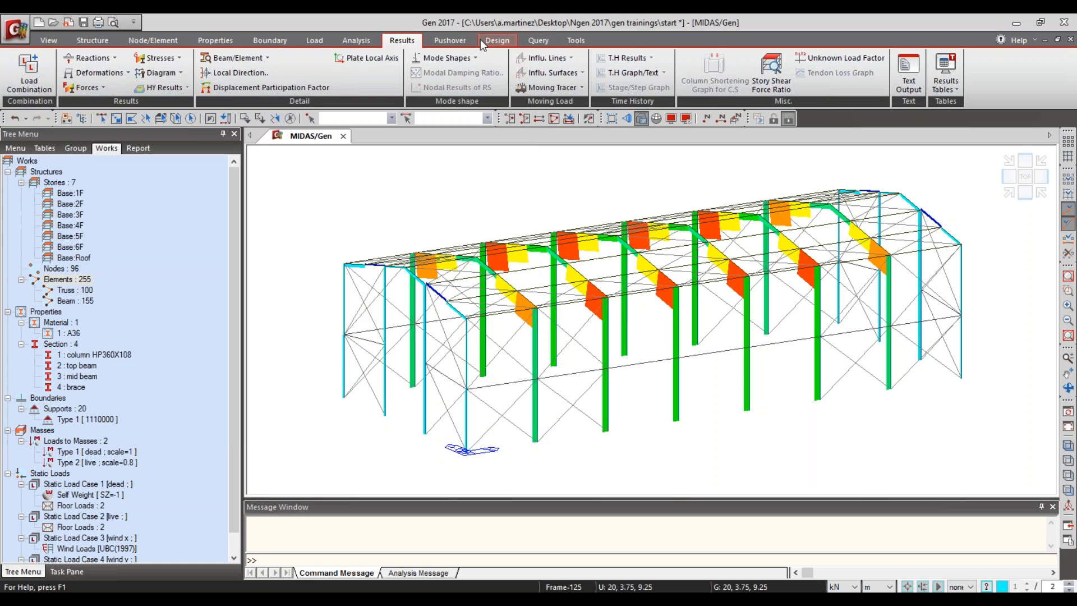
left_click(496, 40)
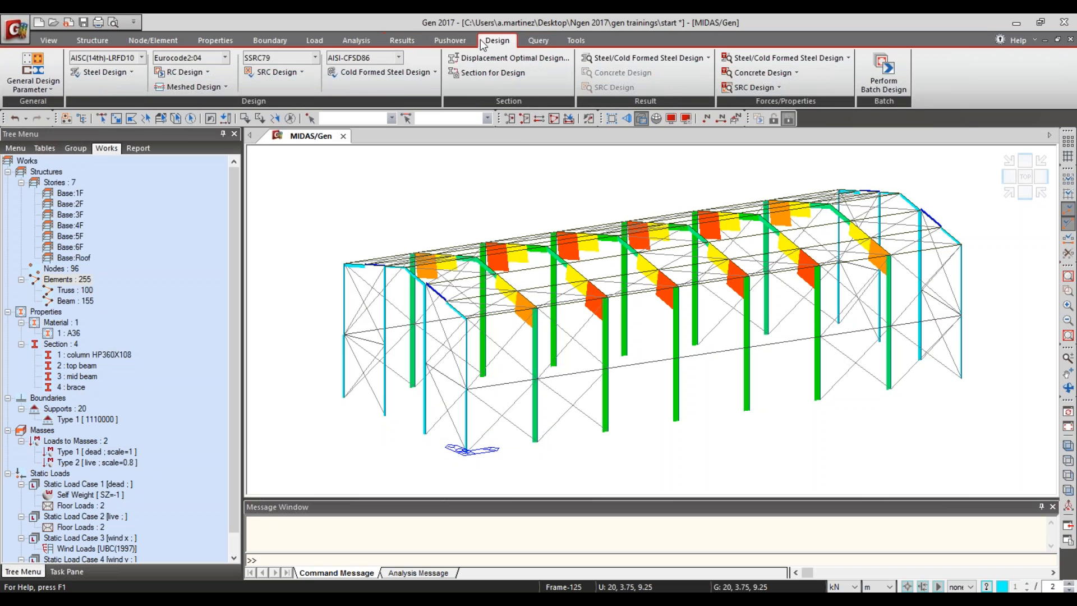
left_click(402, 39)
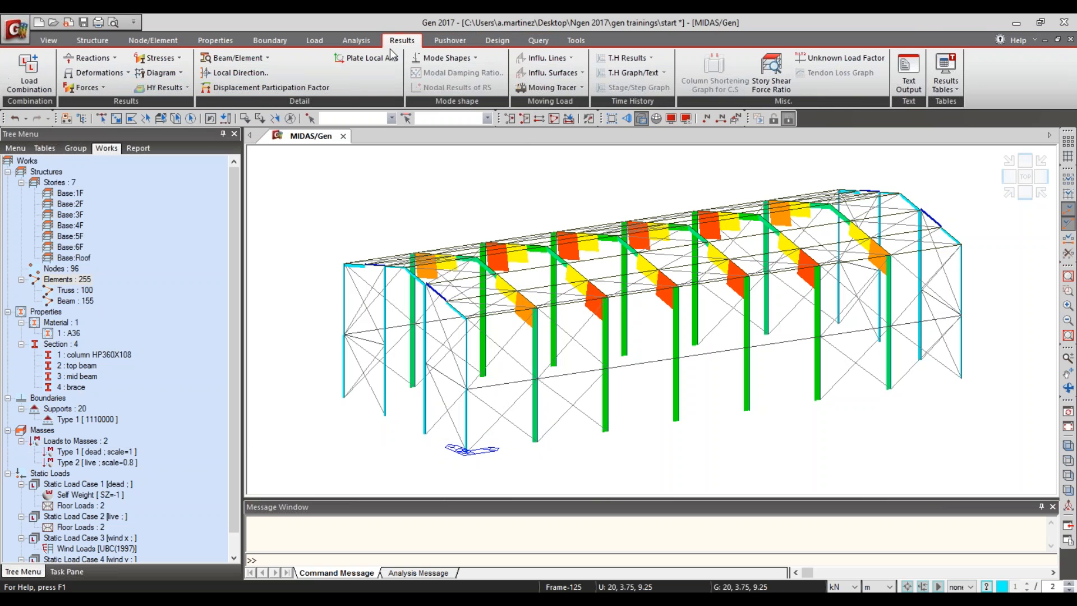
left_click(107, 73)
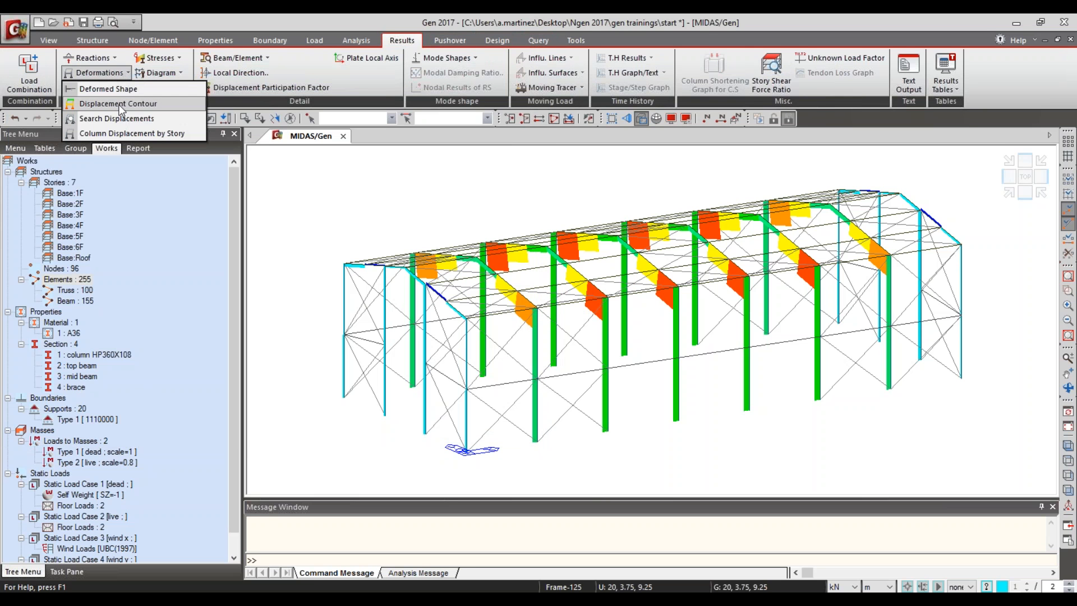
left_click(119, 104)
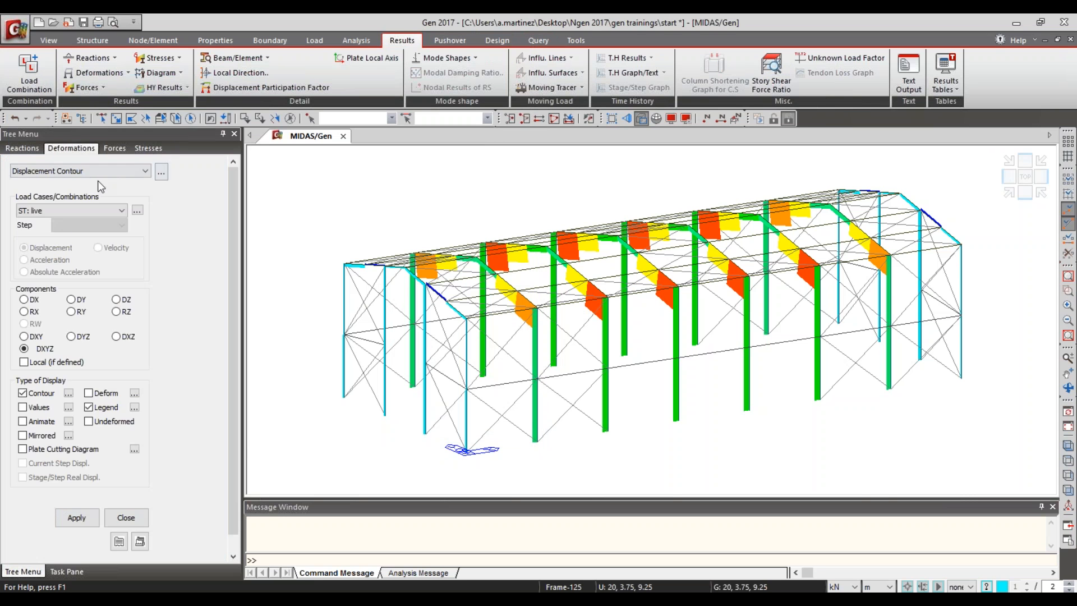
left_click(62, 210)
left_click(68, 363)
left_click(79, 517)
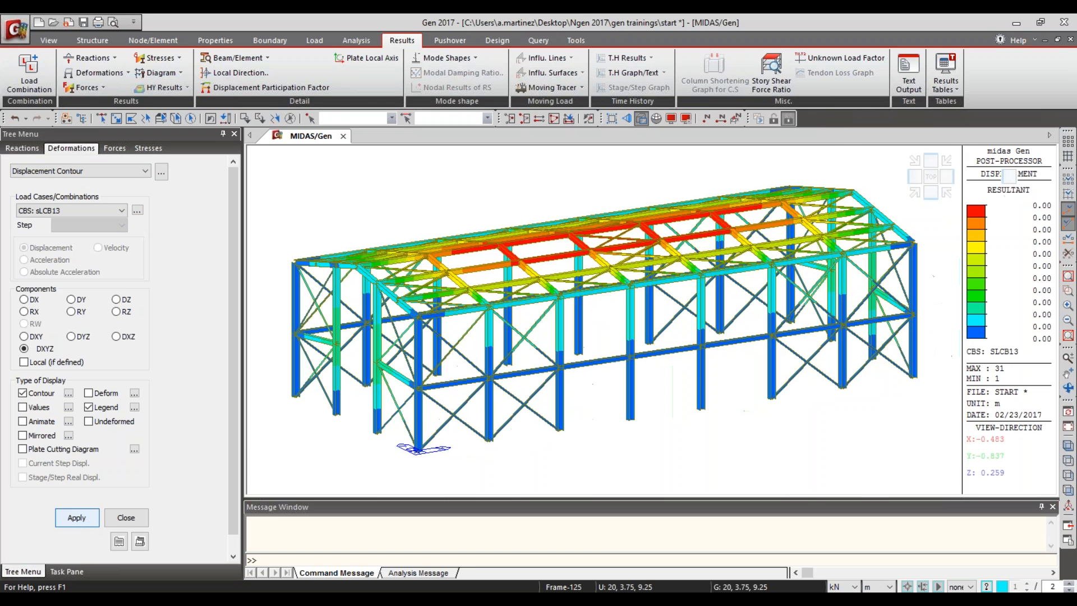
left_click(880, 587)
left_click(873, 540)
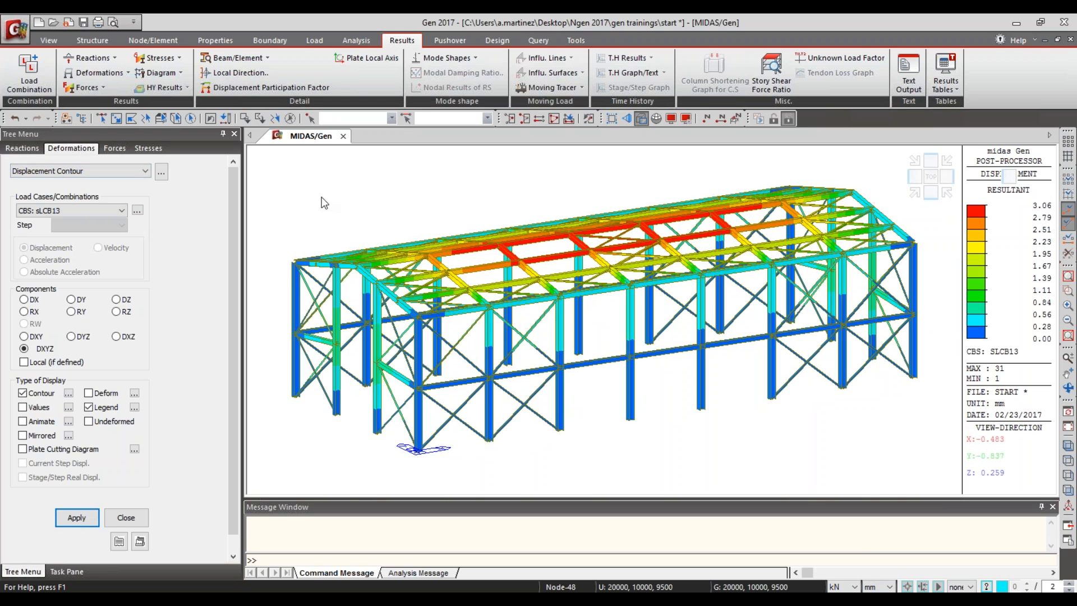
left_click(494, 40)
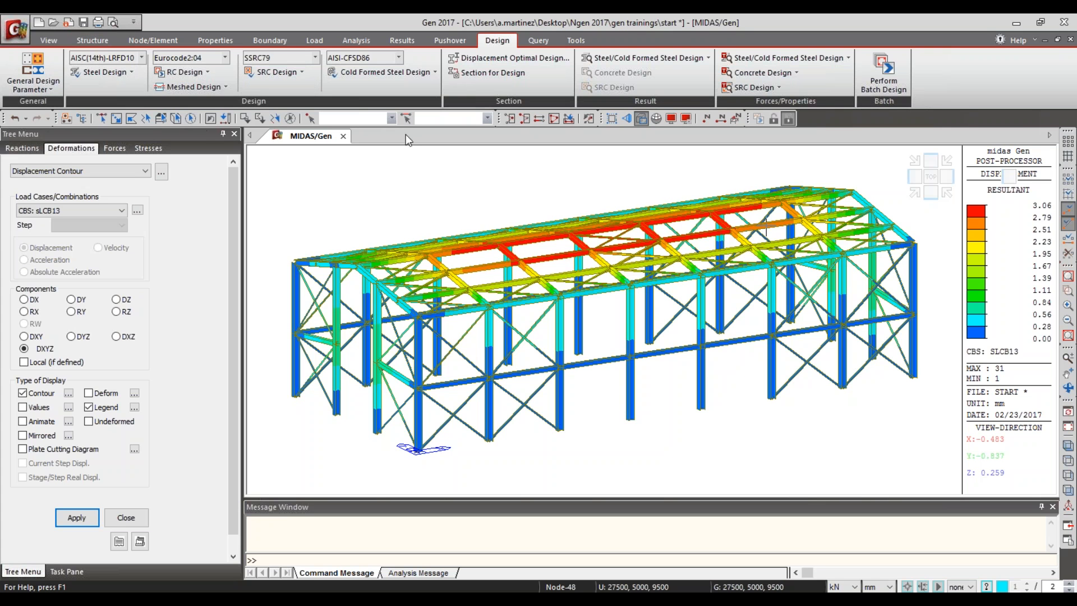
left_click(129, 71)
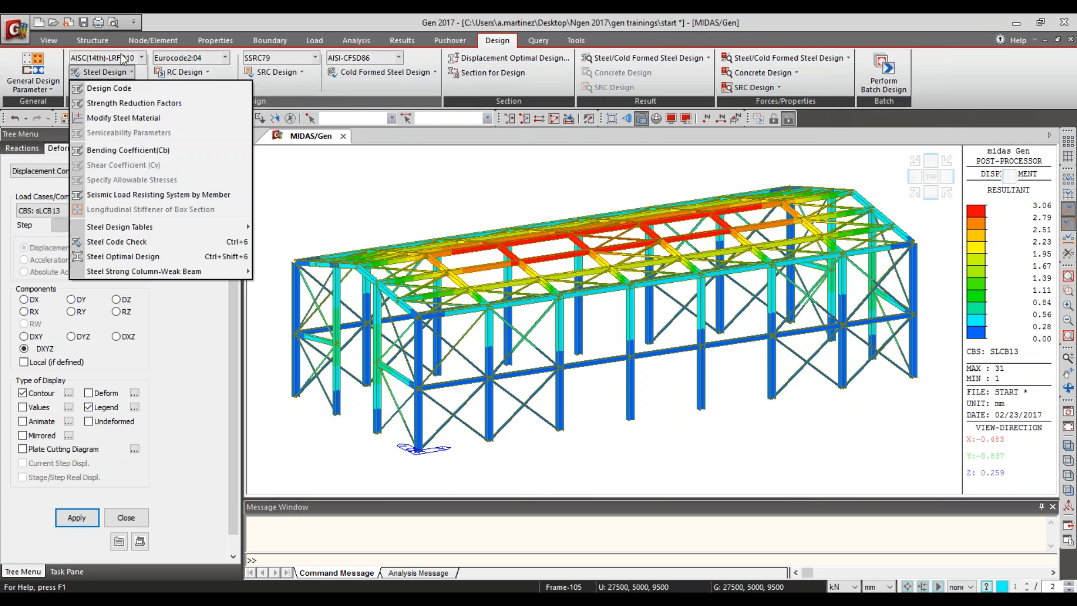
left_click(144, 241)
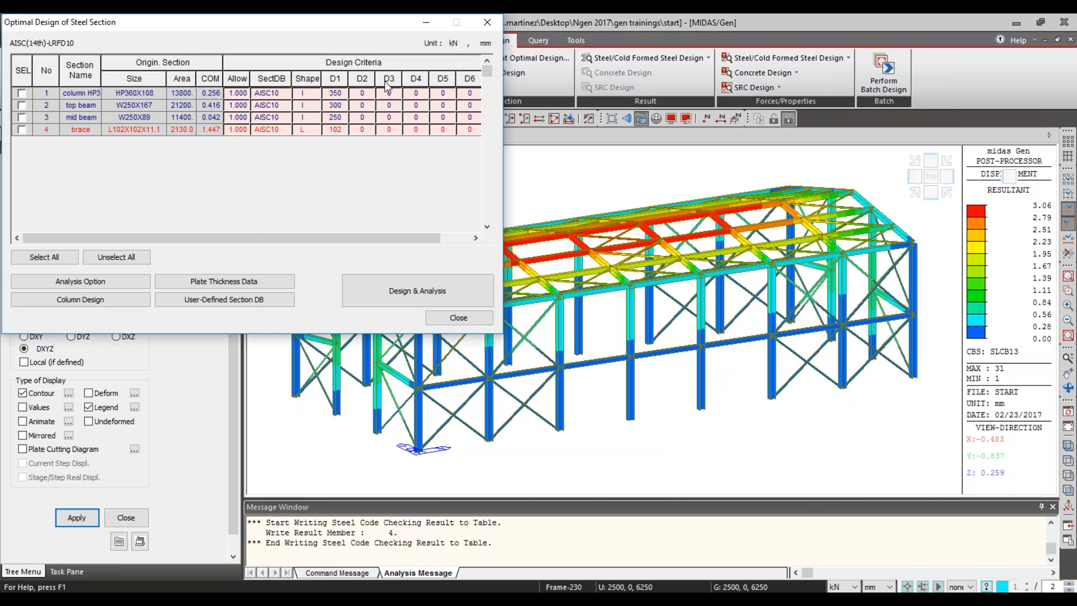
left_click_drag(339, 23, 359, 126)
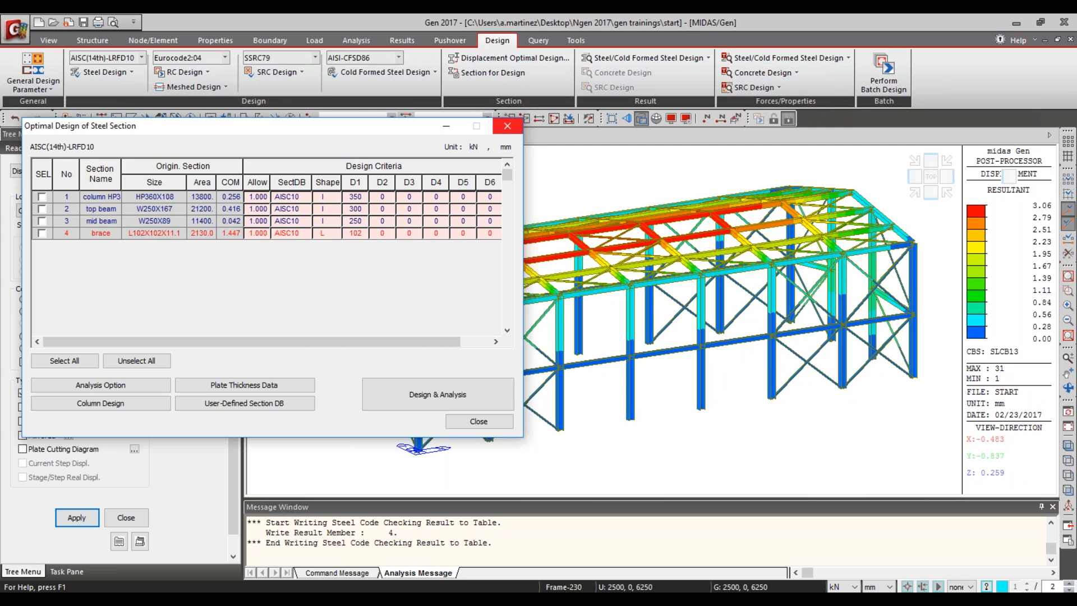
left_click(507, 133)
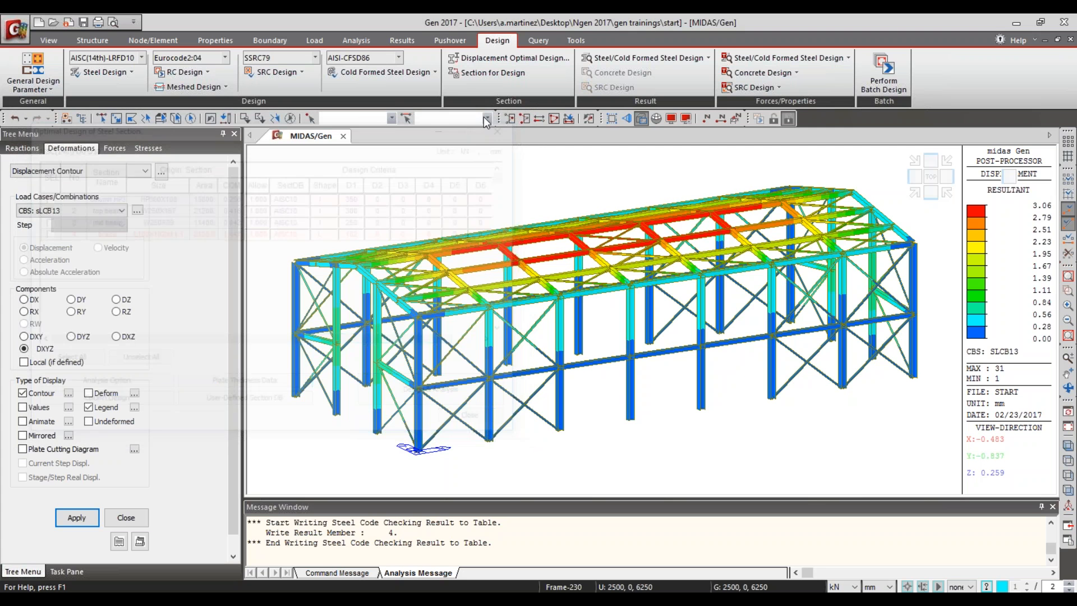
Step: Run the Steel Code Check and expand the AISC(14th)-LRFD10 results to show the full member check data
left_click(117, 73)
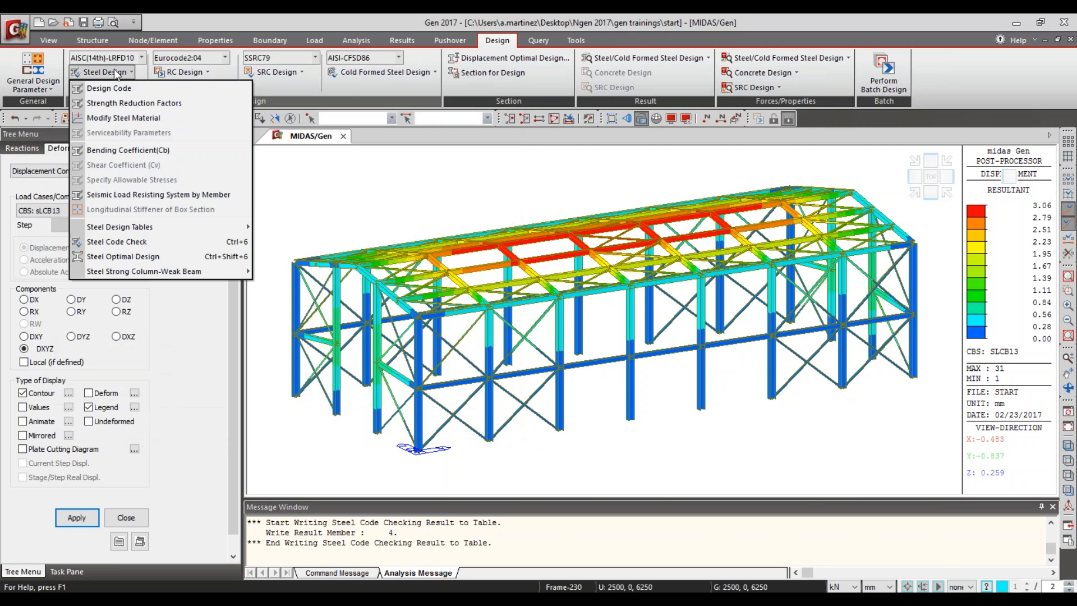
left_click(140, 245)
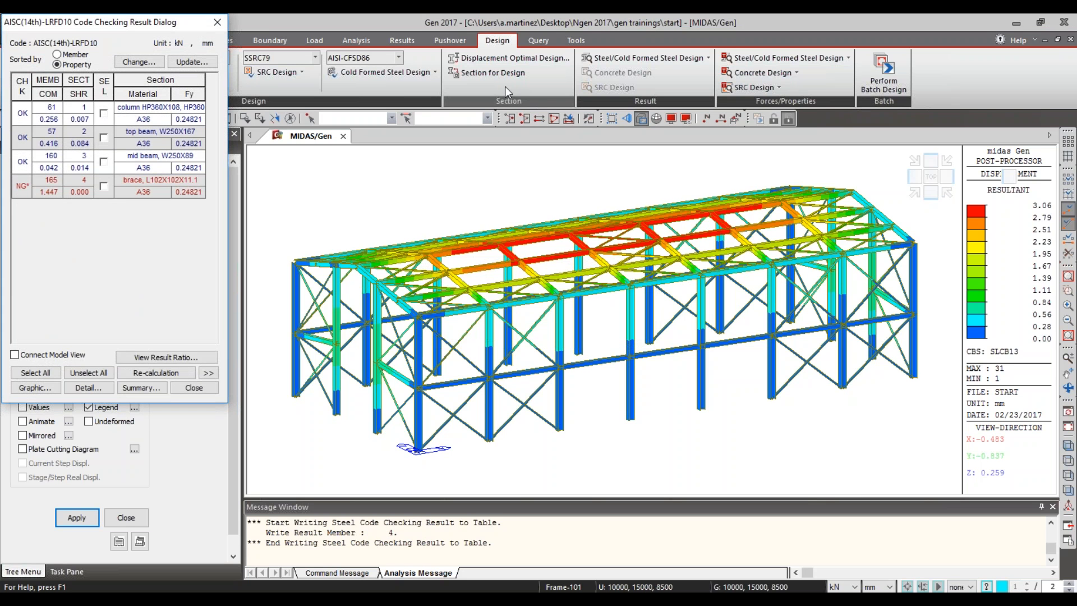
left_click_drag(120, 26, 207, 73)
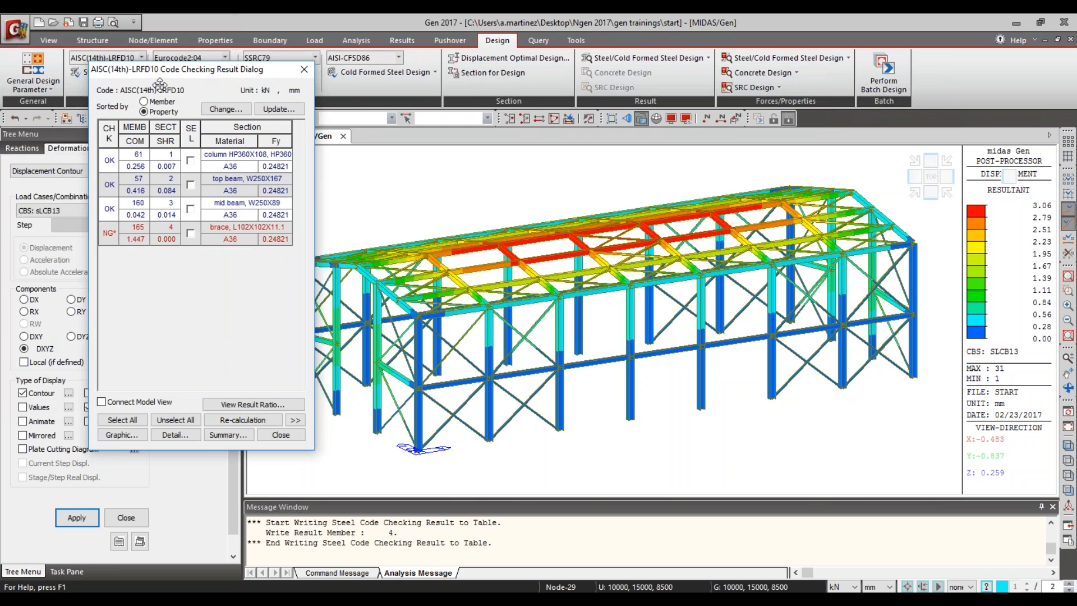
left_click(295, 420)
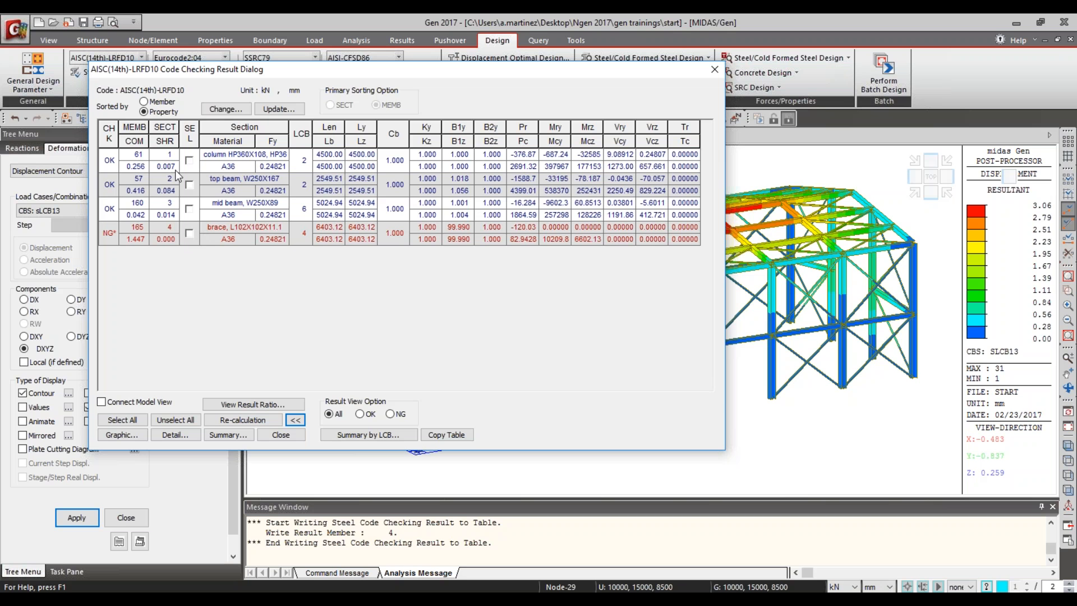
Step: Sort the code checking results by member and list only the NG members
left_click(145, 111)
left_click(143, 102)
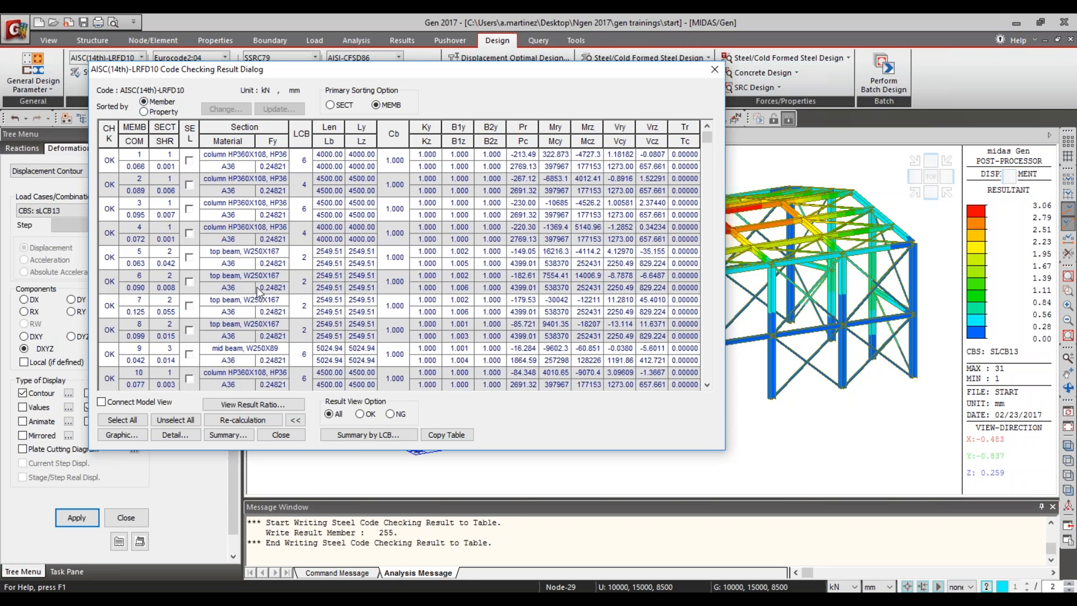
scroll(256, 283, "down", 3)
scroll(233, 238, "down", 1)
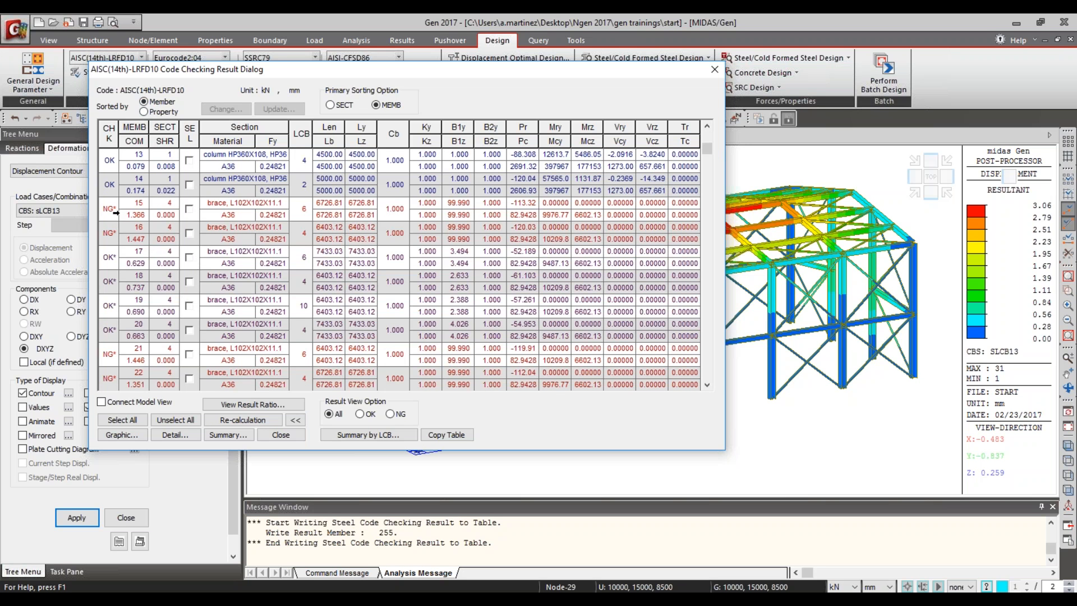
left_click(389, 413)
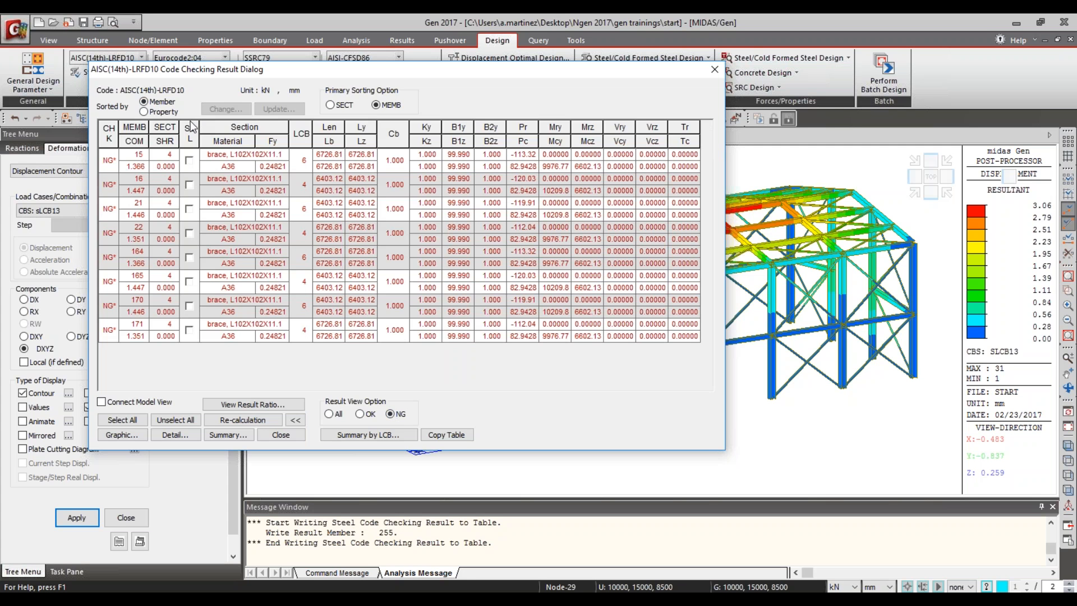
Step: Link the results to the model view, select all NG brace members and examine where they are in the structure
left_click(101, 402)
left_click(189, 161)
left_click(189, 185)
left_click(189, 209)
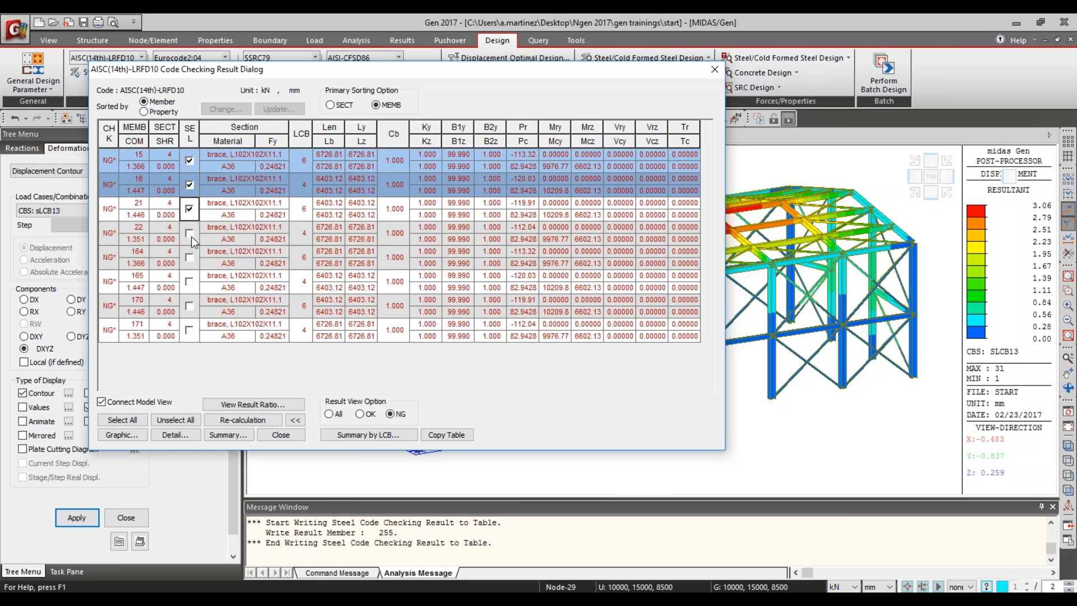
left_click(189, 210)
left_click(189, 237)
left_click(190, 256)
left_click(190, 256)
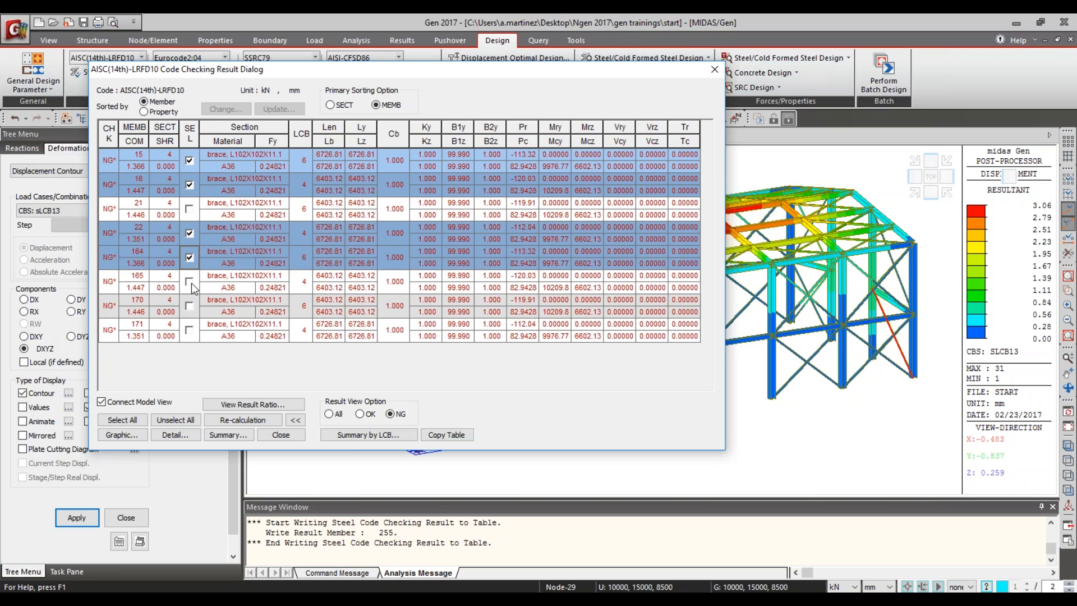
left_click(131, 418)
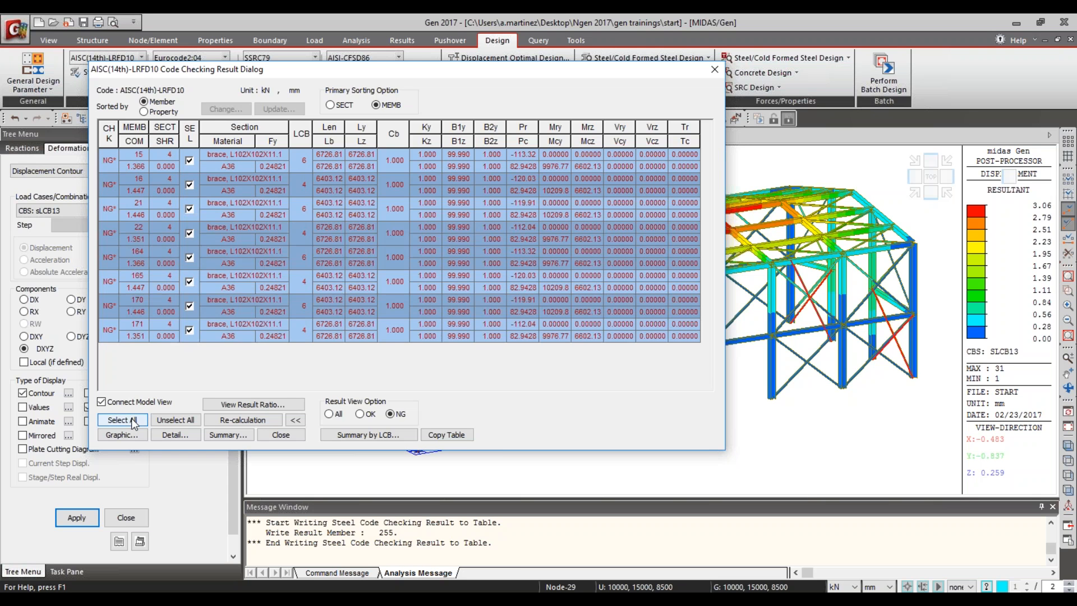
left_click_drag(540, 63, 299, 139)
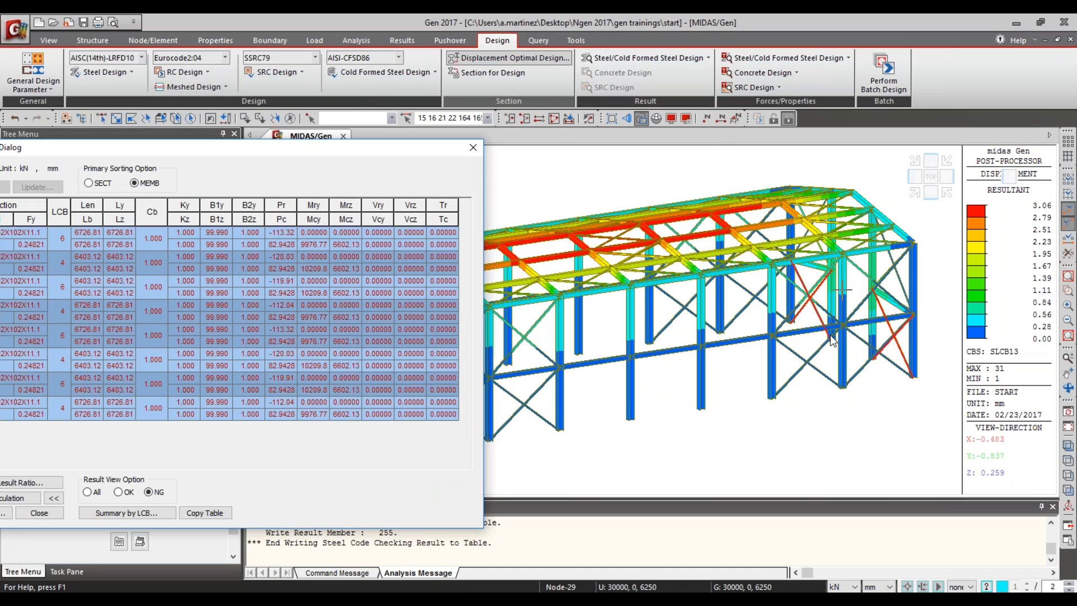
middle_click_drag(819, 320, 905, 392, "ctrl")
scroll(614, 319, "down", 2)
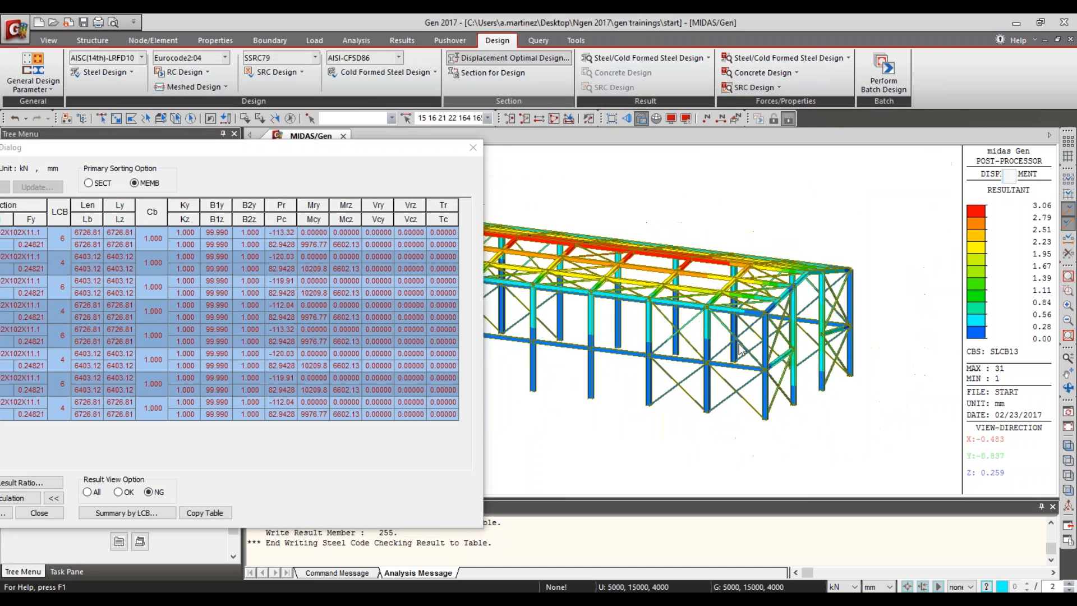
middle_click_drag(712, 367, 853, 328)
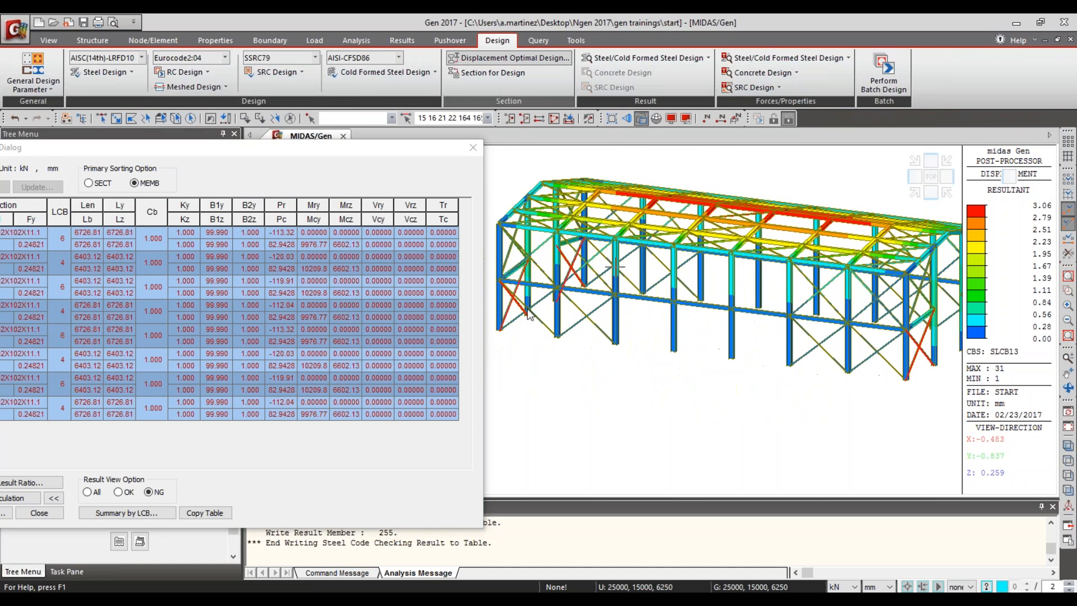
Step: Review the graphic design report of member 15, including its checking results, and close the report and the code checking results
left_click_drag(399, 155, 593, 123)
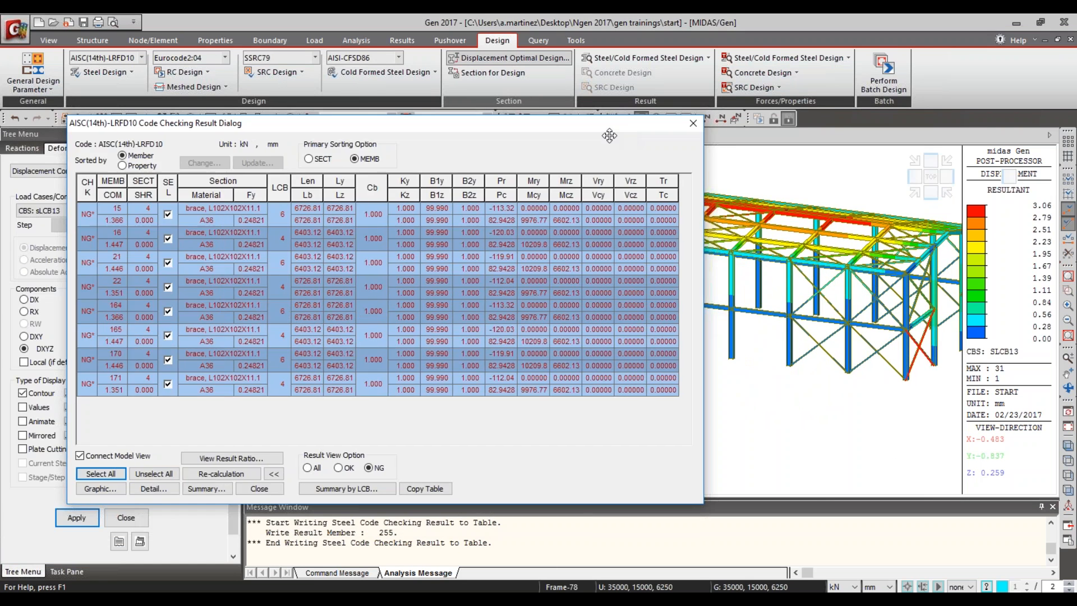
left_click(73, 482)
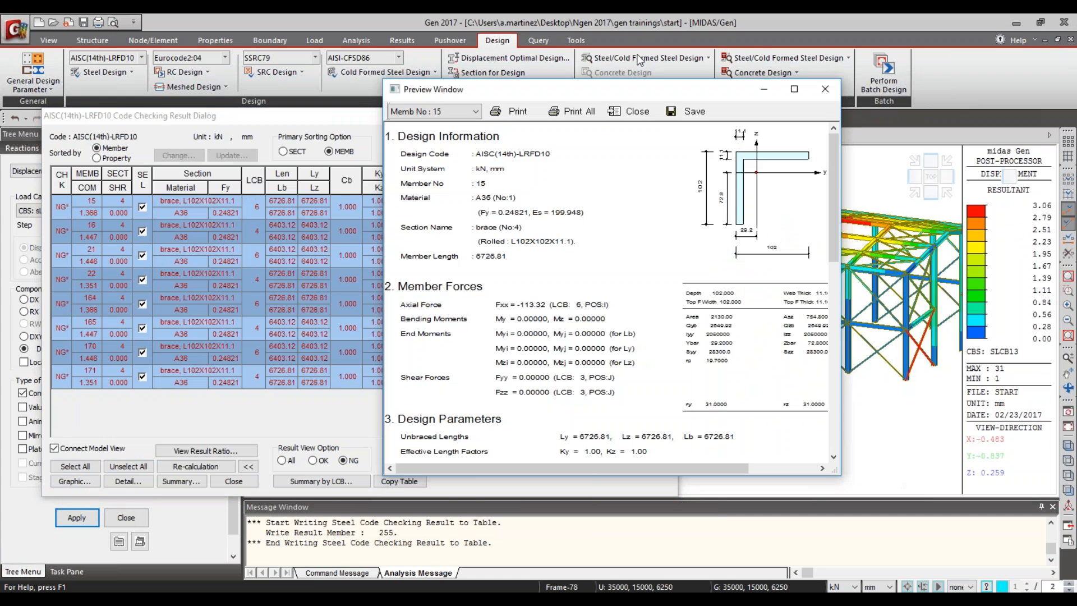
double_click(418, 76)
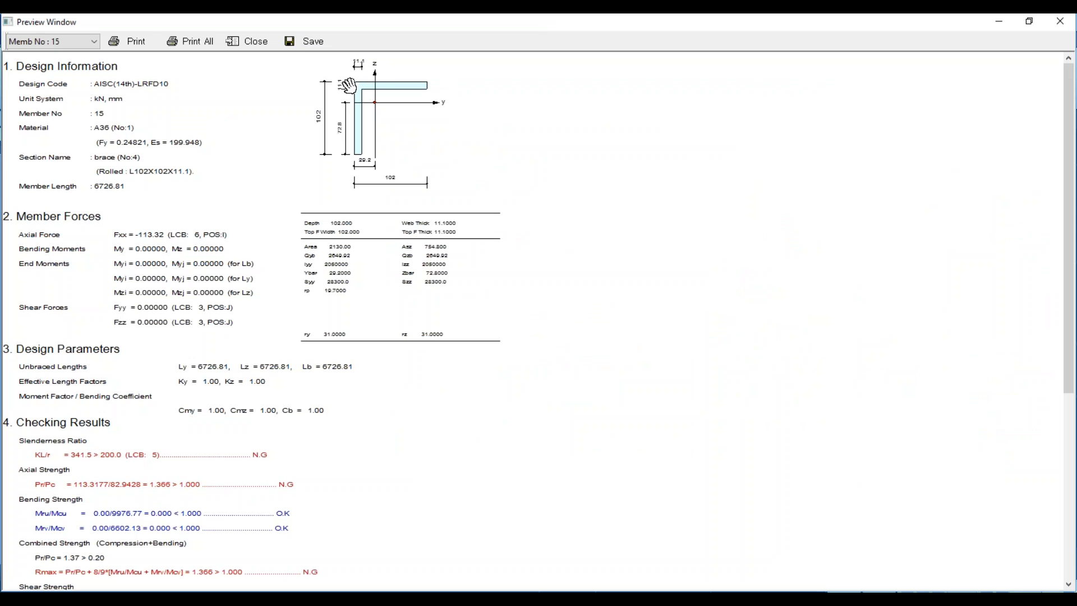
scroll(260, 226, "down", 3)
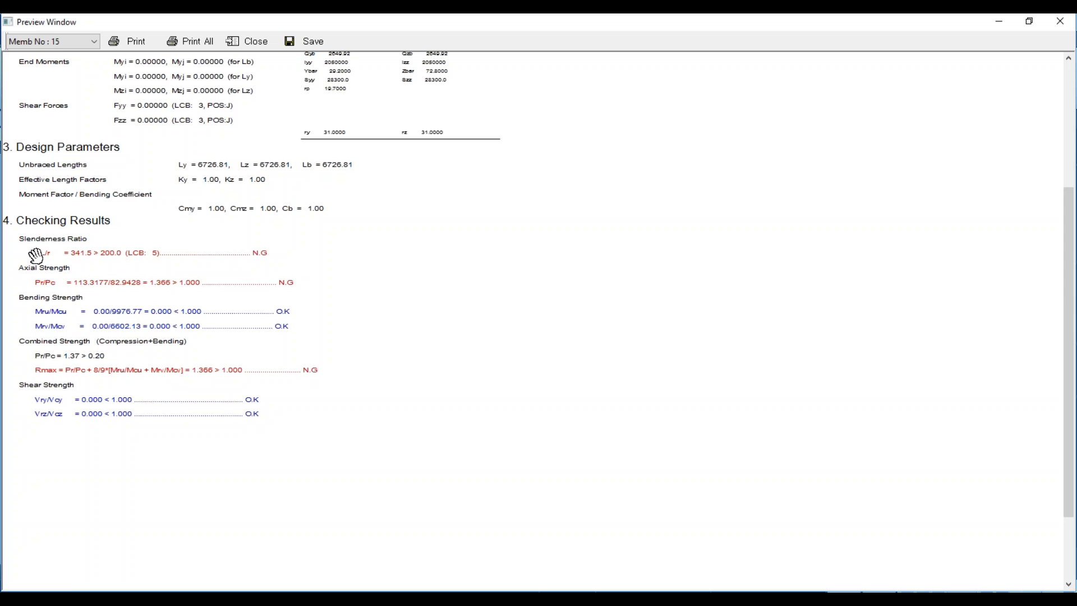
scroll(56, 263, "up", 3)
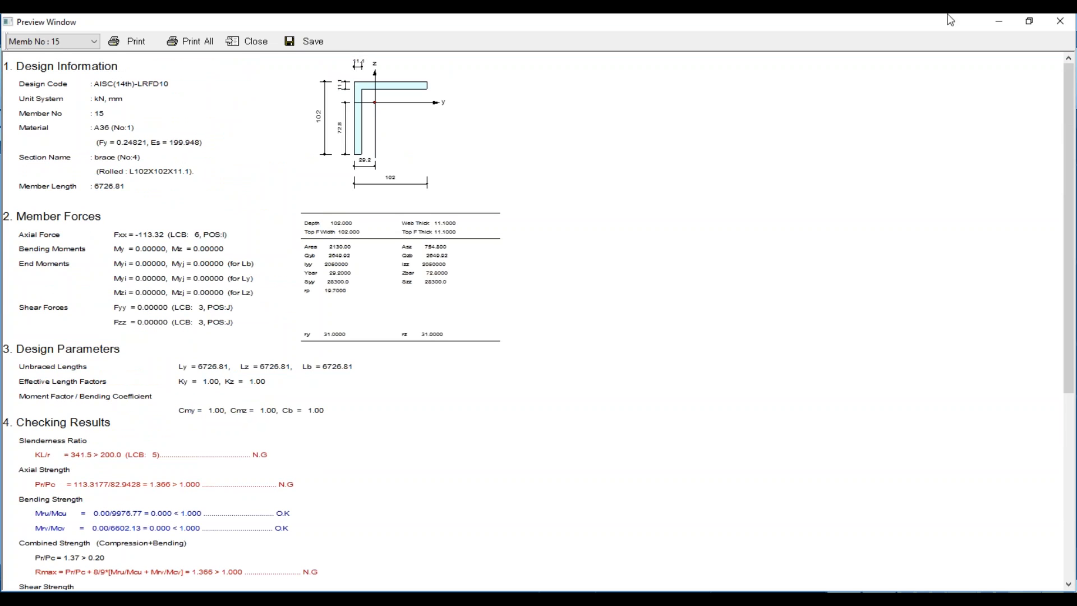
left_click(1060, 21)
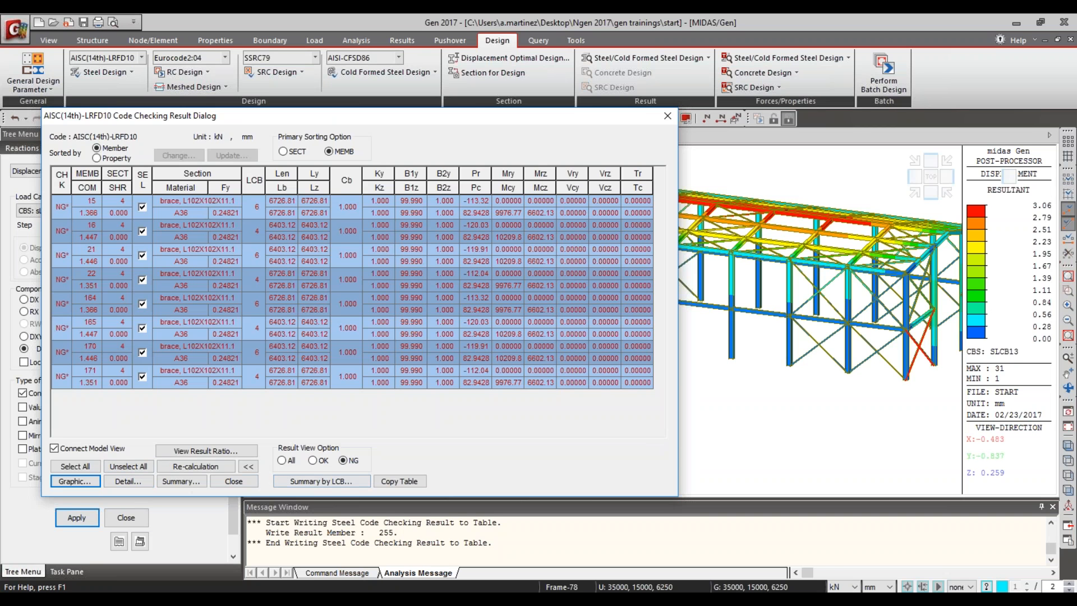
left_click(239, 480)
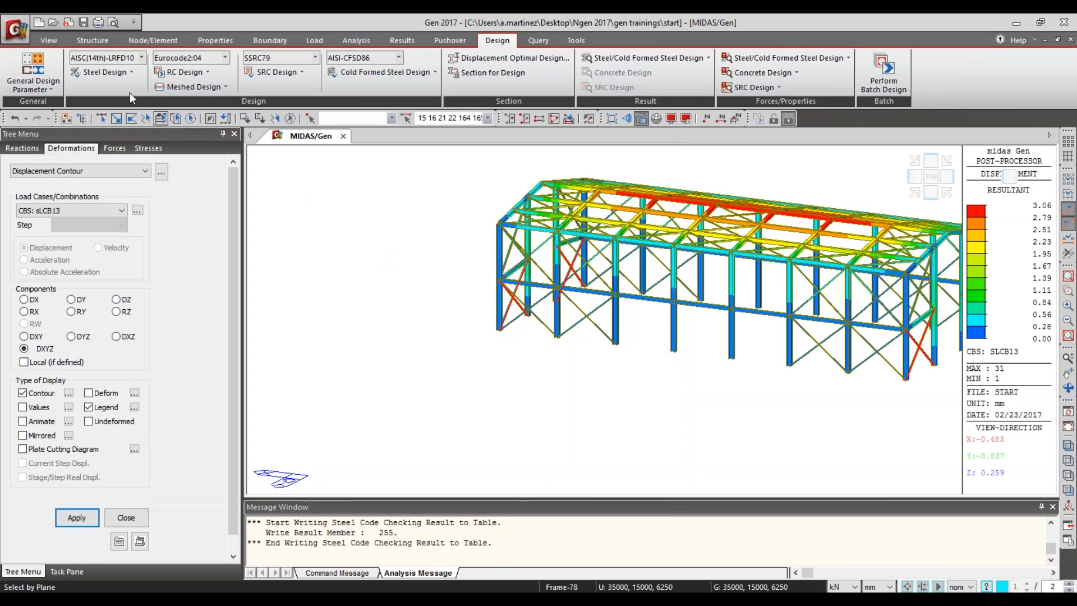
Step: Start Steel Optimal Design for the brace section, and look at its user-defined section database
left_click(107, 71)
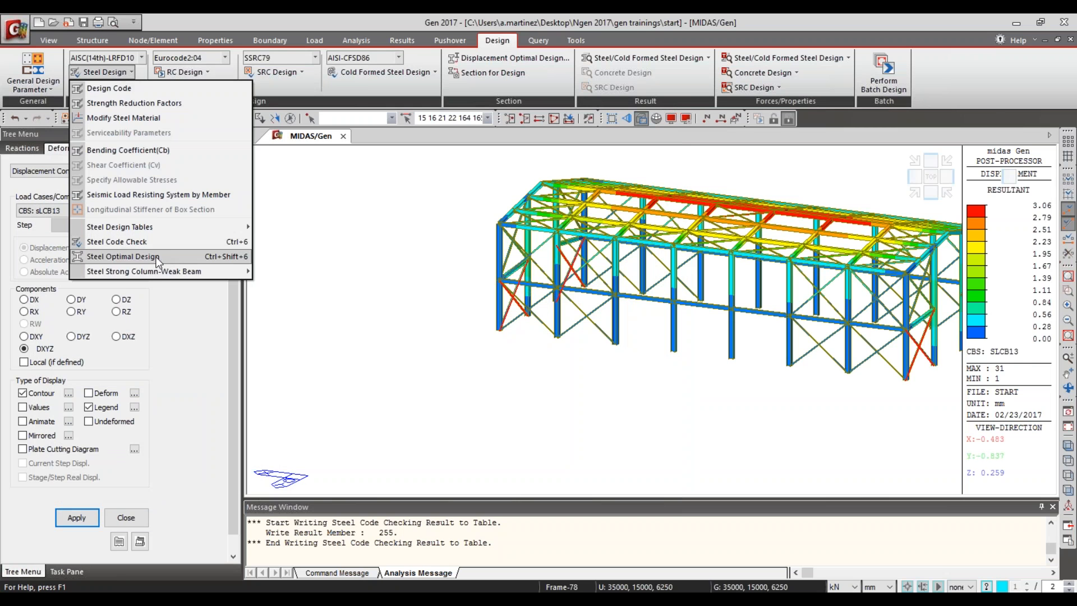
left_click(158, 257)
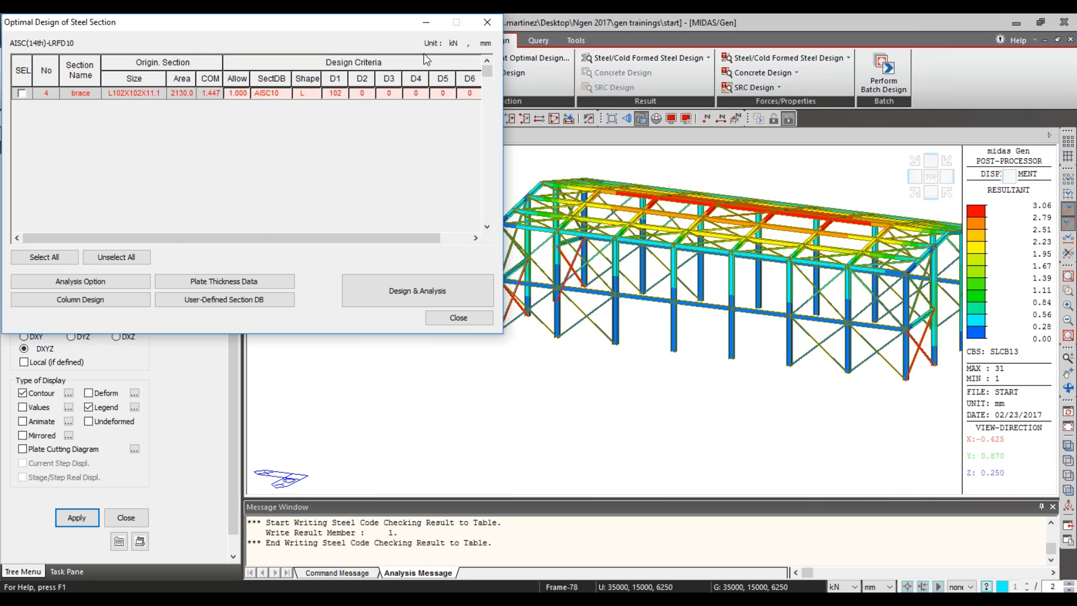
left_click(216, 302)
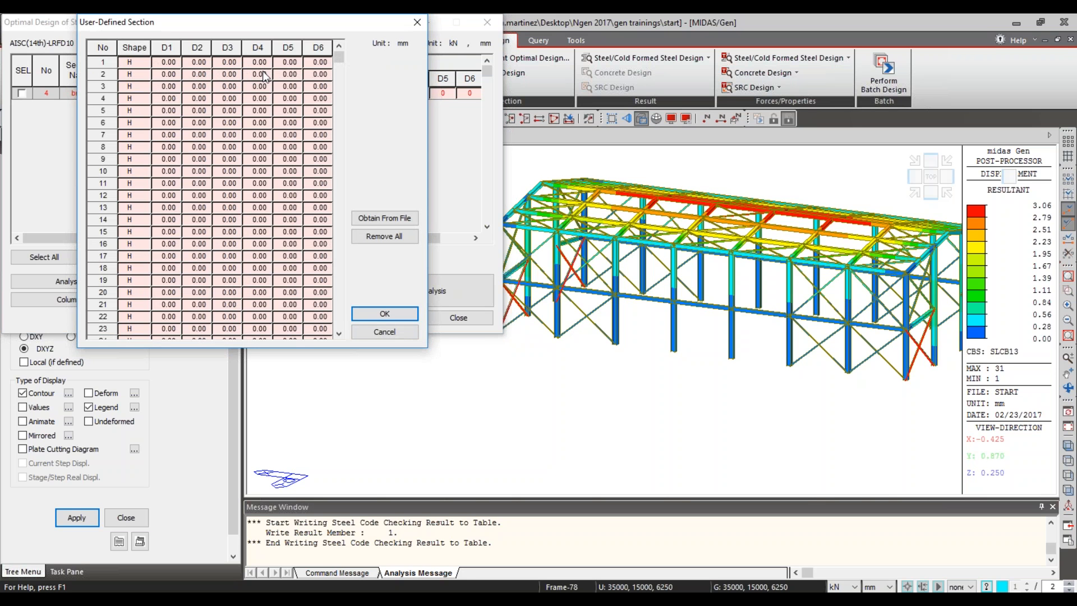
left_click(417, 22)
left_click_drag(365, 24, 403, 40)
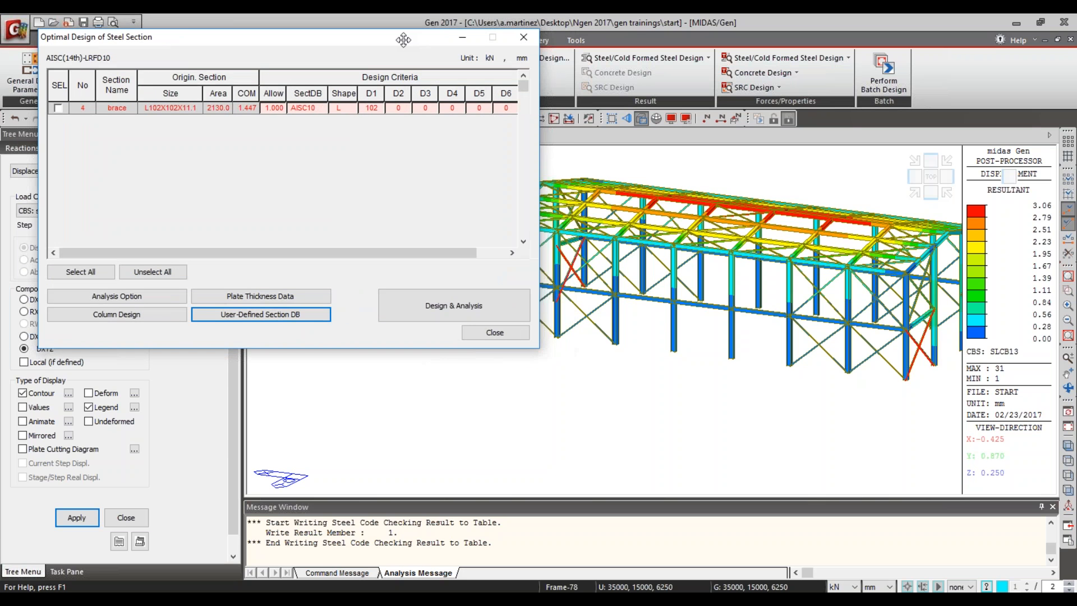
Step: Select the brace section for optimization and run its design and analysis
left_click(58, 108)
left_click(58, 108)
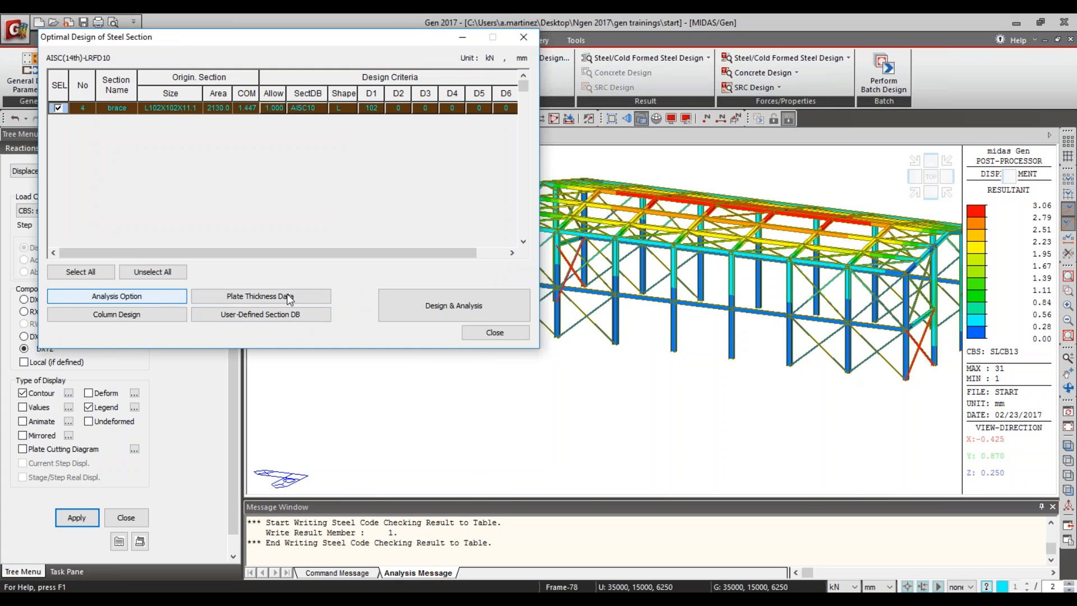
left_click(438, 308)
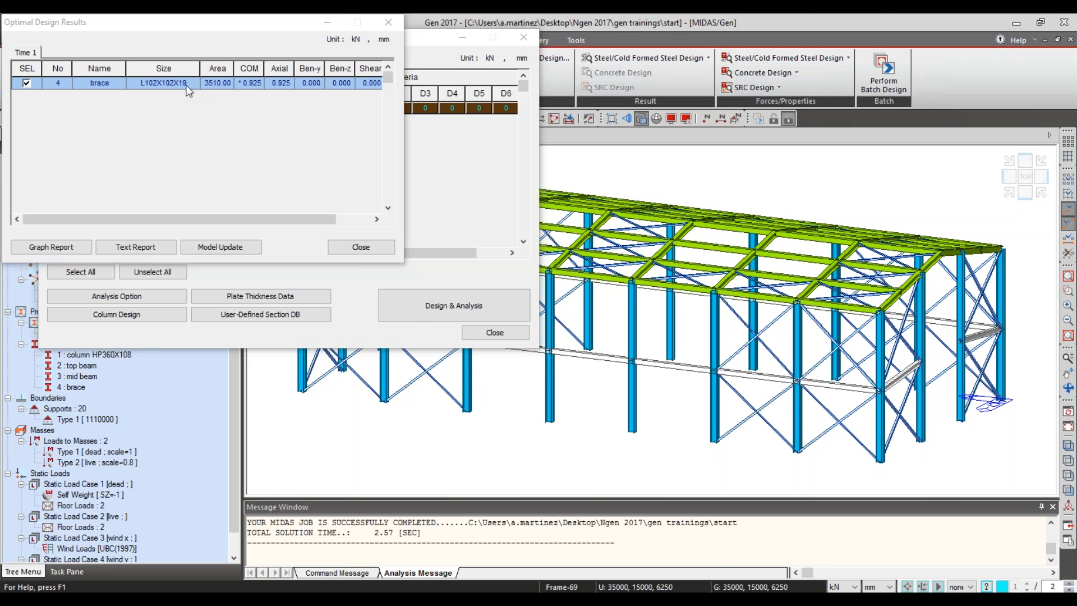
Step: Generate the optimal design graph reports, review the weight ratio and weight sum charts, and return to the model view
left_click(65, 247)
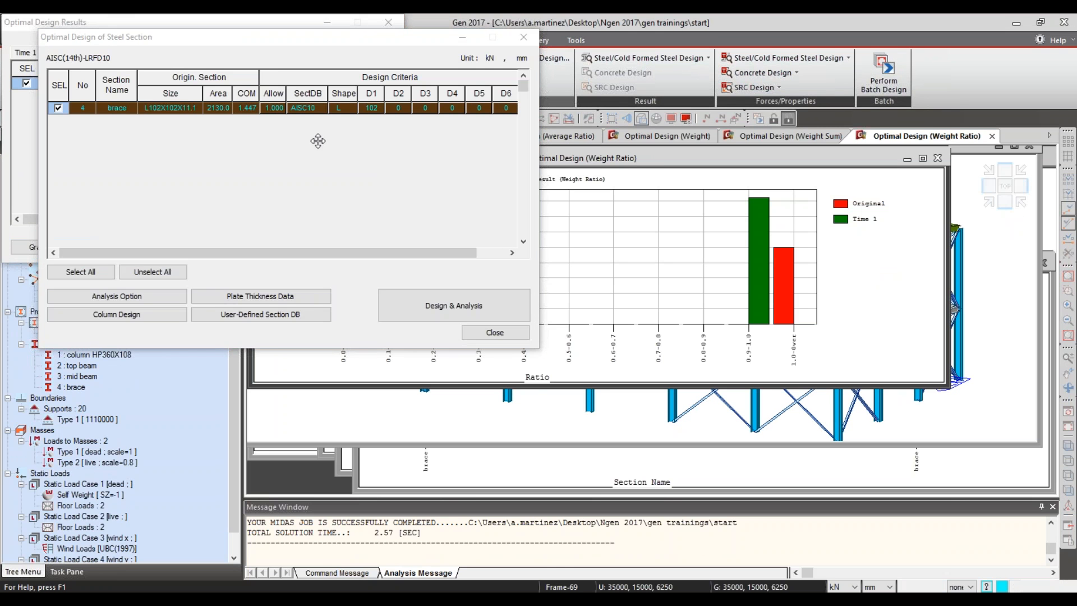
left_click_drag(476, 33, 474, 113)
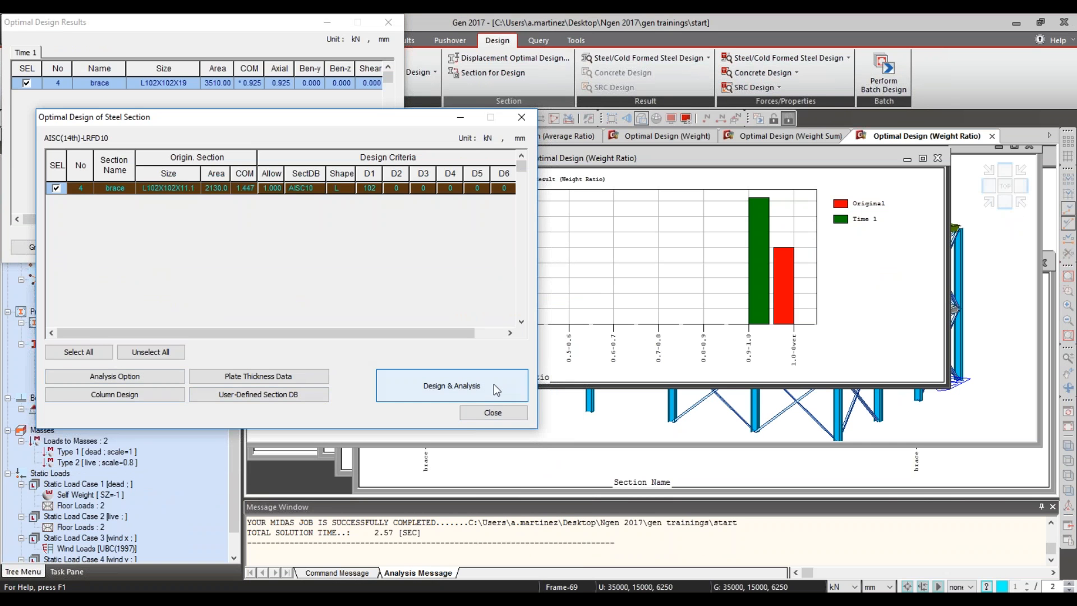
left_click(504, 413)
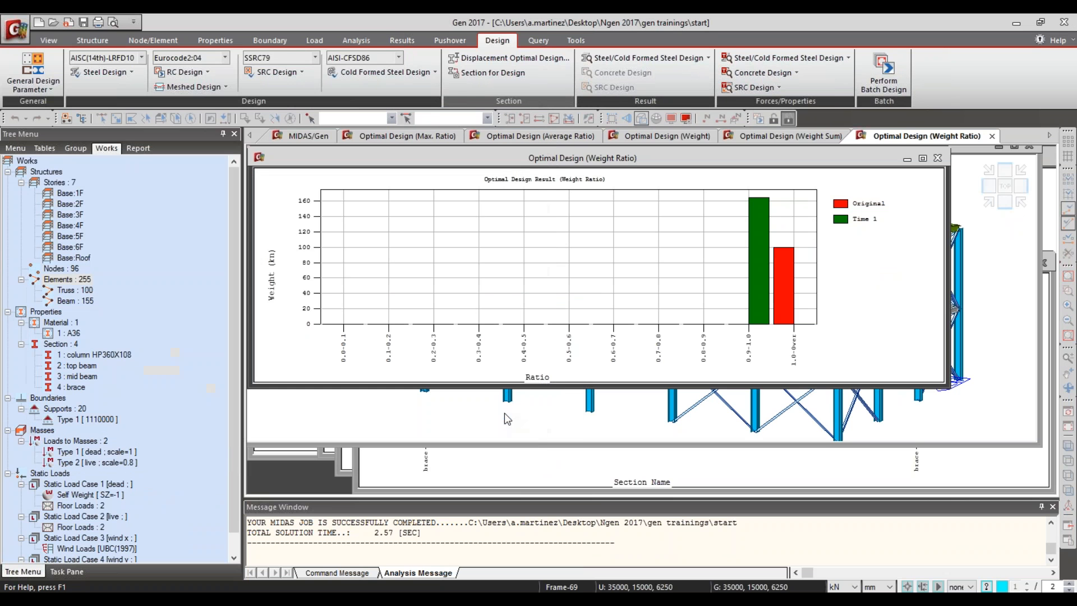
left_click(773, 141)
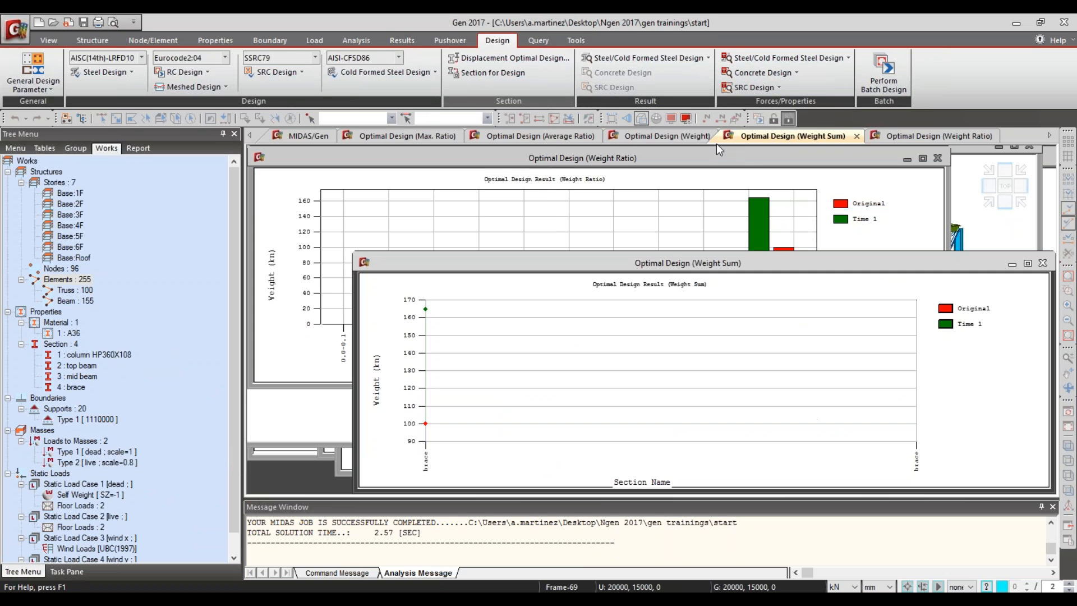
left_click(303, 137)
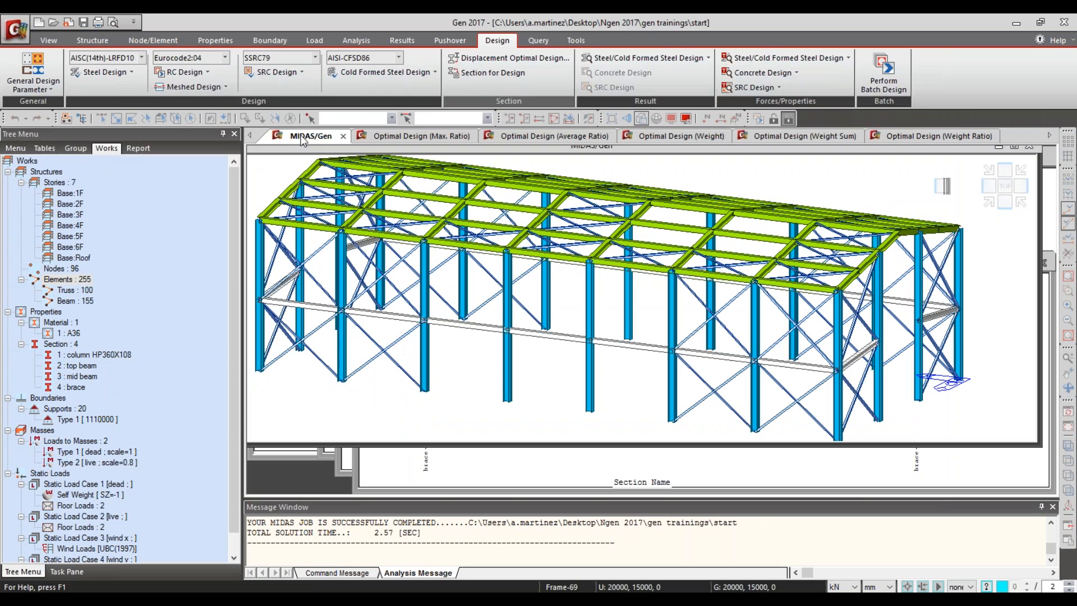
Step: Run the Steel Code Check again, review the AISC(14th)-LRFD10 results by property and close them
left_click(120, 74)
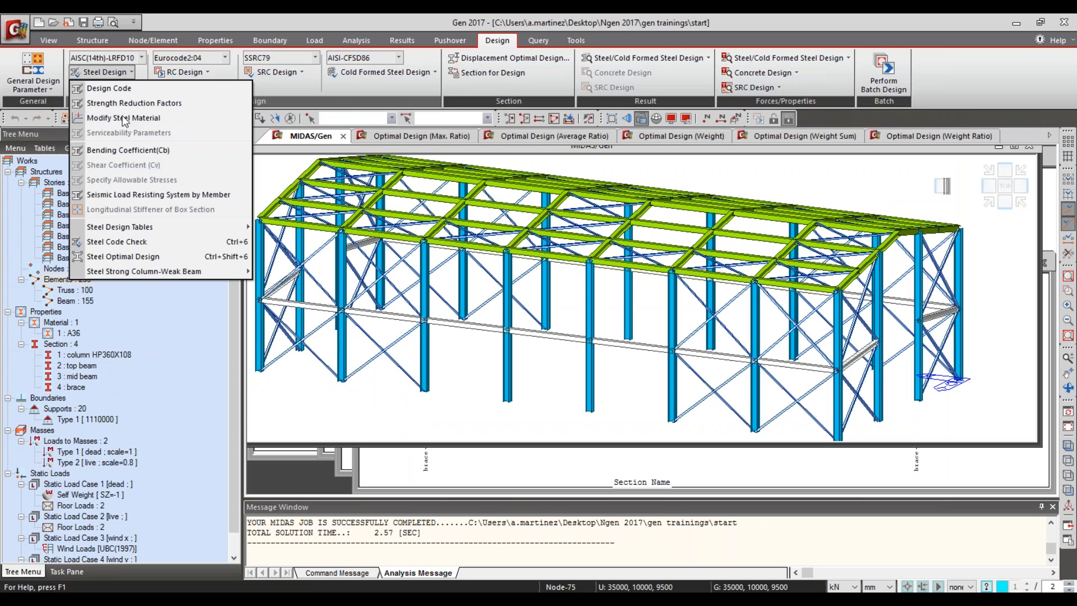
left_click(168, 242)
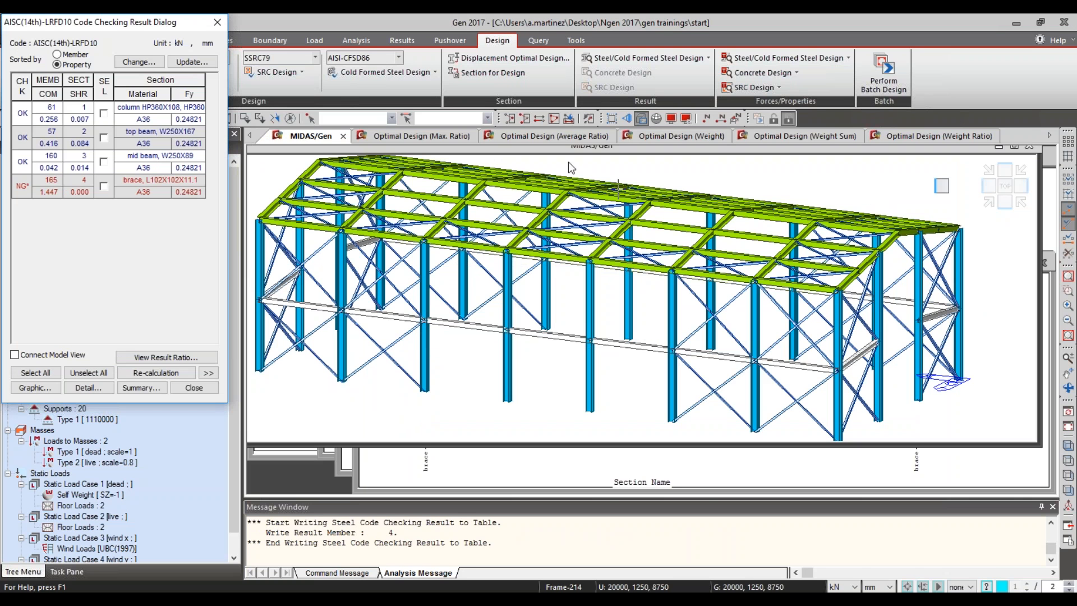
left_click(191, 390)
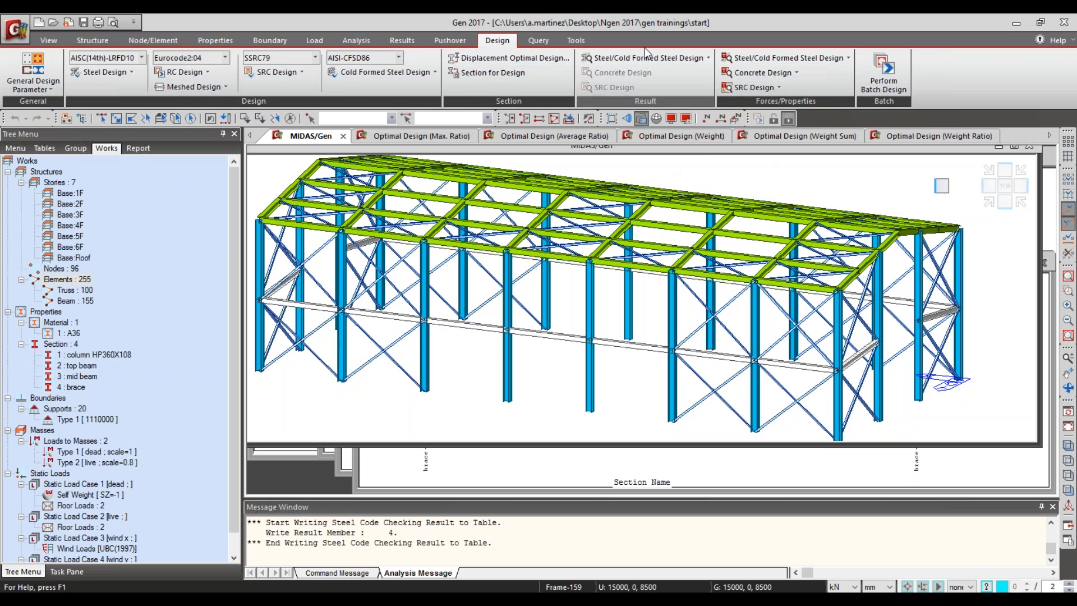
Step: Launch midas Design+ from midas Gen, create a new project and start a steel Beam+Column member
left_click(578, 40)
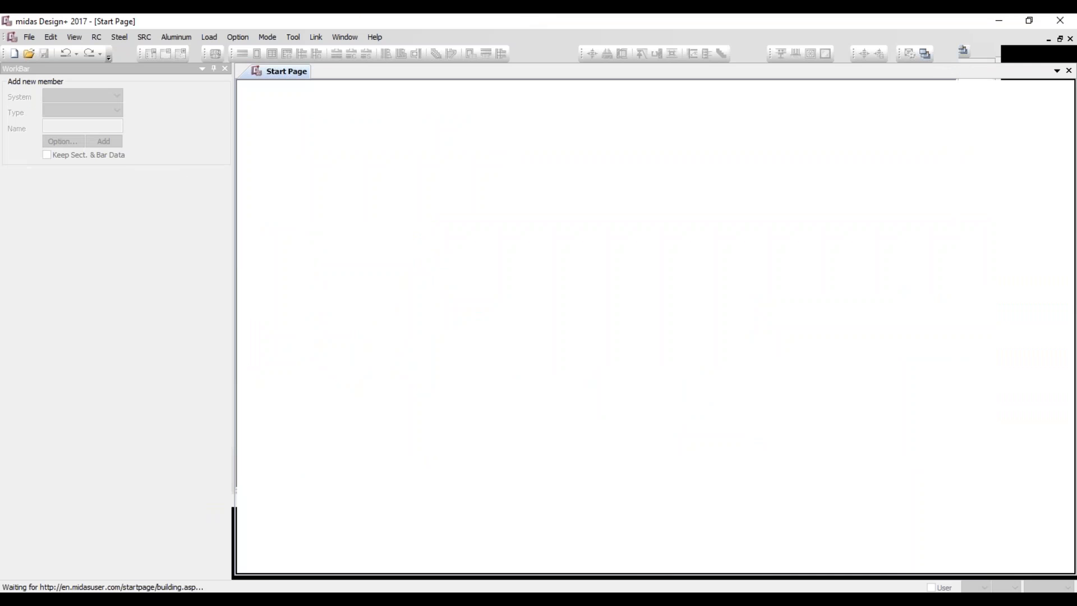
left_click(15, 54)
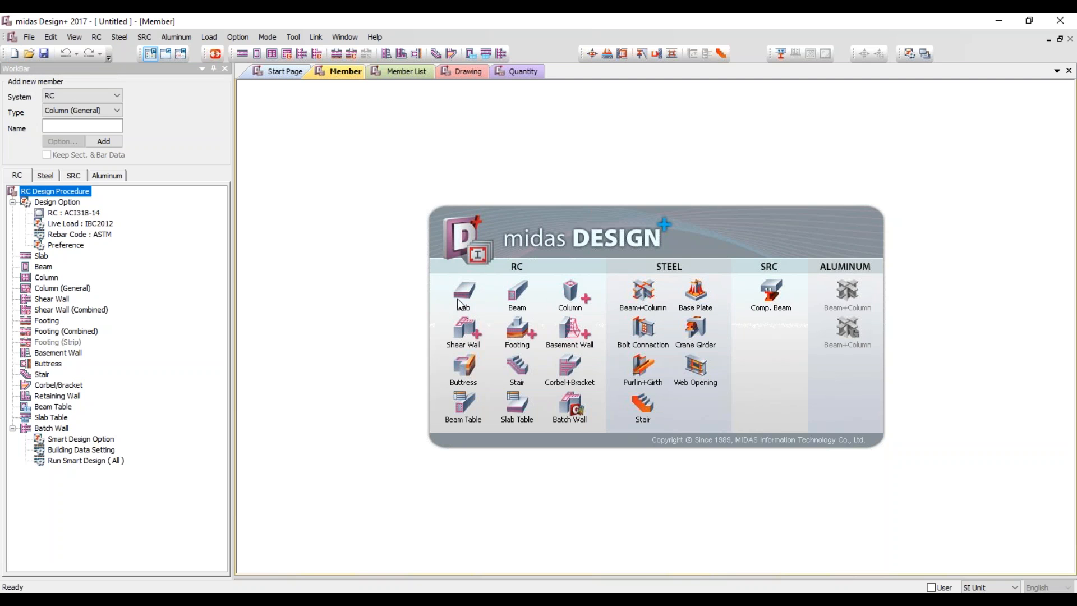
left_click(643, 293)
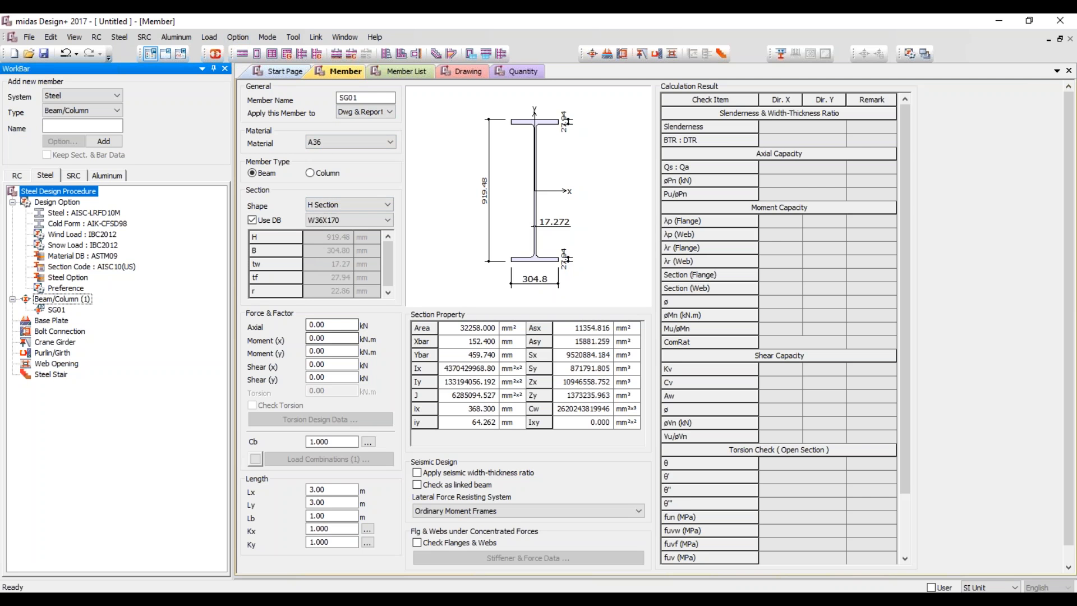
scroll(342, 449, "down", 1)
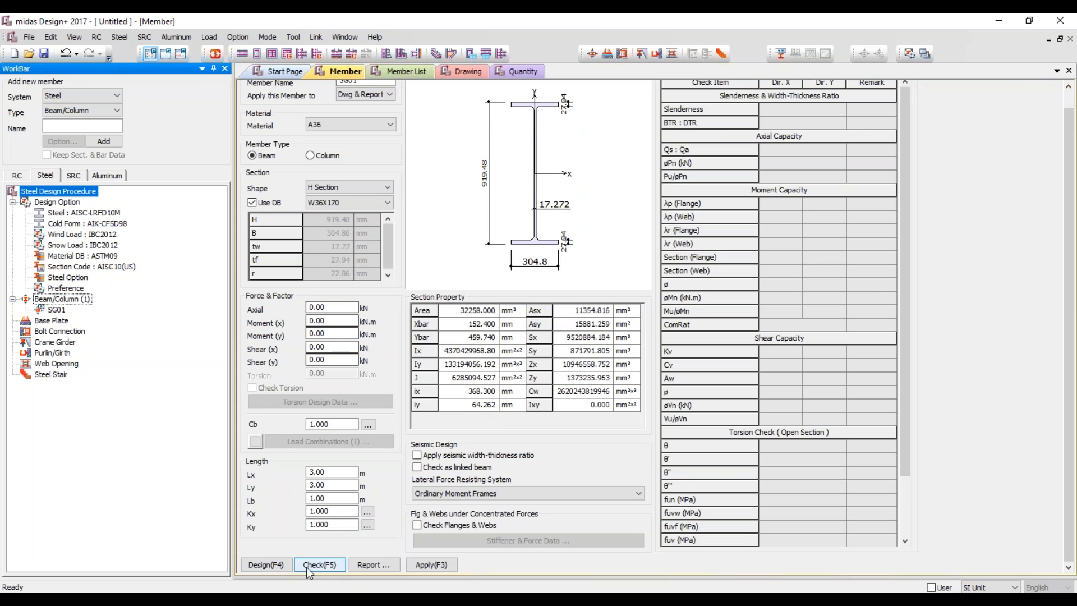
scroll(474, 416, "up", 1)
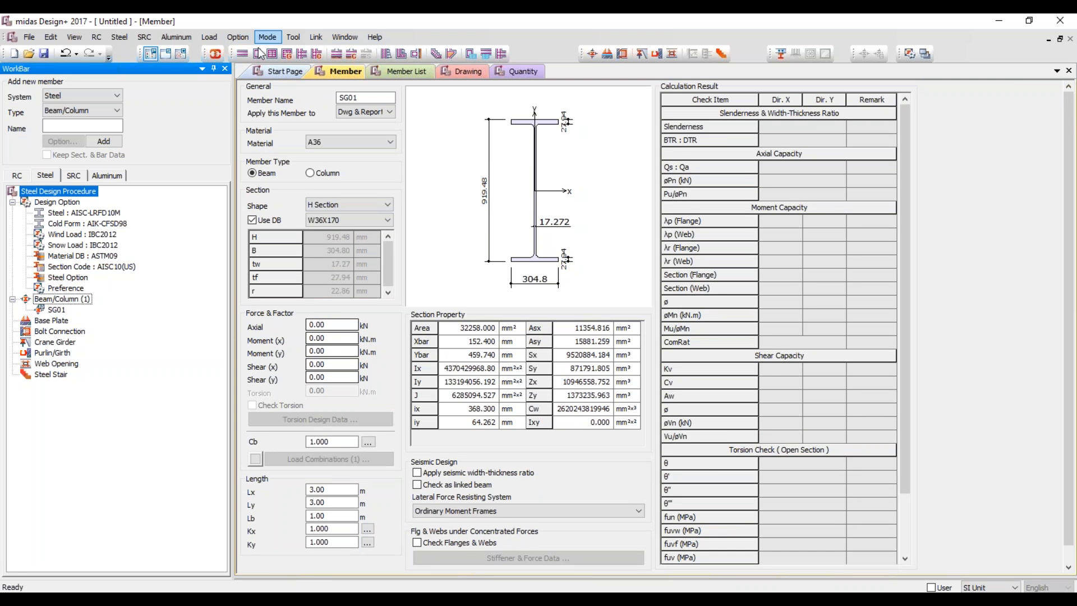
Step: Connect the Design+ project to the open midas Gen model so that members can be imported
left_click(216, 54)
left_click_drag(483, 339, 520, 338)
left_click(535, 289)
left_click(452, 357)
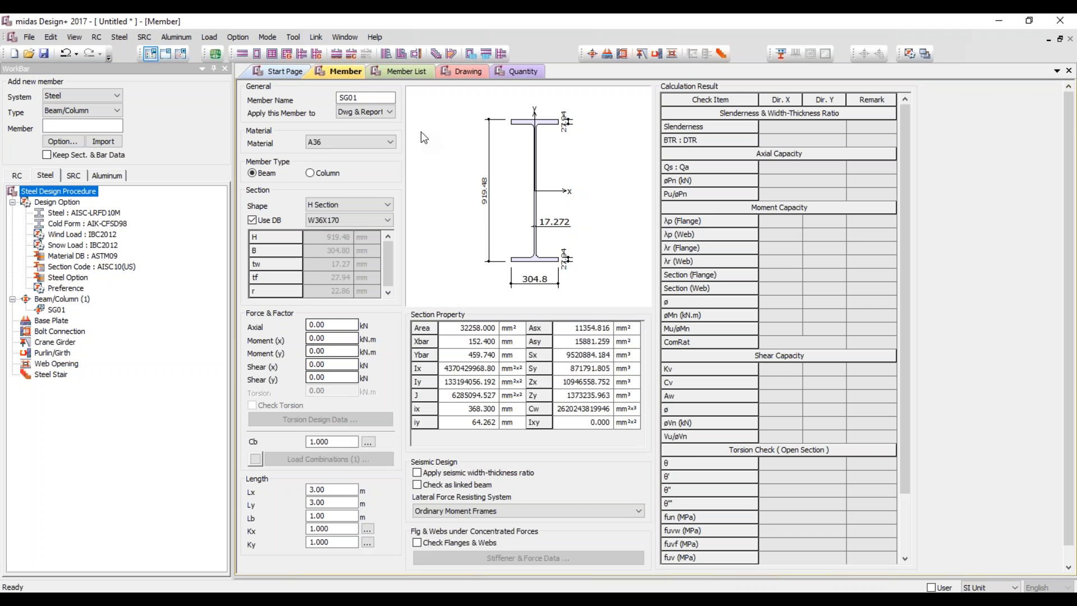
Step: Switch to the linked midas Gen model and select the single top beam element 103 for import
mouse_move(180, 599)
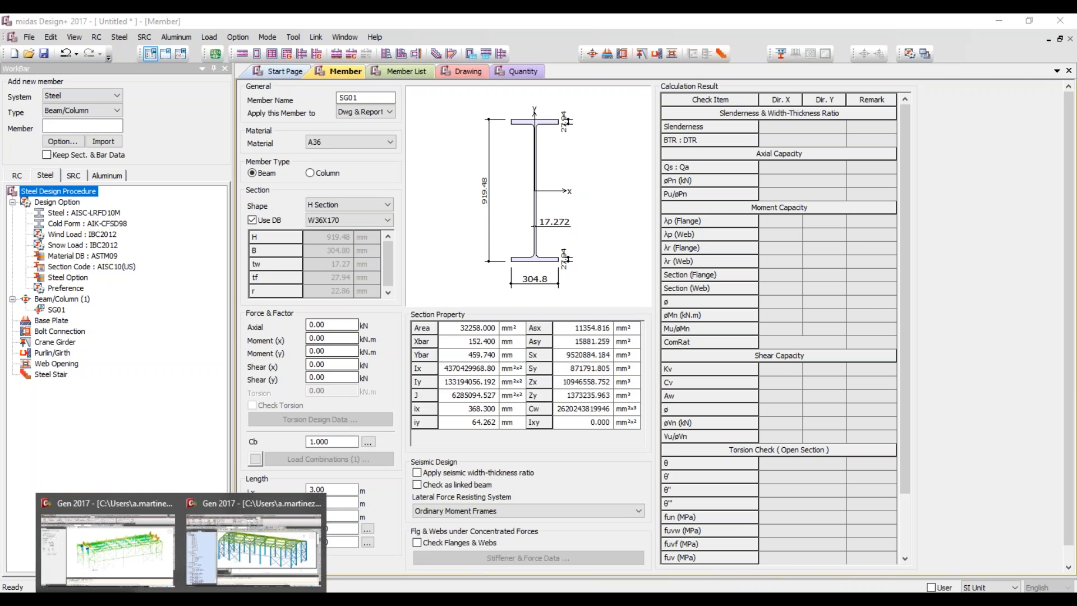
left_click(254, 547)
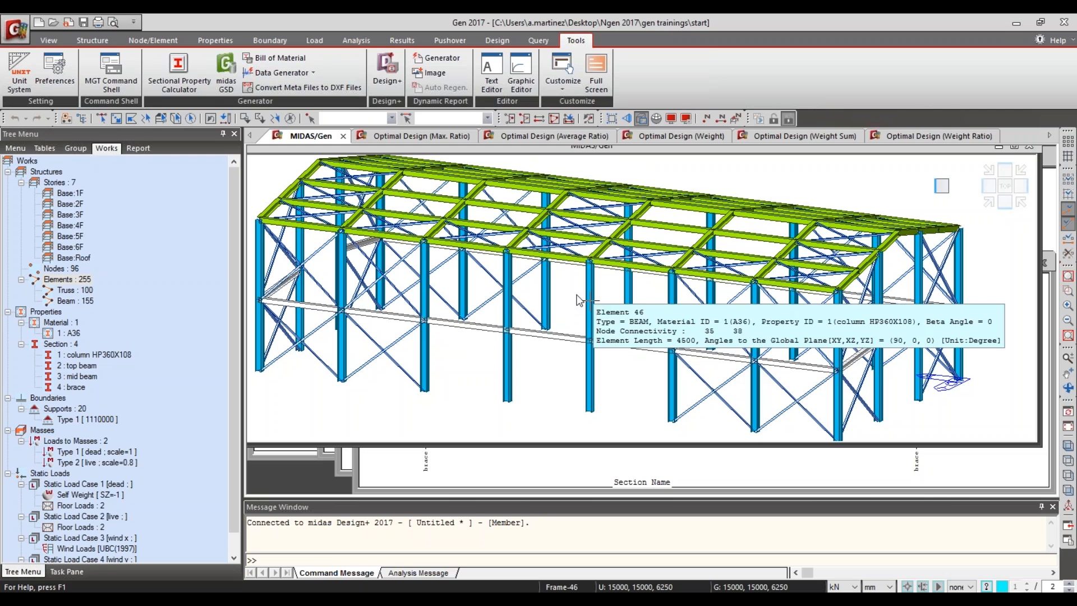
left_click(454, 118)
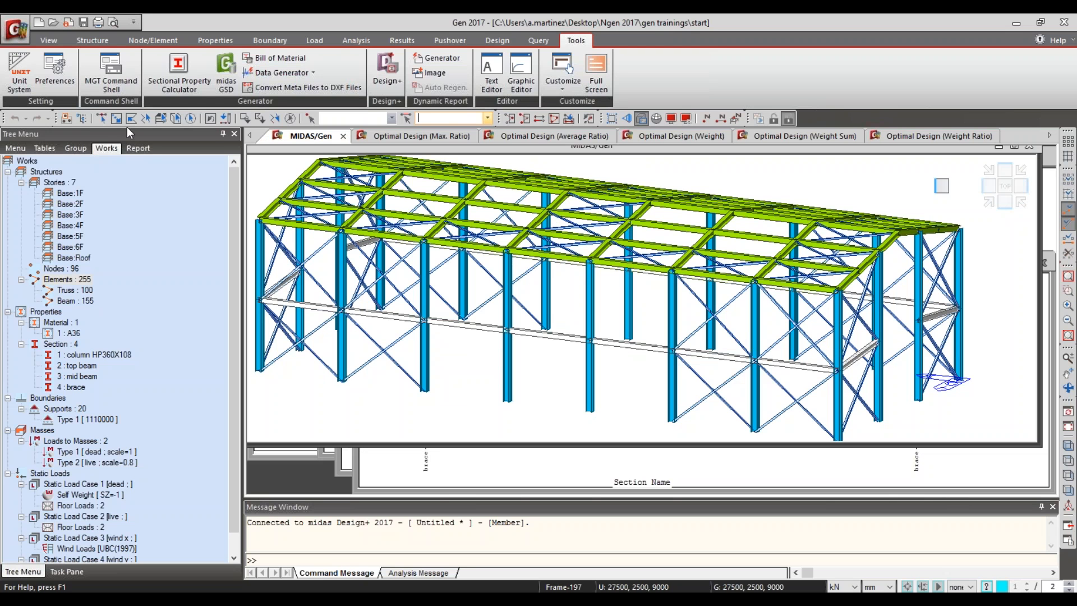
left_click(101, 118)
left_click(629, 196)
middle_click_drag(814, 224, 591, 181, "ctrl")
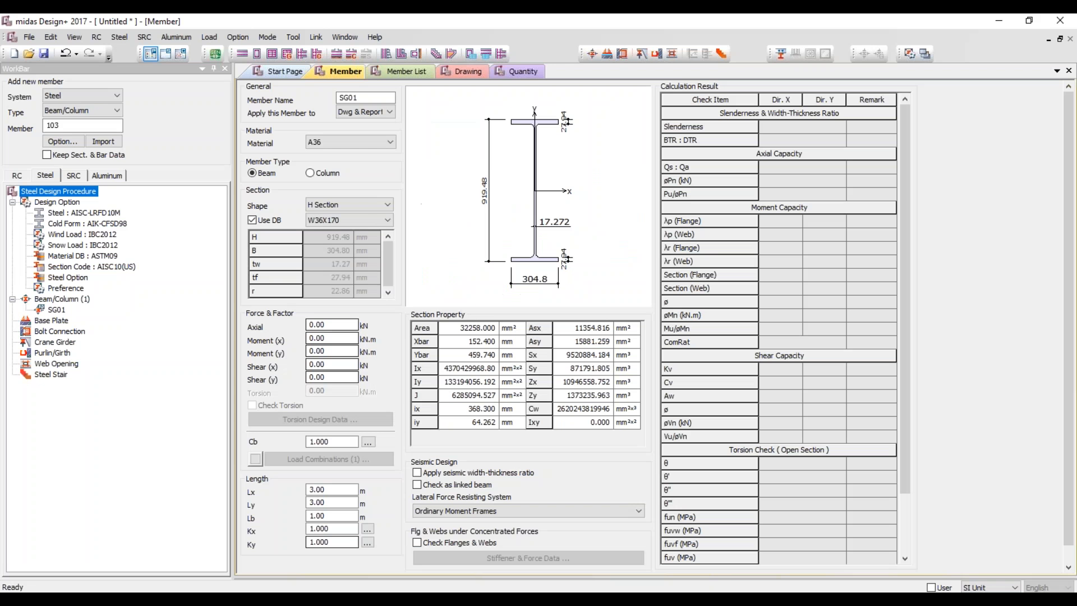
Step: In midas Design+, import member 103 as a steel beam/column and open the imported top beam's data
left_click(56, 126)
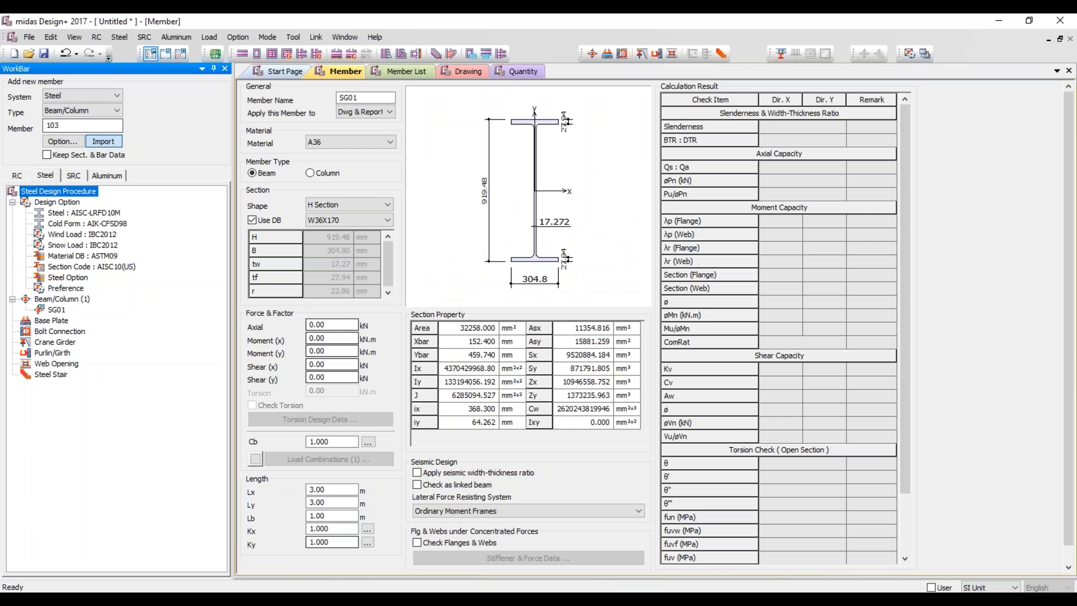
left_click(103, 141)
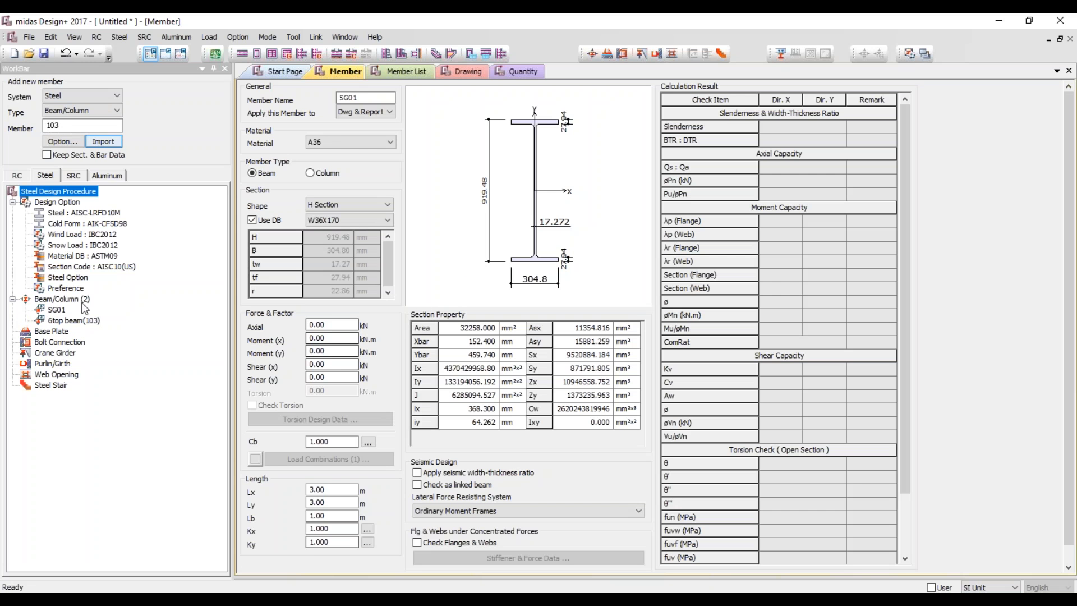
left_click(88, 323)
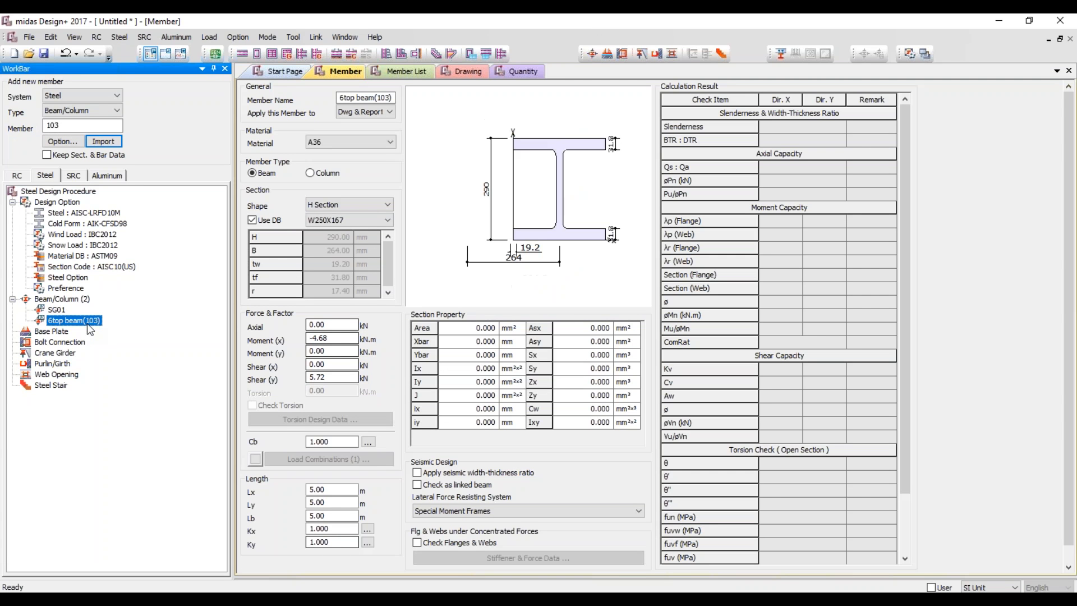
Step: Turn off the database section for the imported top beam and check its W250X167 dimensions against the code
left_click(252, 220)
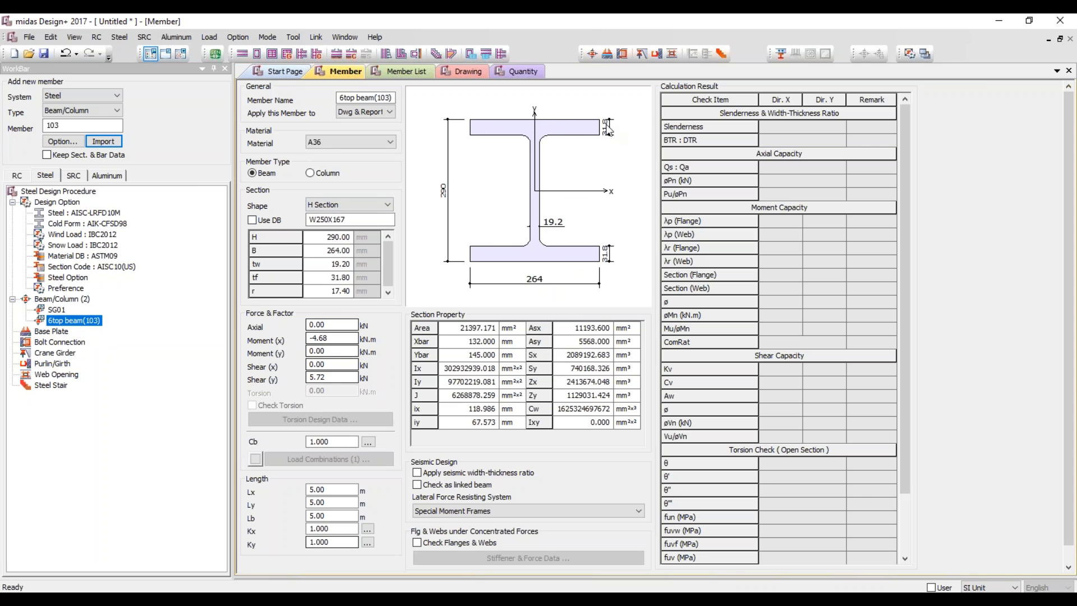
scroll(1070, 149, "down", 1)
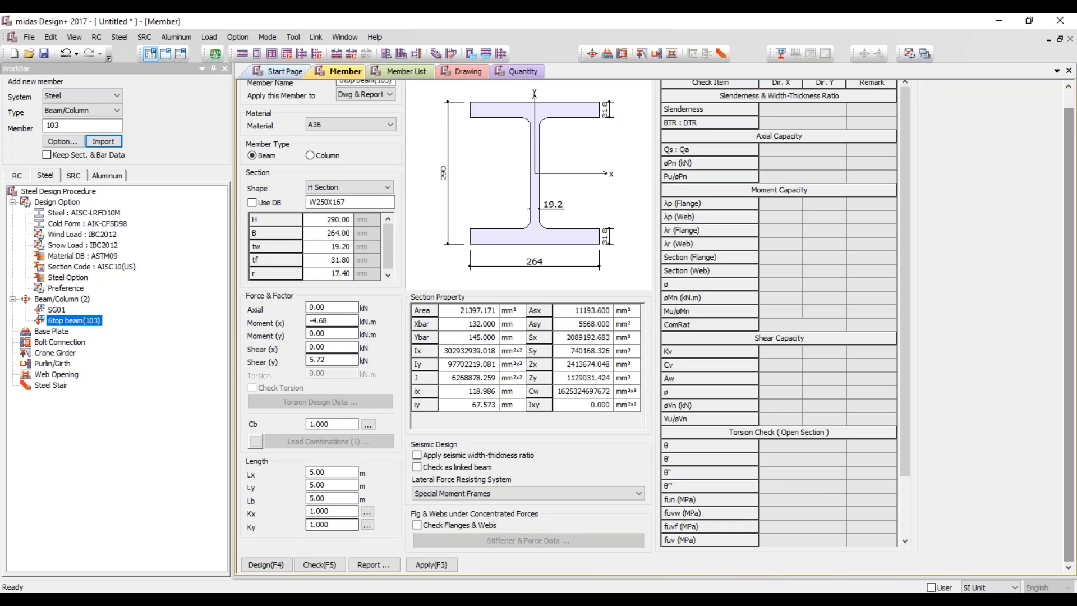
left_click(334, 568)
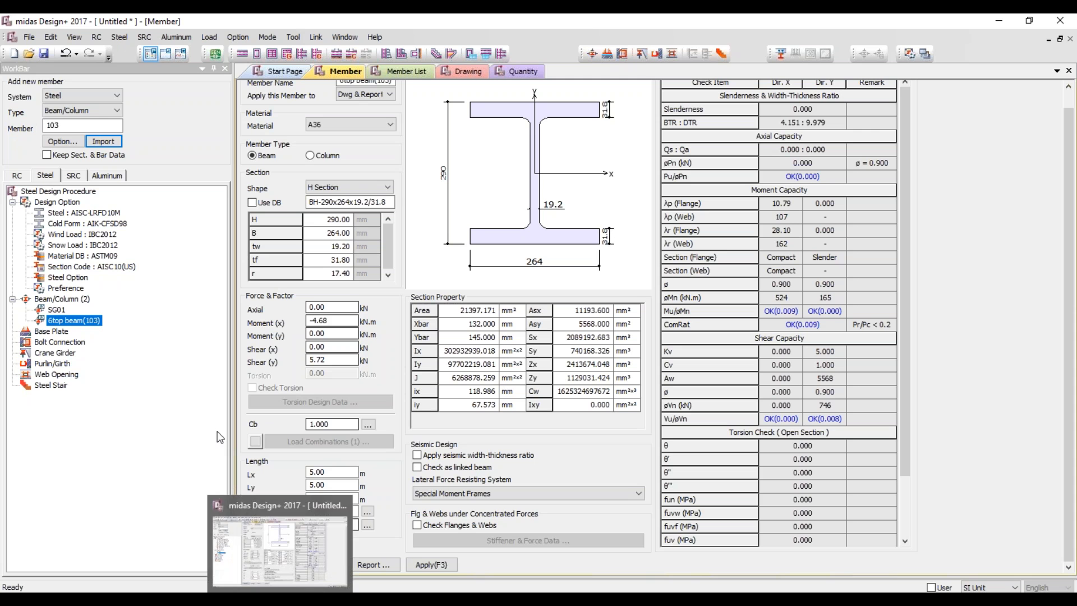
Step: Run the automatic section design for the imported top beam and review its calculation results
left_click(203, 425)
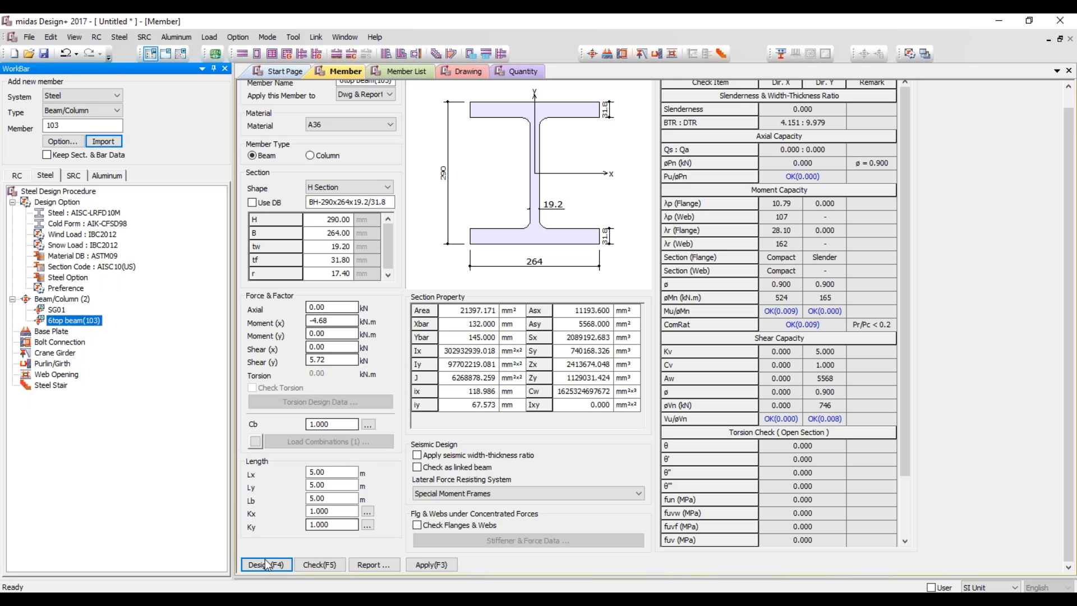
left_click(265, 559)
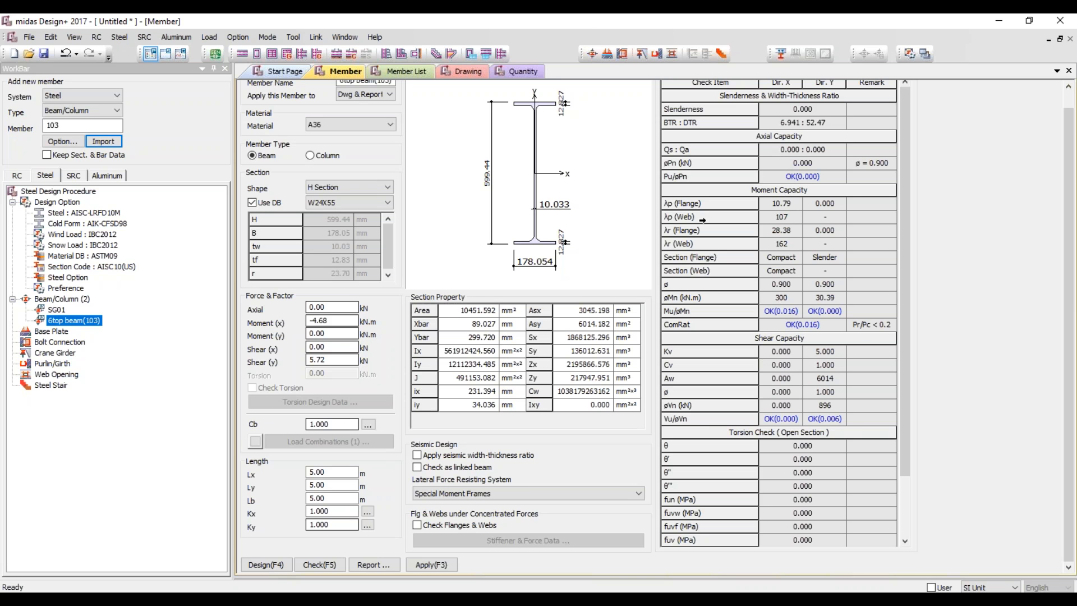
scroll(533, 211, "up", 1)
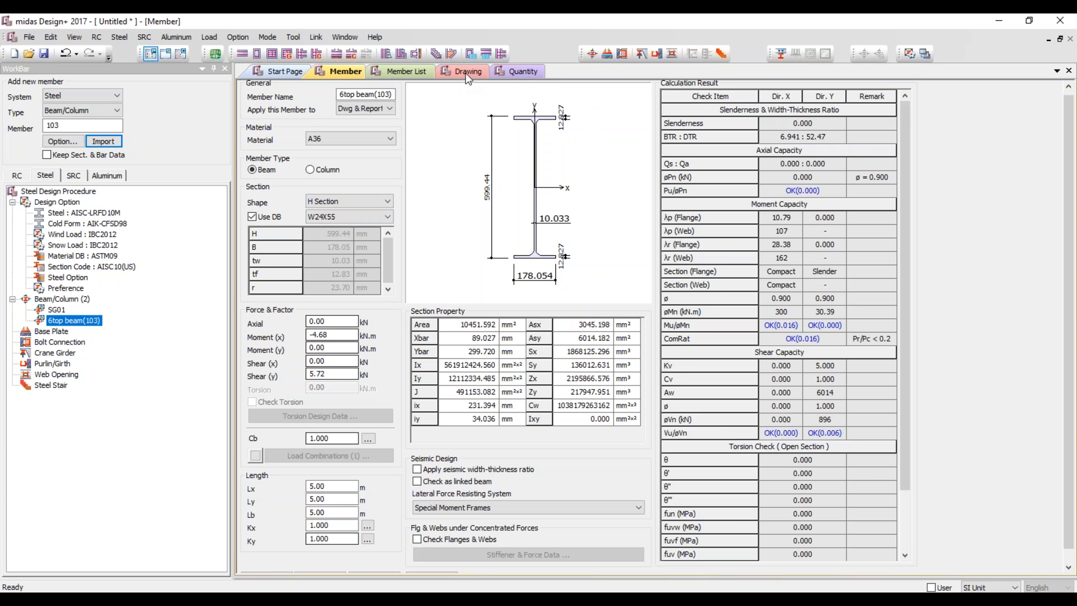
Step: Create the steel Beam/Column list drawing for the project's members
left_click(464, 72)
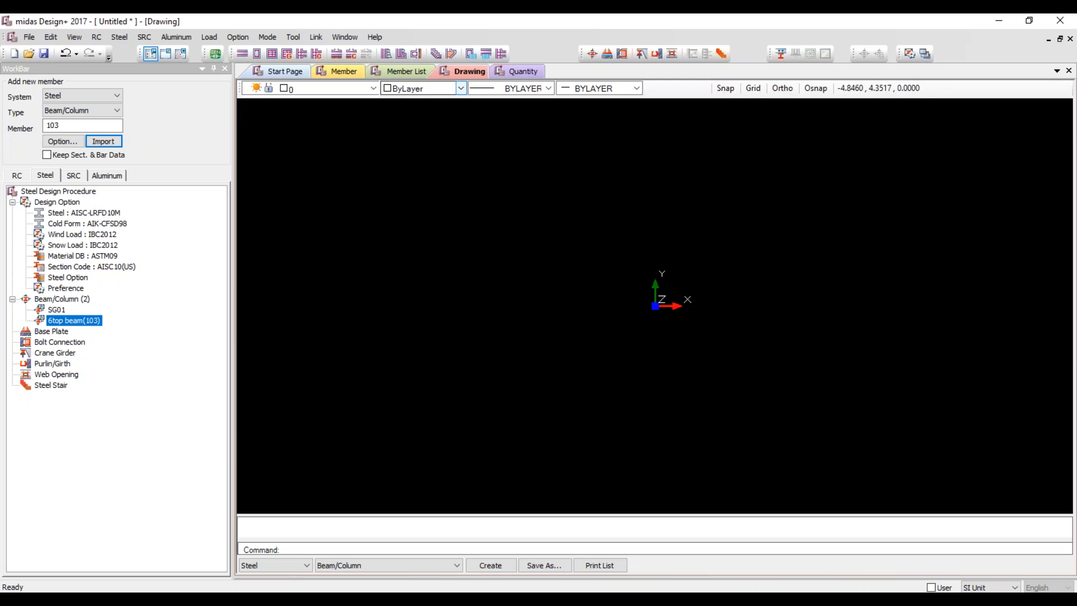
left_click(500, 570)
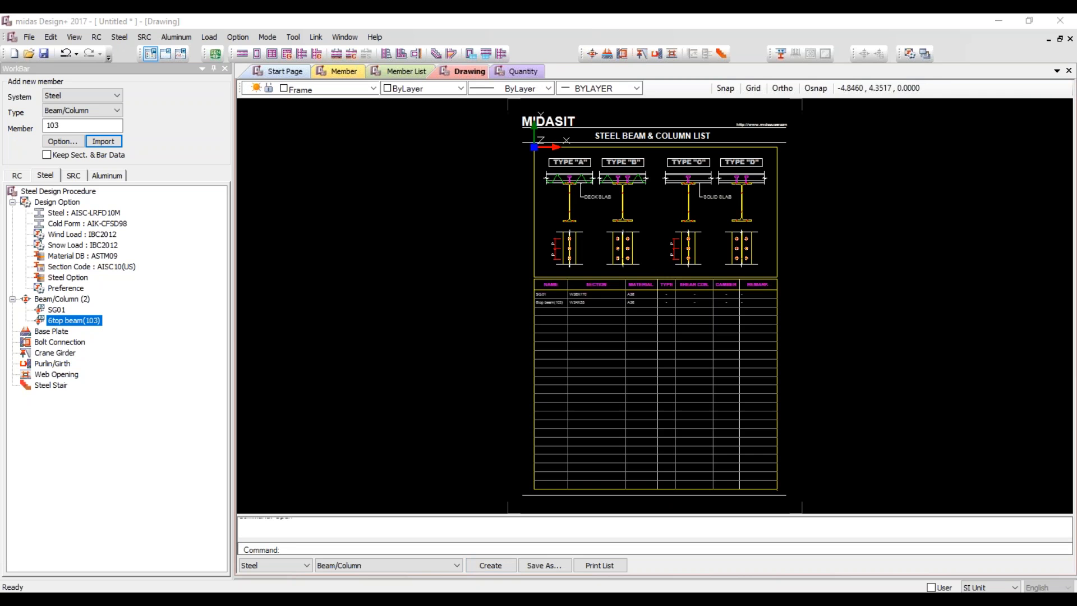
Step: Switch to the Gen Steel Plant tutorial in PowerPoint and view the section design slide and the closing slide
left_click_drag(1076, 202, 526, 13)
left_click_drag(161, 181, 140, 546)
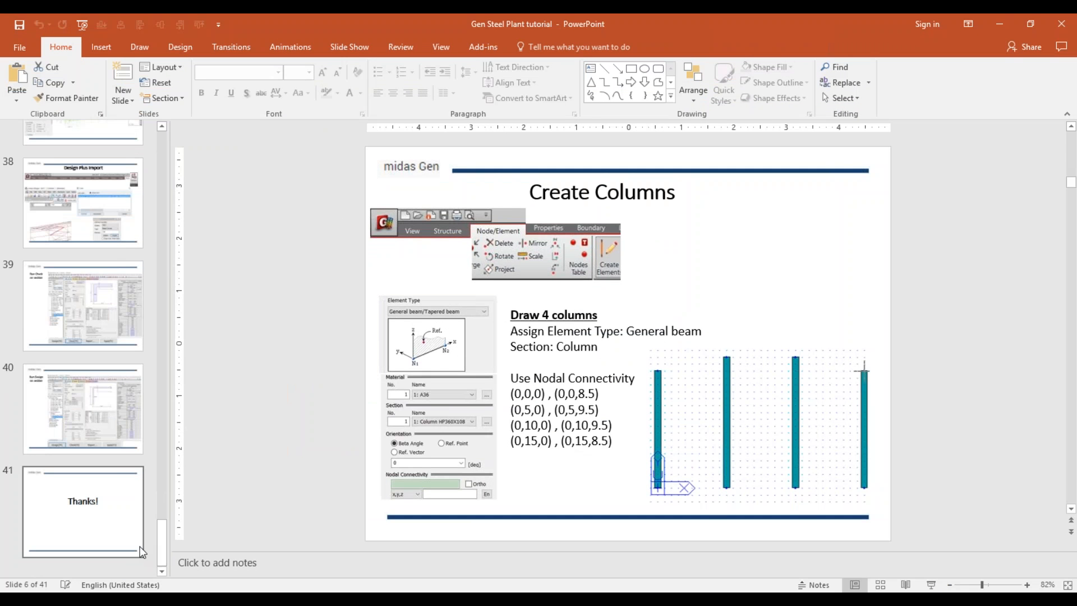
left_click(111, 412)
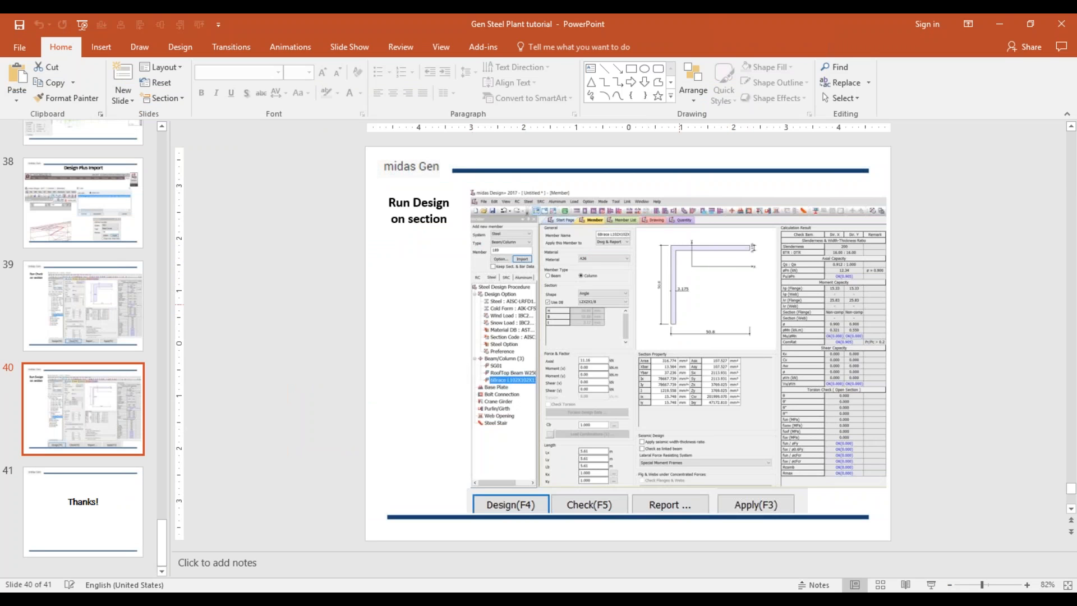
left_click(79, 514)
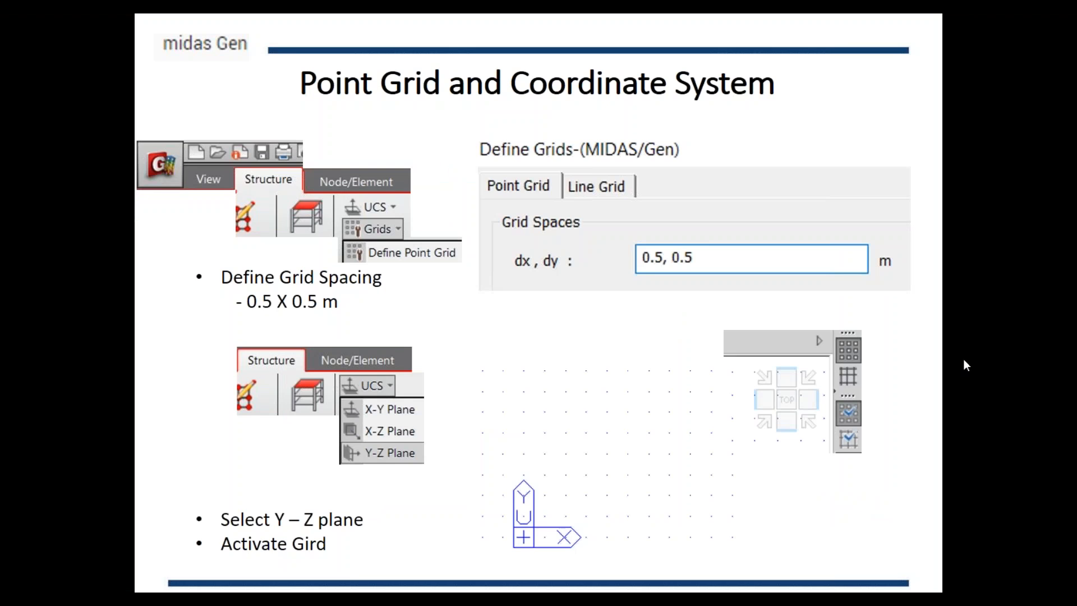
key("Right")
key("Escape")
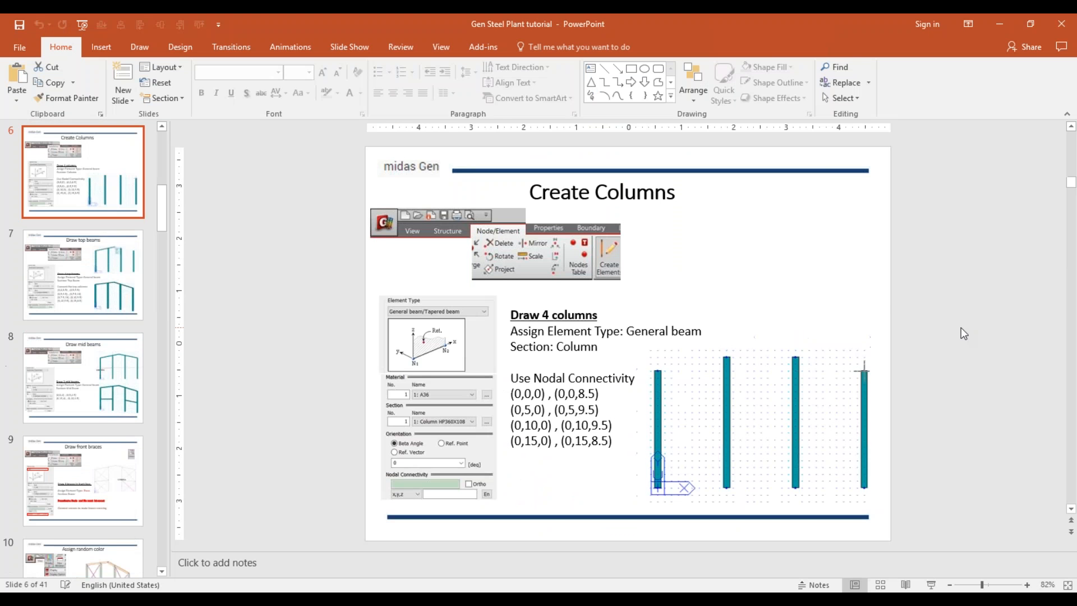